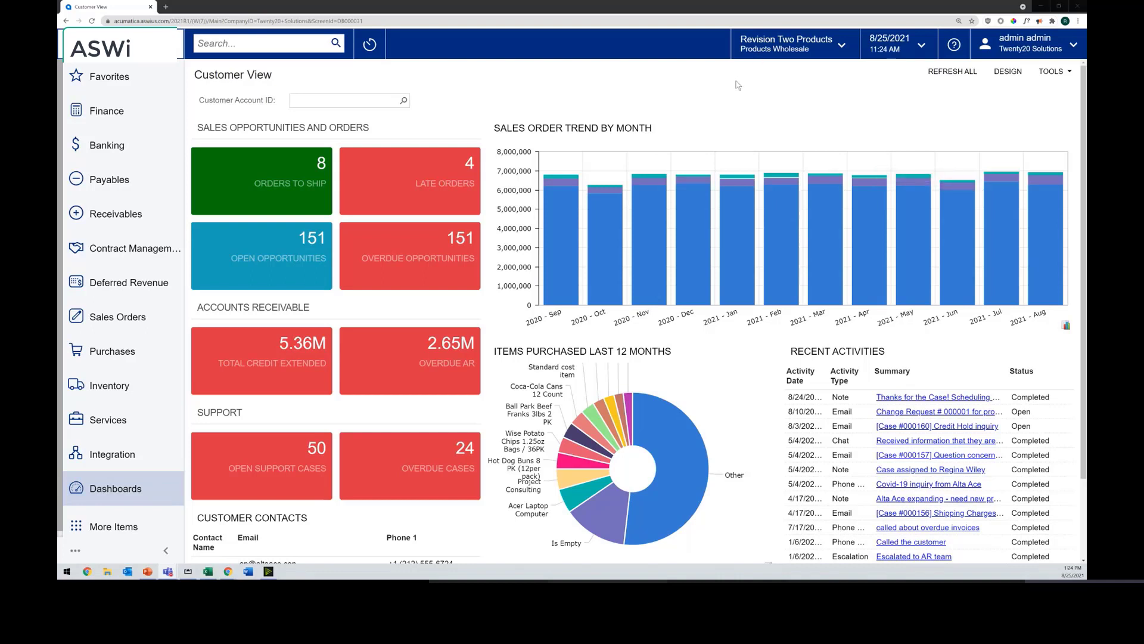
Narrow the browser window to about phone width to examine the Customer View dashboard's layout, and restore the full-size window.
left_click_drag(686, 6, 584, 35)
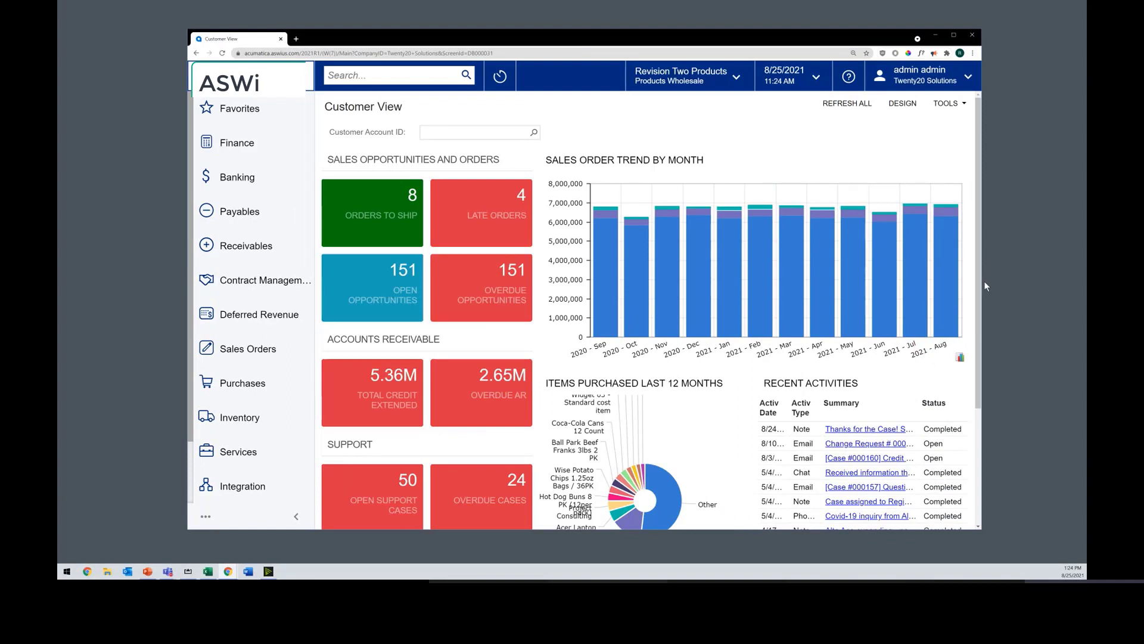
left_click_drag(981, 281, 472, 370)
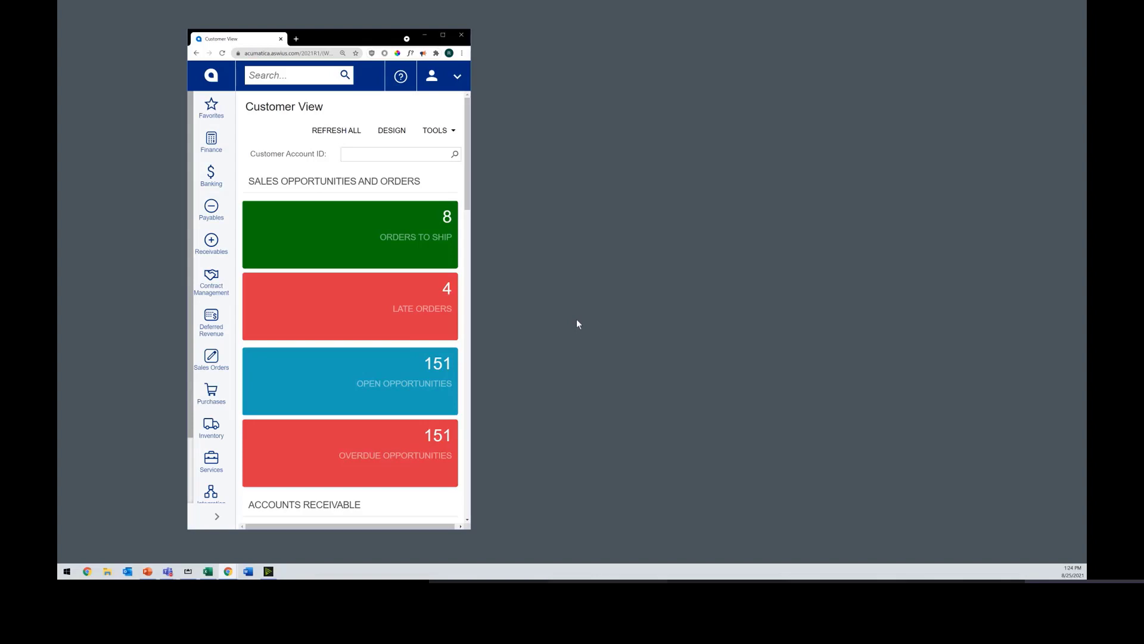
scroll(427, 285, "down", 5)
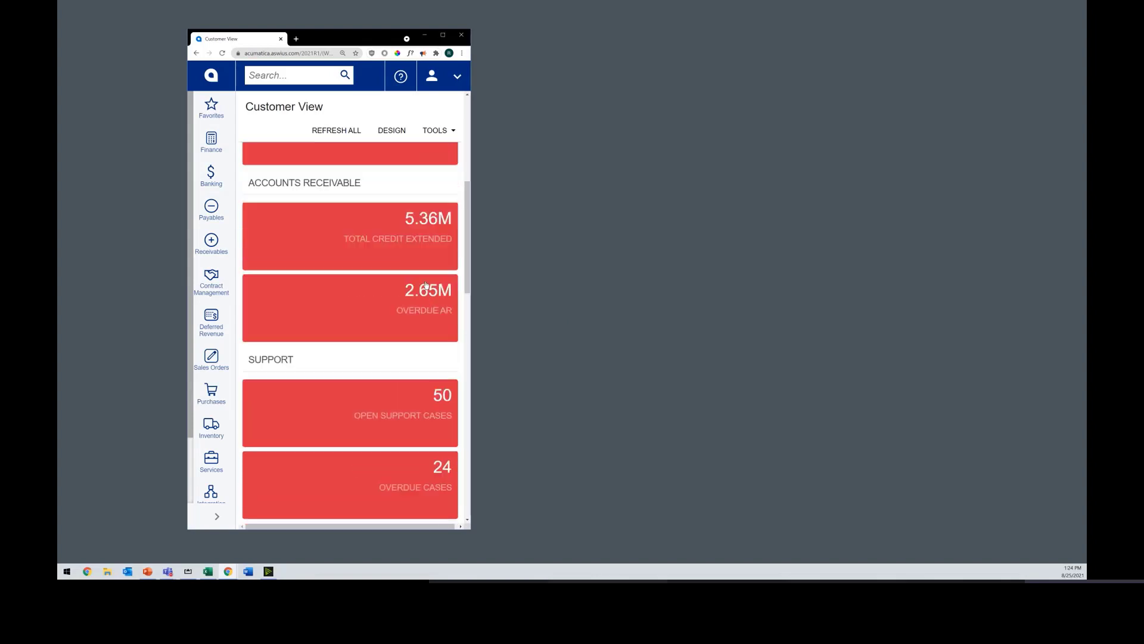
scroll(426, 281, "down", 15)
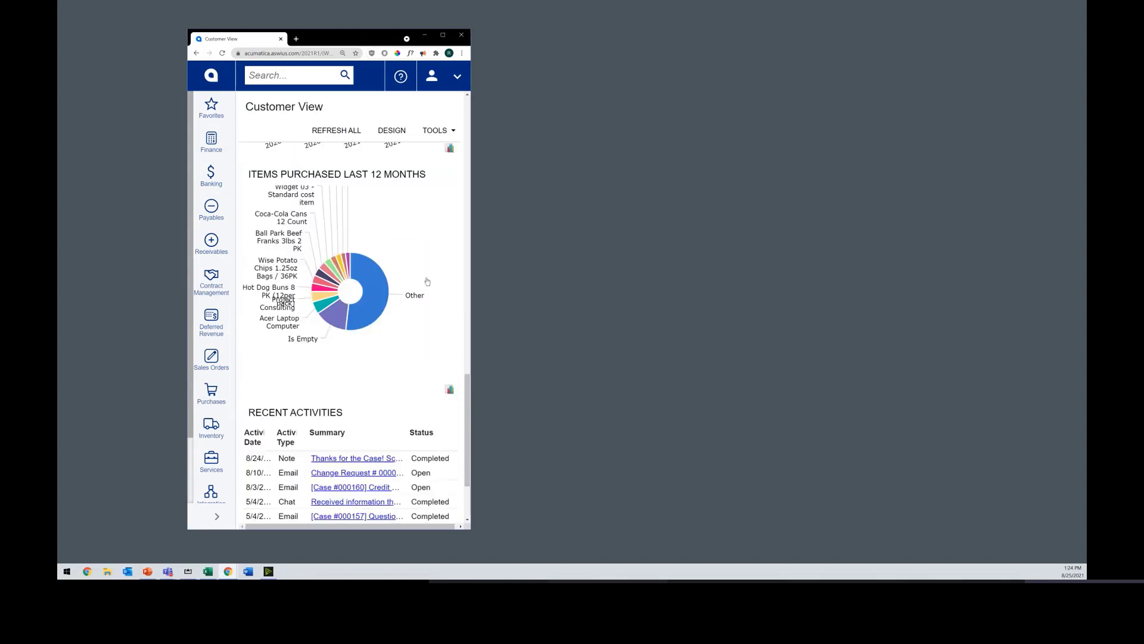
scroll(385, 269, "up", 10)
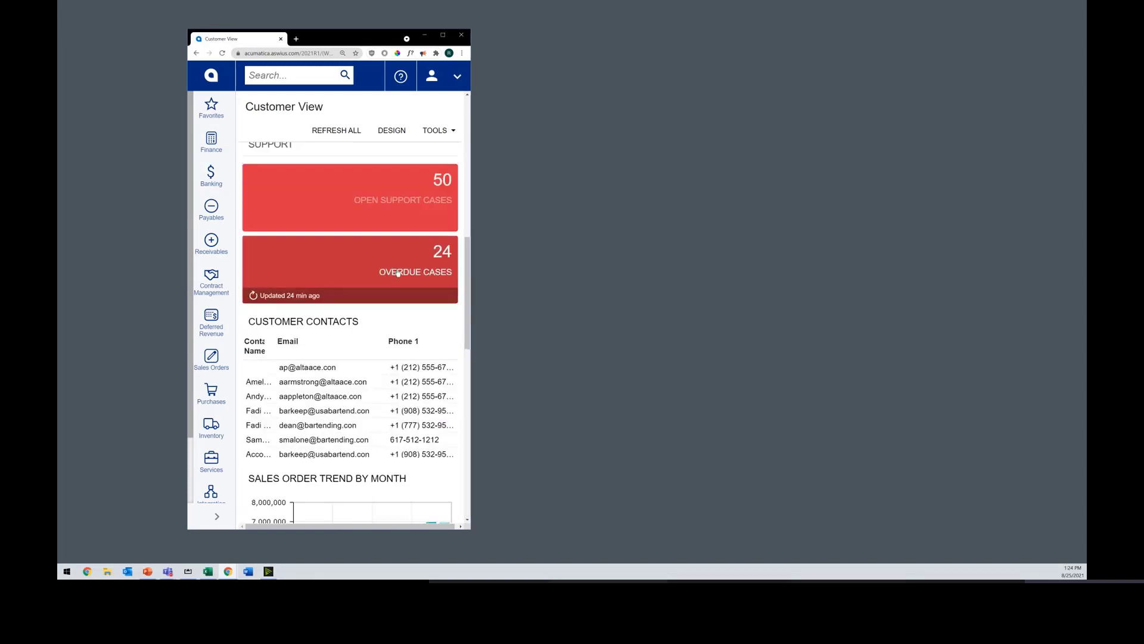
scroll(398, 273, "up", 6)
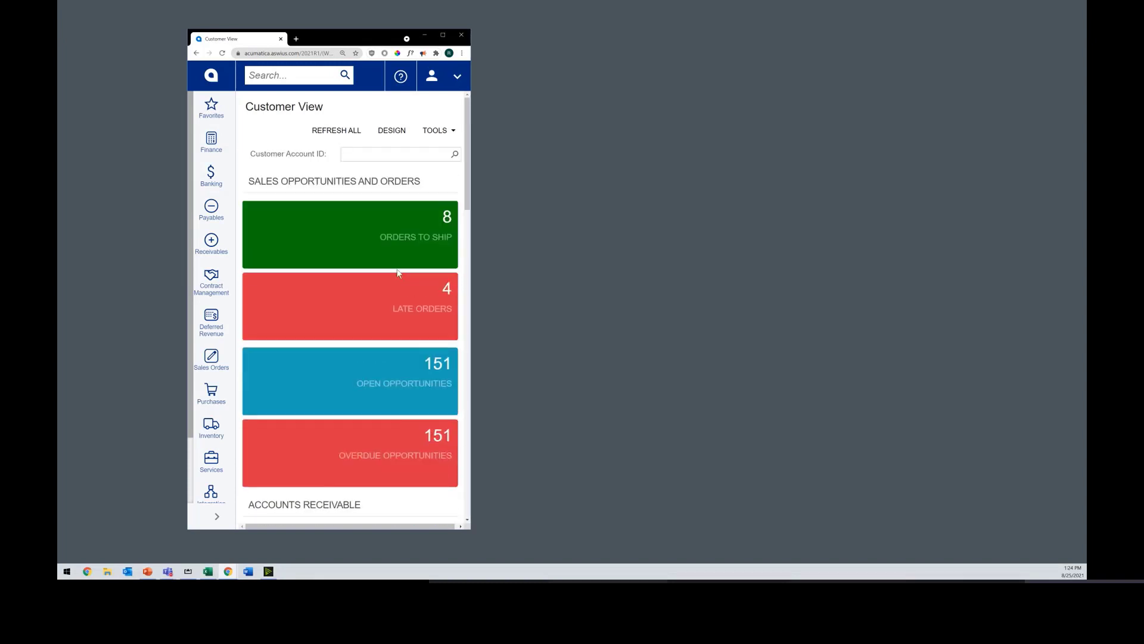
left_click(443, 35)
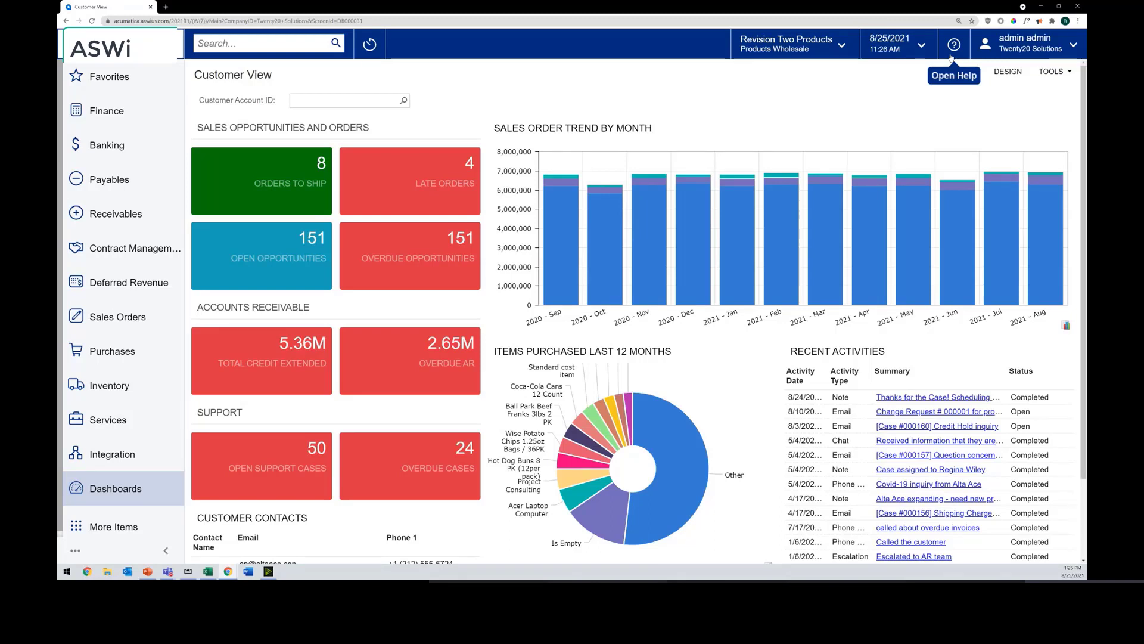
Switch the active company to Revision Two Capital, on to the Services East branch, and back to Products Wholesale.
left_click(848, 53)
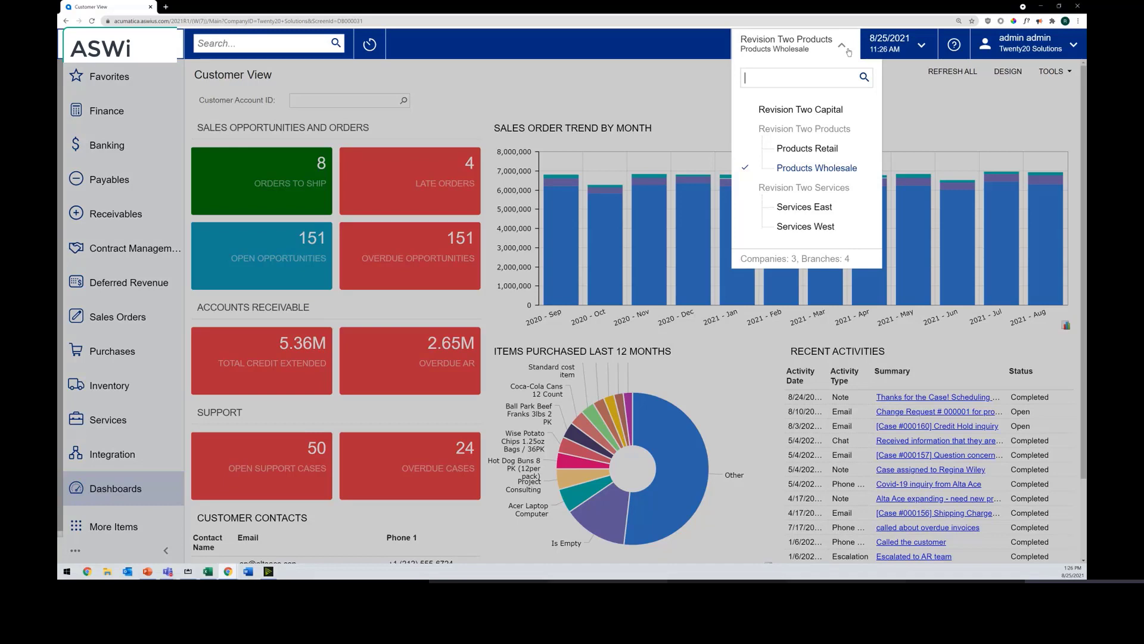
left_click(849, 111)
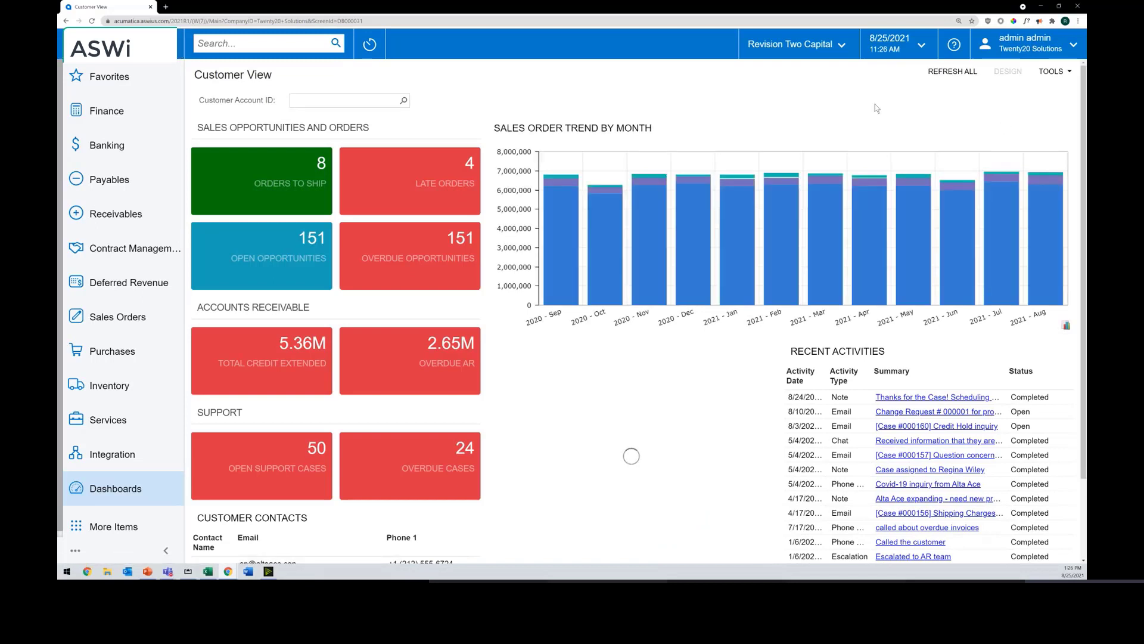
left_click(835, 46)
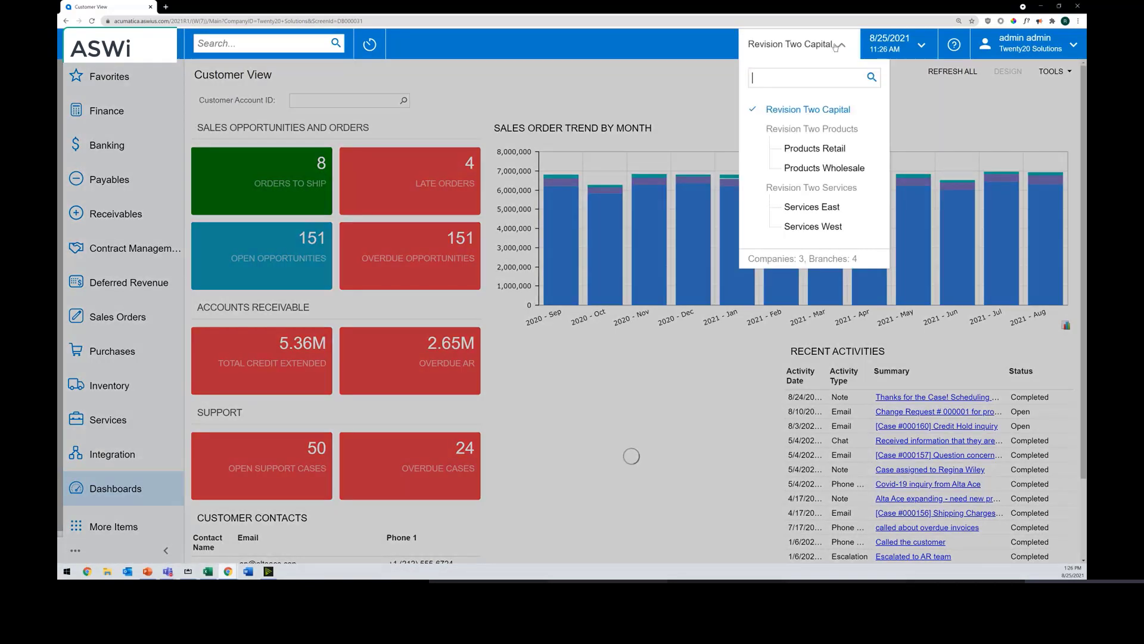
left_click(811, 206)
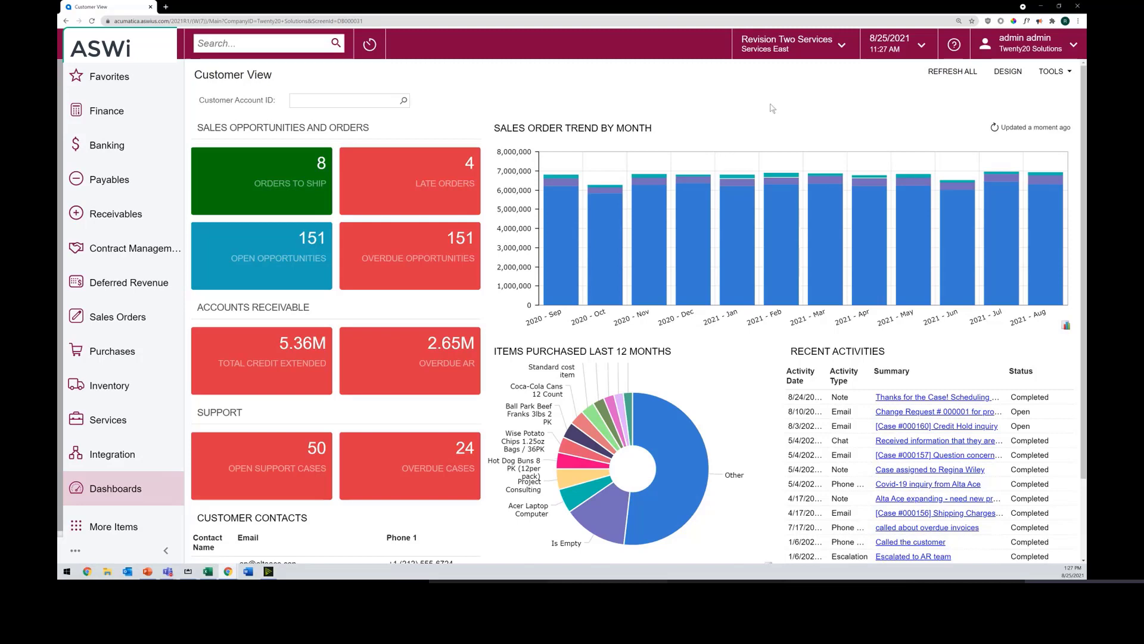
left_click(831, 56)
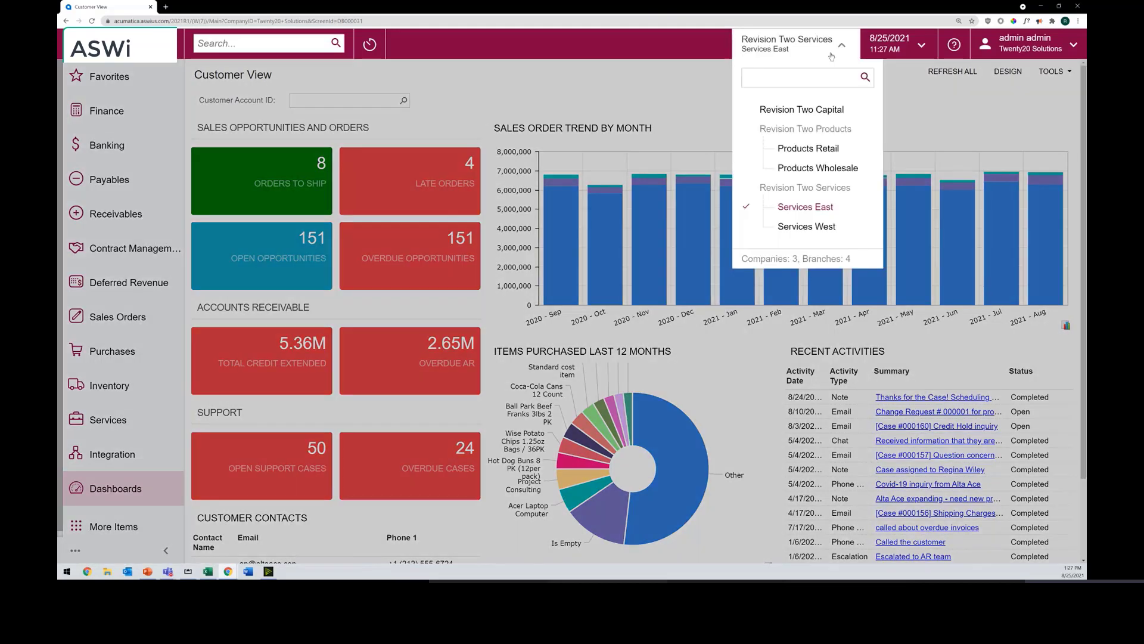
left_click(830, 163)
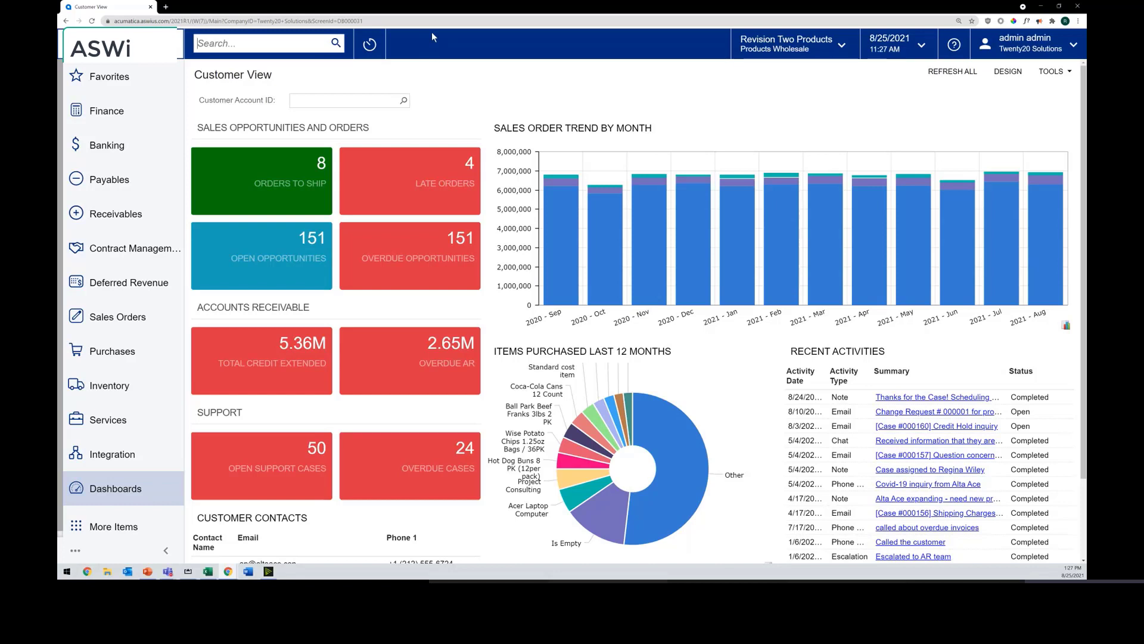
Search the whole system for "sales order" and check the matching menu items as well as the transactions and profiles.
type("sales or")
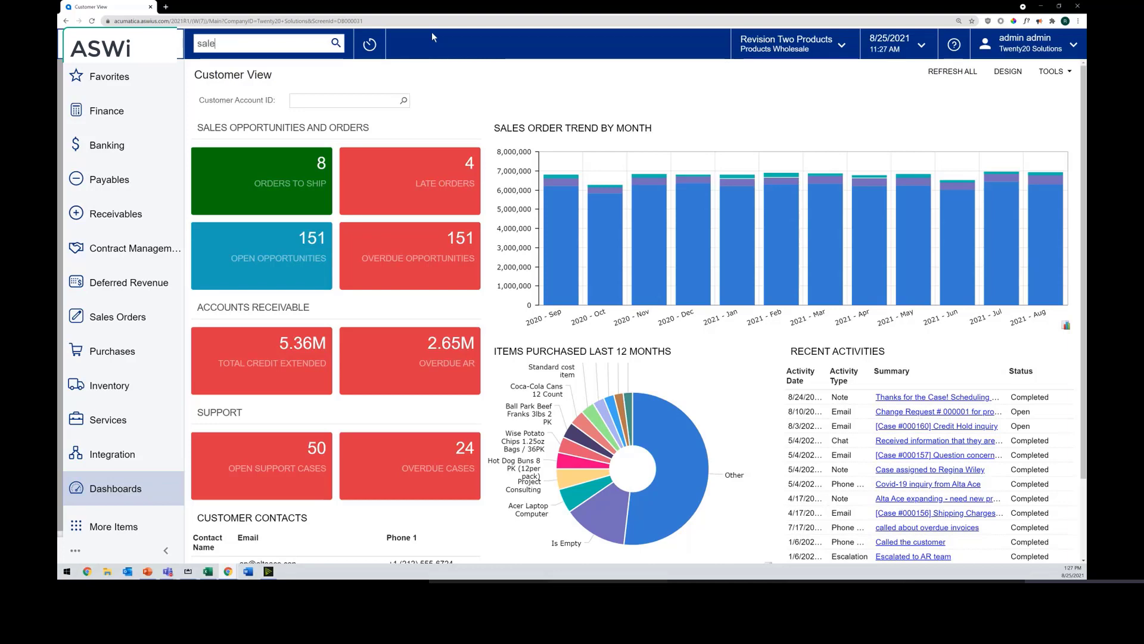
type("der")
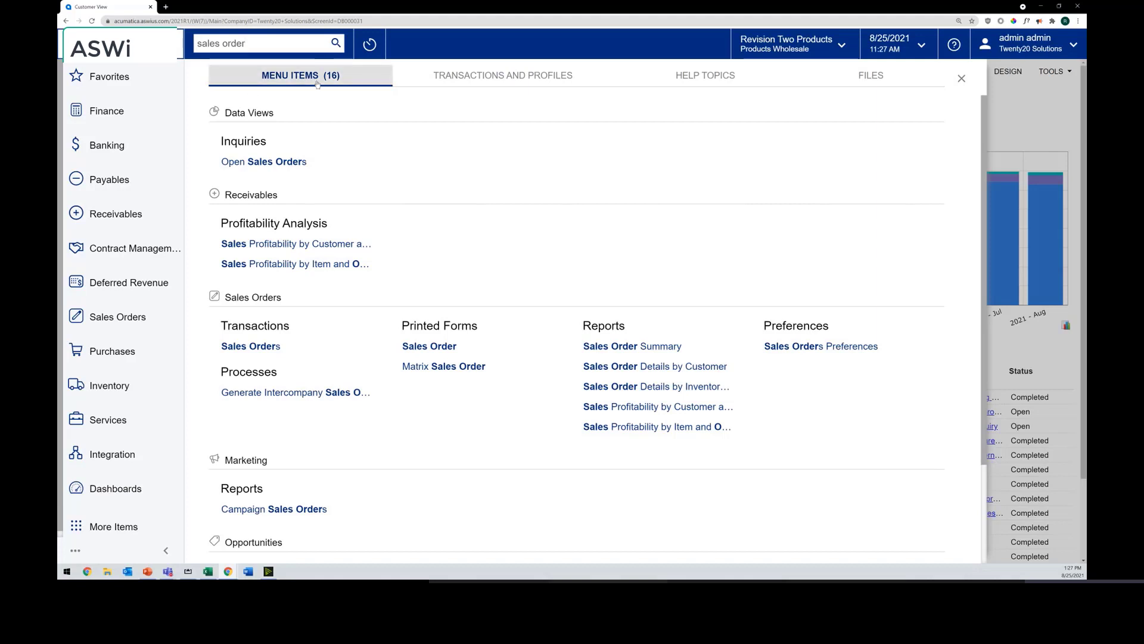
left_click(401, 74)
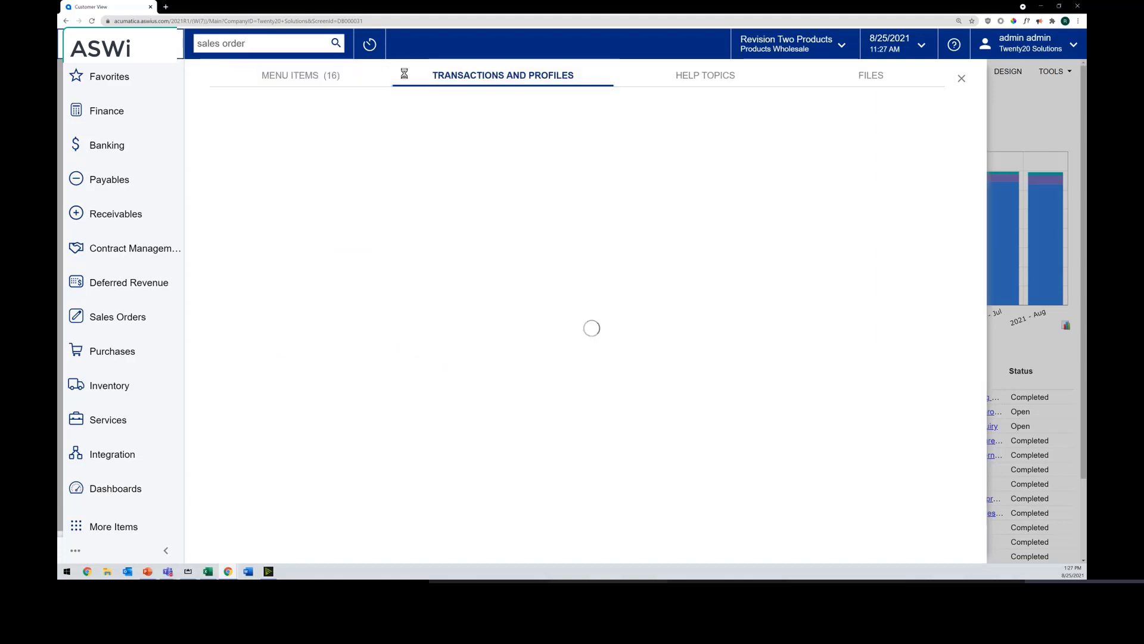
Replace the search text with "so" and check the matches among transactions and profiles.
left_click_drag(282, 43, 202, 43)
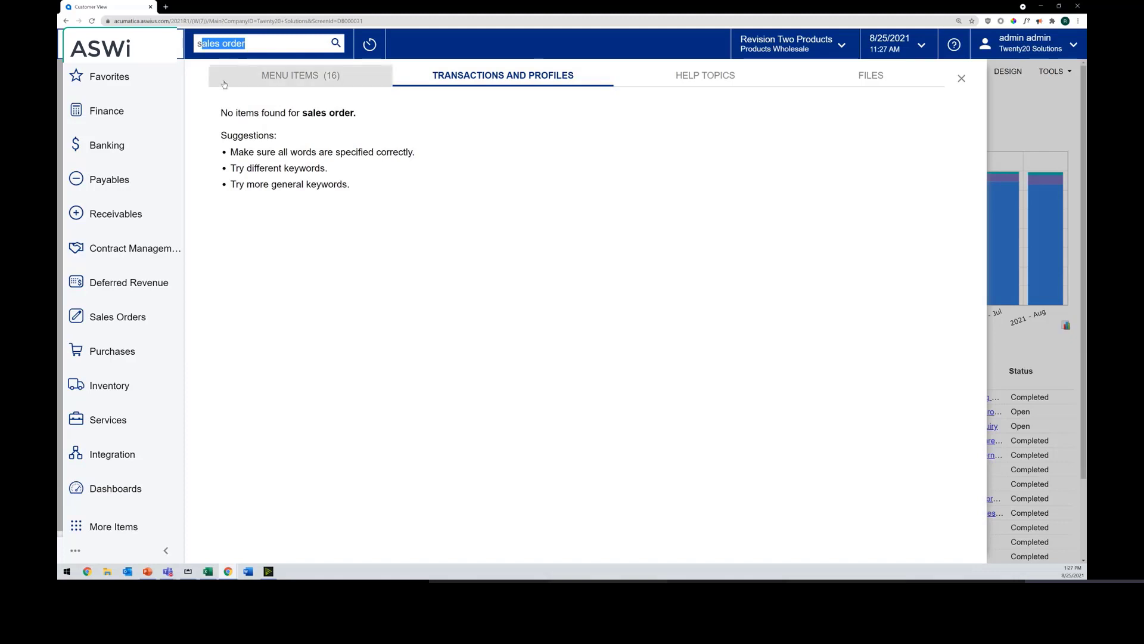
key("BackSpace")
type("o")
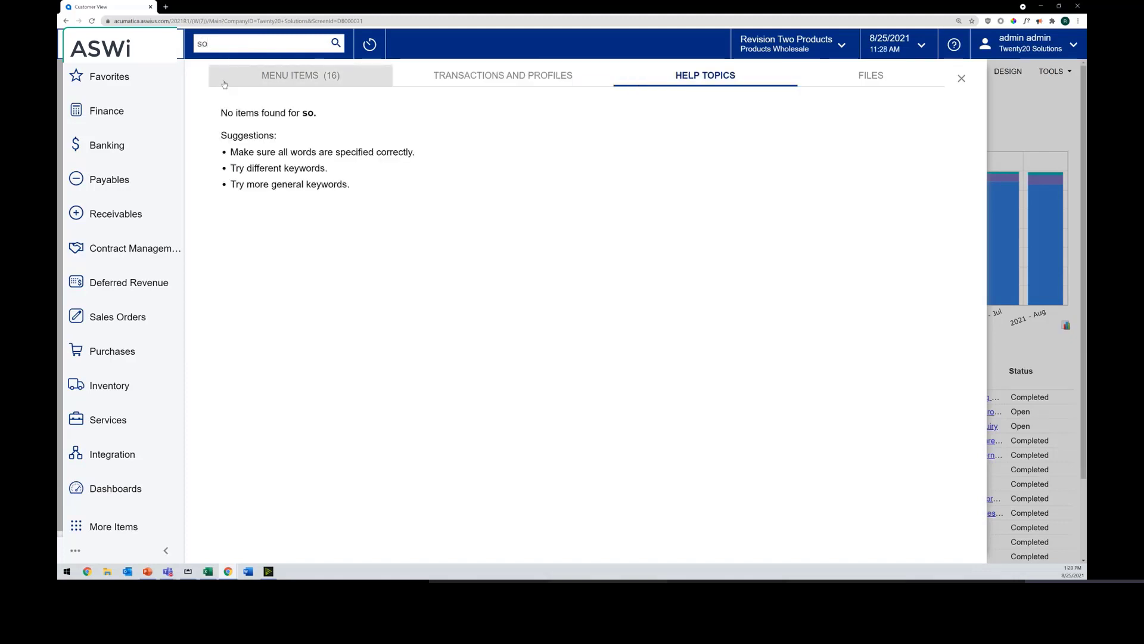
left_click(611, 79)
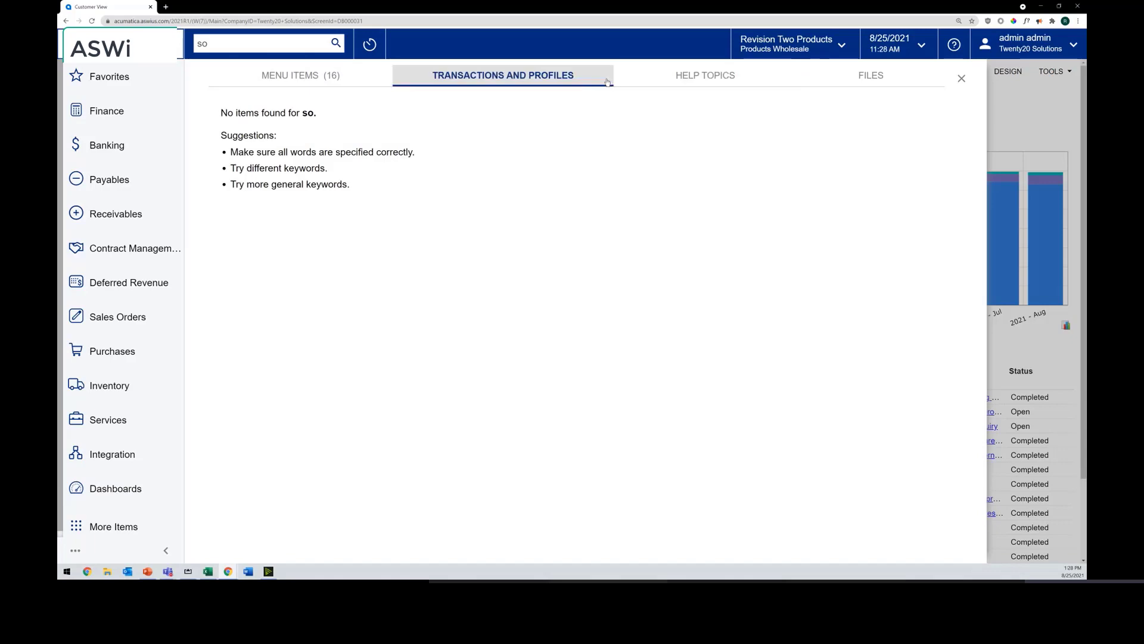
Search the help topics for "1099" and close the search results after viewing them.
double_click(237, 42)
key("BackSpace")
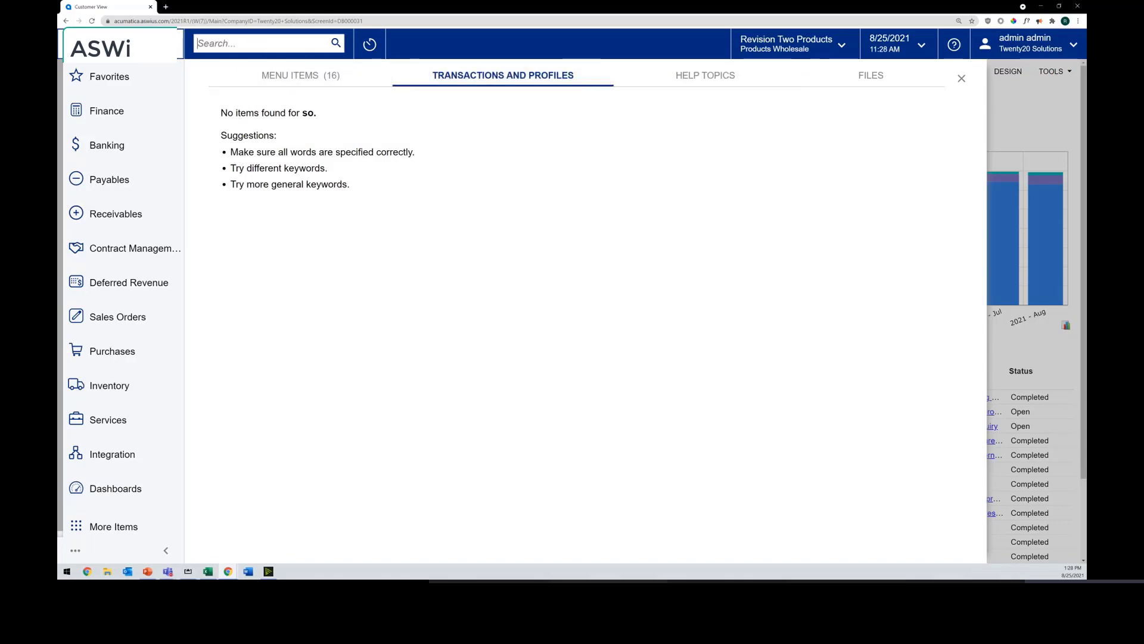
left_click(706, 81)
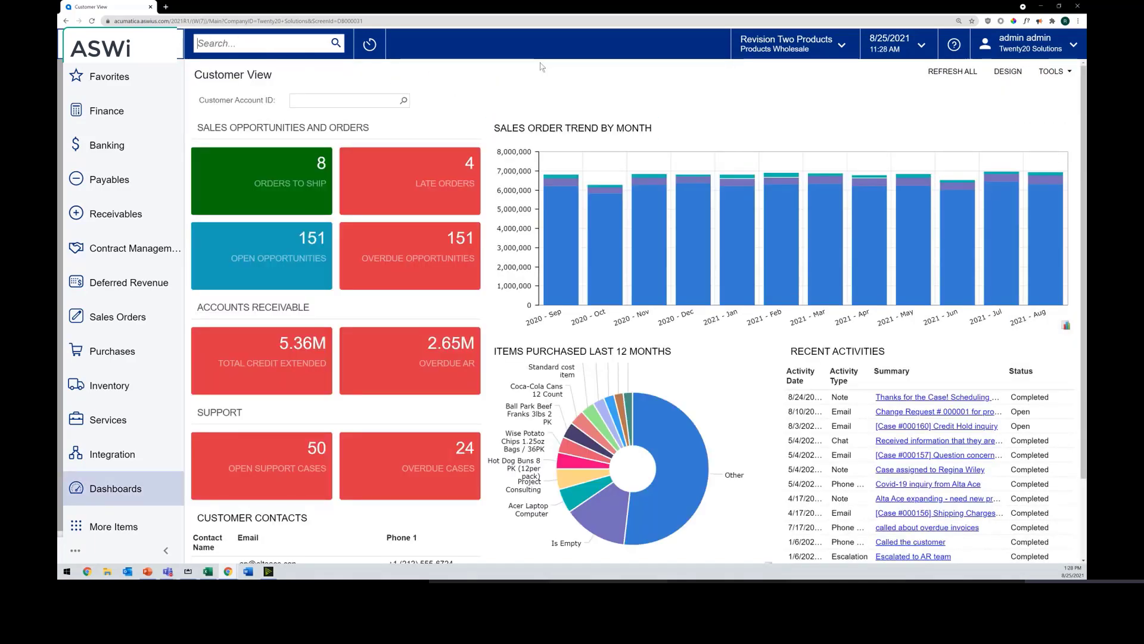
type("1099")
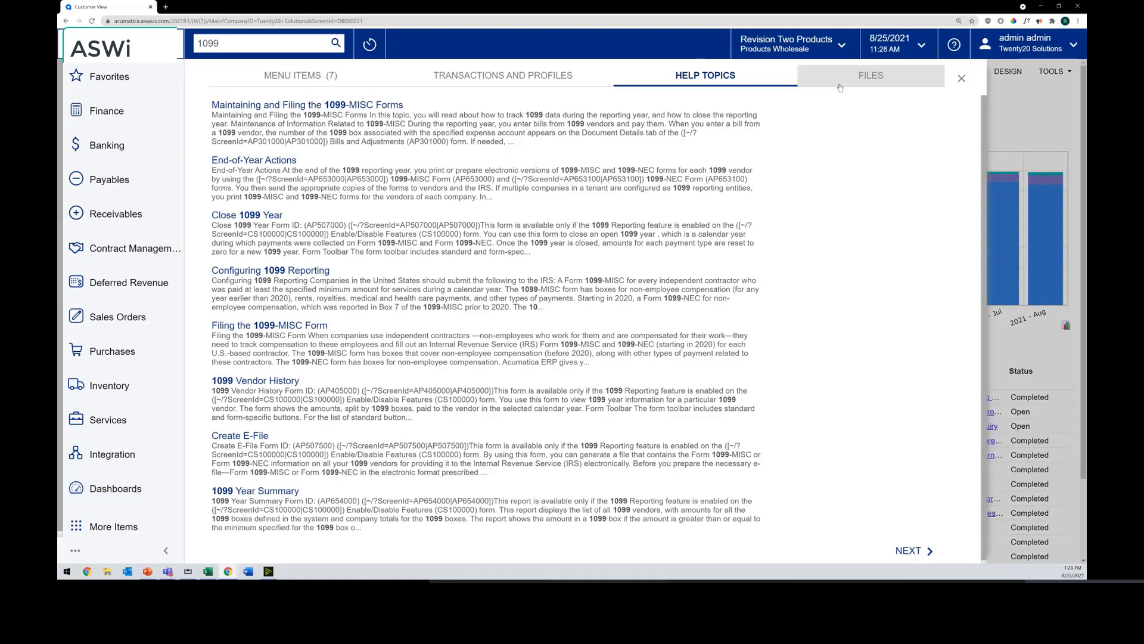
left_click(961, 78)
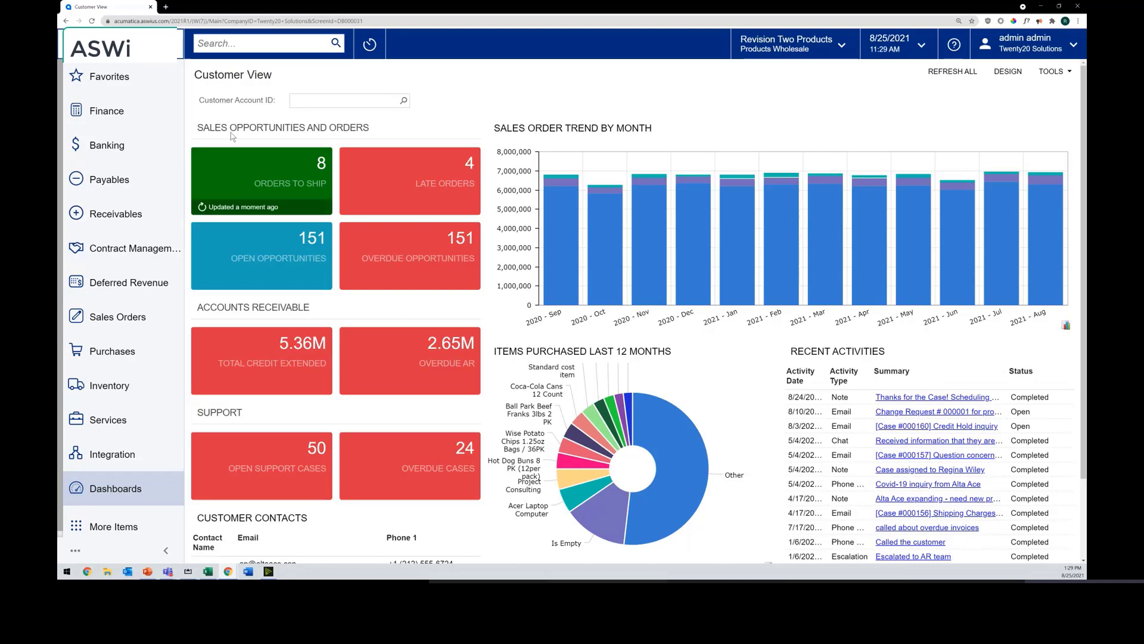
View the Sales Orders workspace expanded to show all its entries, and close it.
left_click(126, 325)
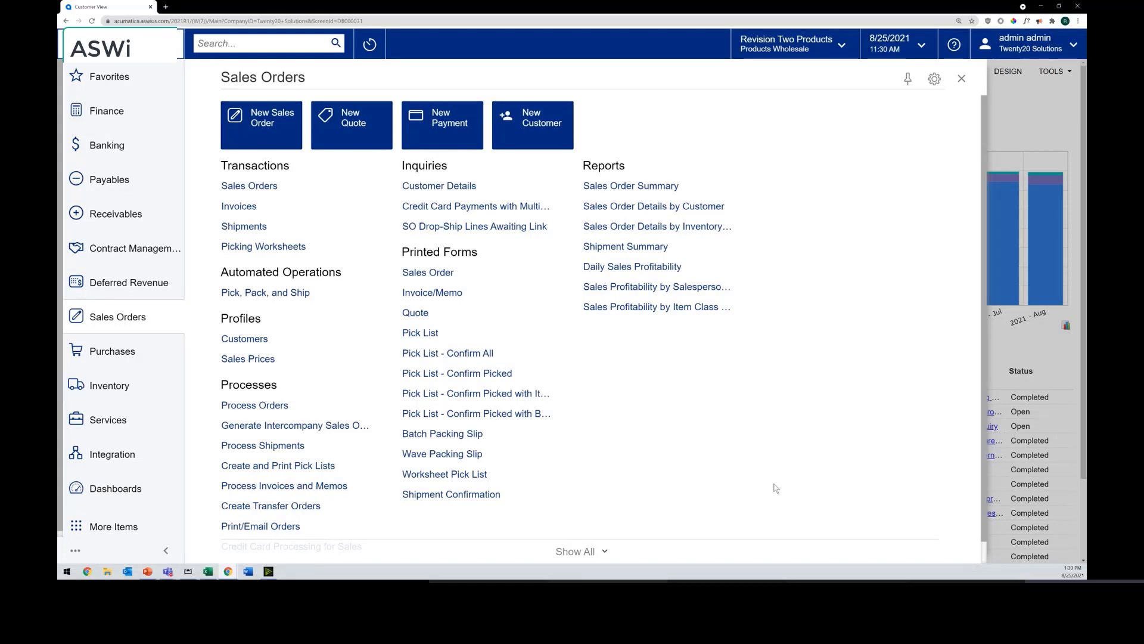
left_click(592, 551)
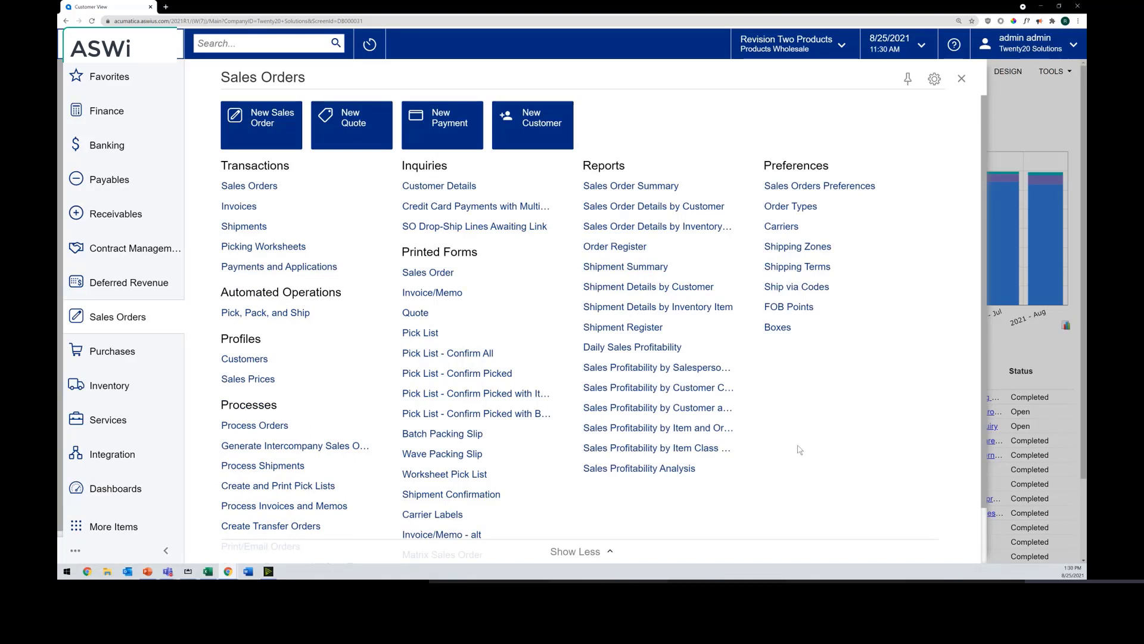
left_click(961, 79)
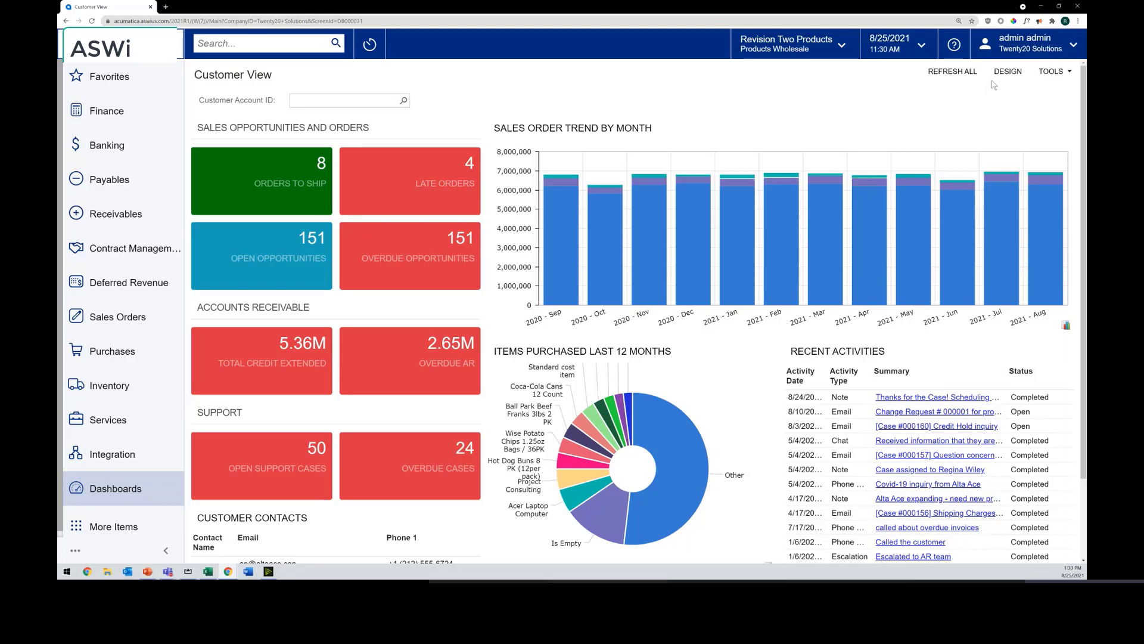
View the widget types offered in the Customer View dashboard's design mode without adding one, and look over the list of available dashboards.
left_click(1008, 71)
scroll(637, 95, "down", 1)
scroll(637, 95, "down", 2)
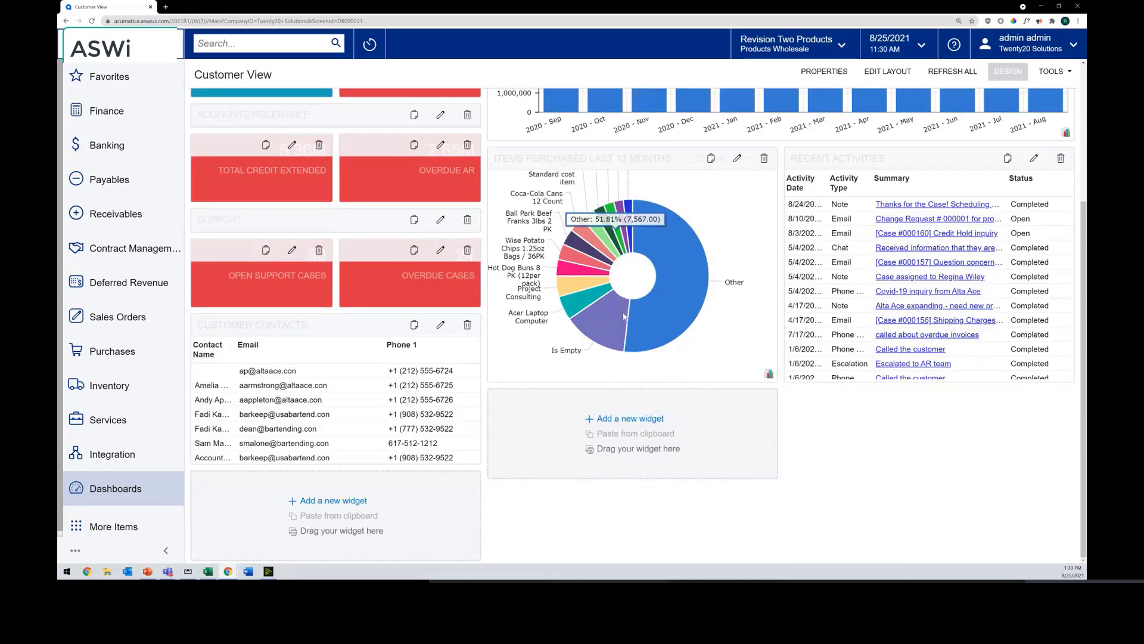
left_click(631, 418)
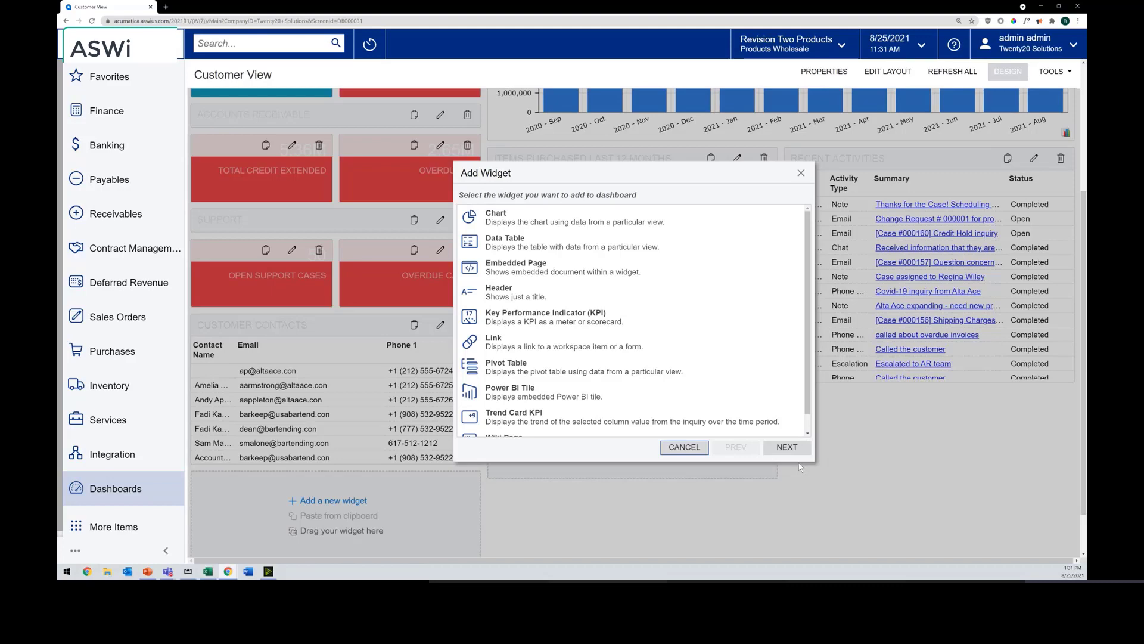
left_click(683, 446)
left_click(107, 488)
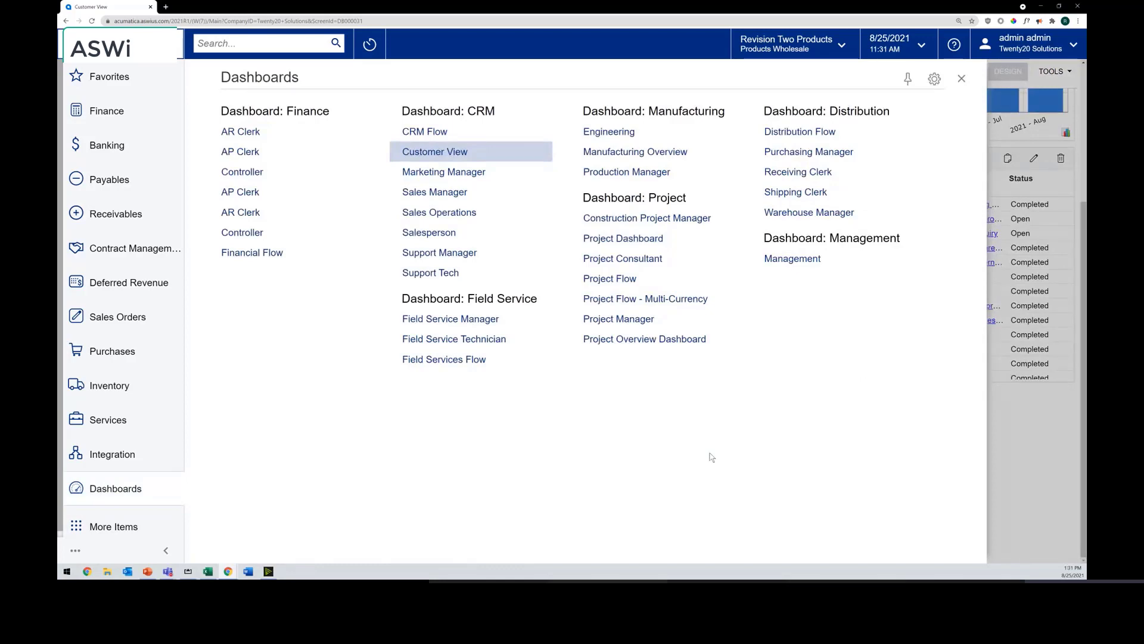
left_click(962, 79)
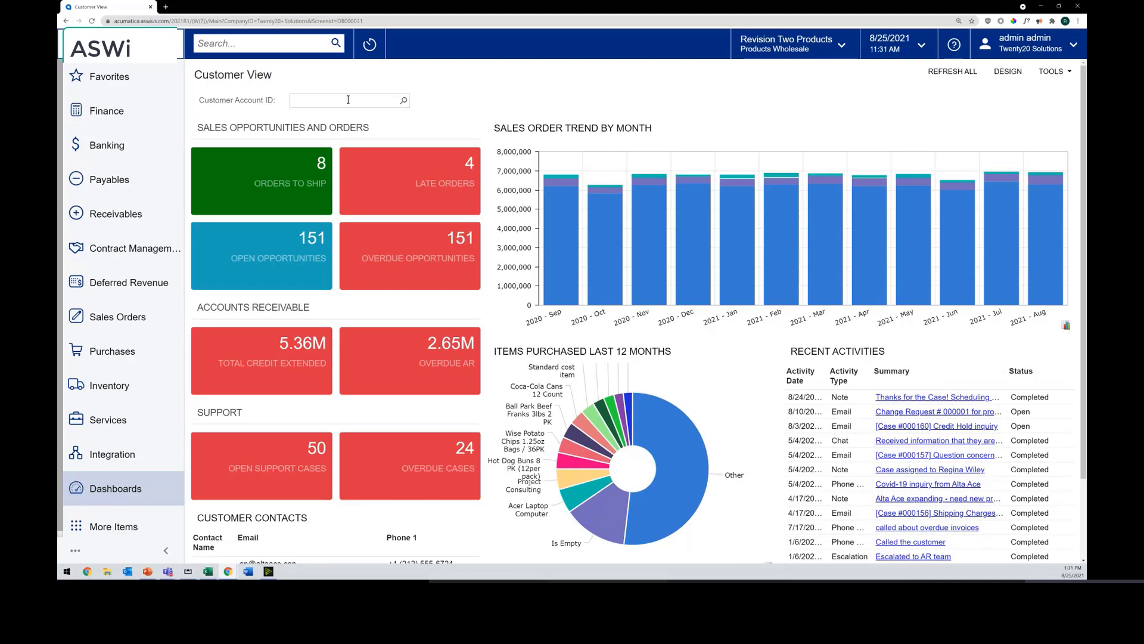
Filter the Customer View dashboard by the Alta Ace customer account, and clear the filter to show all customers.
left_click(404, 101)
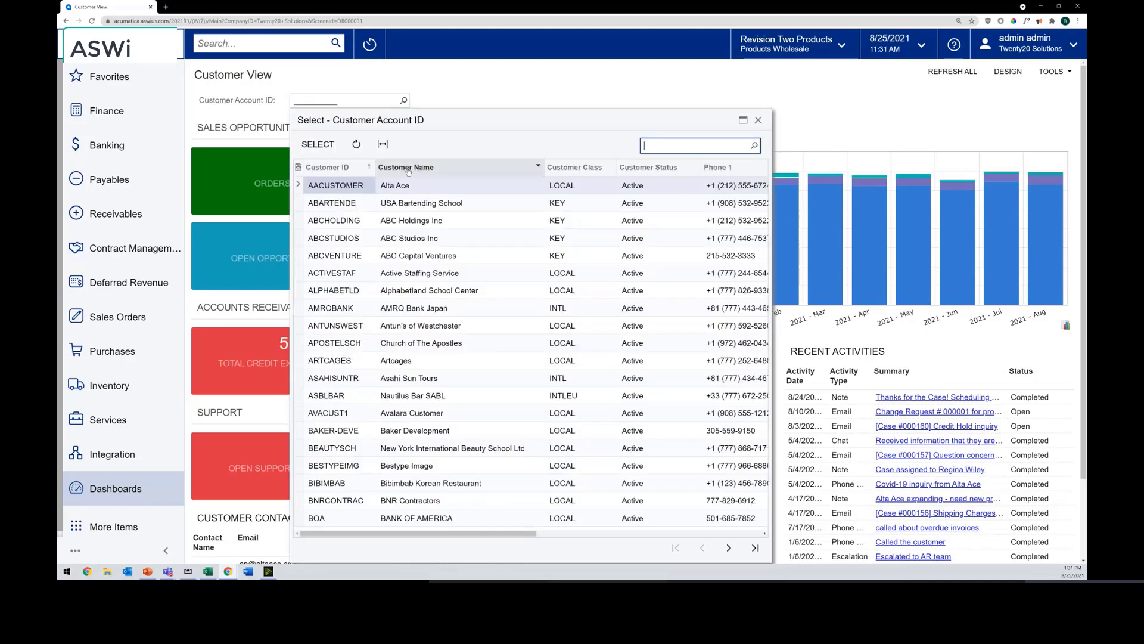
double_click(447, 185)
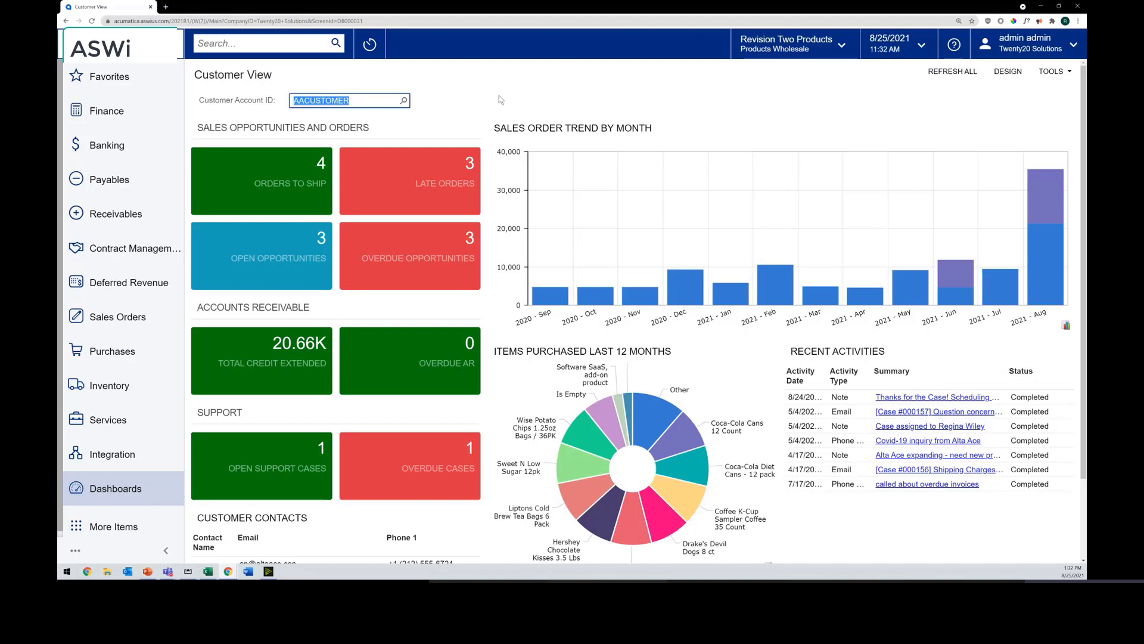
key("BackSpace")
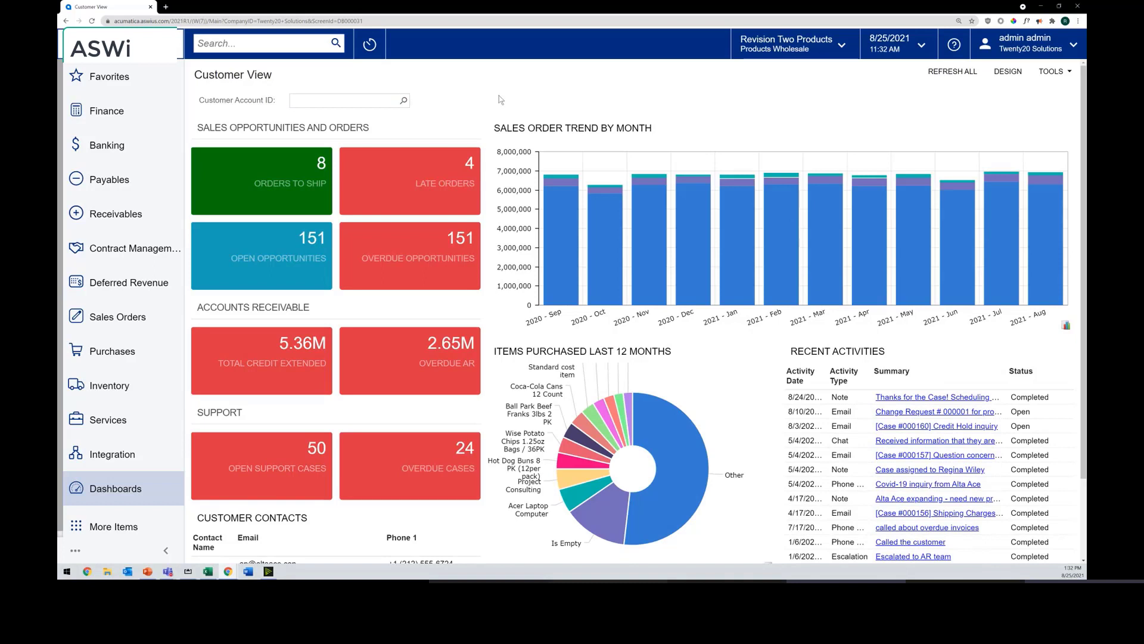
Drill down into the overdue opportunities and move the Status column directly after the Subject column.
left_click(433, 242)
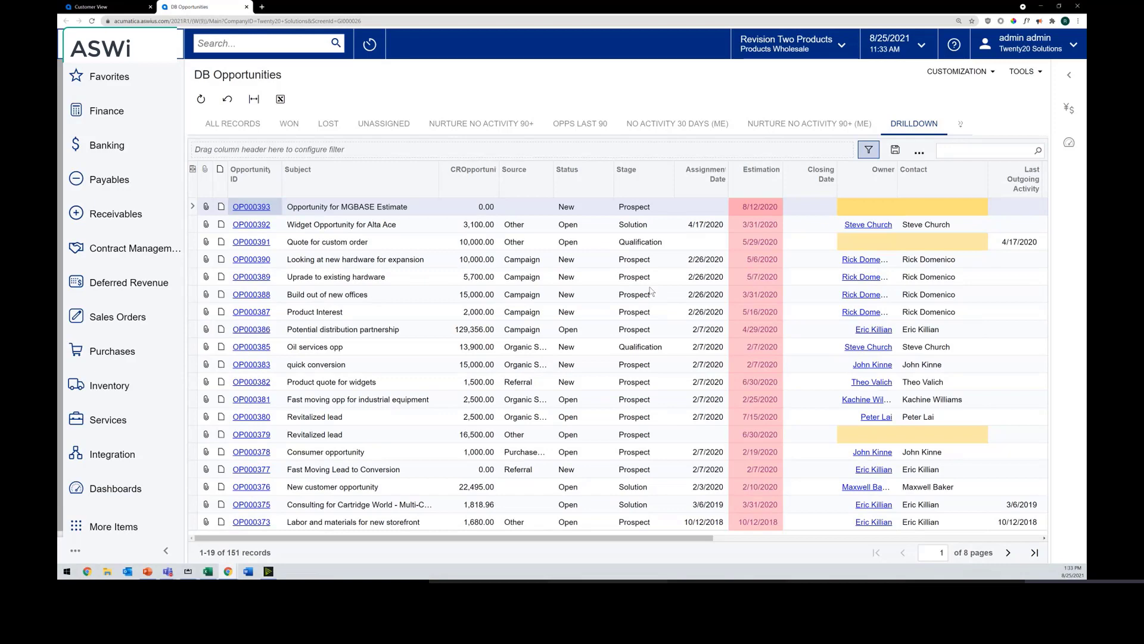
left_click_drag(566, 178, 448, 191)
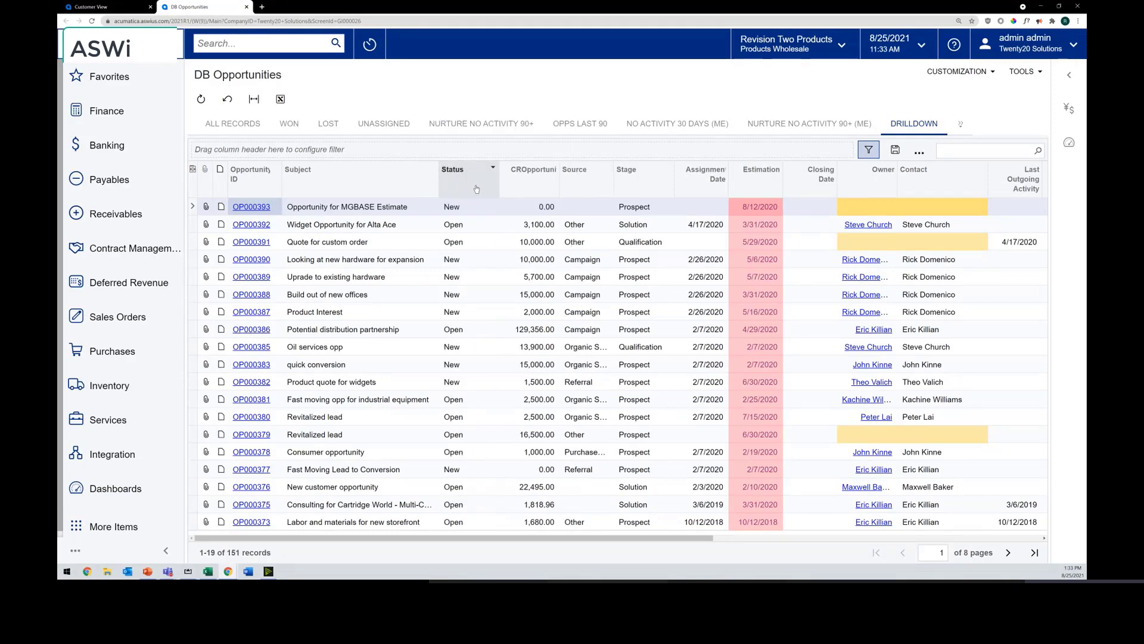
View the sort and filter options of the opportunity amount and Stage columns, leaving both columns unfiltered.
left_click(548, 181)
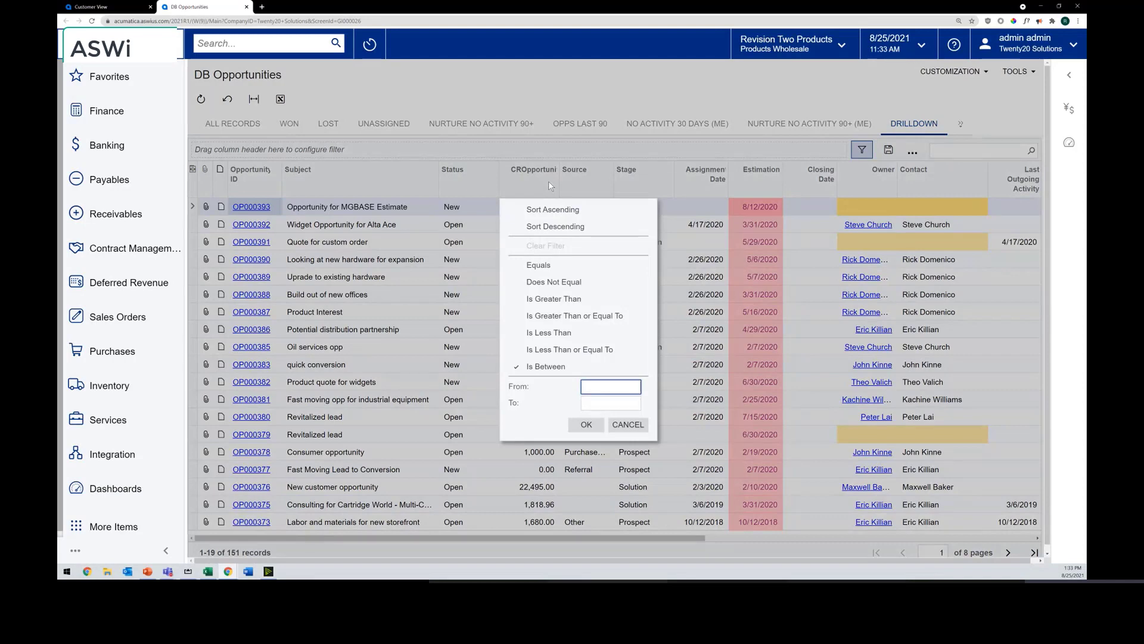
left_click(551, 86)
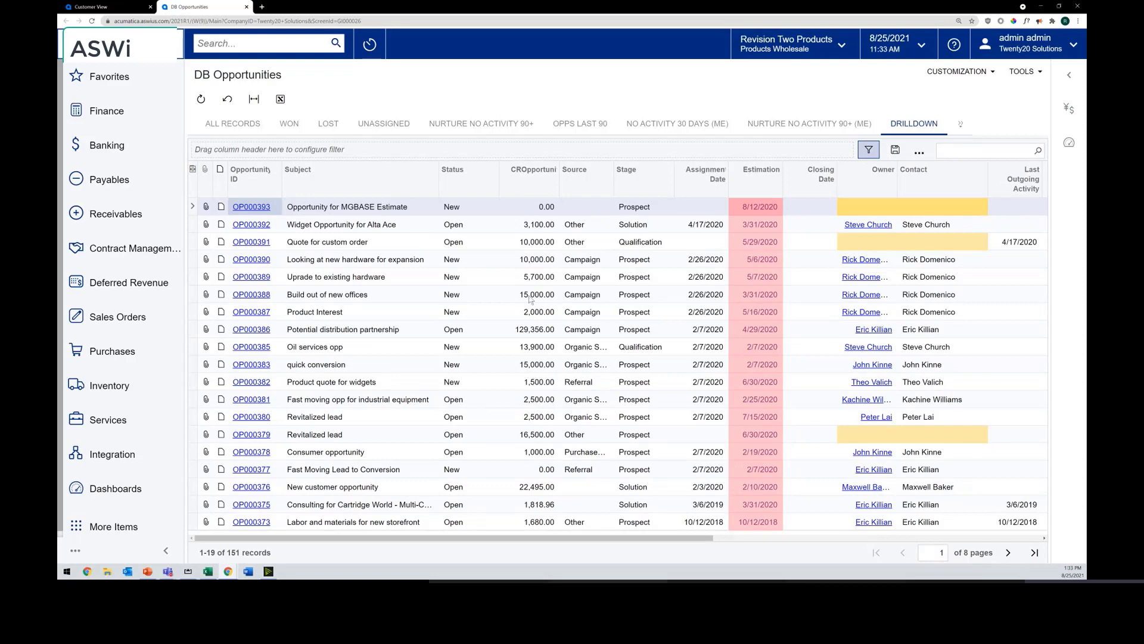
left_click(532, 175)
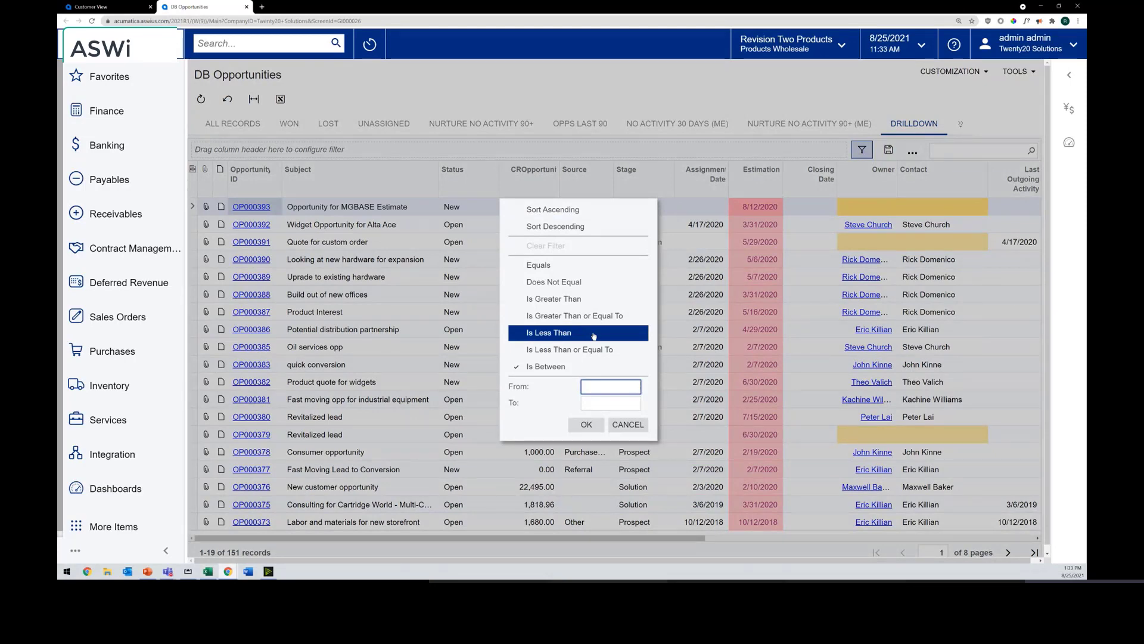
left_click(628, 425)
left_click(629, 179)
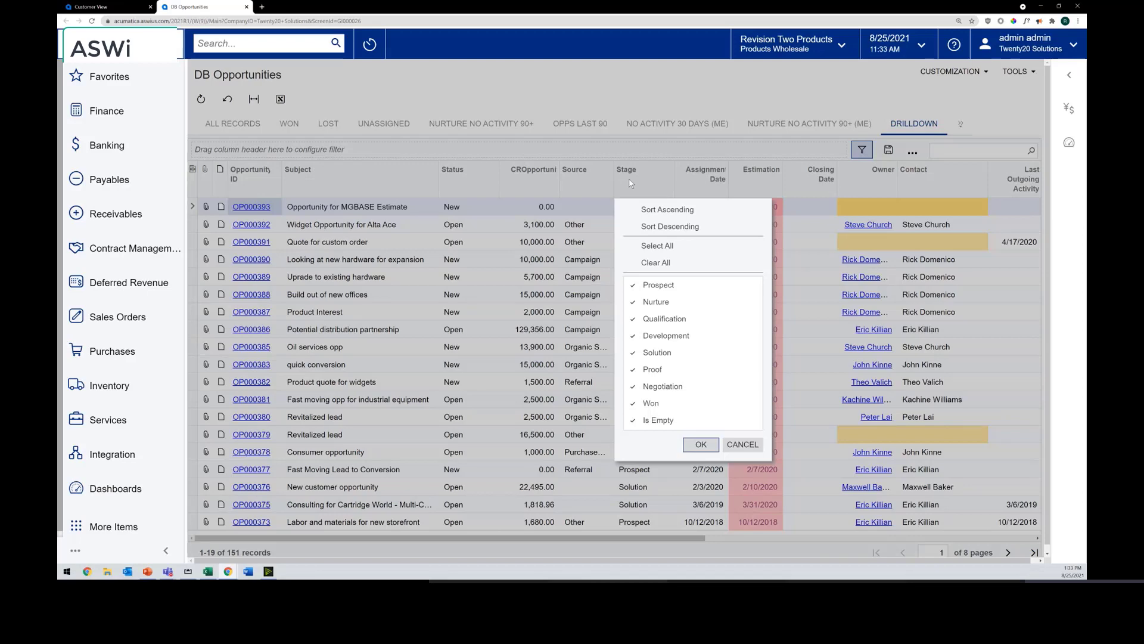
left_click(675, 115)
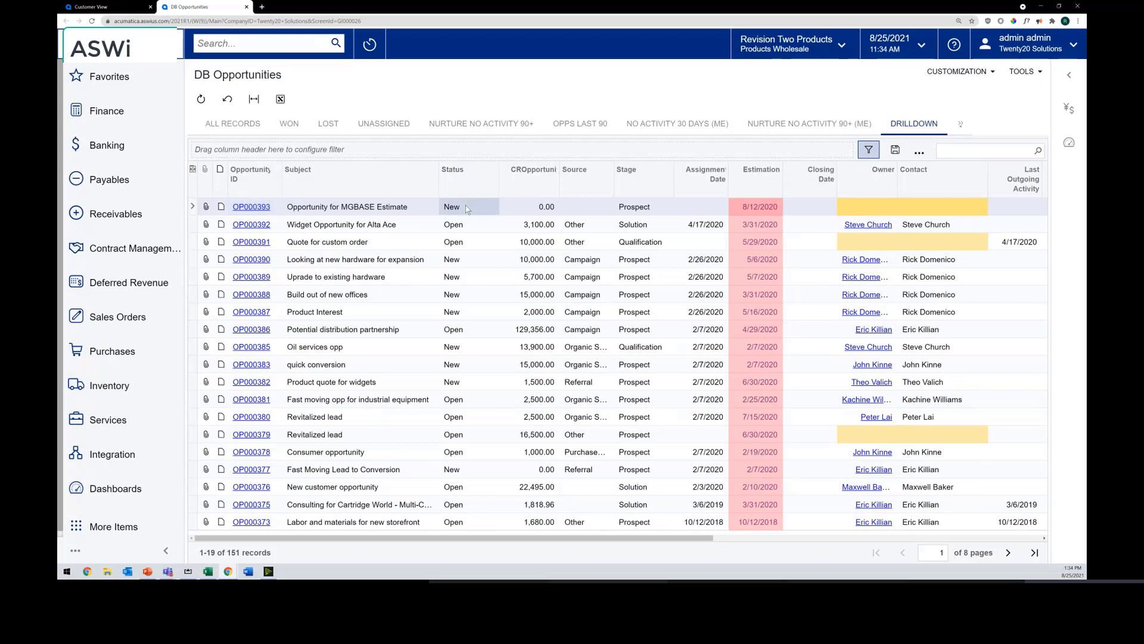
Filter the opportunities to Status equals New and save the filter as a tab named "Status of New" without sharing it.
key("shift+f")
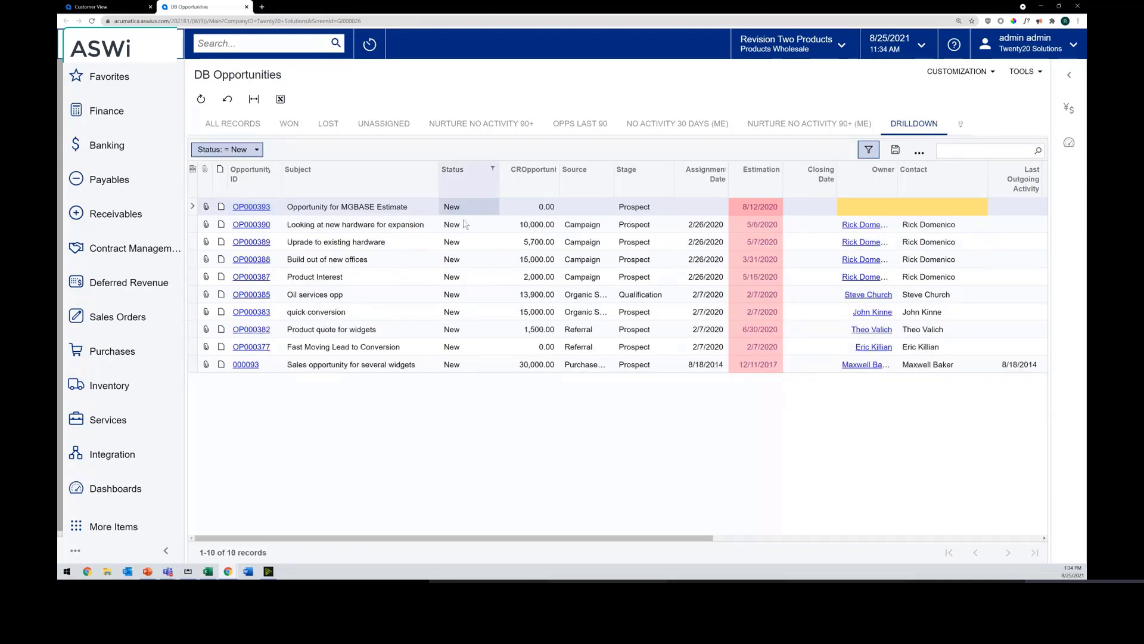
left_click(895, 150)
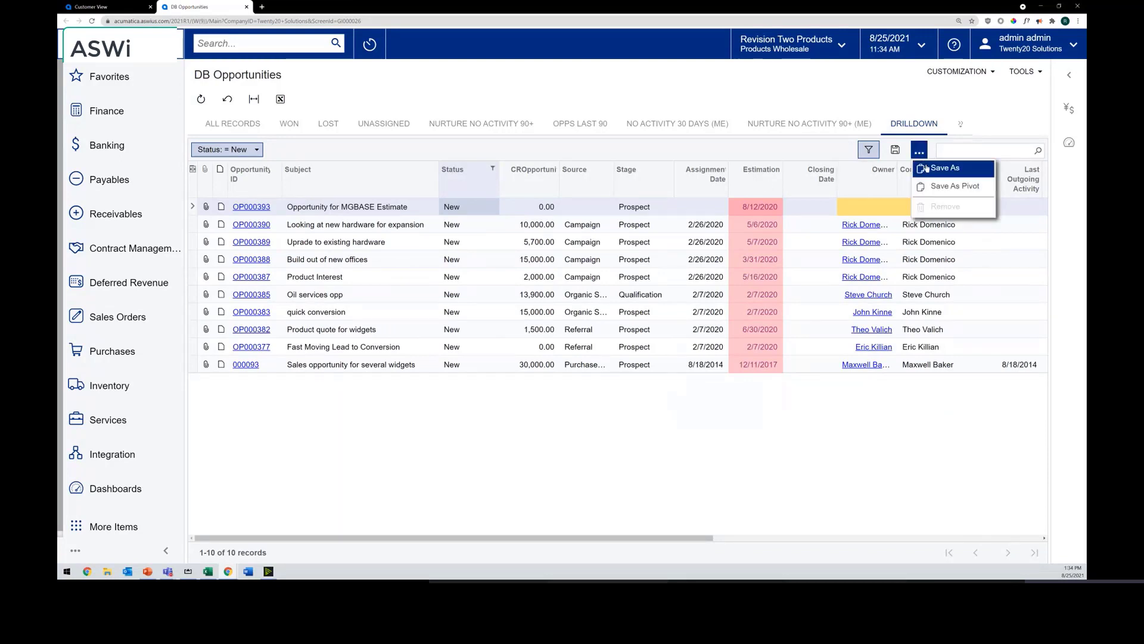
left_click(939, 168)
type("Sta")
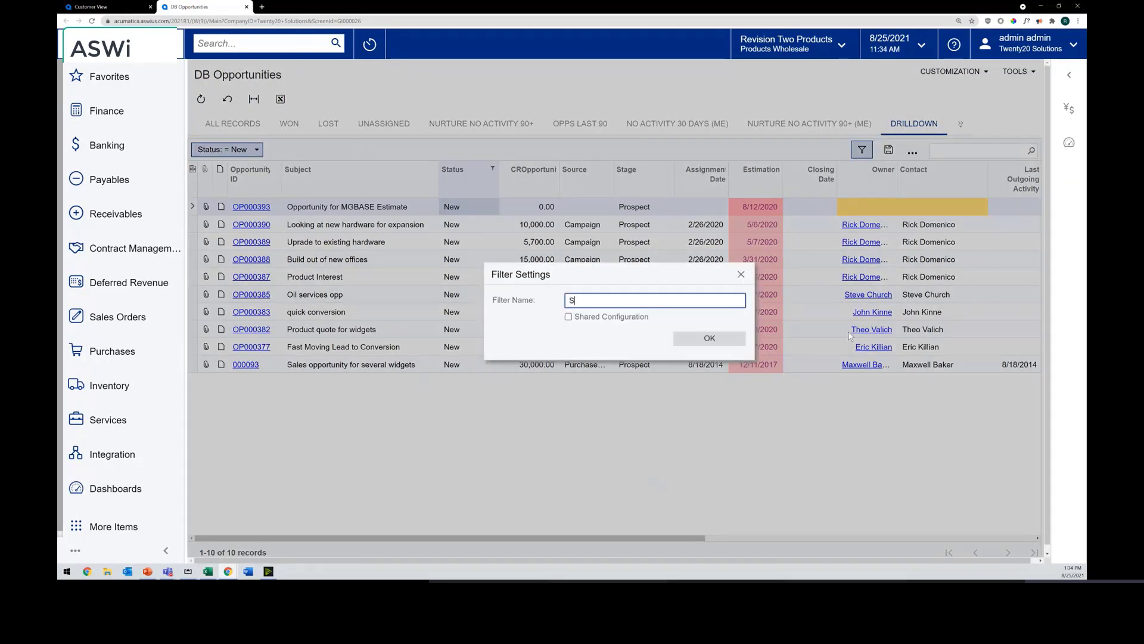
key("BackSpace")
key("BackSpace")
type("tatus of New")
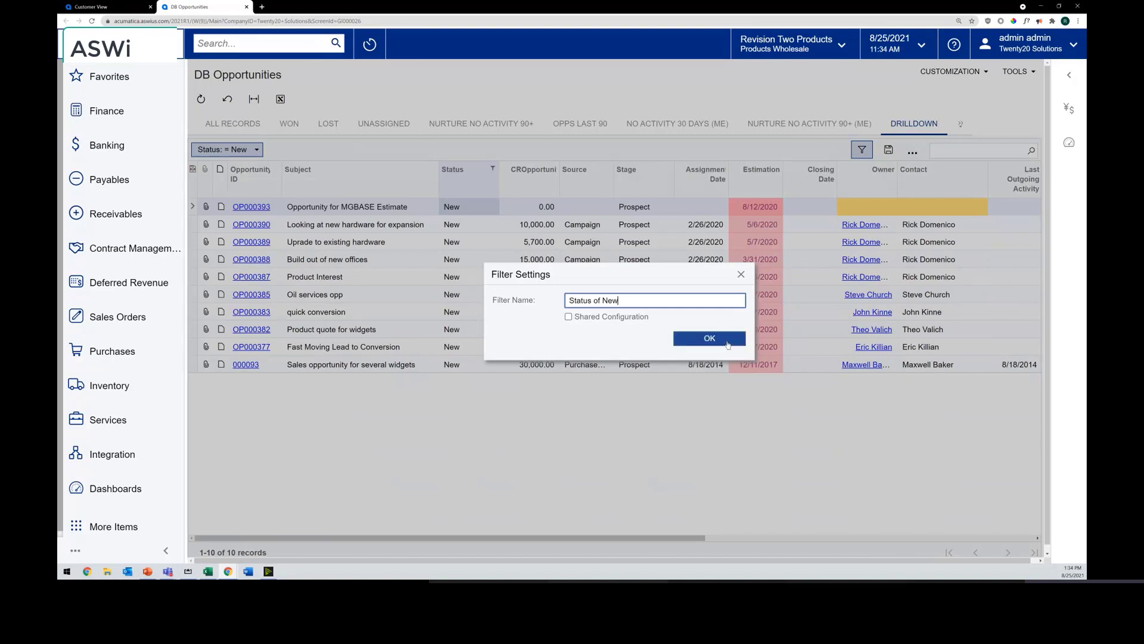
left_click(728, 335)
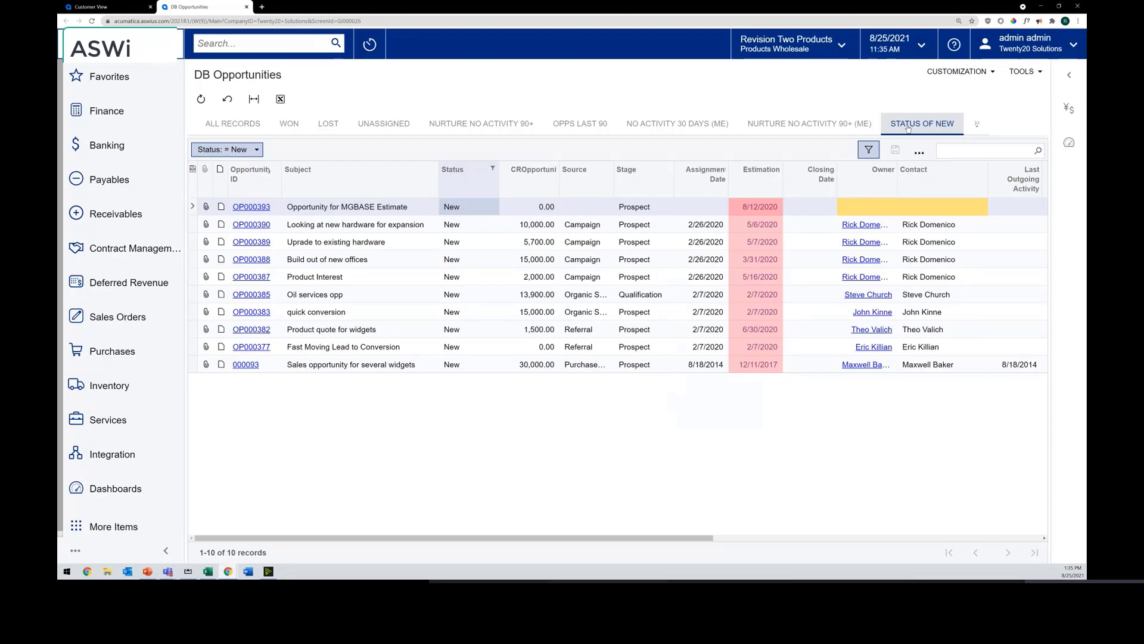
left_click(977, 124)
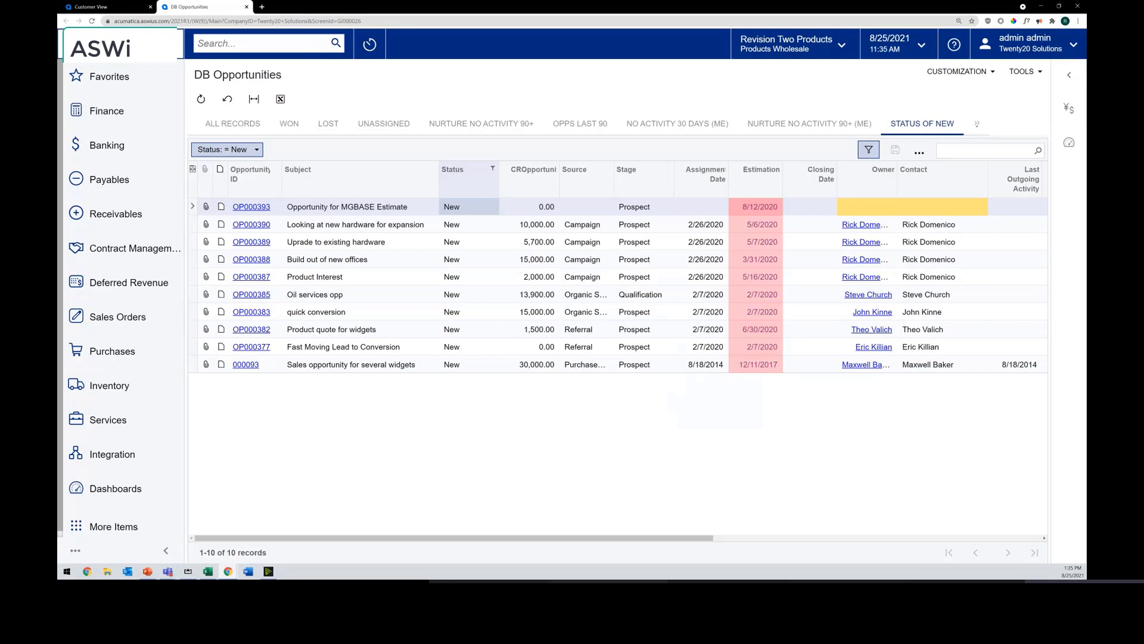
Show opportunity details in the side panel and browse the records from "Looking at new hardware for expansion" to "Oil services opp".
left_click(1069, 108)
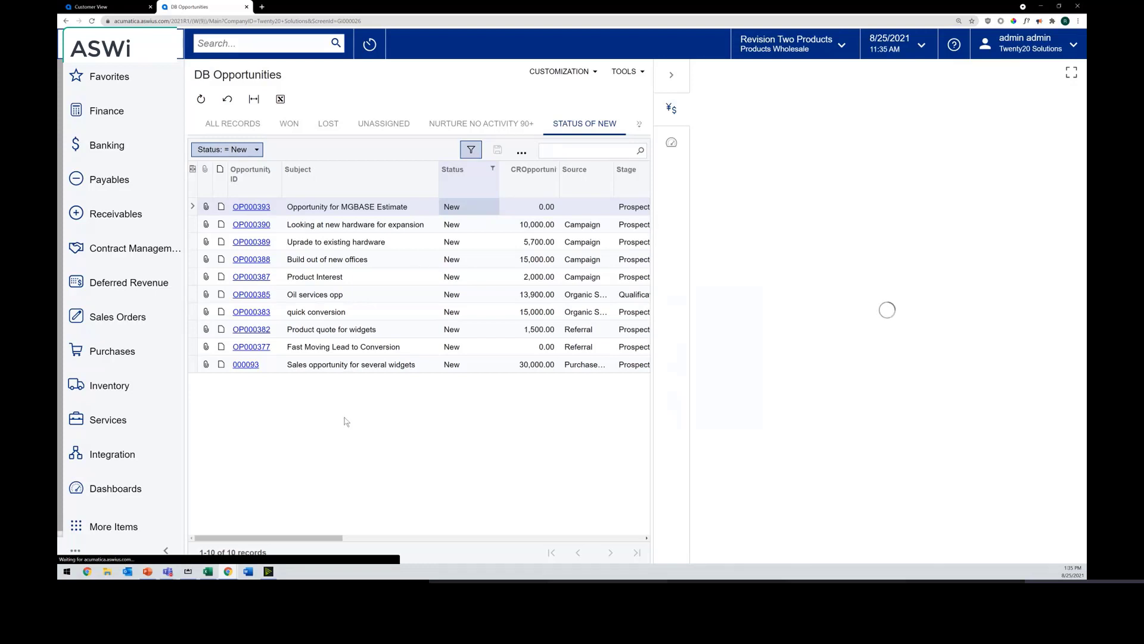
left_click(368, 228)
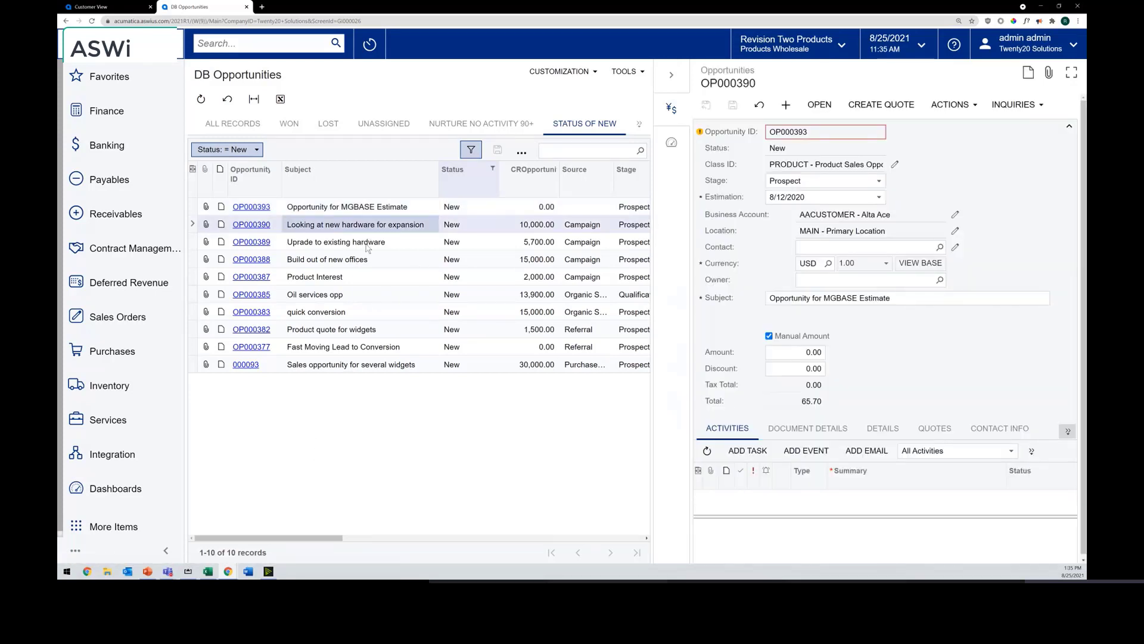
left_click(366, 245)
left_click(368, 260)
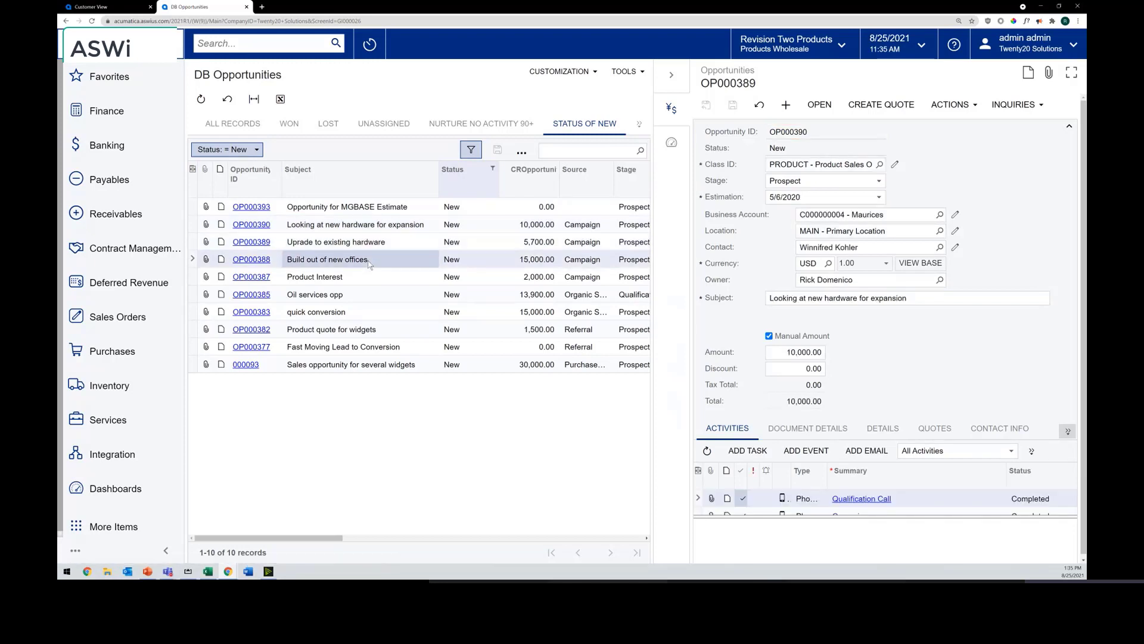
left_click(370, 282)
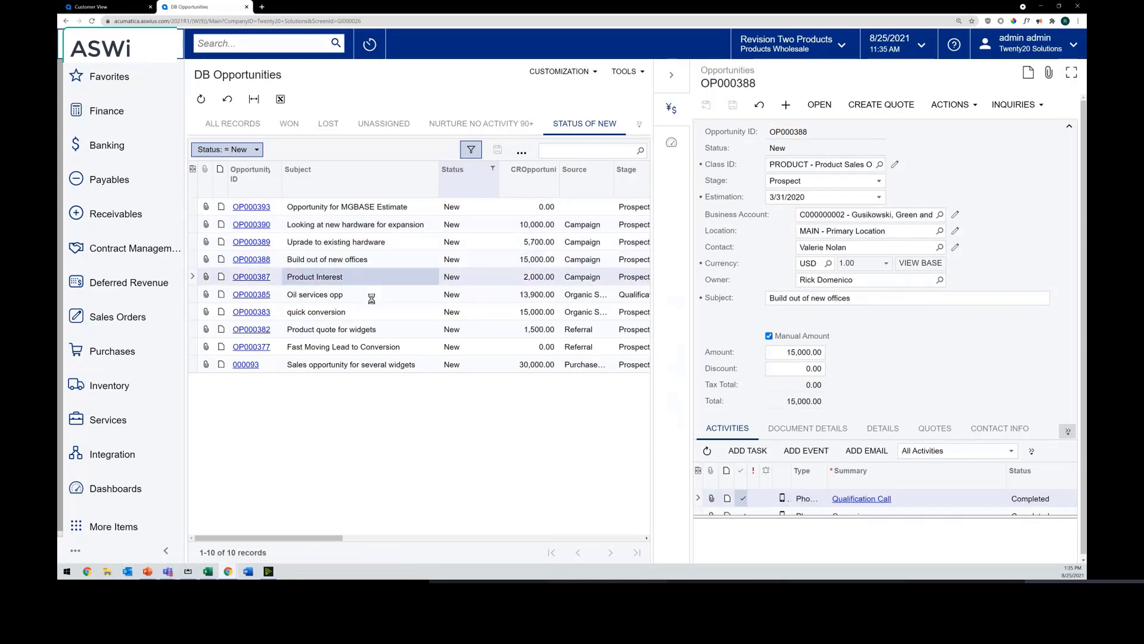
left_click(371, 297)
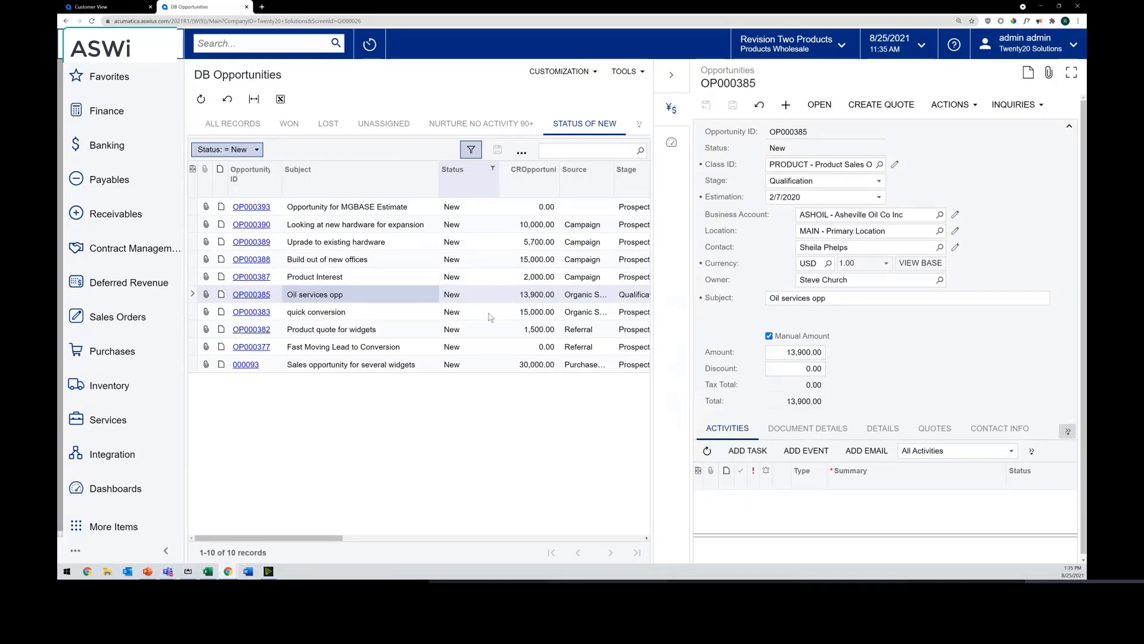
View the Customer View dashboard beside the list for the Oil services and MGBASE Estimate opportunities, and collapse the side panel.
left_click(672, 143)
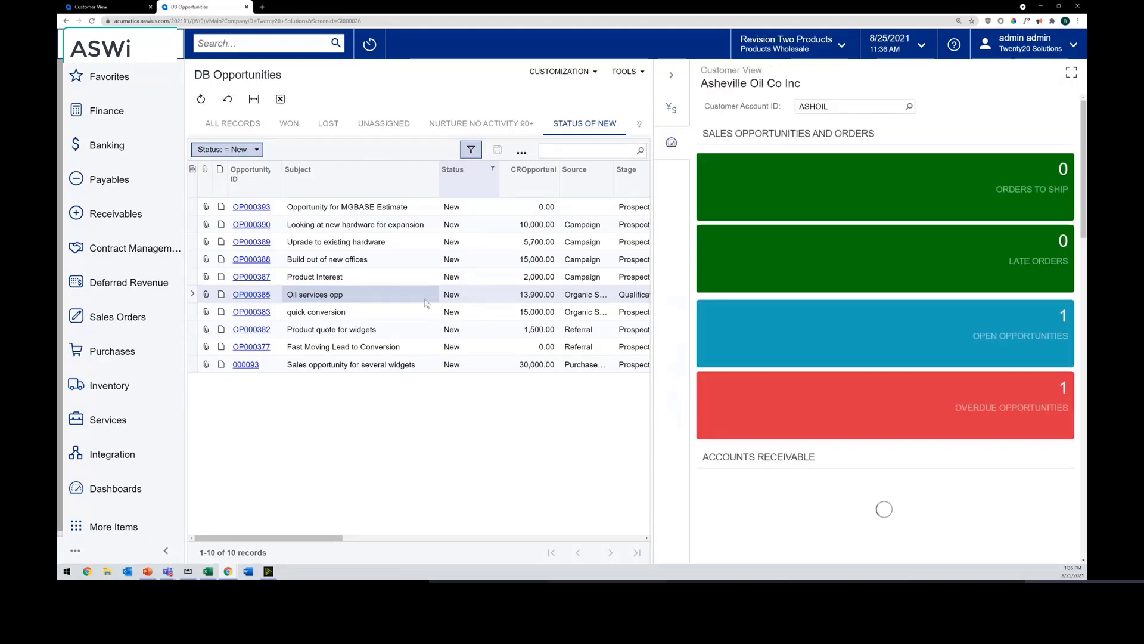
left_click(345, 209)
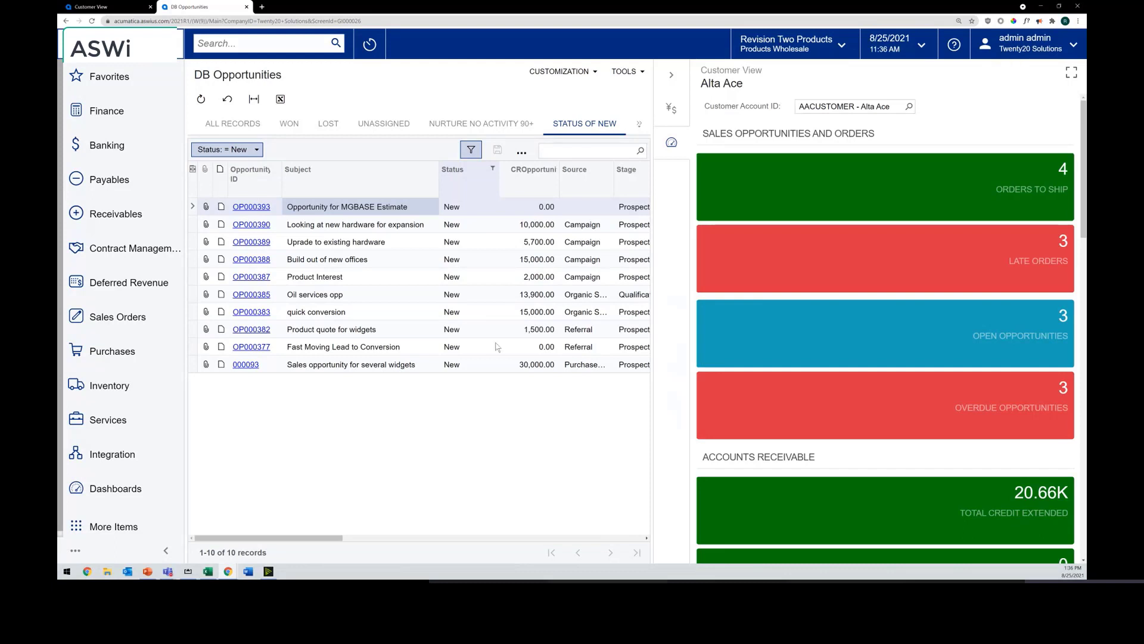
left_click(671, 76)
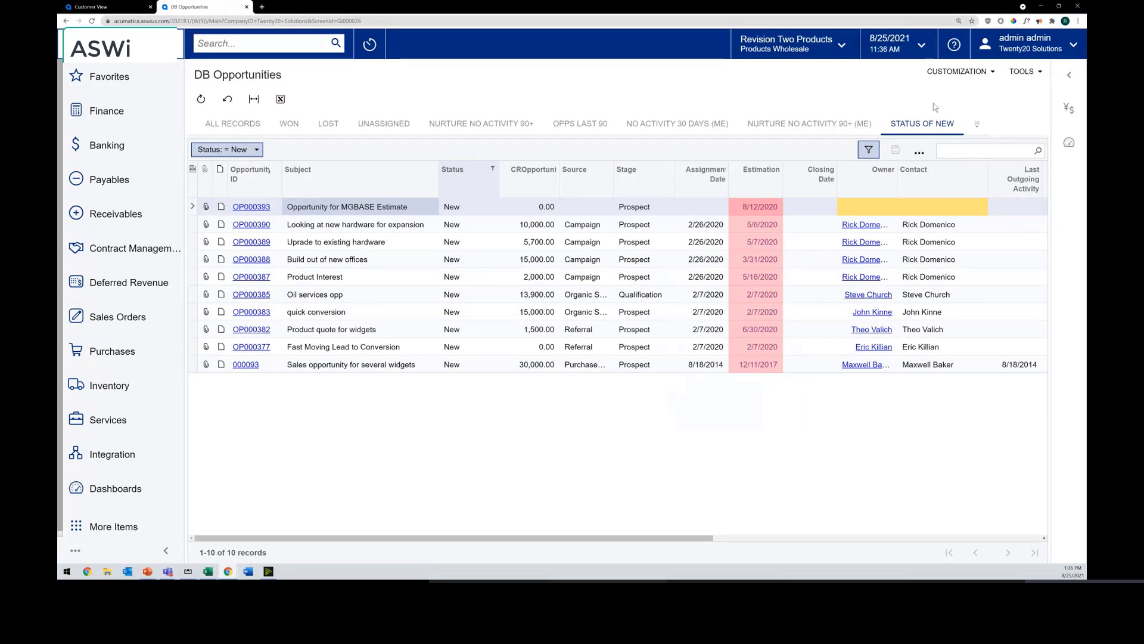
left_click(961, 72)
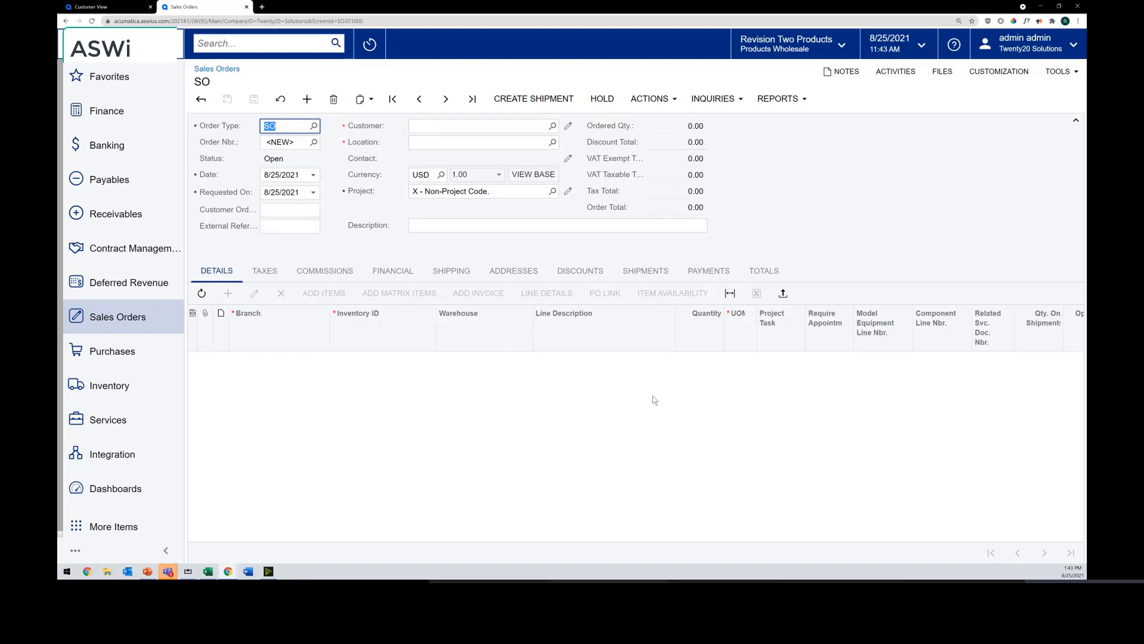
Set the new sales order's customer to Alta Ace and add item SW-MAINUNI from the WHOLESALE warehouse, searching inventory for "sw".
left_click(929, 154)
left_click(553, 125)
double_click(509, 221)
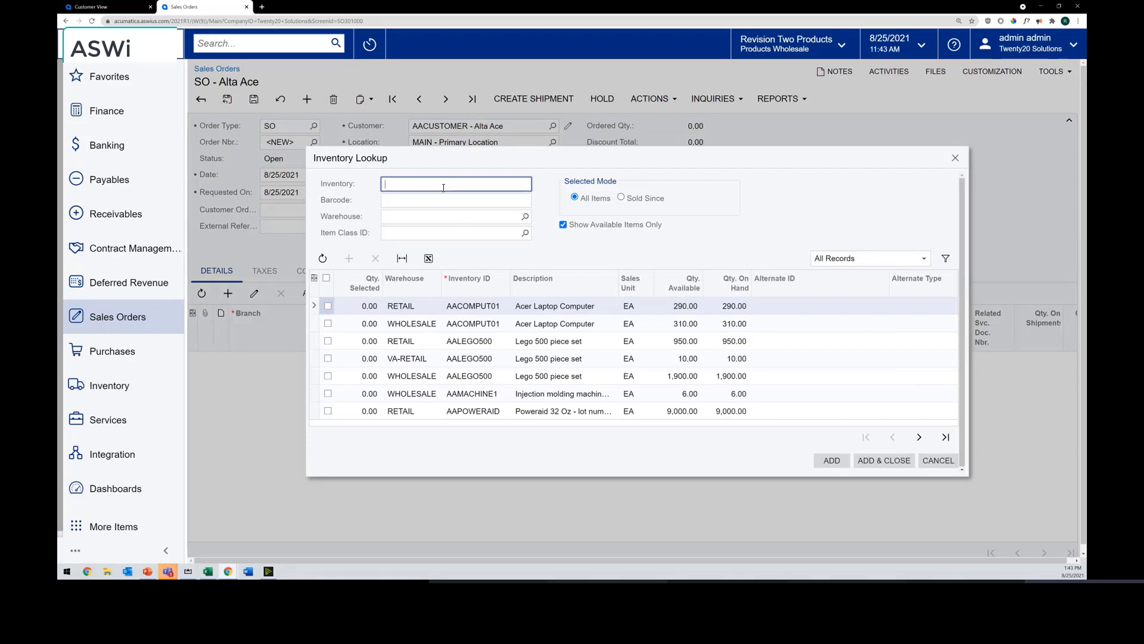
type("sw")
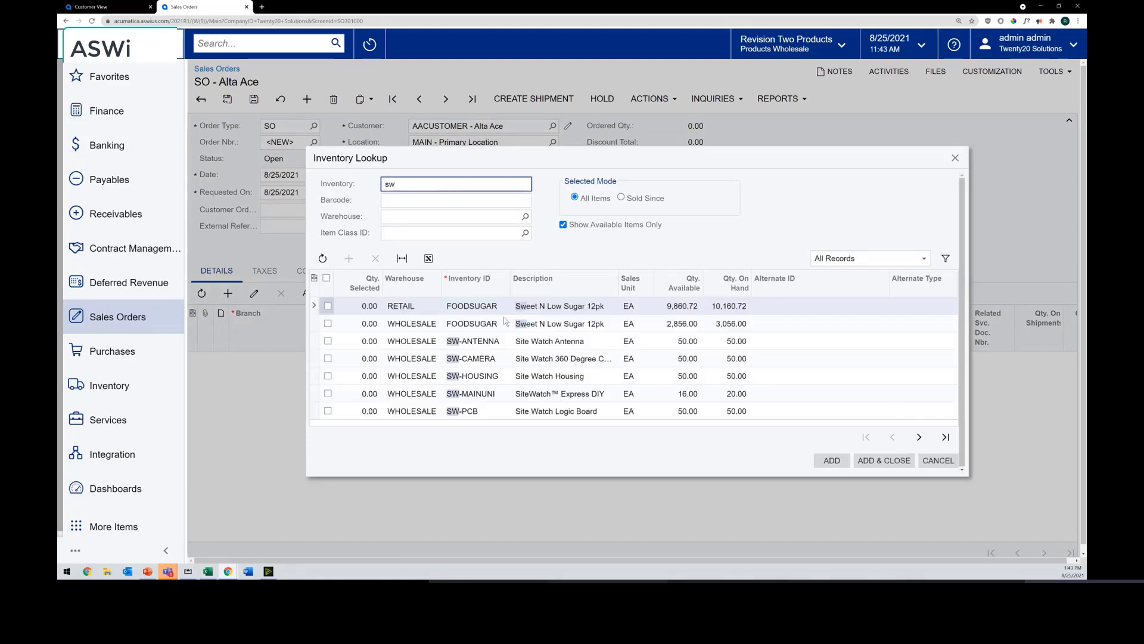
left_click(328, 394)
left_click(859, 459)
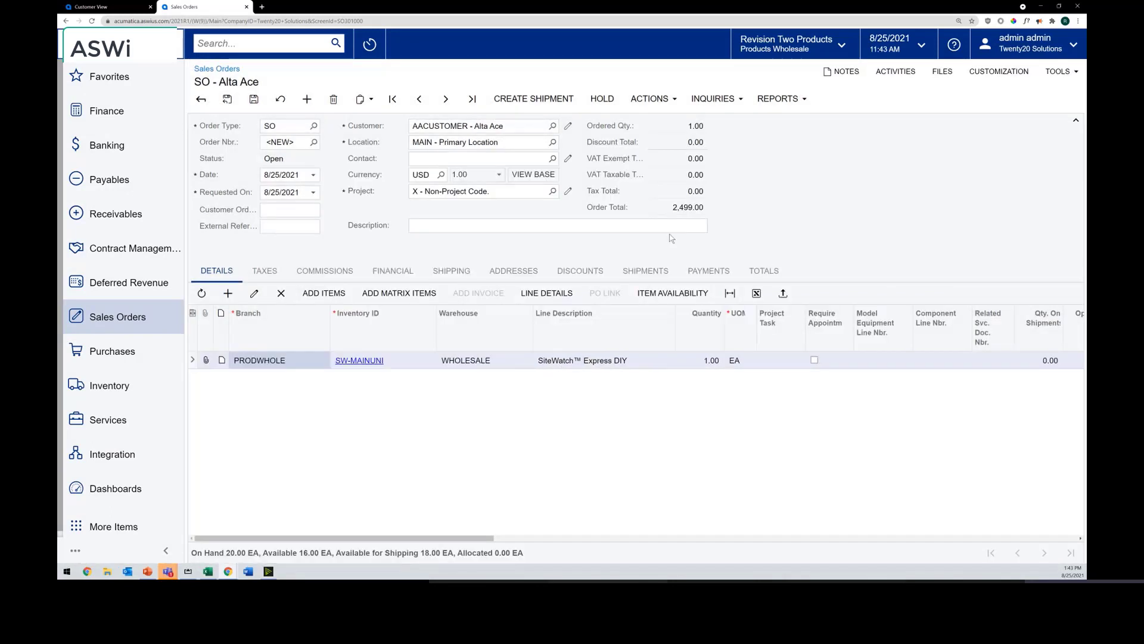
Shop for carrier rates in the sales order's shipping settings, refresh the rates, and select FedEx 2Day.
left_click(660, 271)
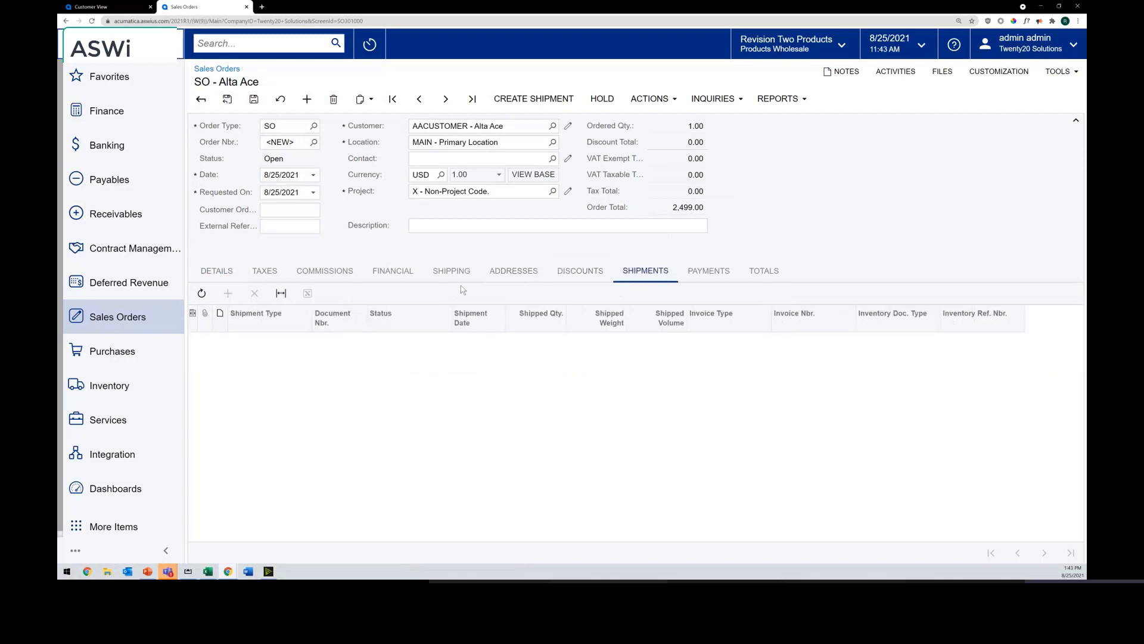
left_click(460, 269)
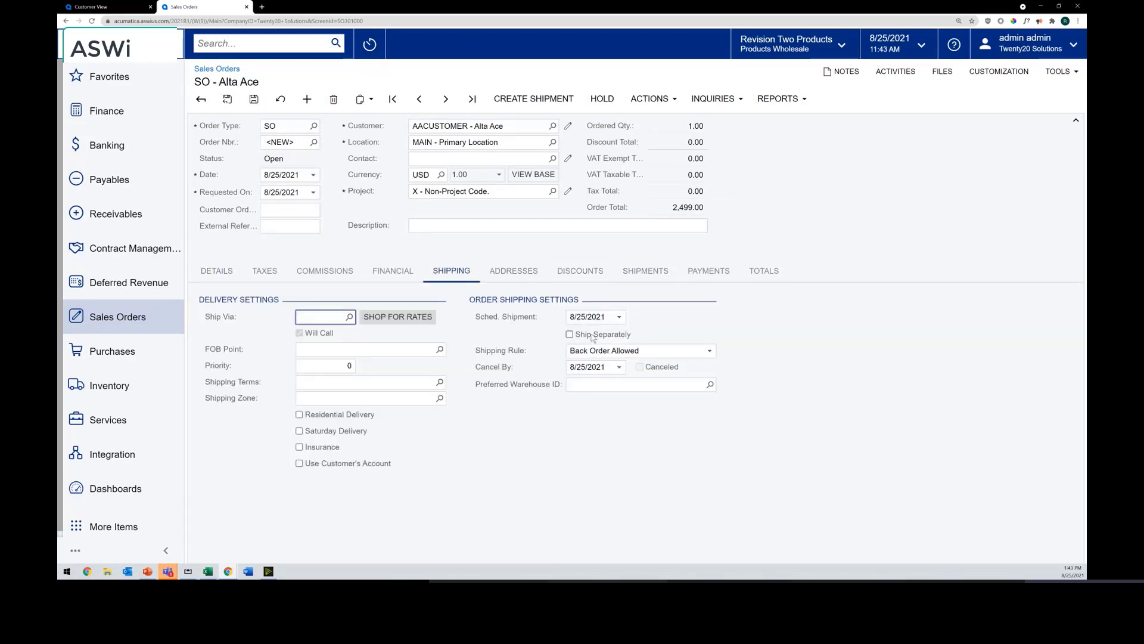
left_click(398, 317)
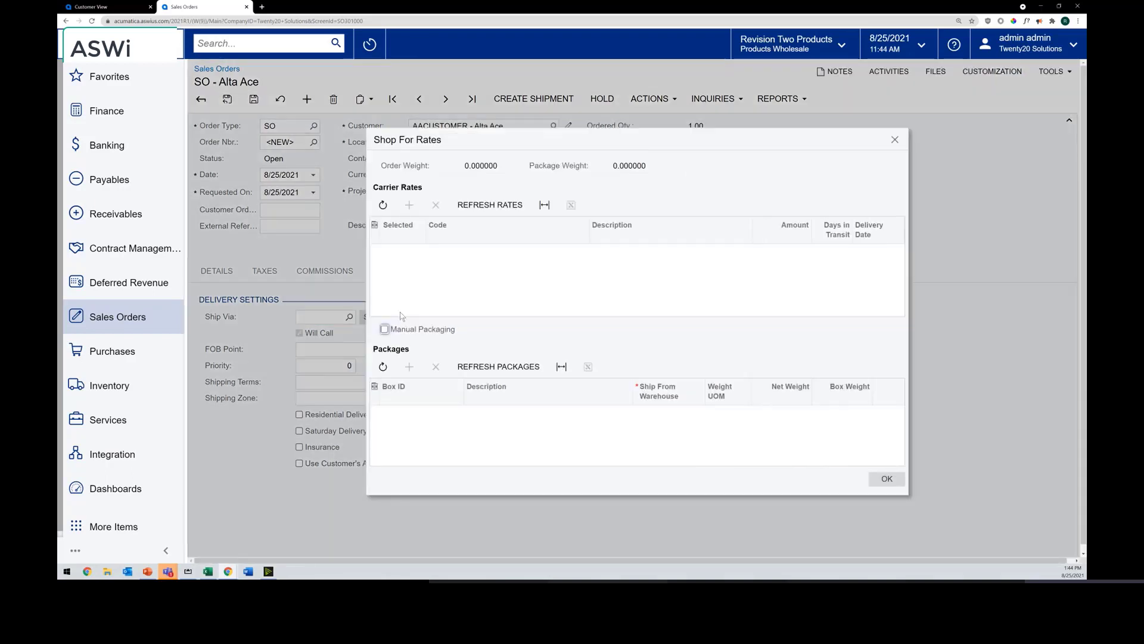
left_click(490, 205)
scroll(660, 273, "down", 2)
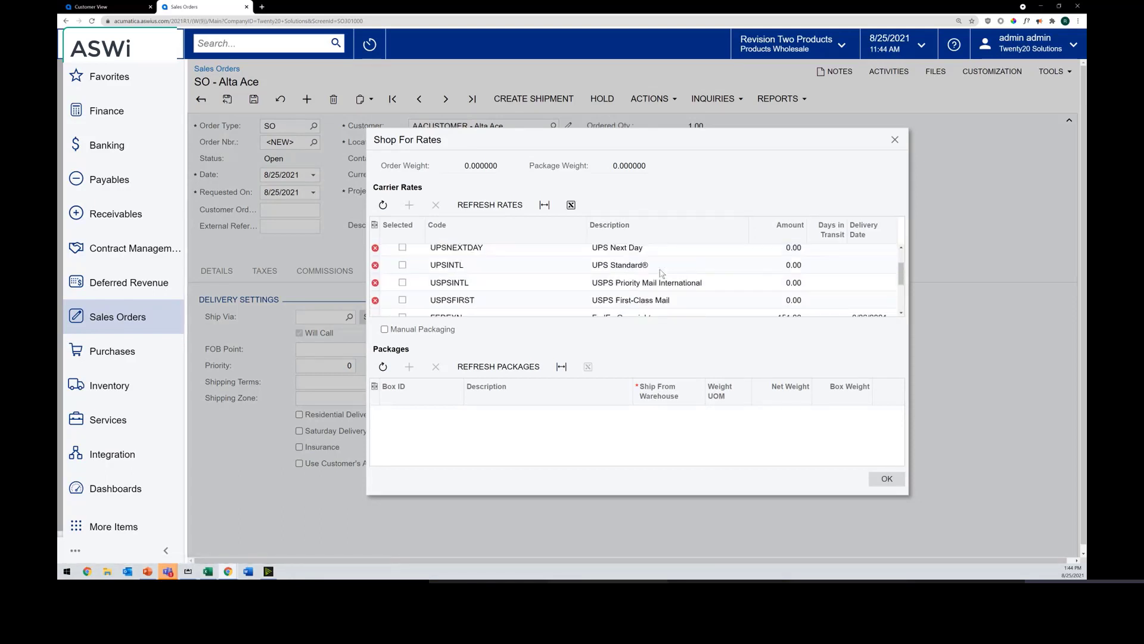
scroll(660, 273, "down", 5)
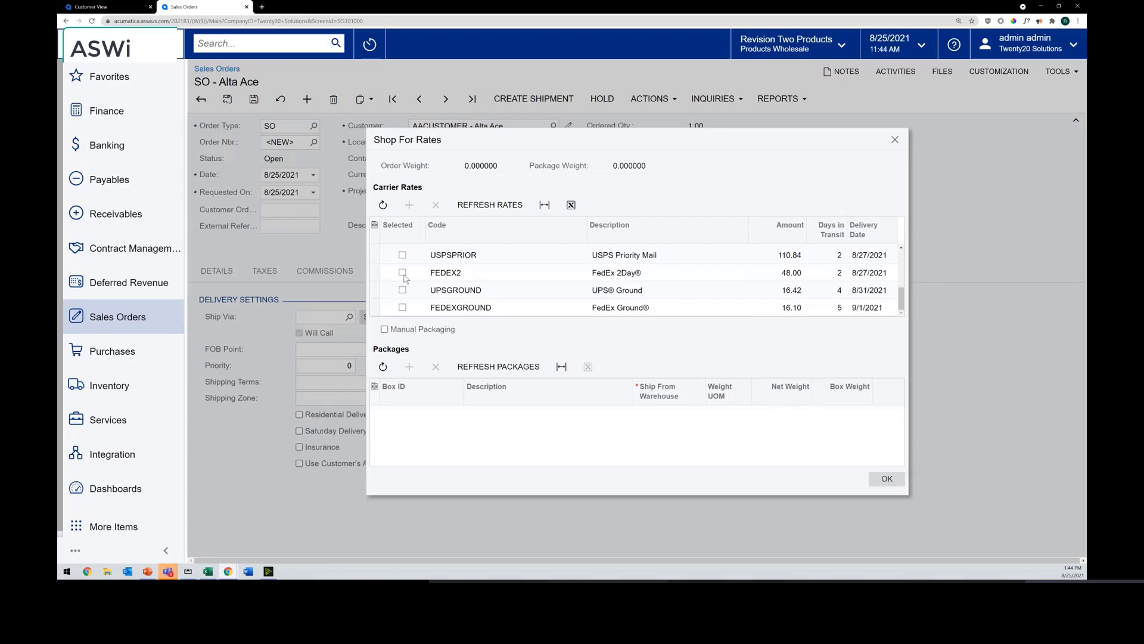
left_click(402, 273)
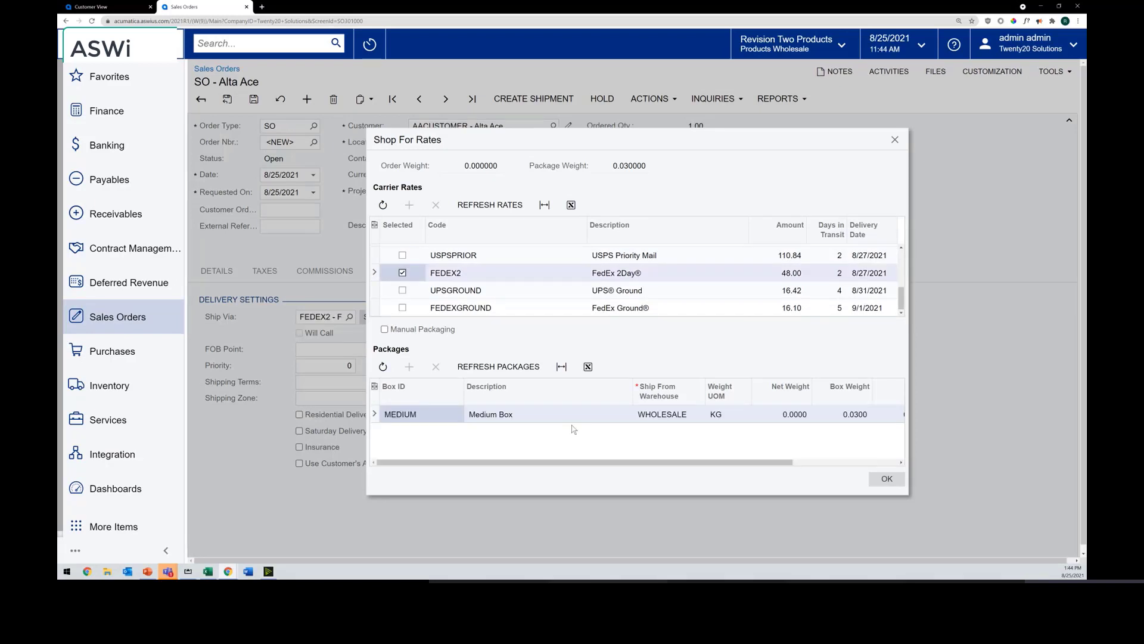
Examine the FedEx 2Day rate's amount, days in transit and delivery date, and the box proposed for the package.
left_click(613, 278)
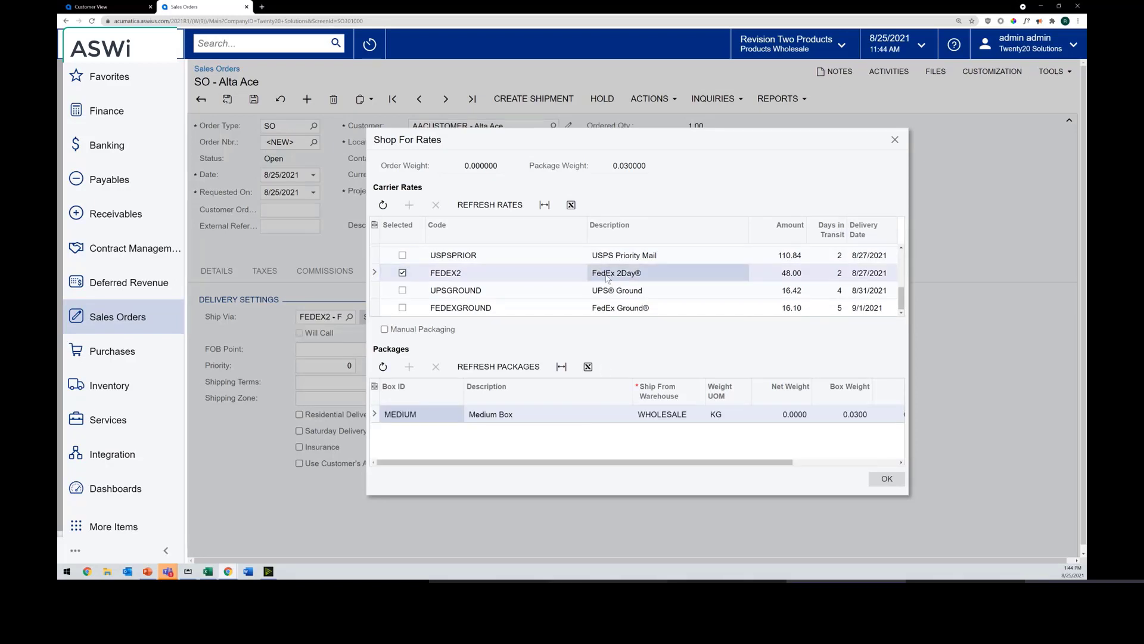
left_click(822, 276)
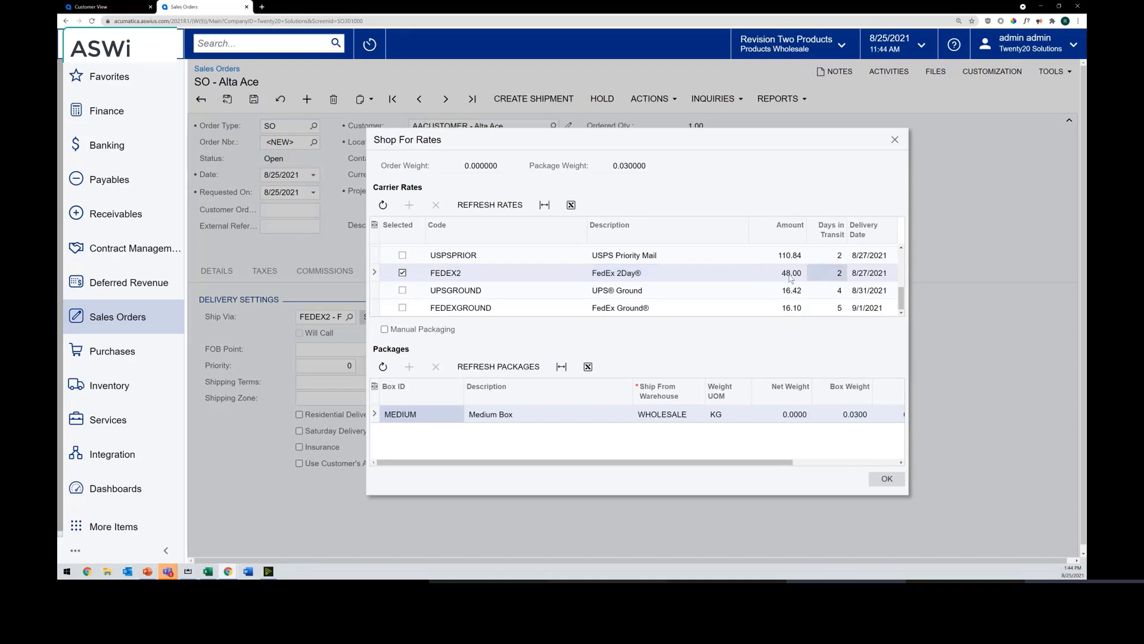
left_click(794, 276)
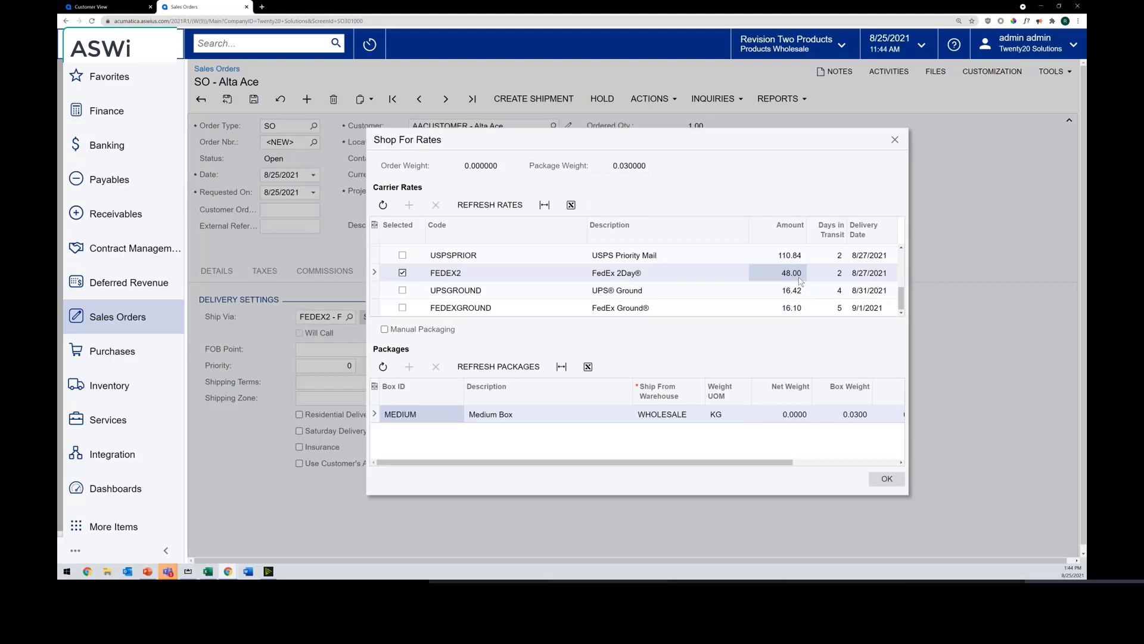
left_click(822, 277)
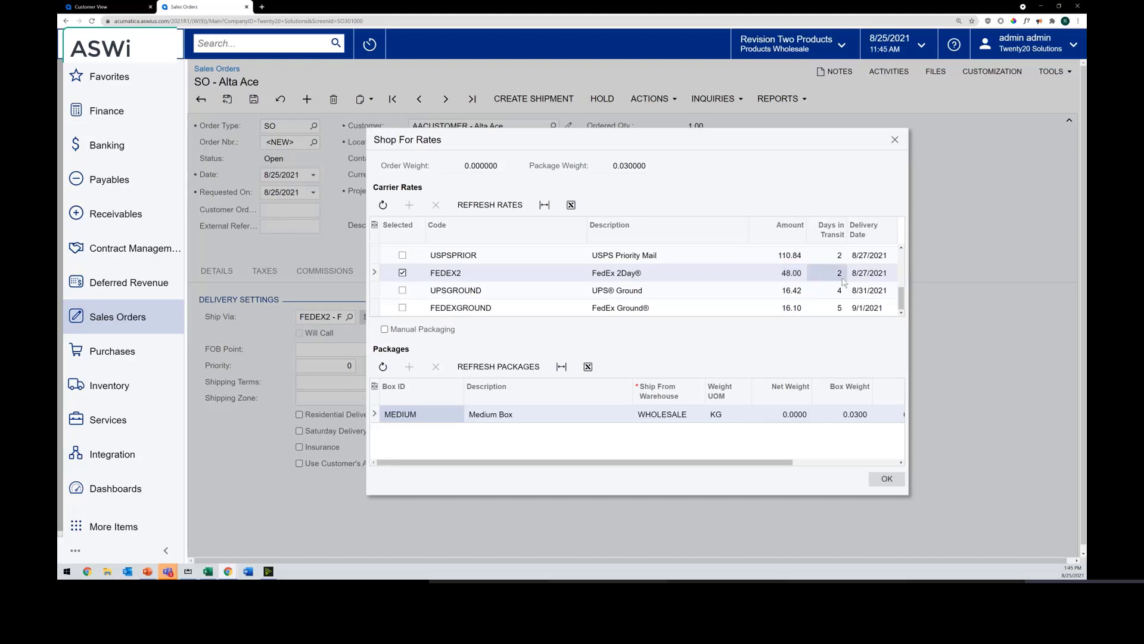
left_click(876, 274)
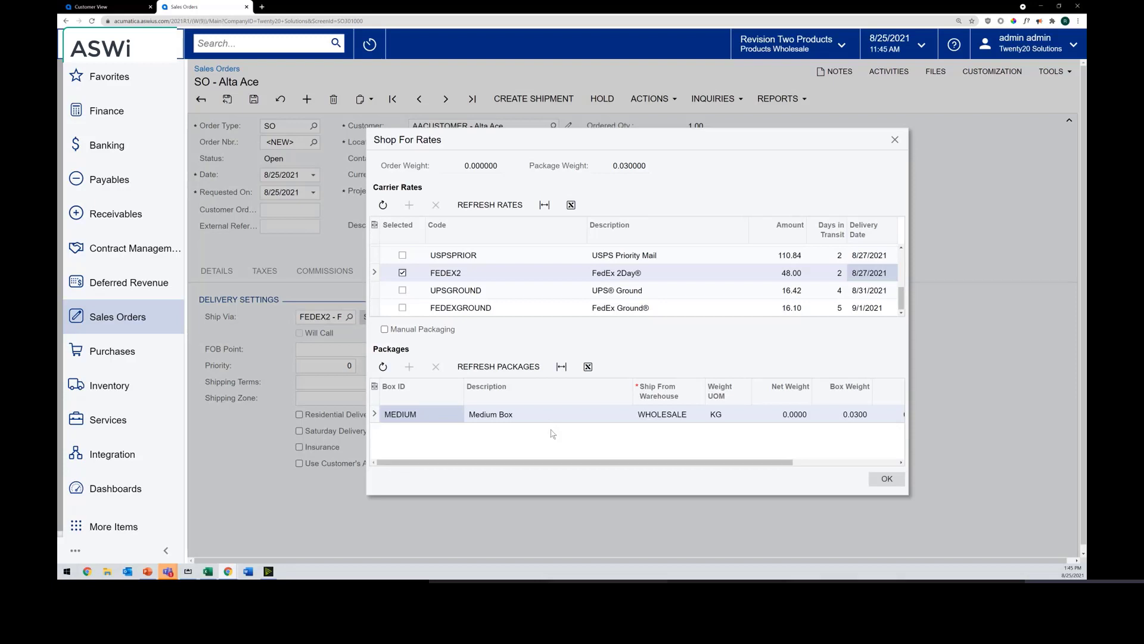
left_click(495, 418)
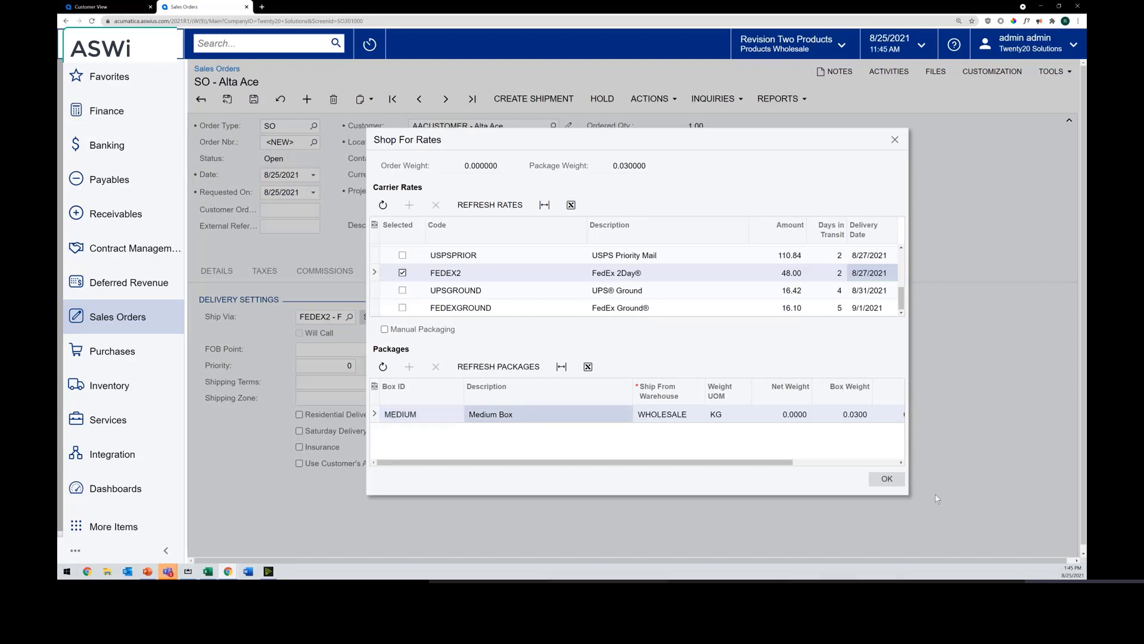
Accept the selected carrier rate and create a shipment from the sales order, dated 8/25/2021, from the WHOLESALE warehouse.
left_click(893, 480)
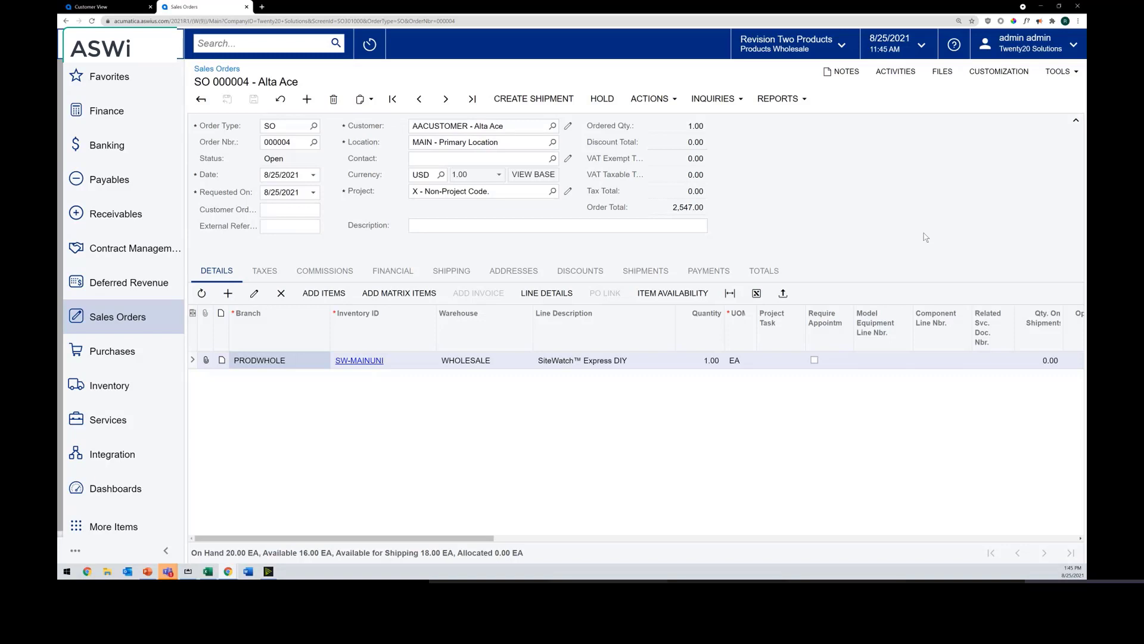
left_click(533, 99)
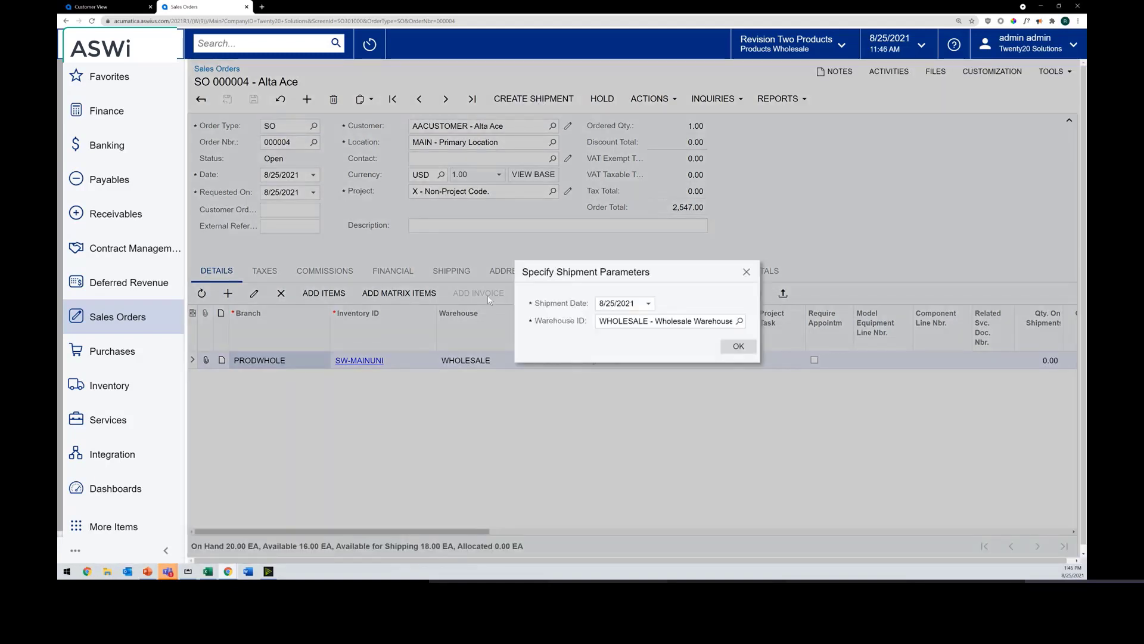
left_click(742, 349)
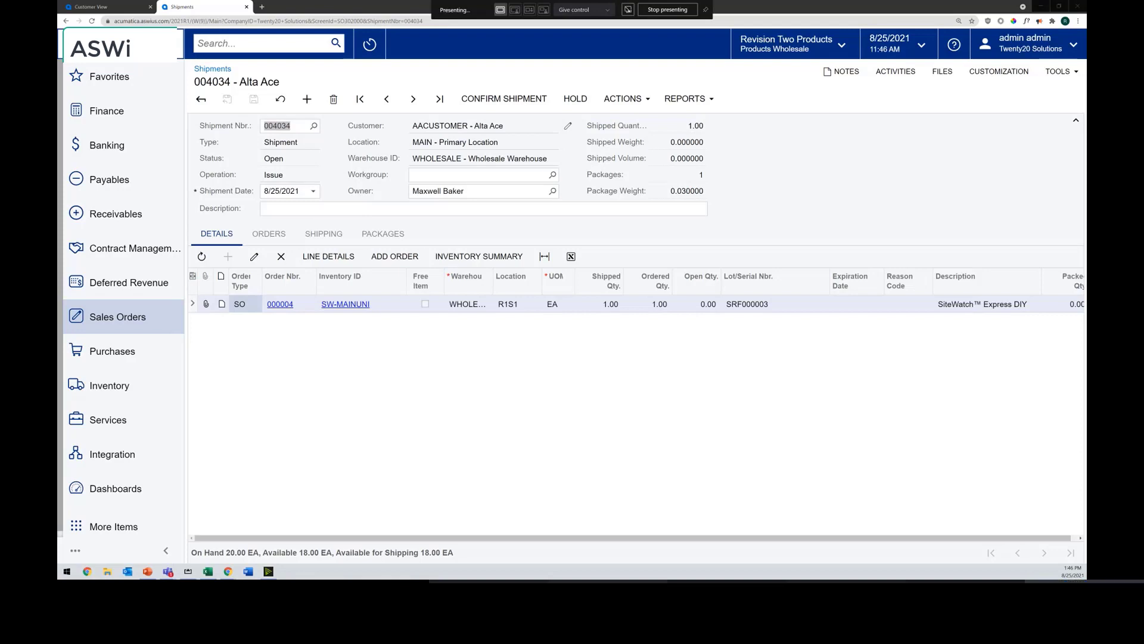
Switch to the AirServer window mirroring the Acumatica mobile app, move it clear of the shipment header, and return to the shipment.
key("alt+Tab")
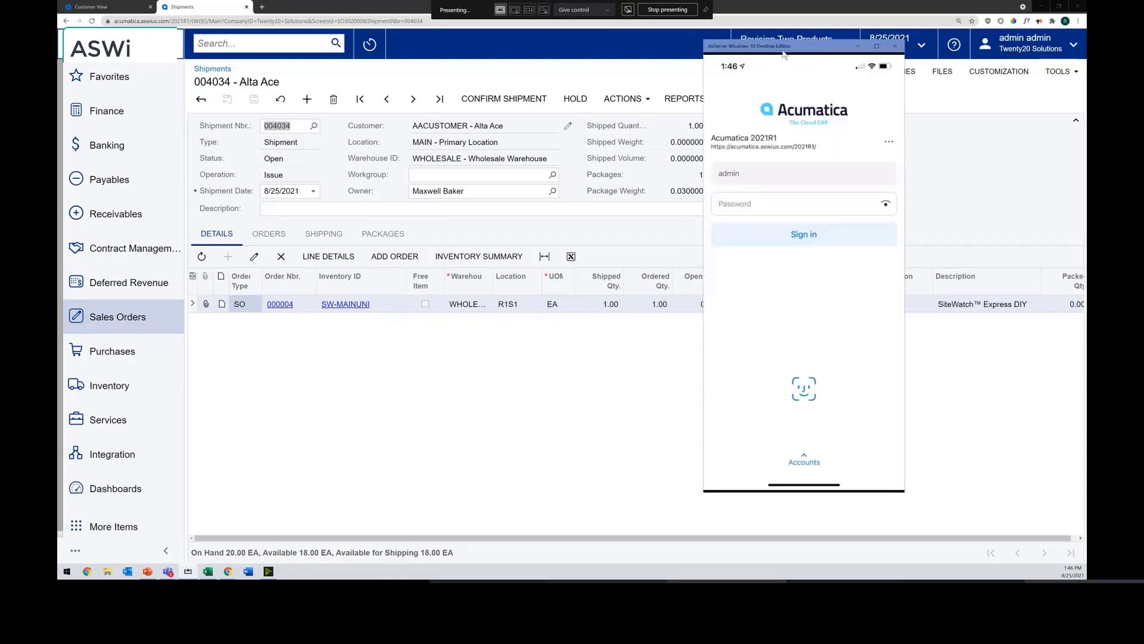
left_click_drag(782, 48, 807, 75)
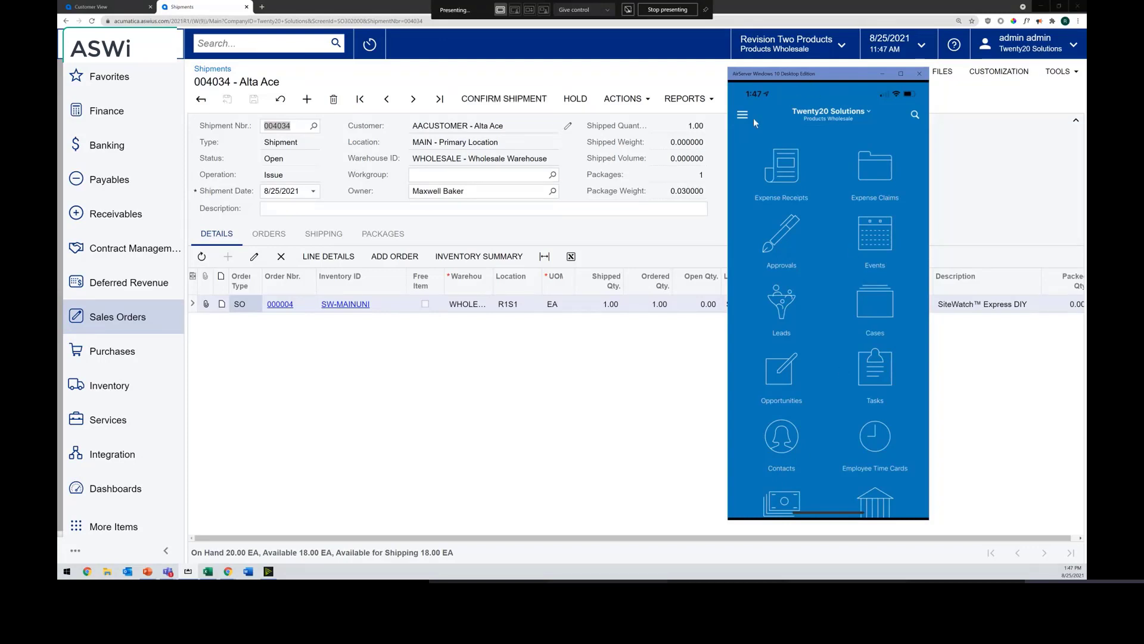
left_click(685, 84)
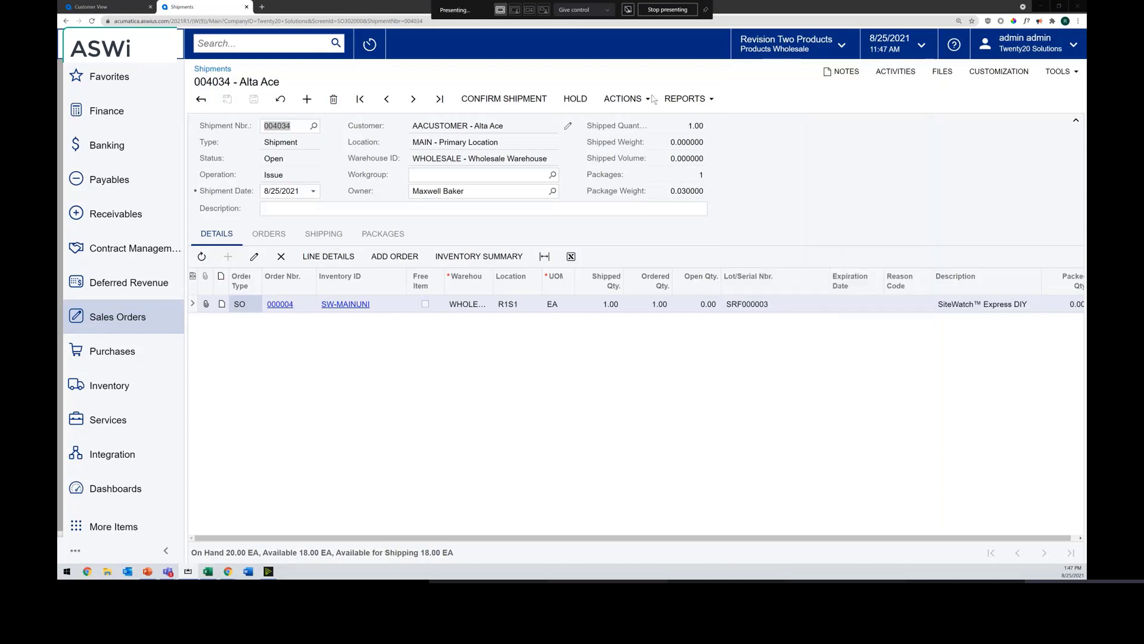
Generate the pick list for the Alta Ace shipment and examine the description of its item line.
left_click(680, 100)
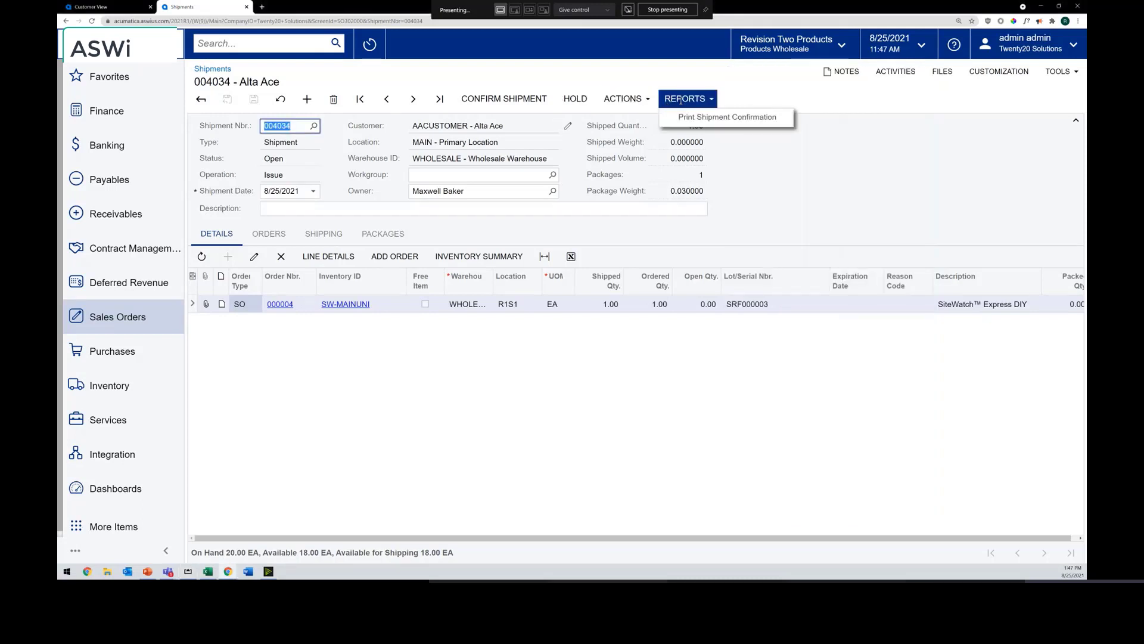
left_click(624, 98)
left_click(699, 274)
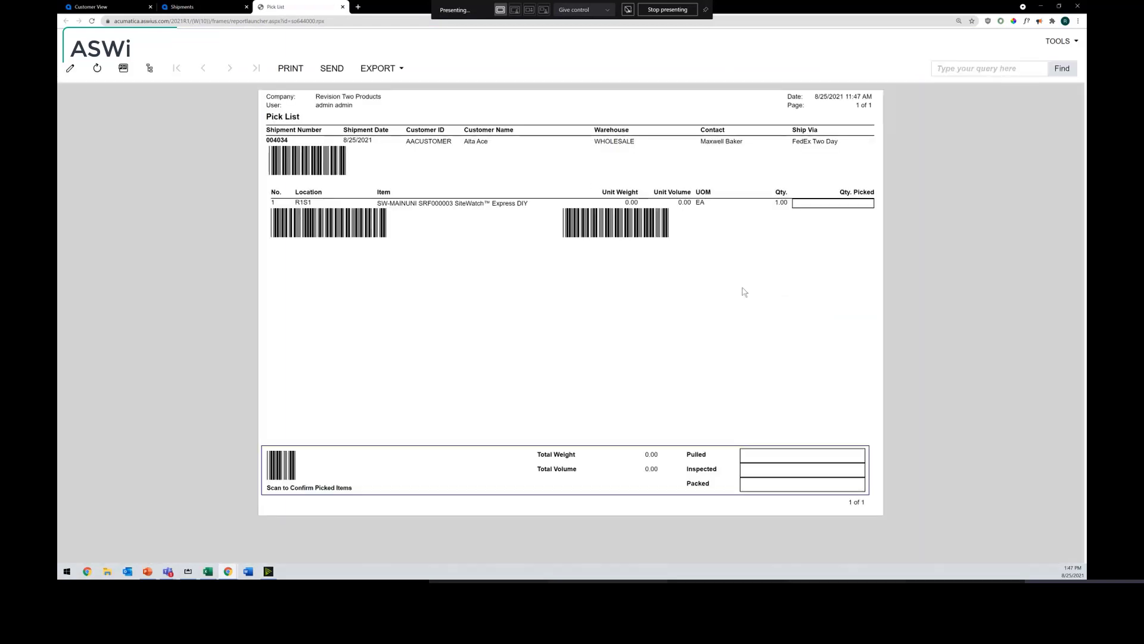
left_click_drag(456, 203, 539, 203)
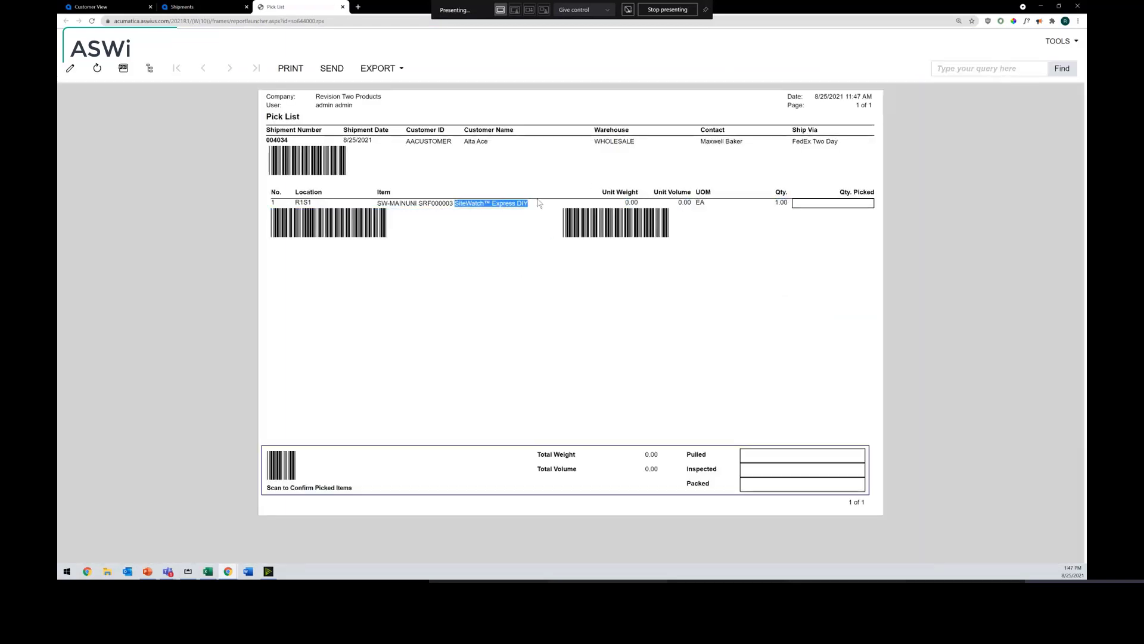
left_click(564, 294)
In the mobile app's Pick, Pack, and Ship screen, submit lot/serial number SRF000003 for item SW-MAINUNI.
left_click_drag(1086, 119, 873, 68)
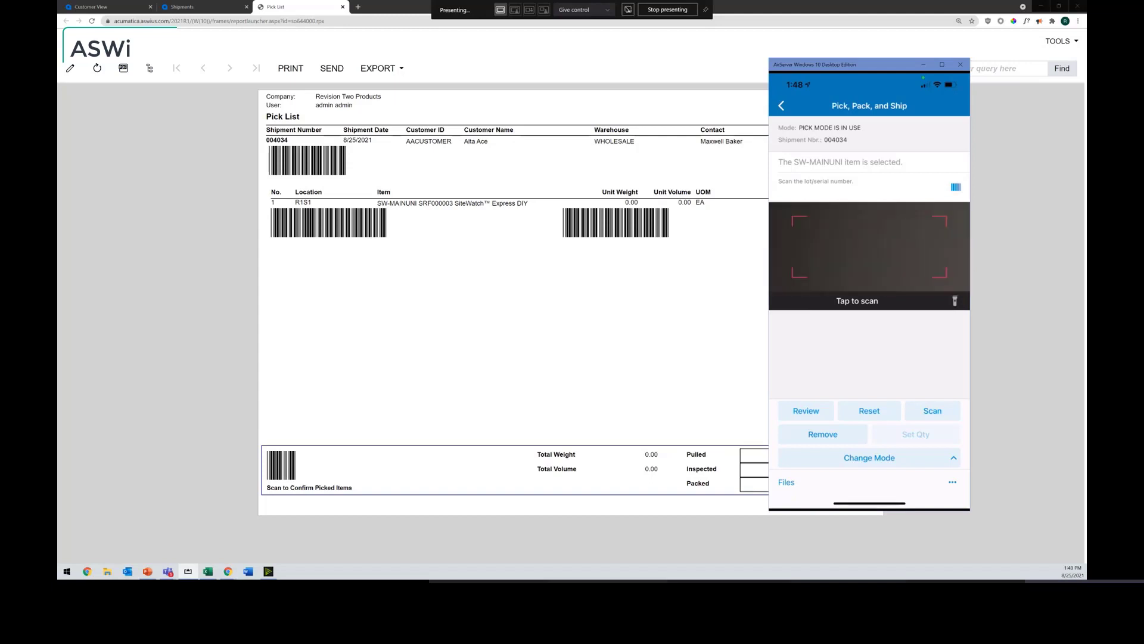
left_click(858, 191)
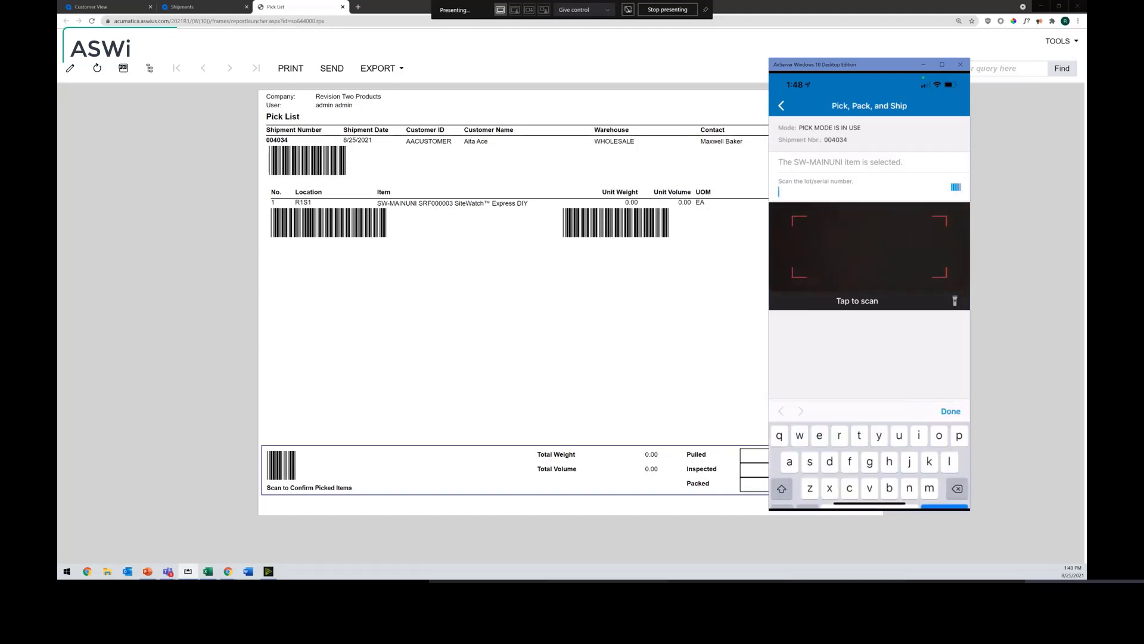
left_click(782, 434)
left_click(782, 434)
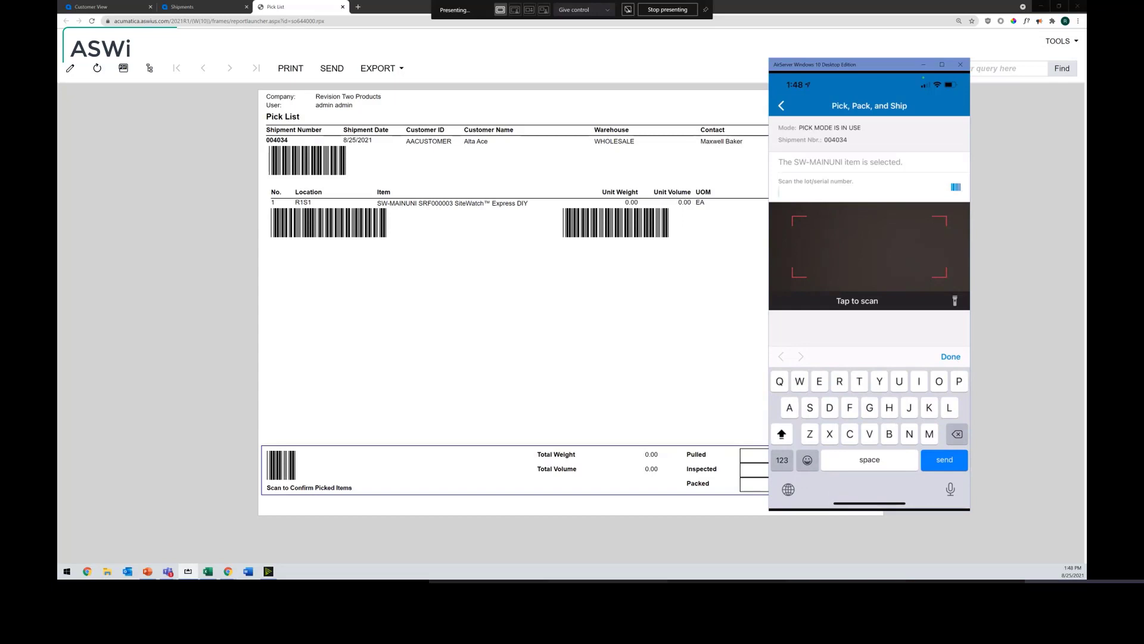
type("SRF")
left_click(782, 460)
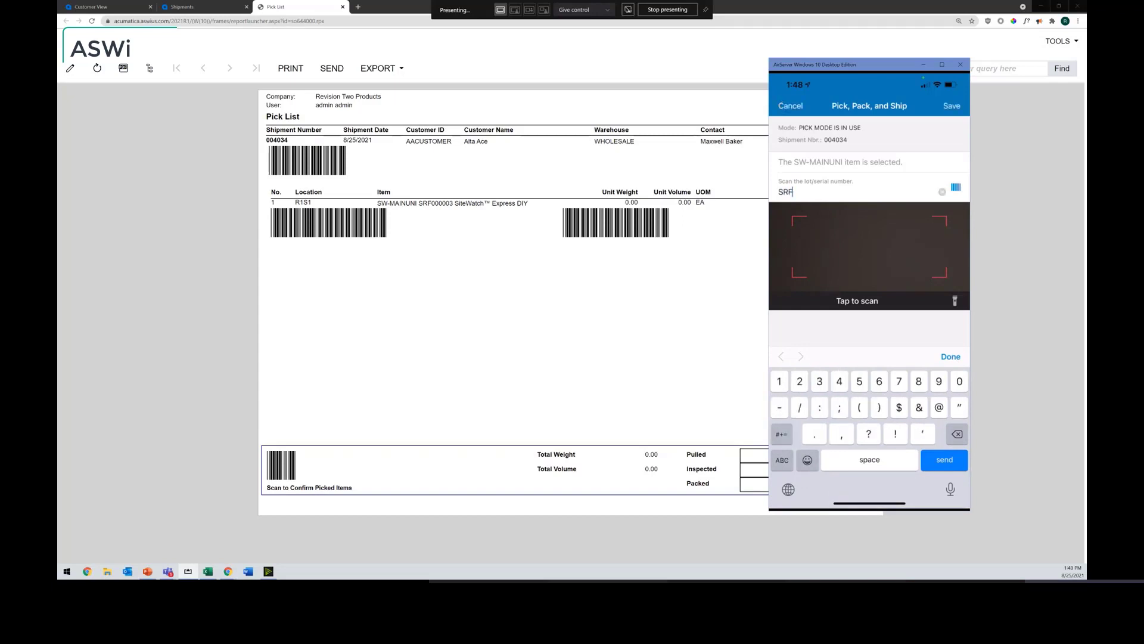
type("000003")
key("Return")
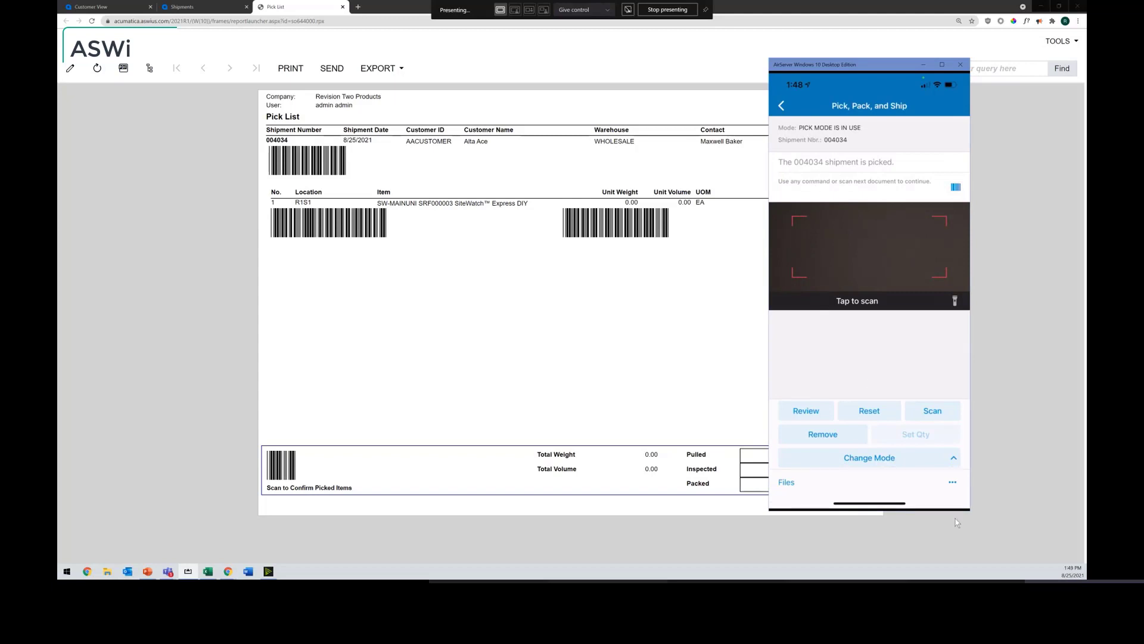
Confirm the picked shipment in the mobile app, and refresh the shipment record in the browser to check its status.
left_click(951, 482)
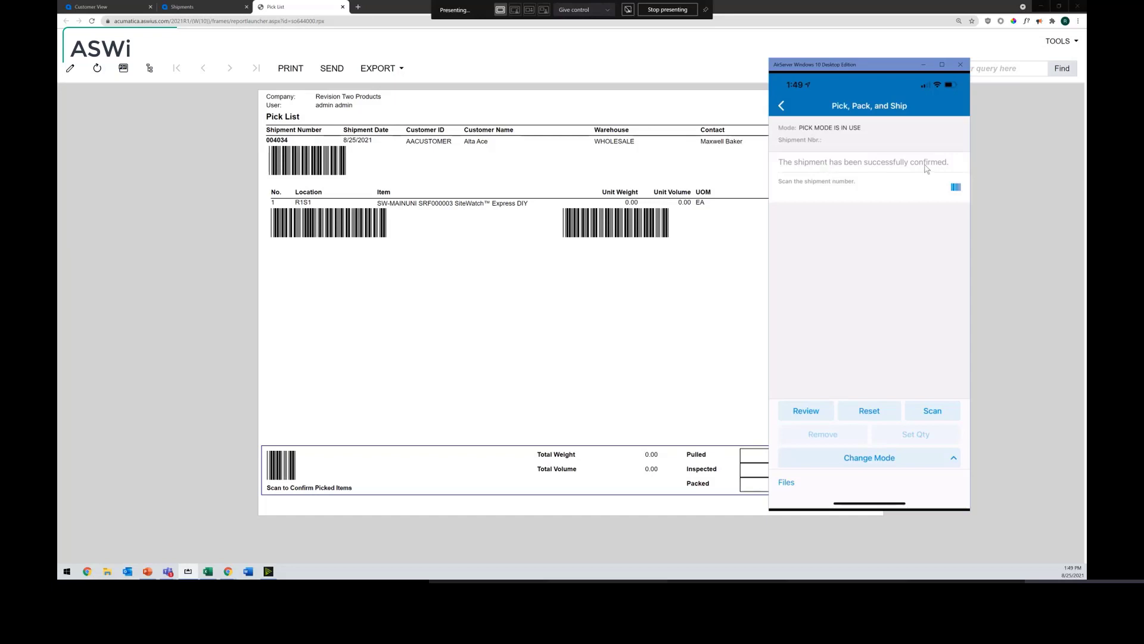
left_click(960, 66)
left_click(220, 7)
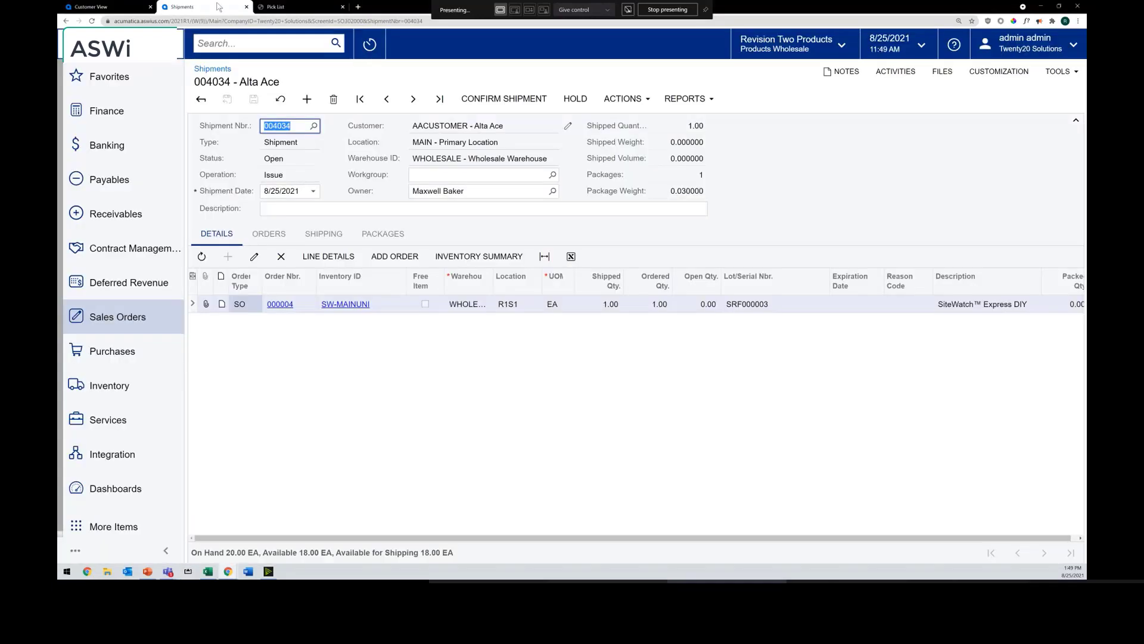
left_click(280, 99)
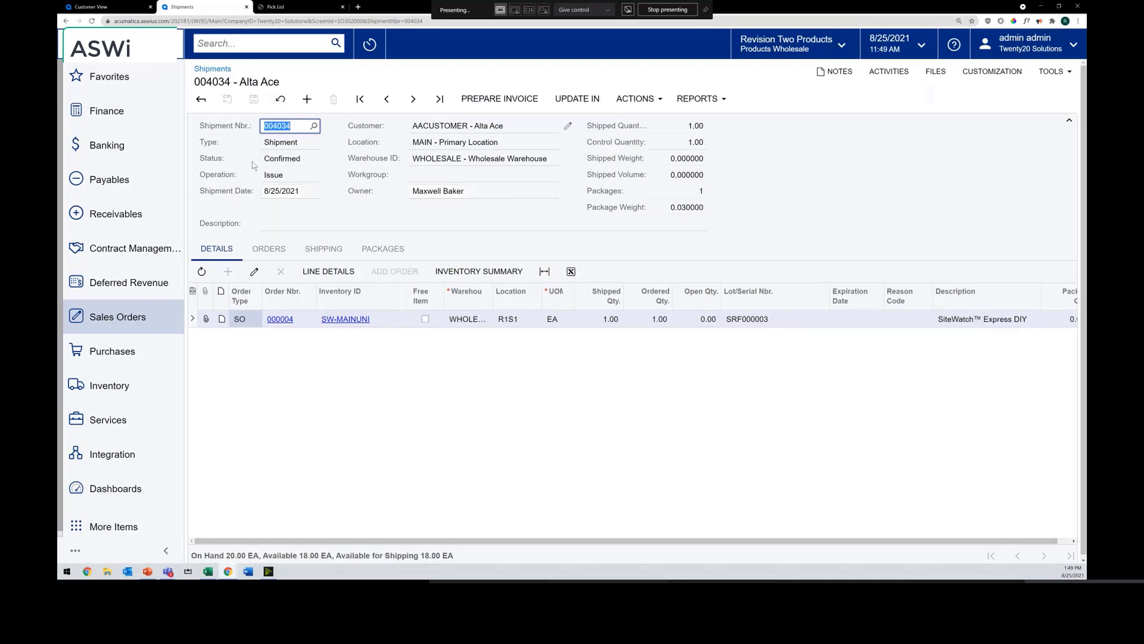
double_click(277, 159)
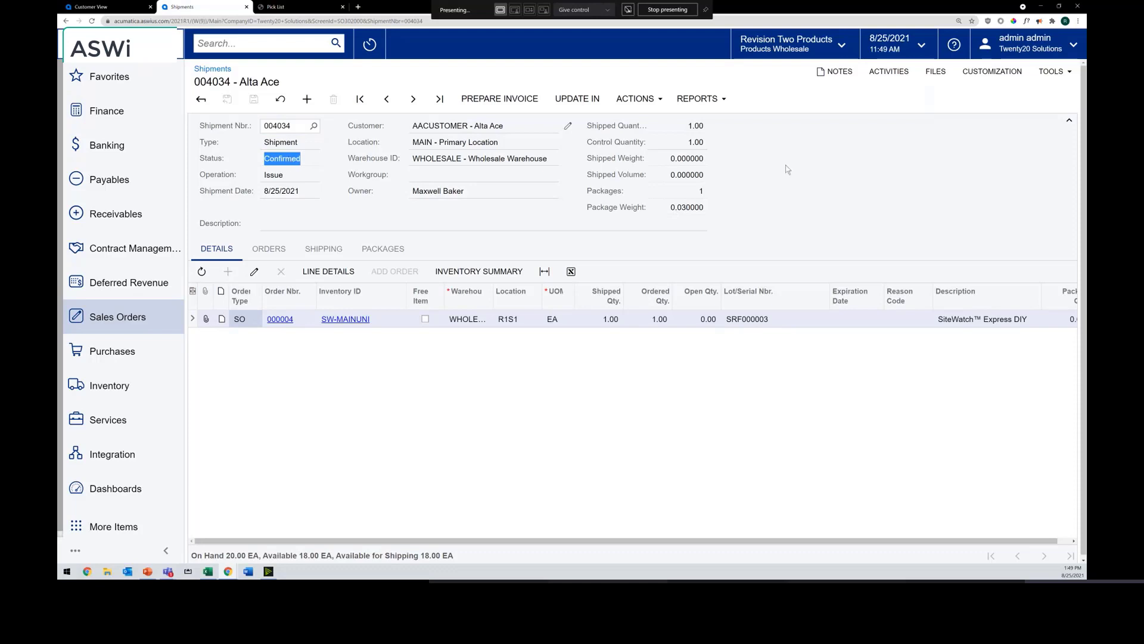
left_click(815, 170)
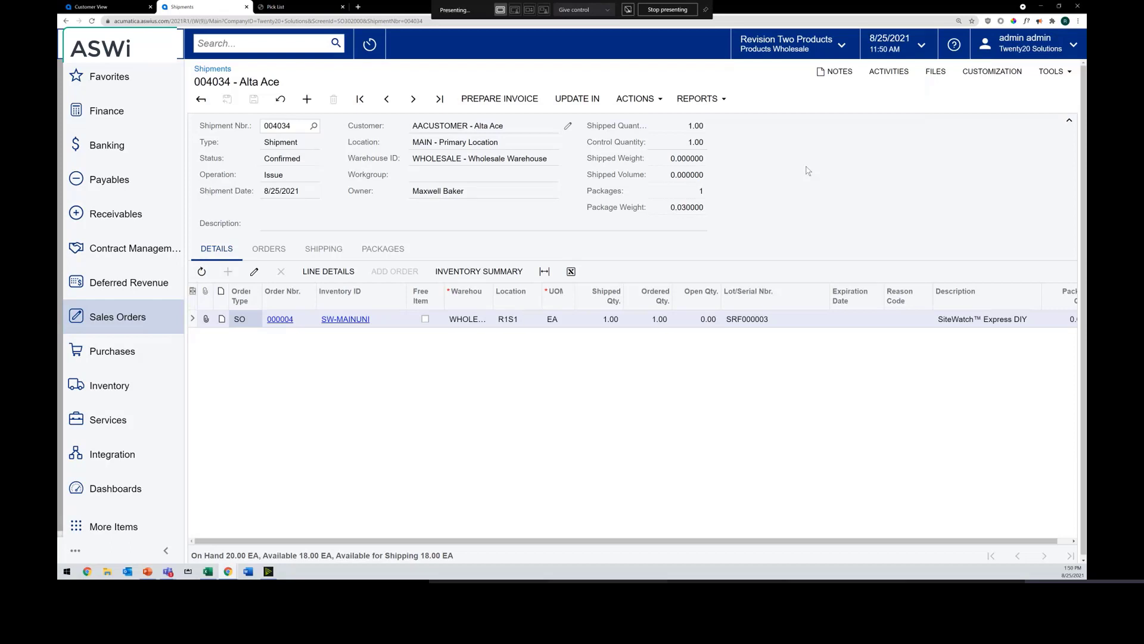
Prepare the shipment's invoice, and save and release the Alta Ace check payment applied to it.
left_click(508, 102)
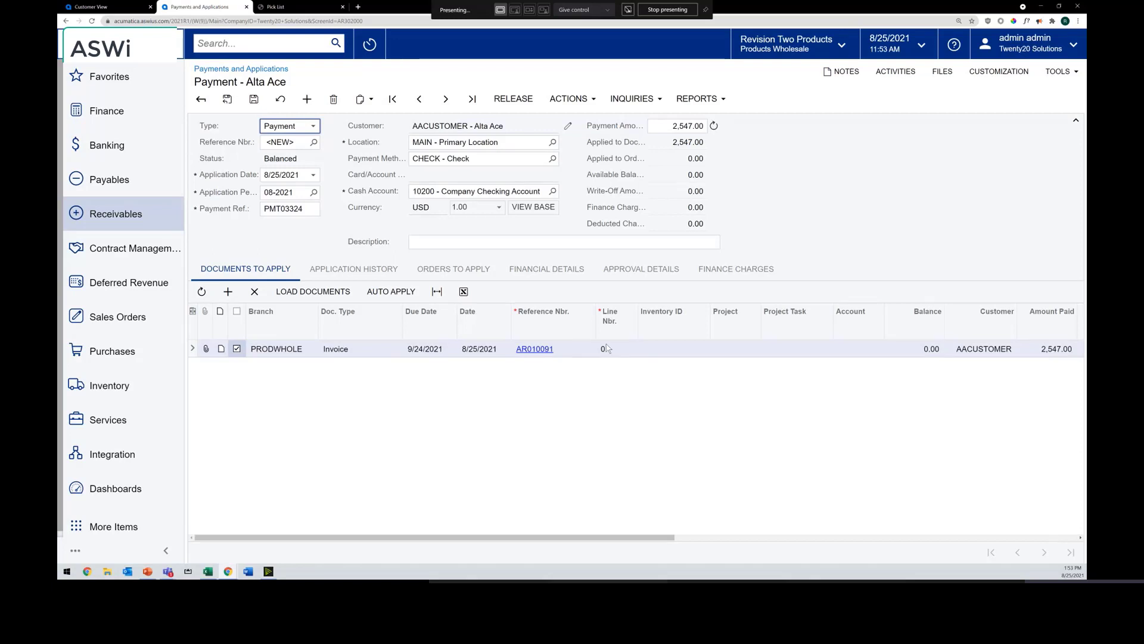
left_click(852, 159)
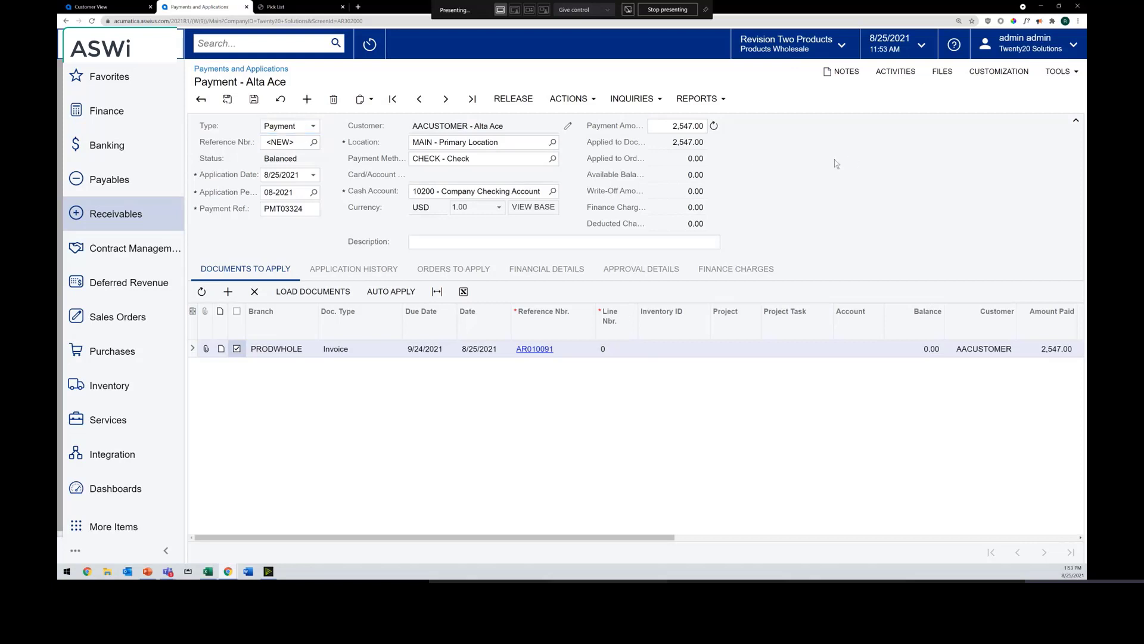
left_click(253, 100)
left_click(524, 103)
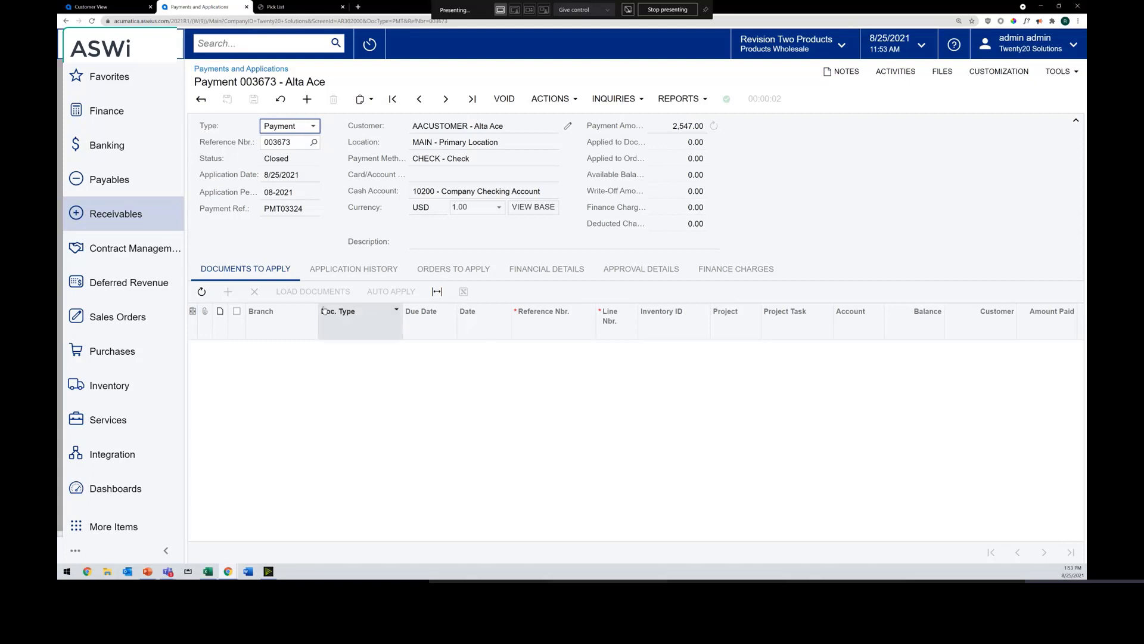
Search the Sales Orders list for "04" and open the Alta Ace order dated 8/25/2021.
left_click(119, 316)
left_click(252, 185)
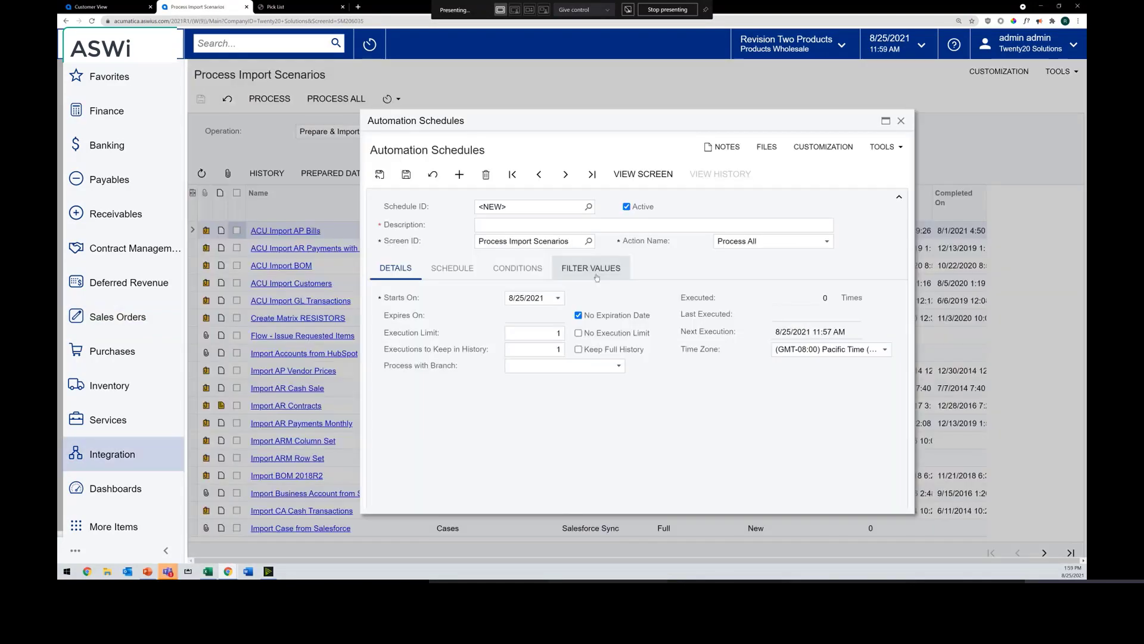
left_click(150, 317)
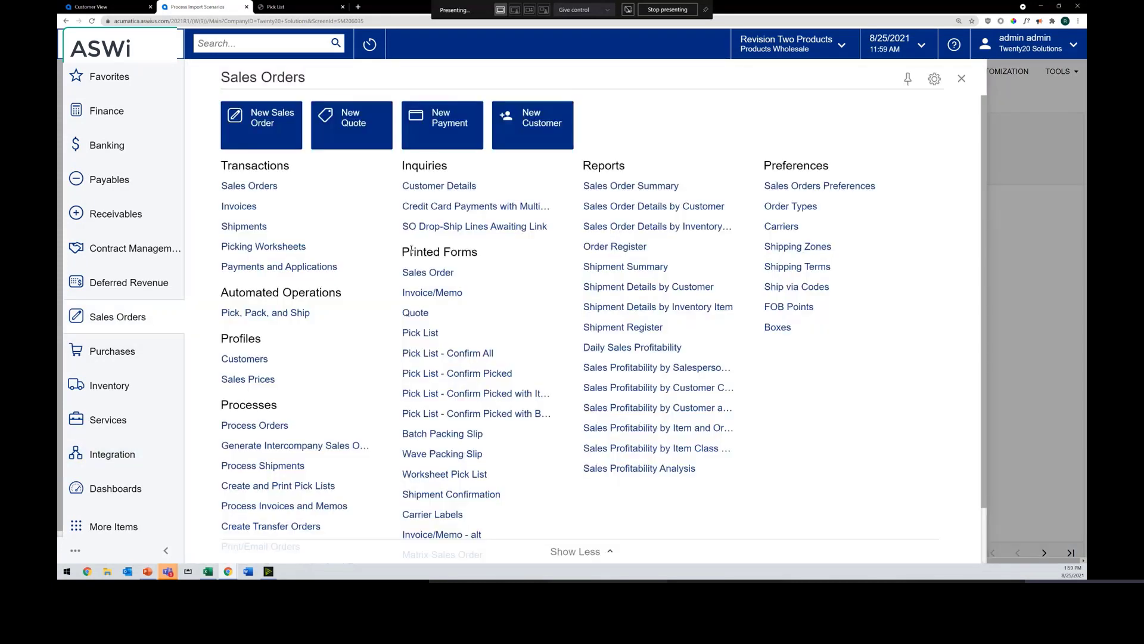
left_click(261, 187)
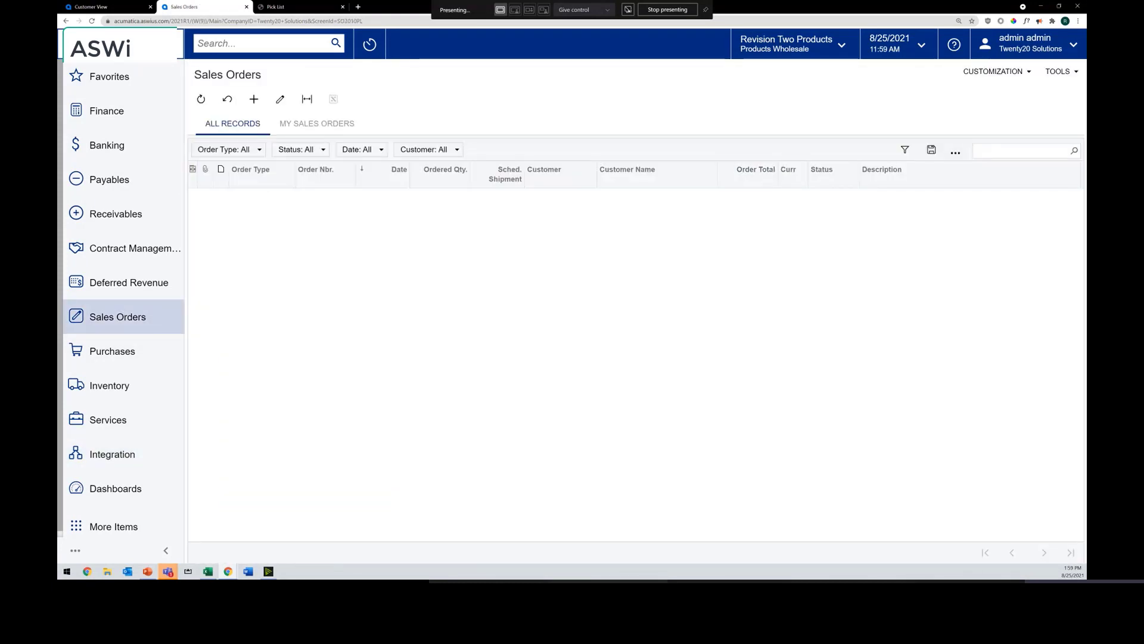
left_click(1009, 149)
type("04")
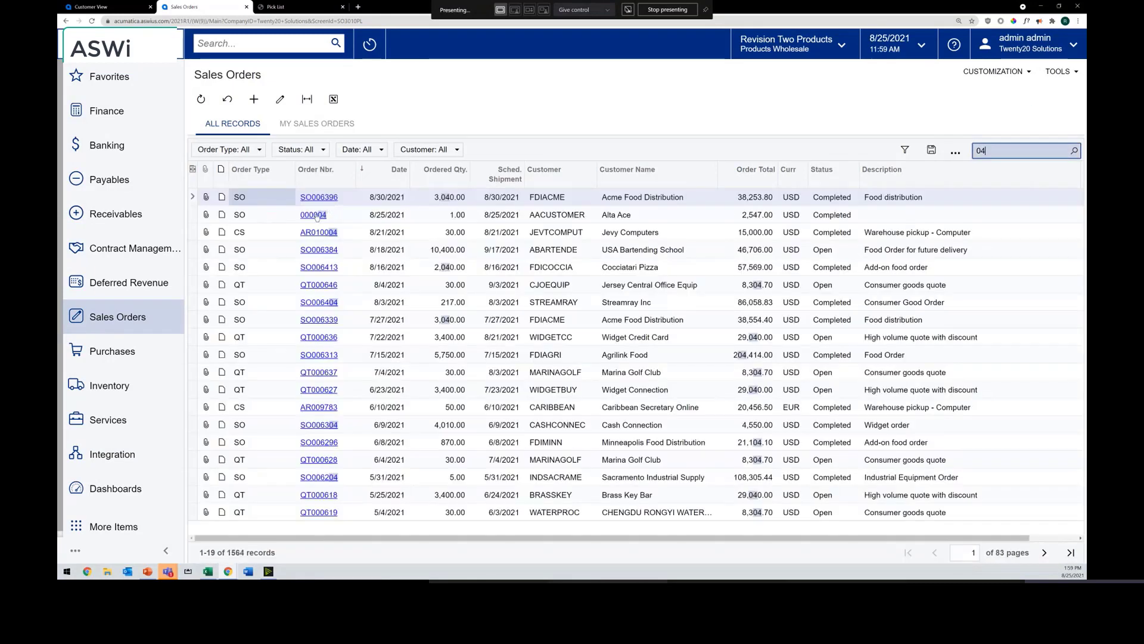
left_click(327, 216)
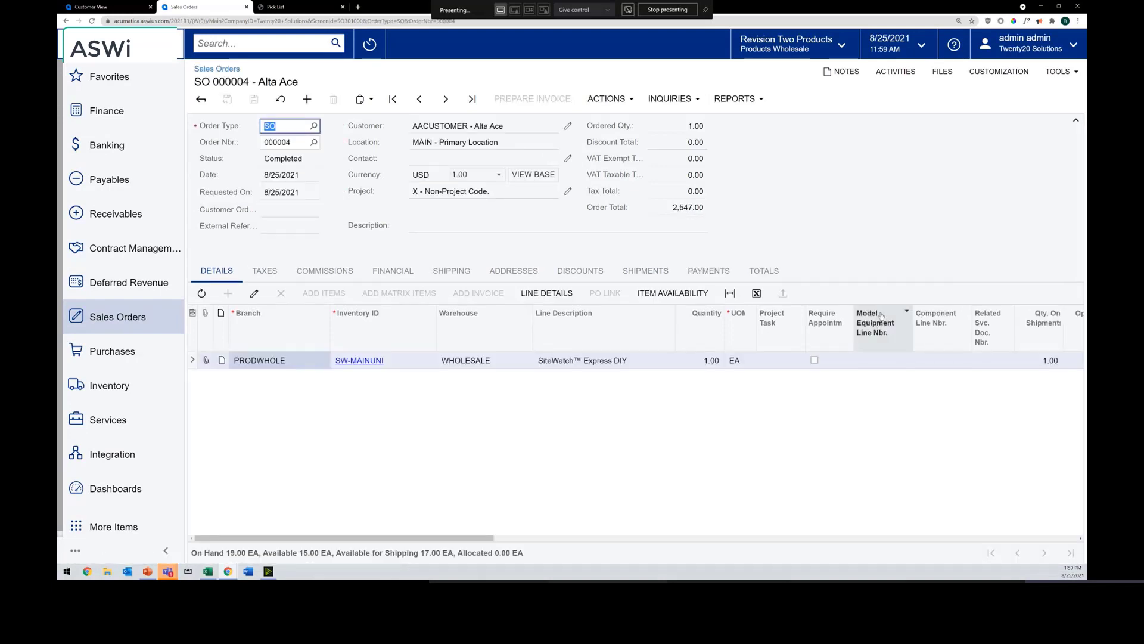
Open the SW-MAINUNI stock item record from the sales order's detail line and maximize its window.
left_click(856, 247)
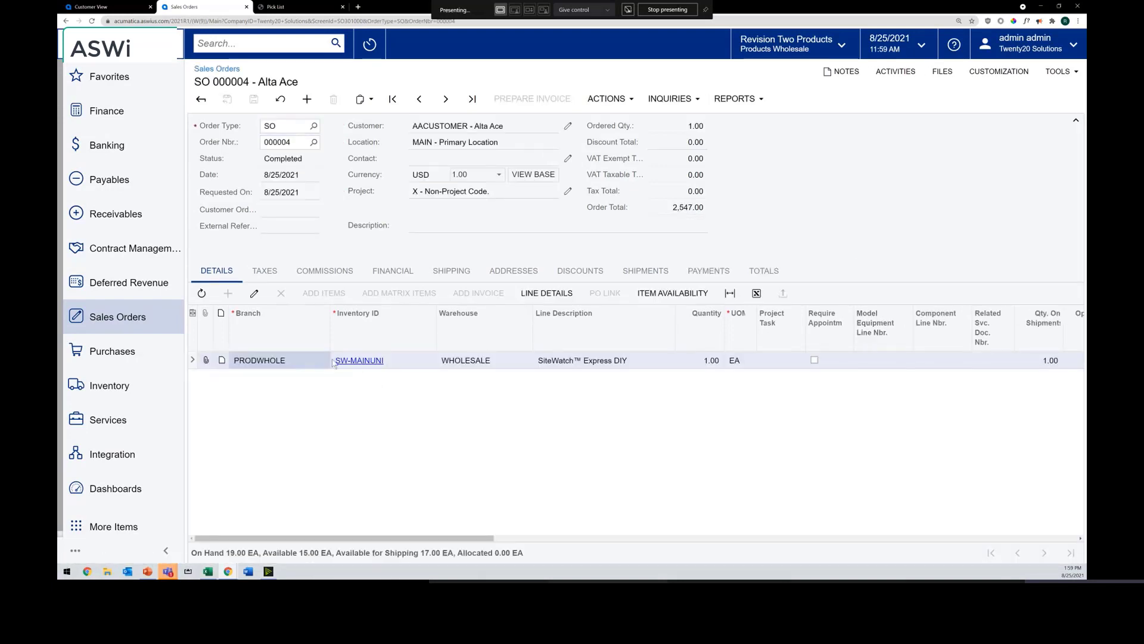
left_click(560, 366)
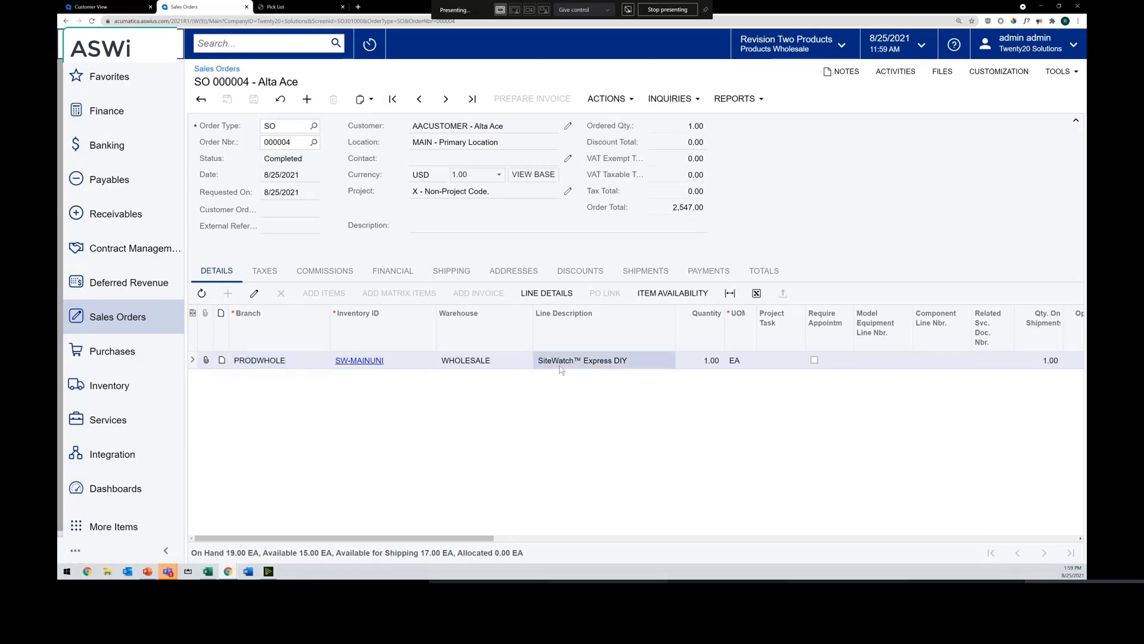
left_click(371, 362)
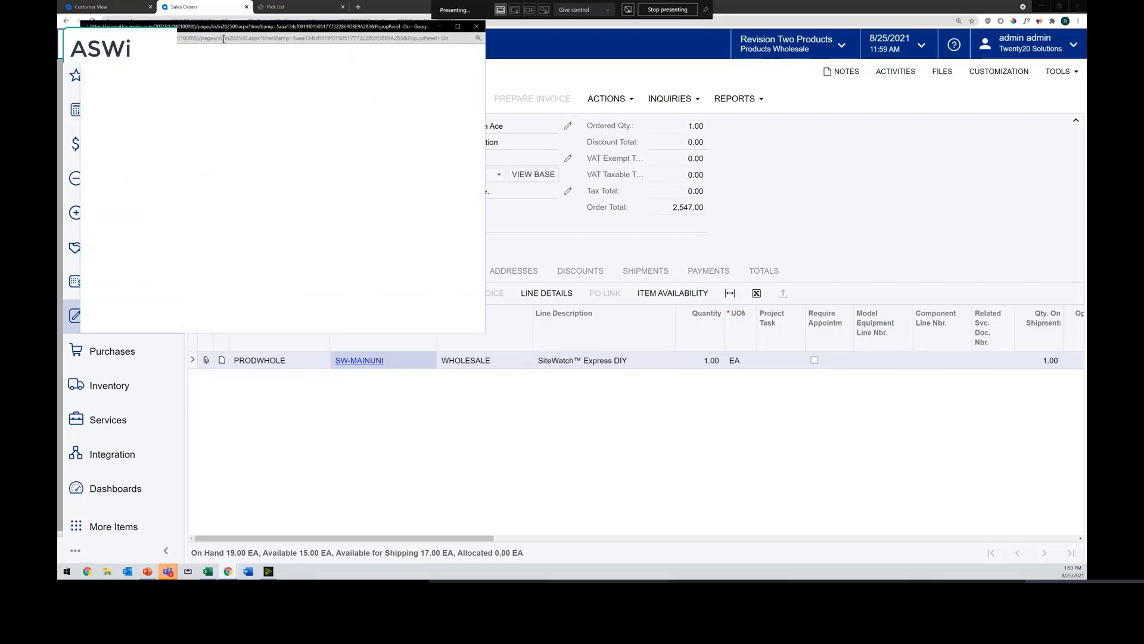
double_click(238, 26)
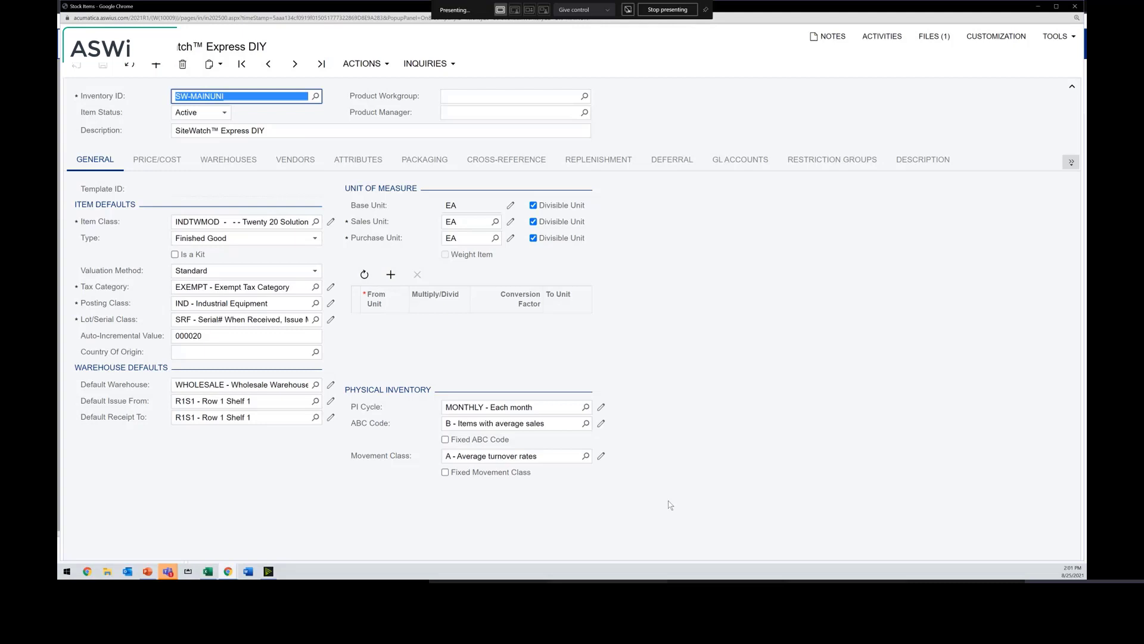
Examine the stock item's pricing, standard cost and cost statistics, including its last cost.
left_click(173, 160)
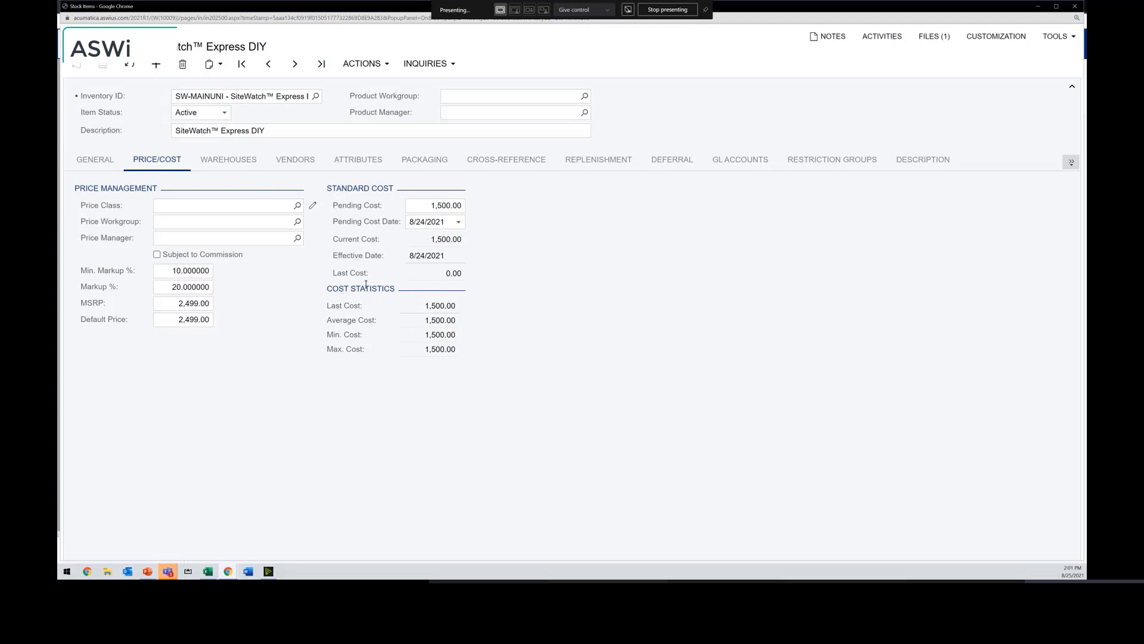
double_click(441, 305)
left_click(578, 346)
Check the last vendor price for Goto Vendor Inc, and view the stock item's attributes and product image.
left_click(297, 167)
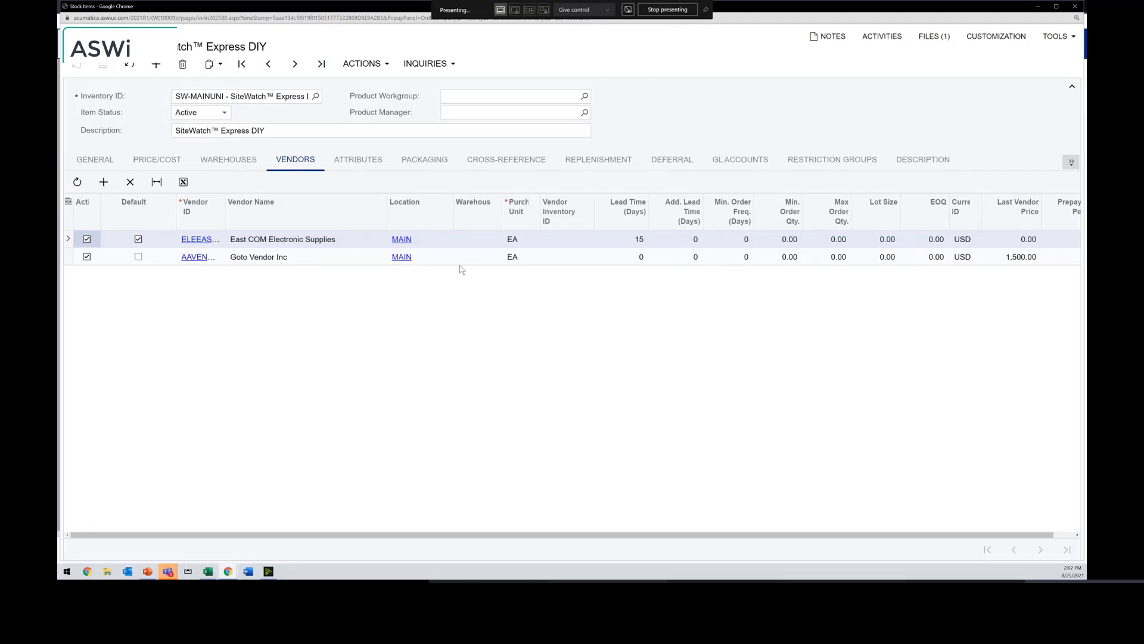
left_click(1007, 258)
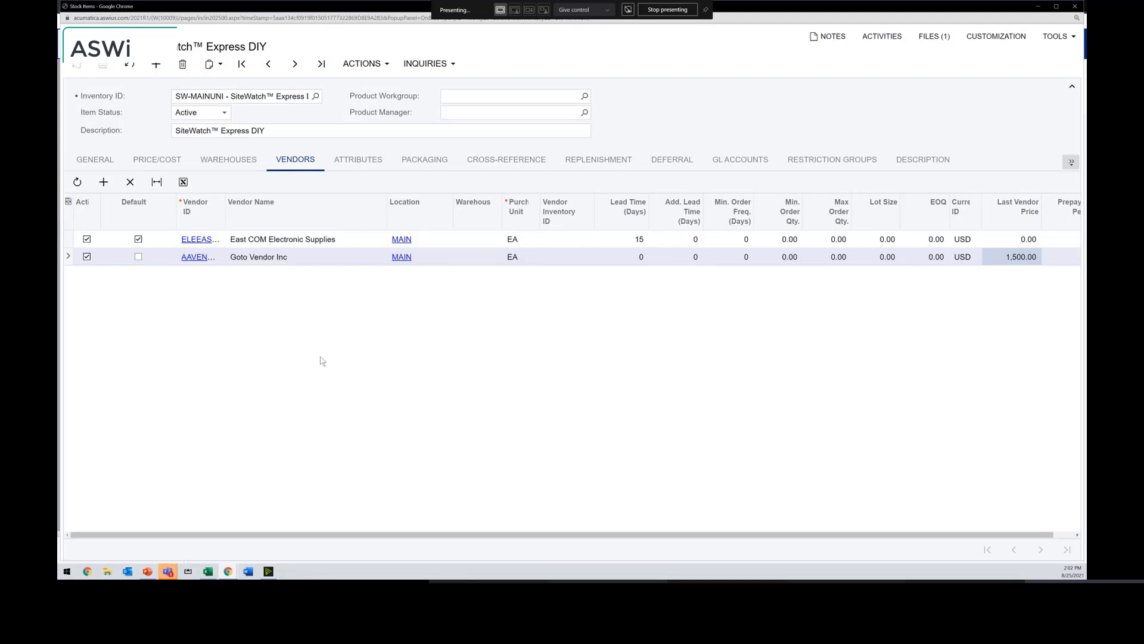
left_click(359, 159)
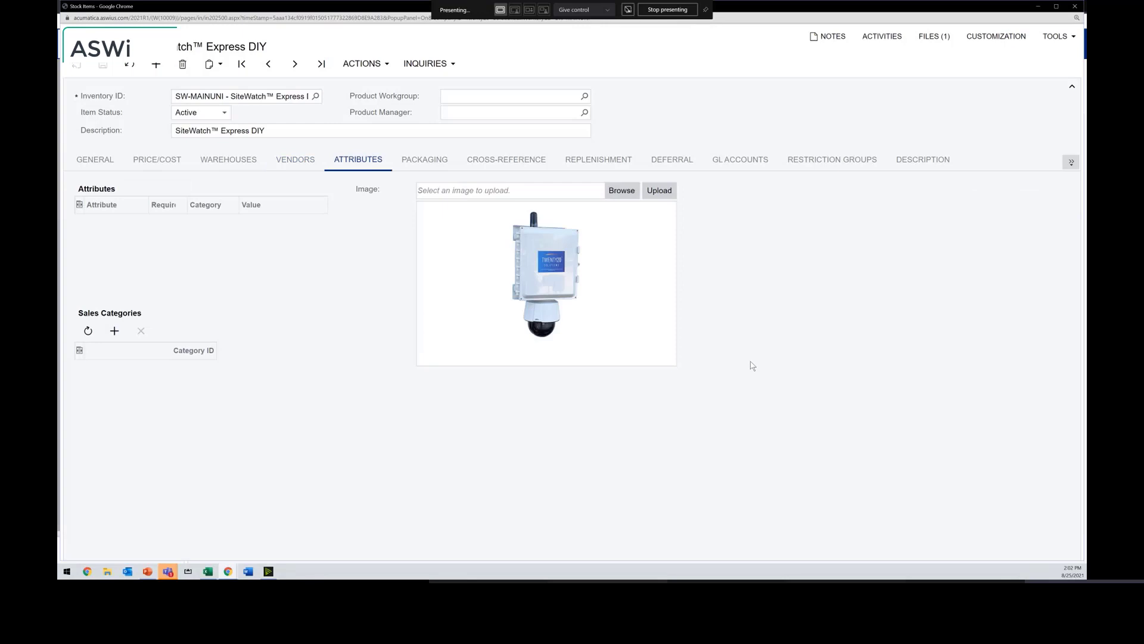
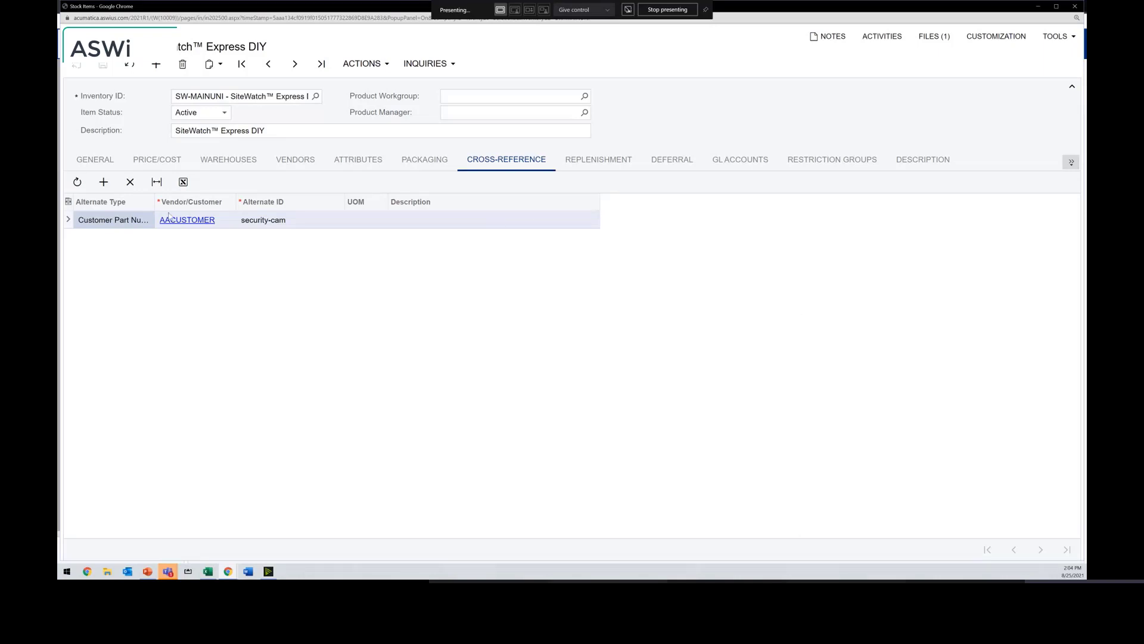
Fit the stock item's cross-reference columns to the window width and check the customer's alternate ID and the available alternate types.
left_click(156, 182)
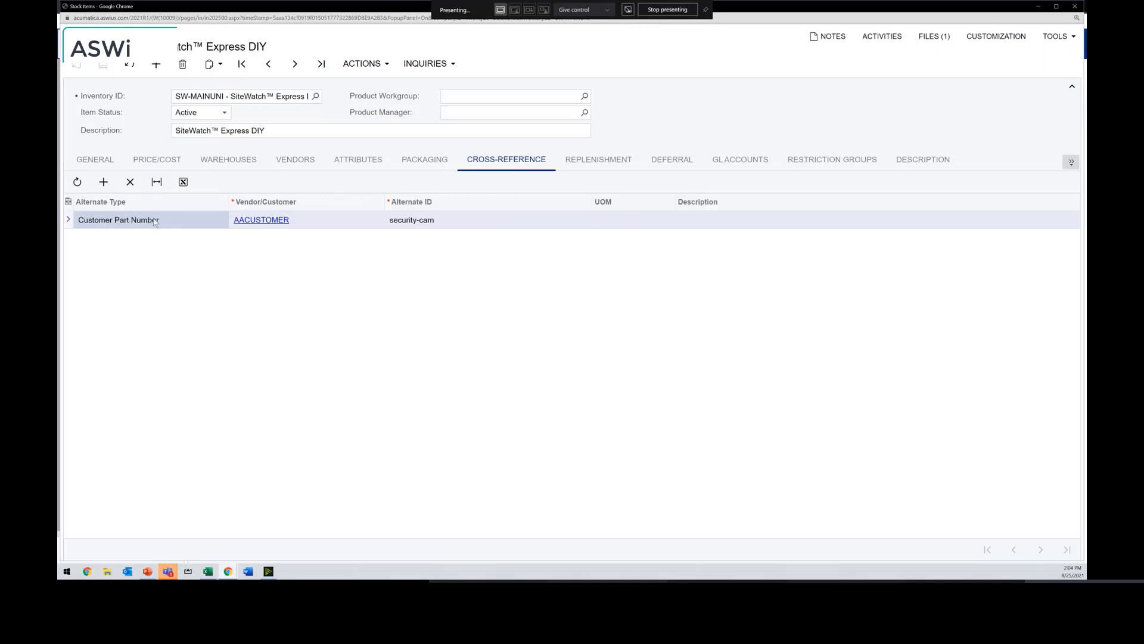
left_click(448, 225)
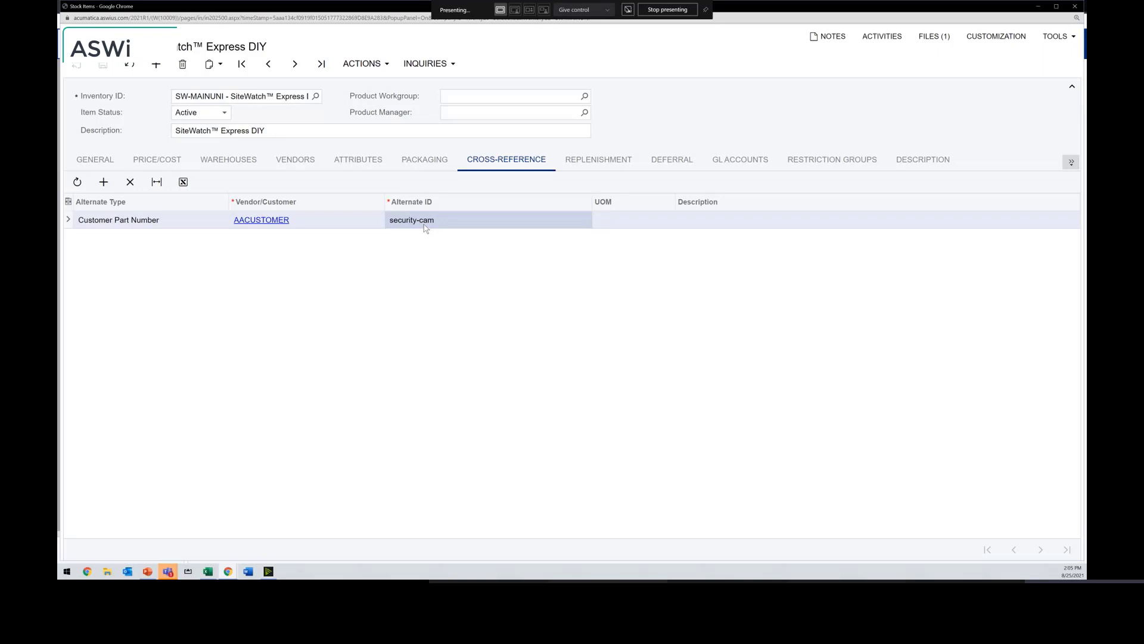
left_click(149, 203)
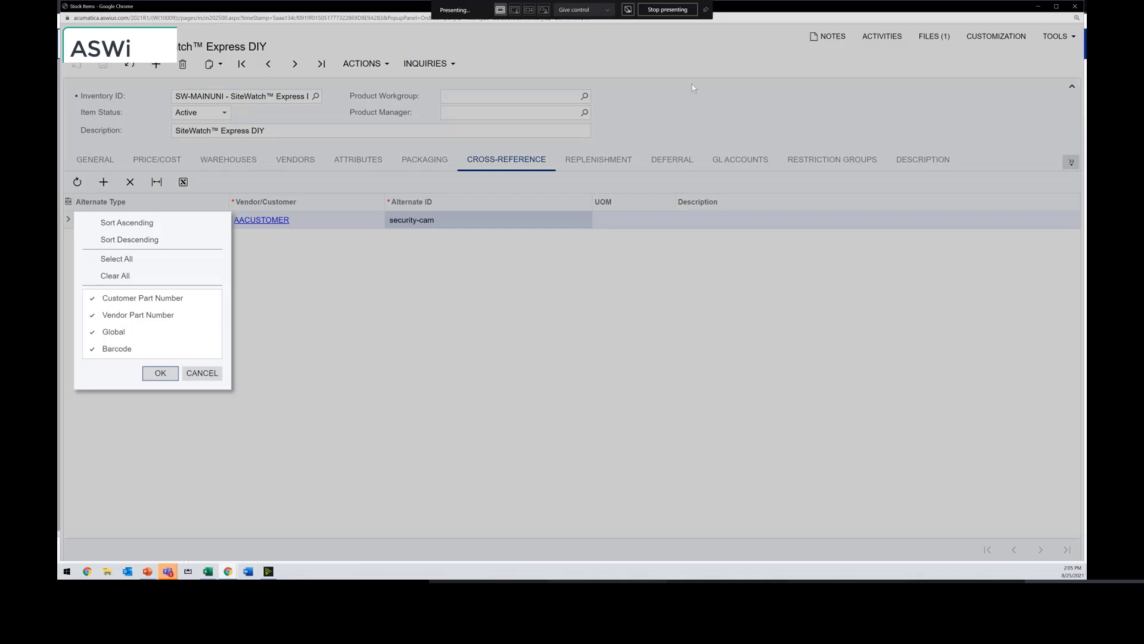
Check the stock item's replenishment parameters, including service level, and its general settings, and close the item window.
left_click(600, 162)
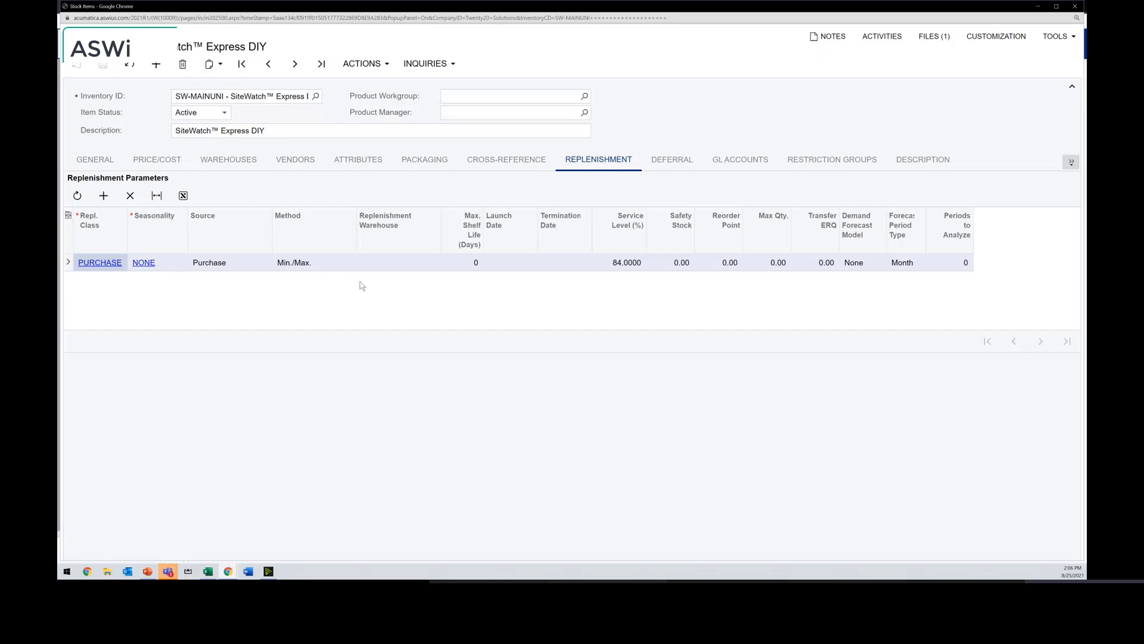
left_click(619, 268)
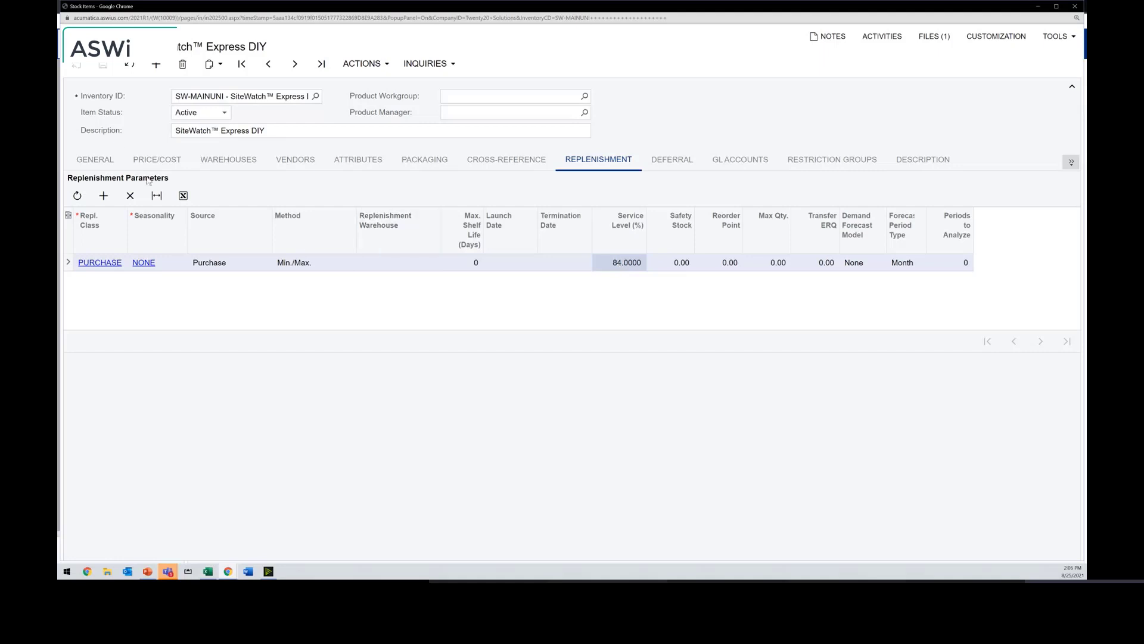
left_click(98, 159)
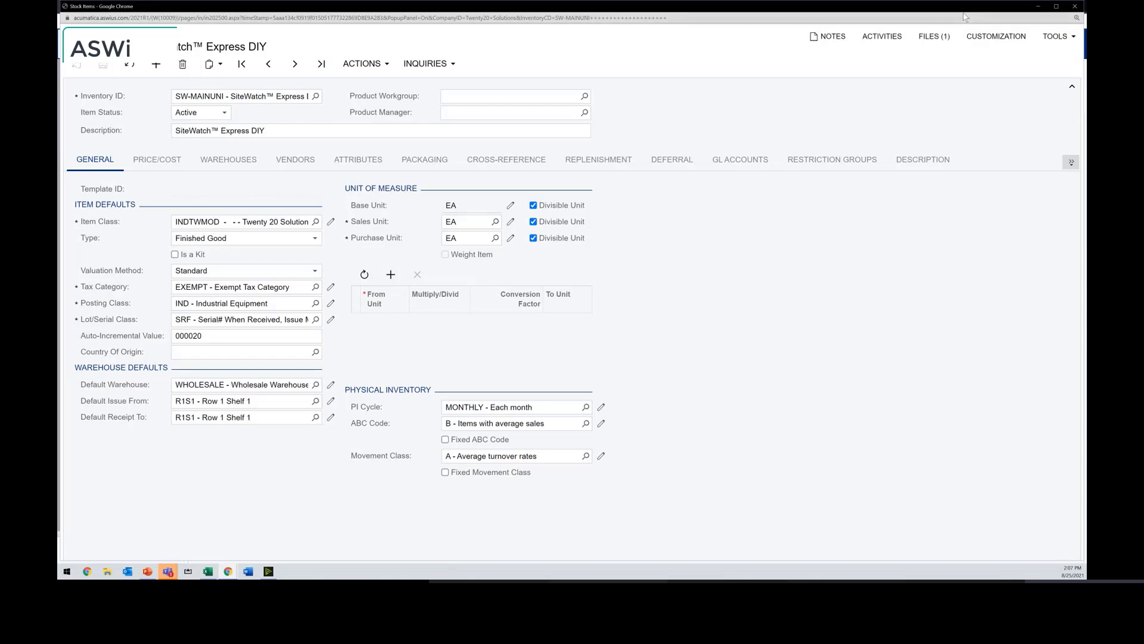
left_click(1075, 5)
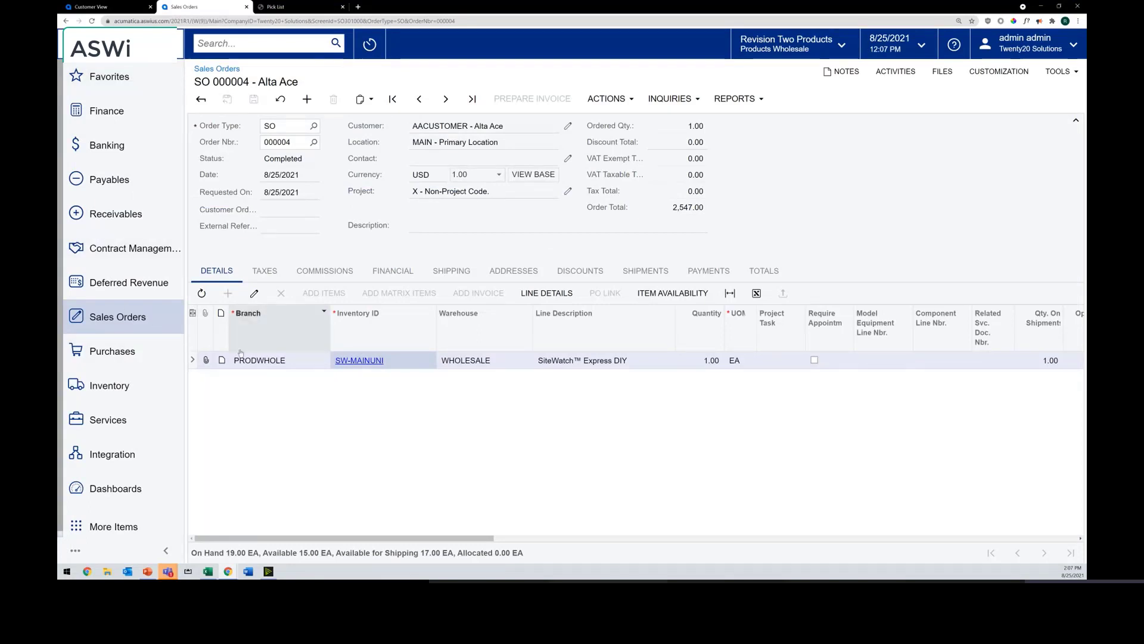
Create a new Normal purchase order with AA Services as the vendor.
left_click(143, 361)
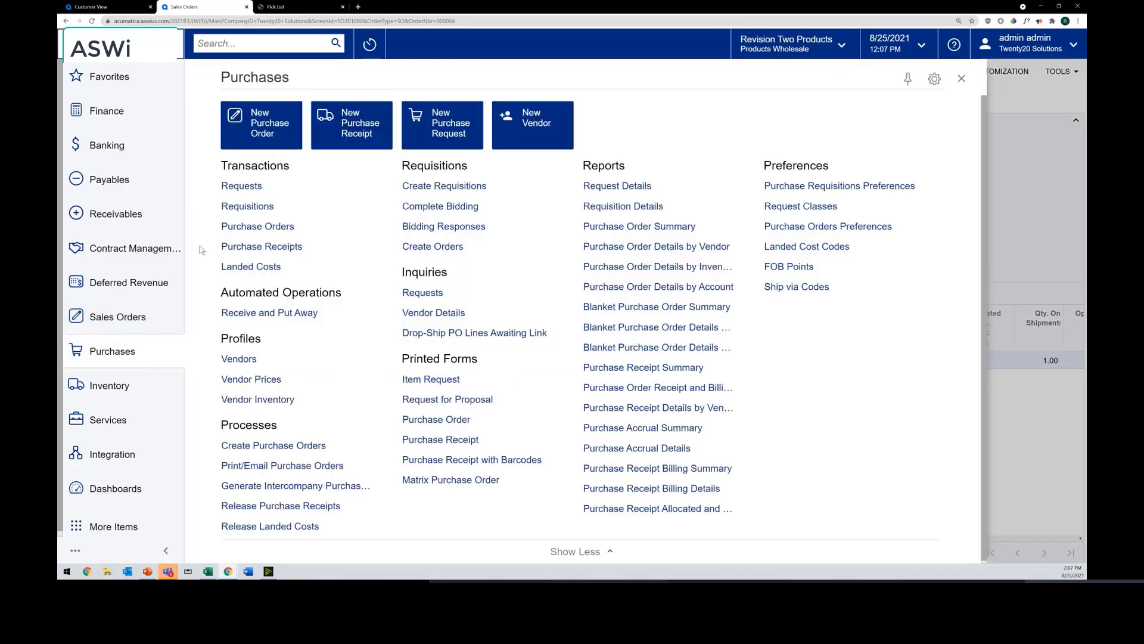
left_click(248, 133)
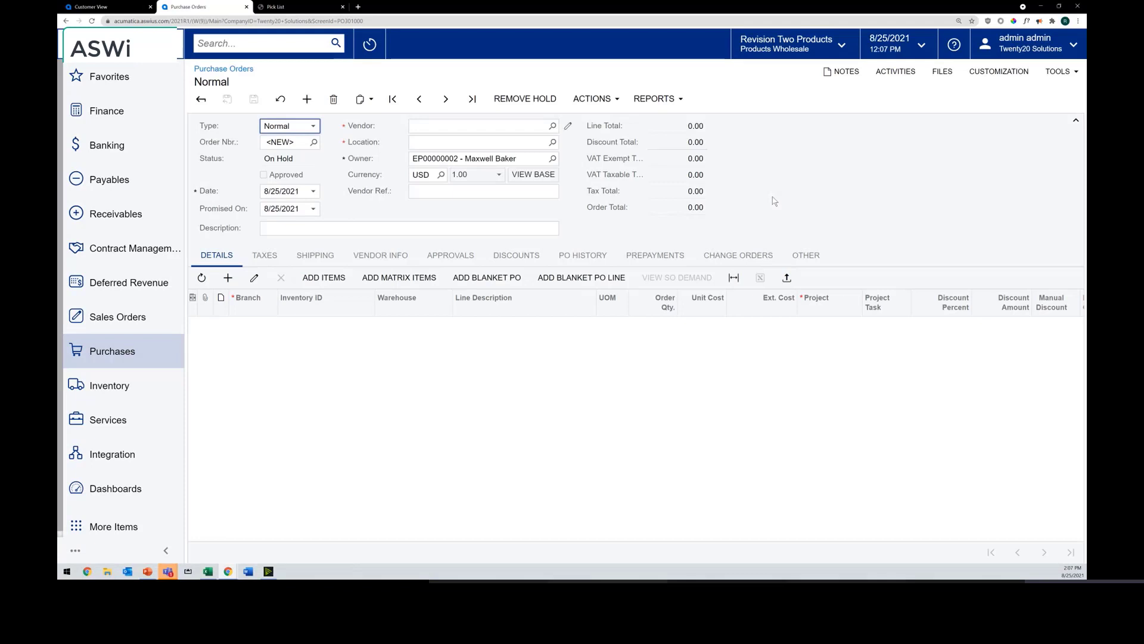
left_click(429, 130)
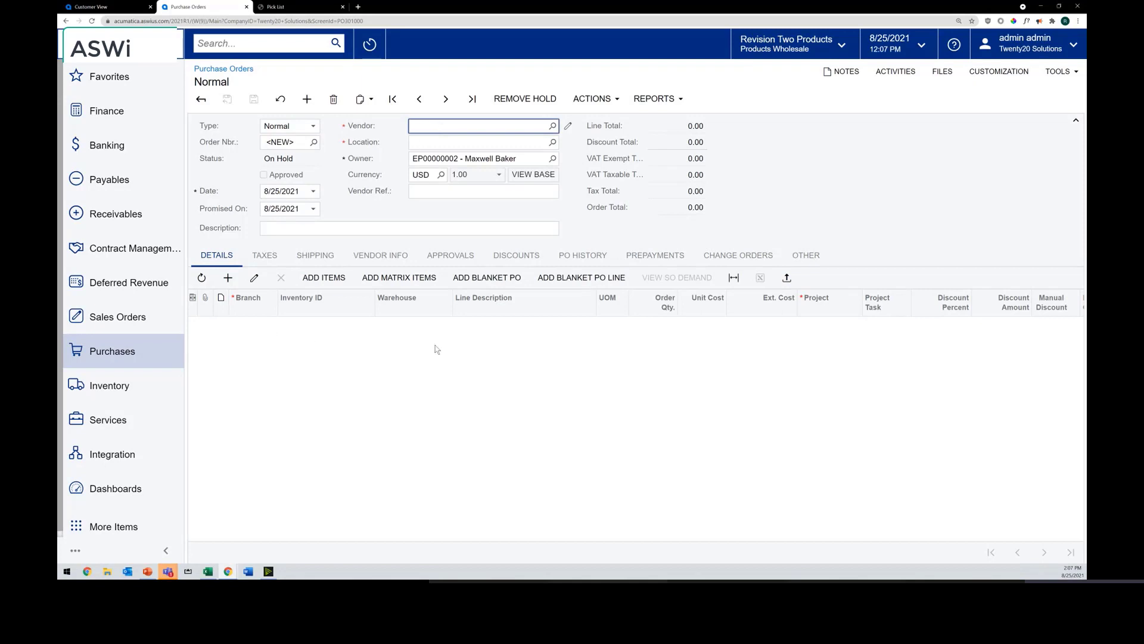
left_click(553, 126)
key("Return")
Add SW-MAINUNI from the wholesale warehouse to the order, including other vendors' items in the lookup and filtering by "sw-".
left_click(323, 279)
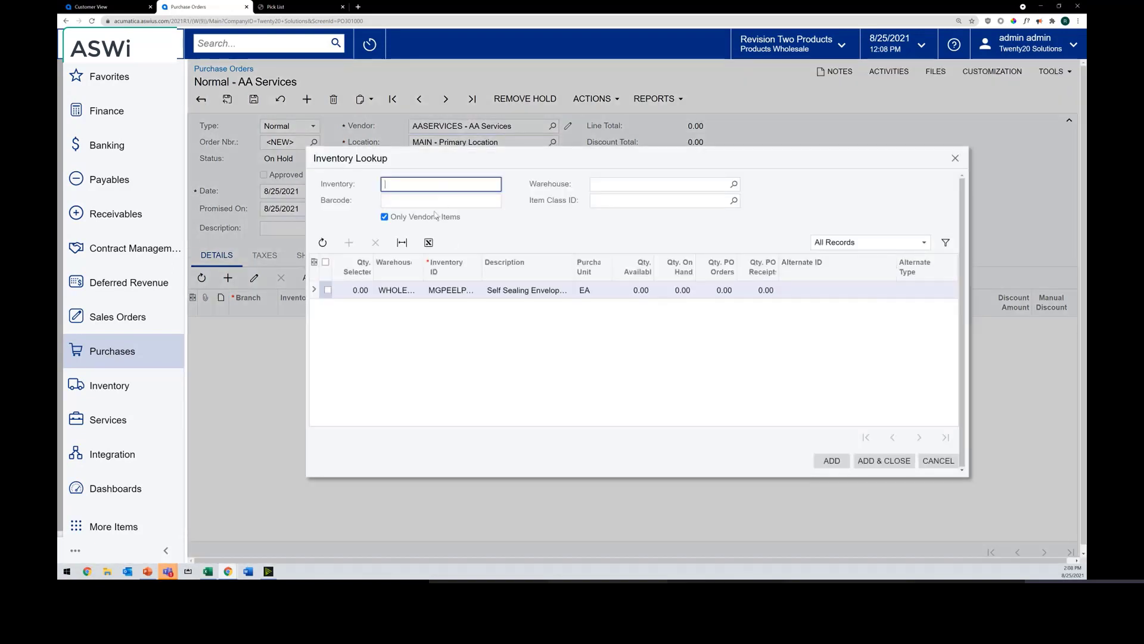
left_click(420, 217)
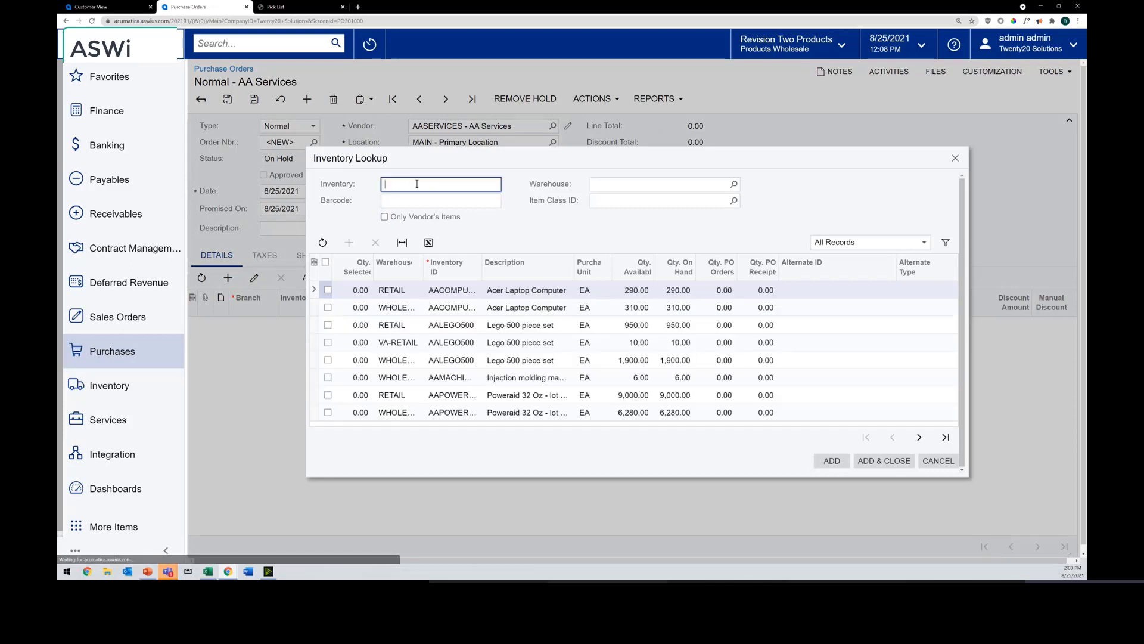
type("sw")
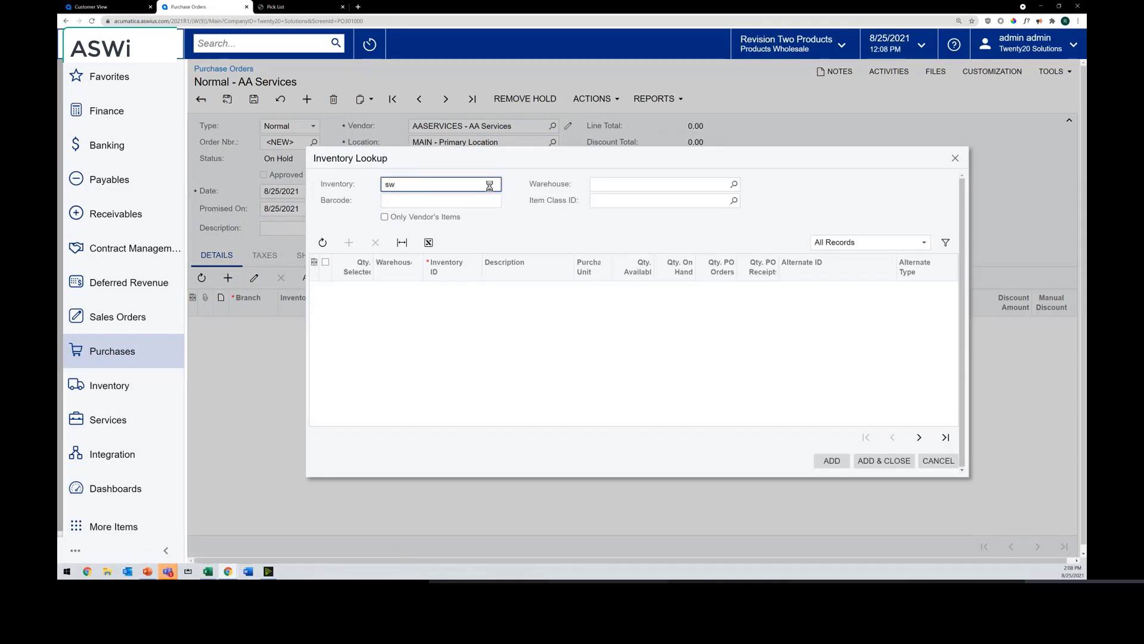
type("-")
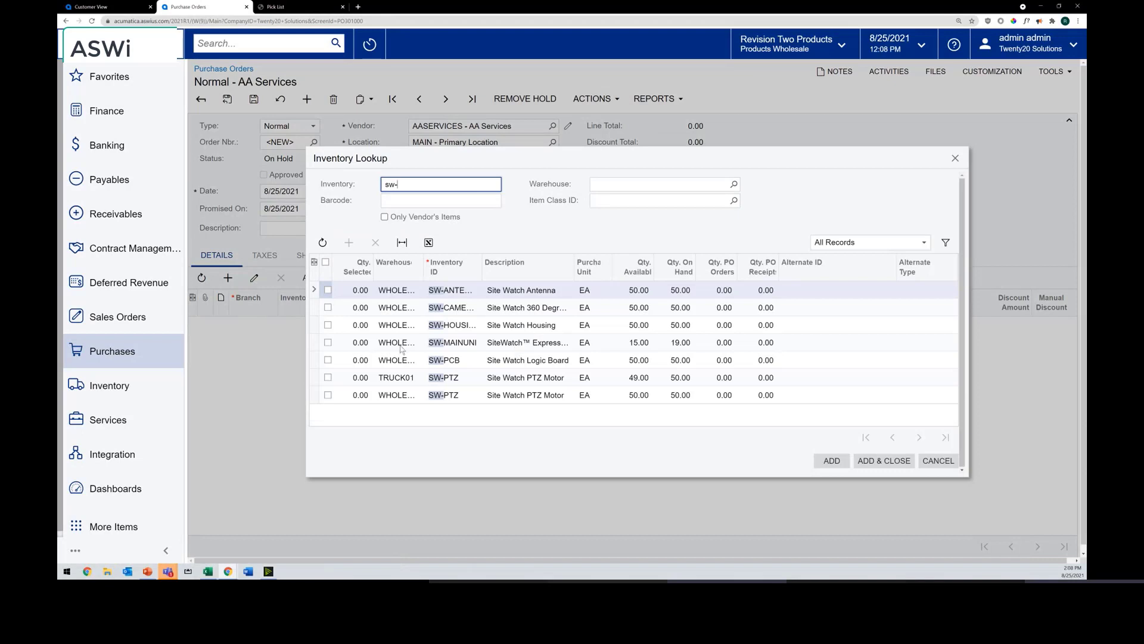
left_click(327, 342)
left_click(892, 461)
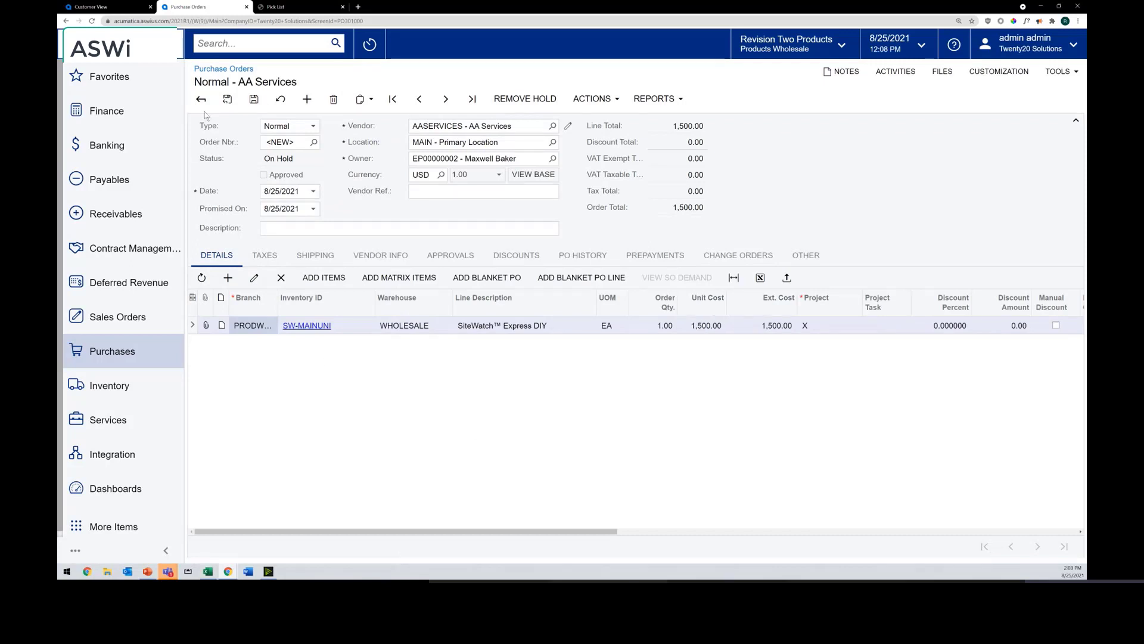
Save the purchase order and view the available order types, keeping Normal.
left_click(254, 100)
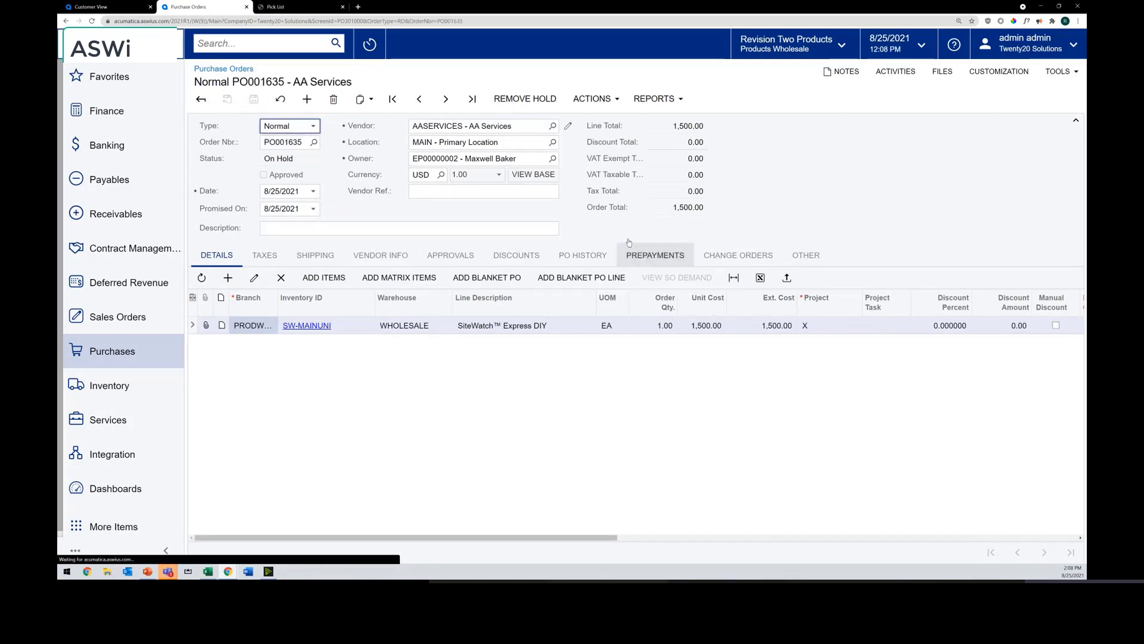
left_click(313, 127)
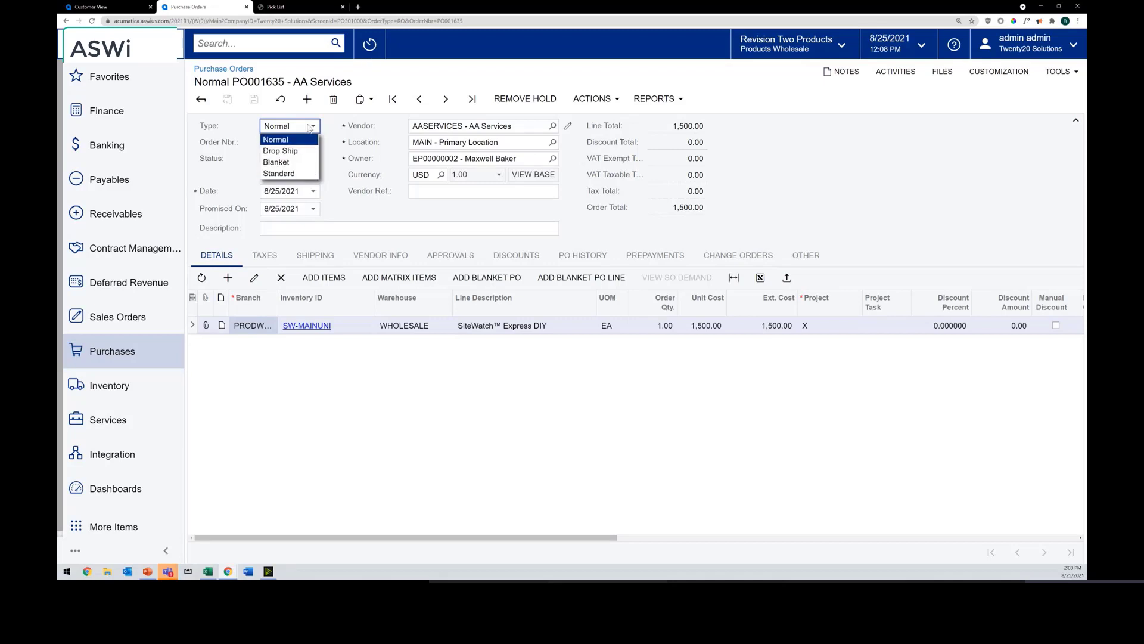
left_click(309, 127)
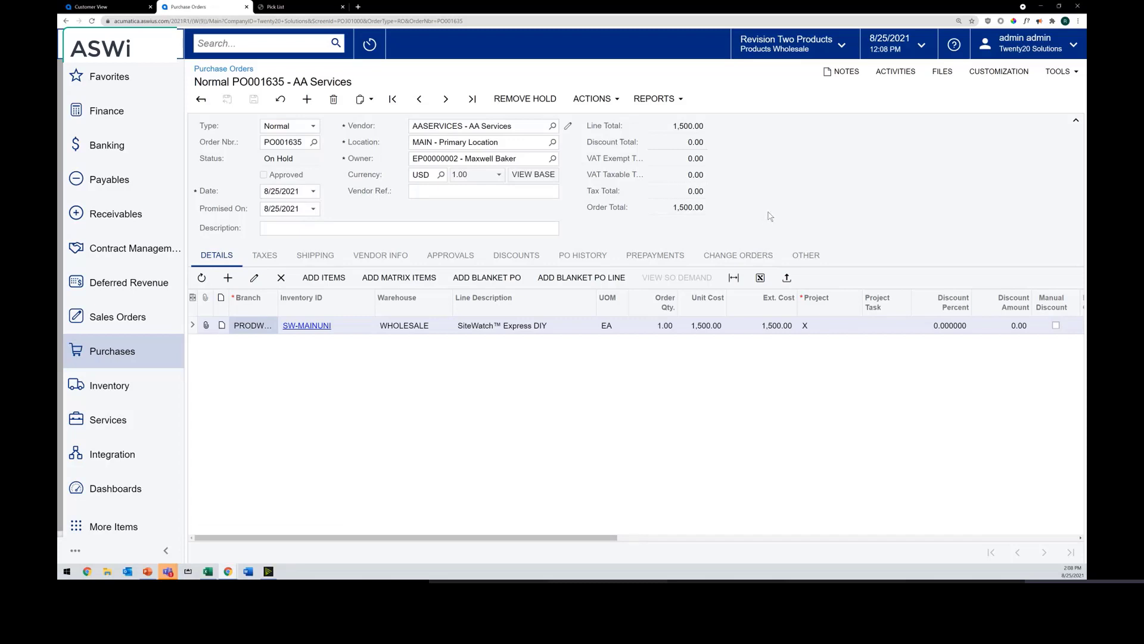
Take the purchase order off hold and approve it, and put it back on hold.
left_click(521, 99)
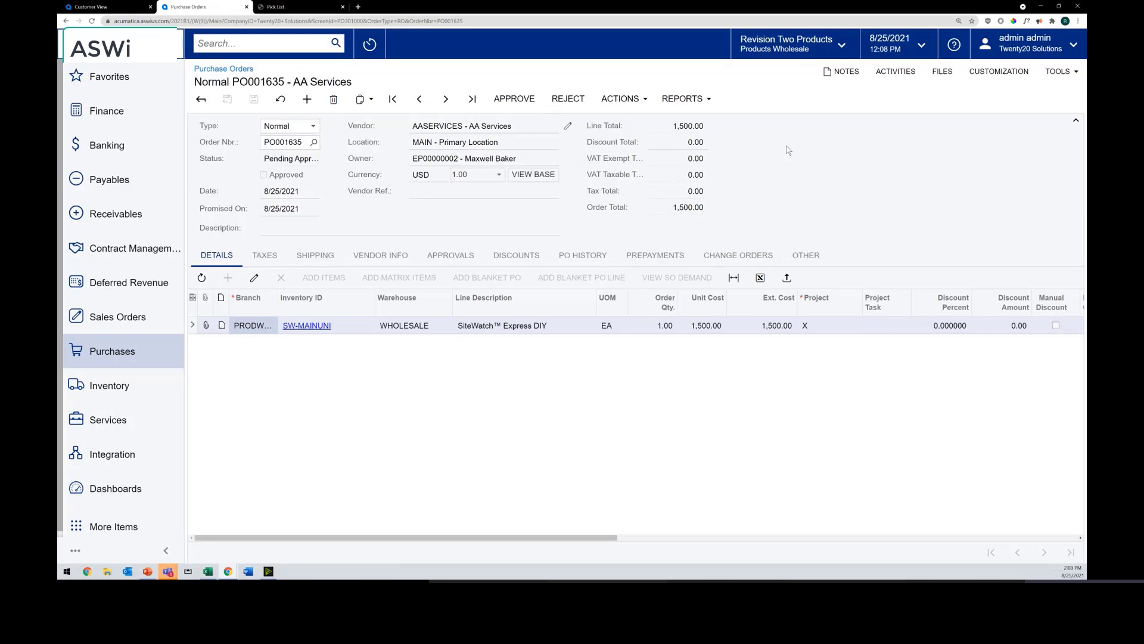
left_click(517, 99)
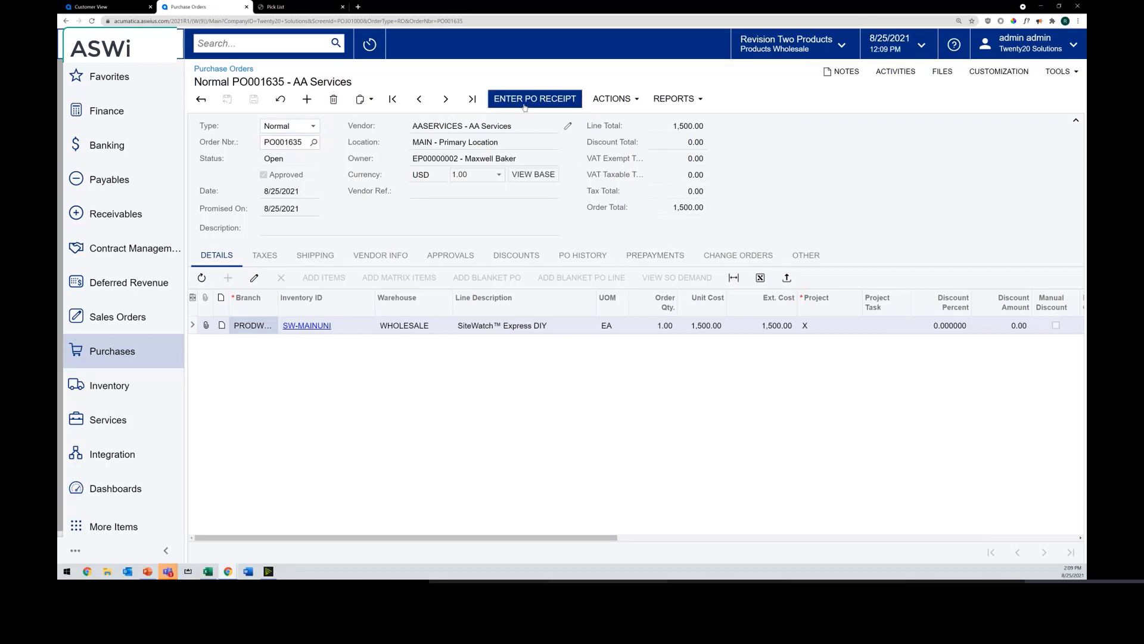
left_click(614, 98)
left_click(608, 120)
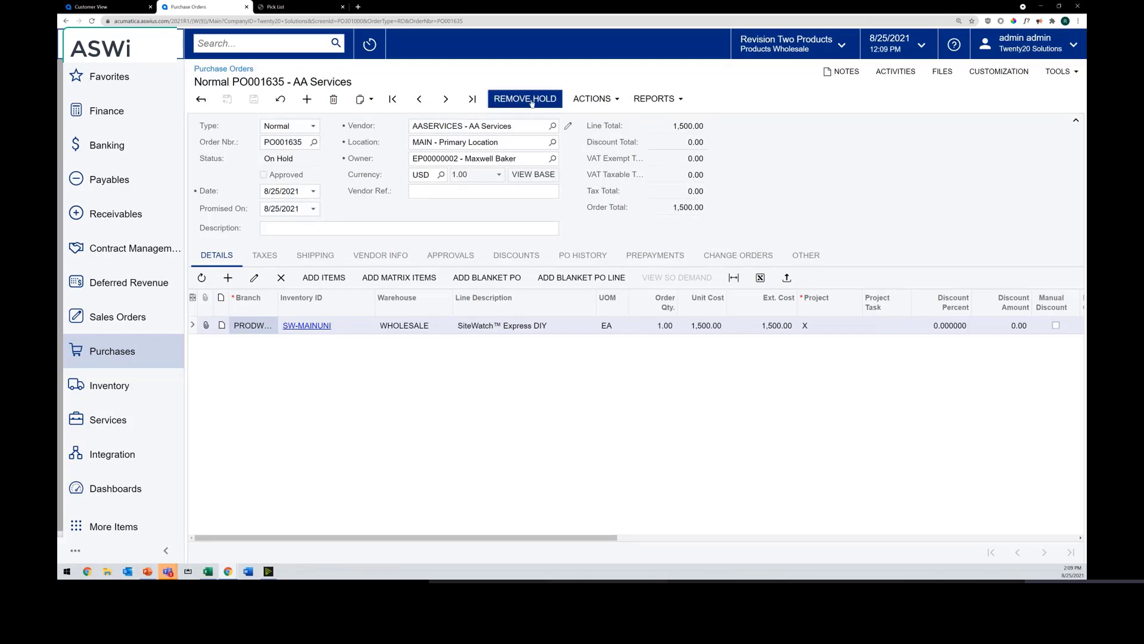
Remove the hold from the purchase order and check the approver and workgroup assigned to its approval.
left_click(532, 101)
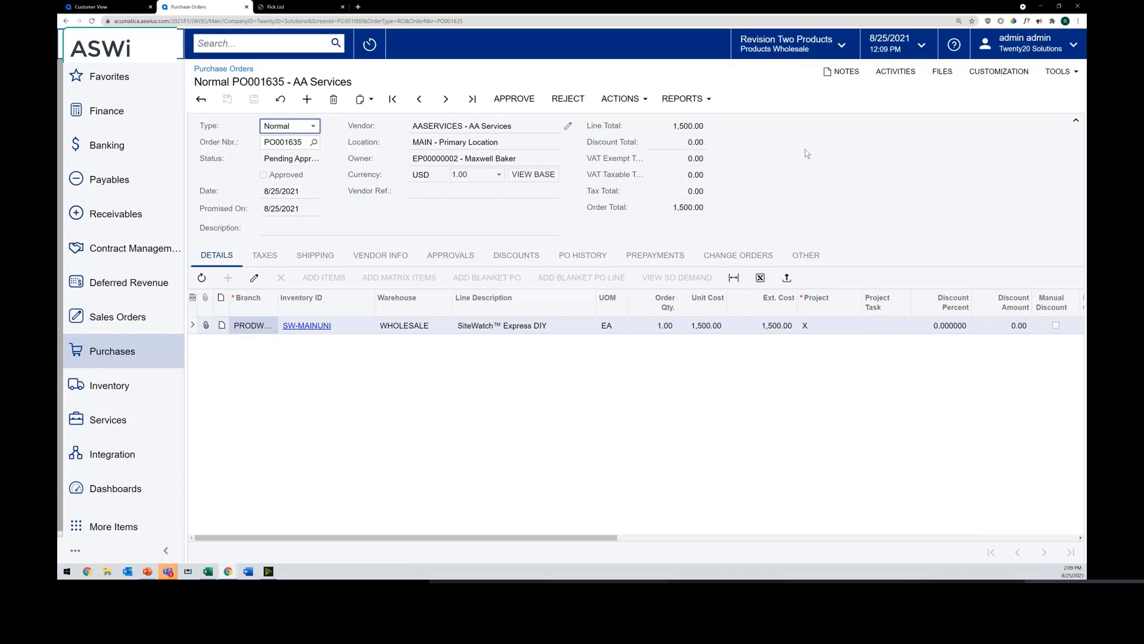
left_click(447, 262)
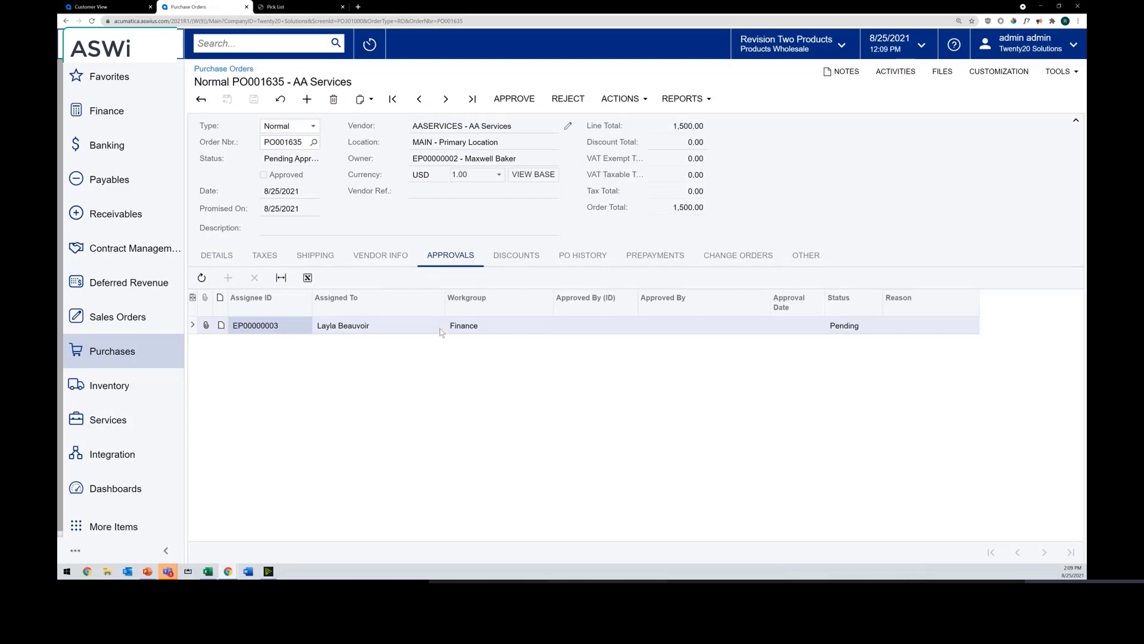
left_click(416, 334)
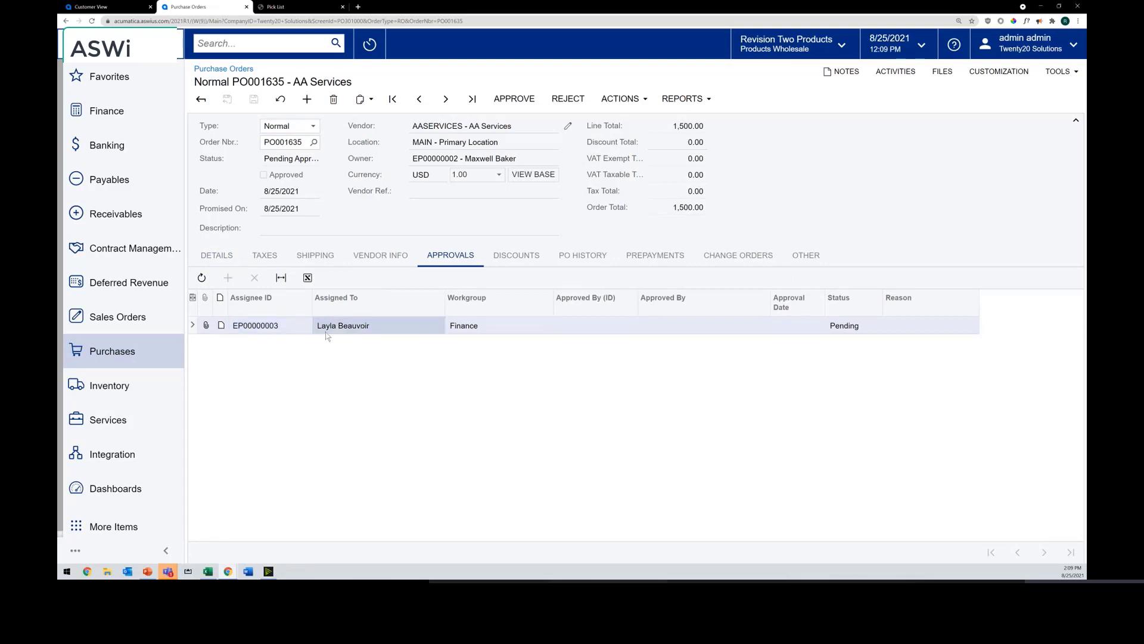
left_click(522, 324)
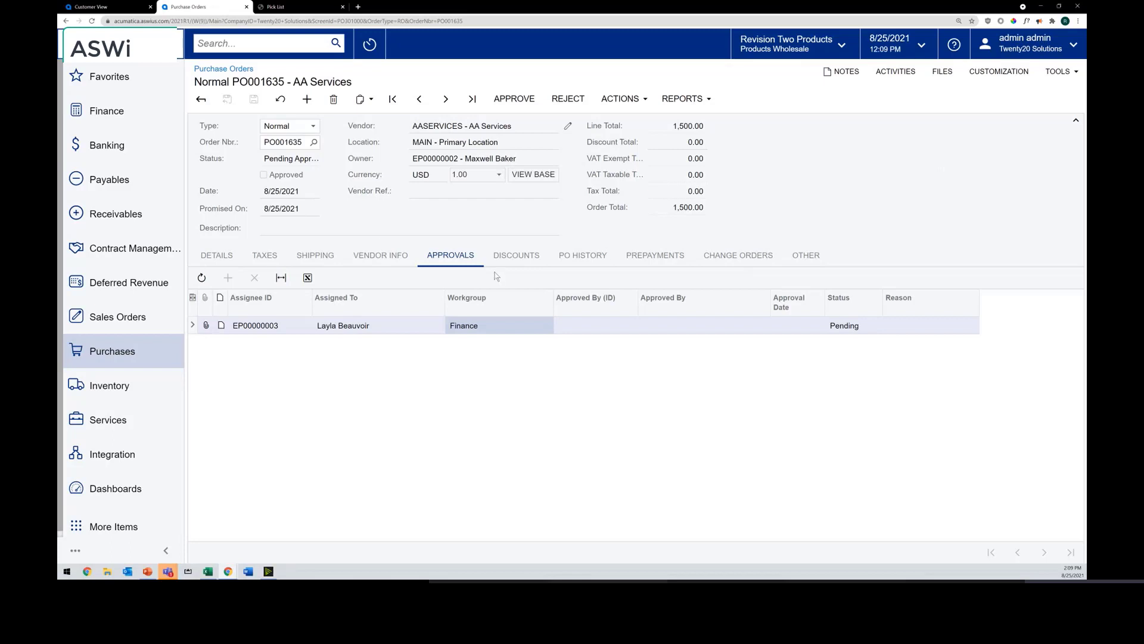
left_click(217, 253)
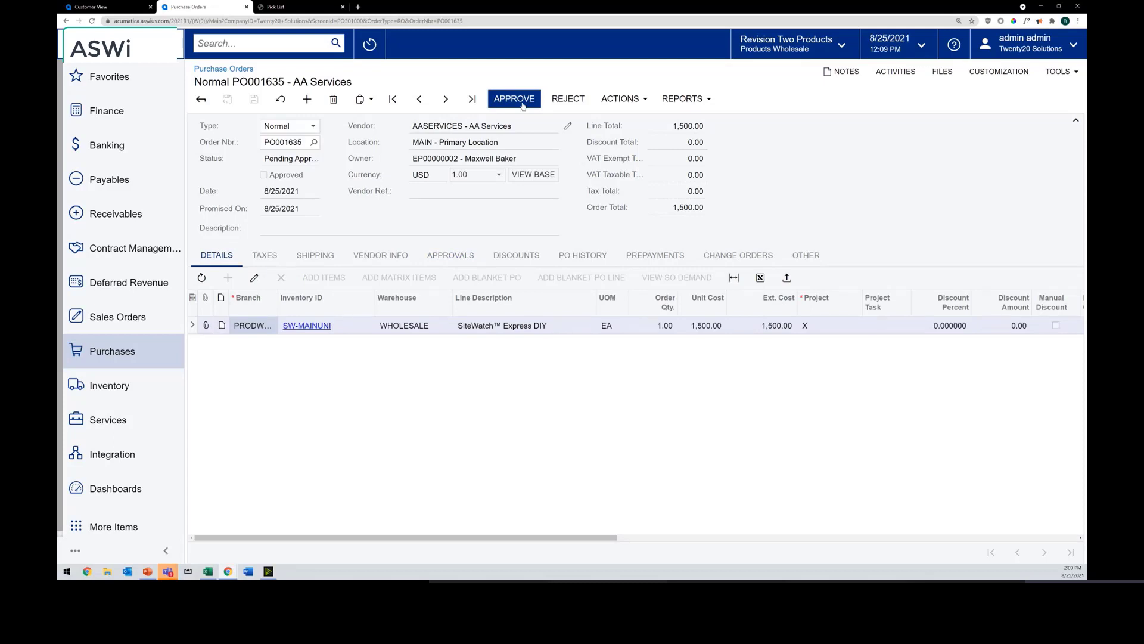
Approve the purchase order, email it, and open its printable form in a new browser tab.
left_click(521, 101)
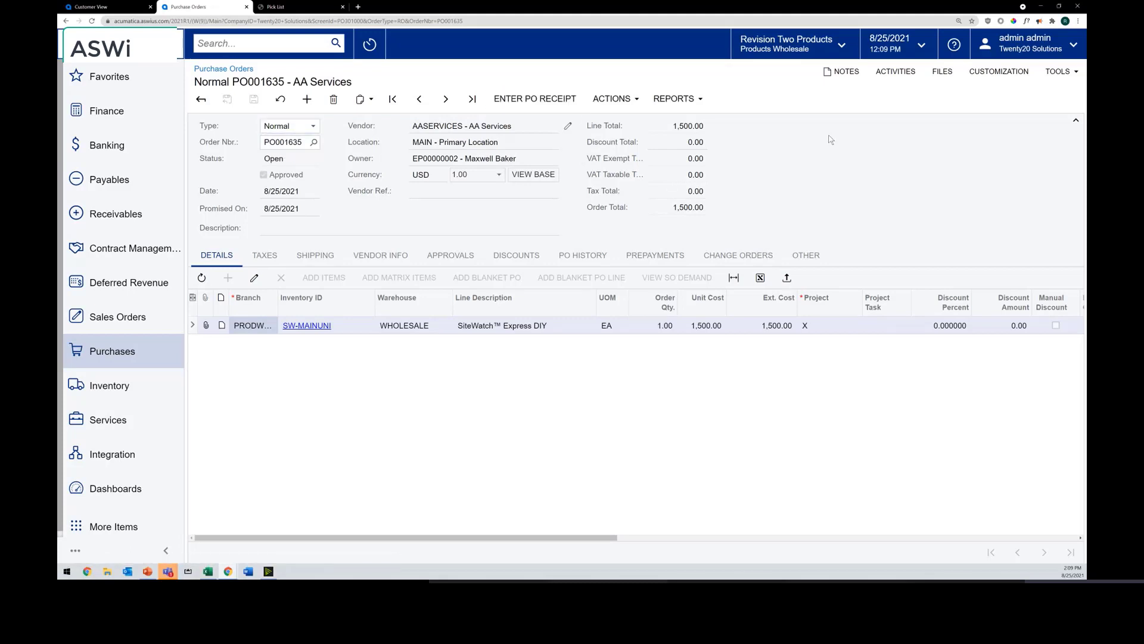
left_click(625, 109)
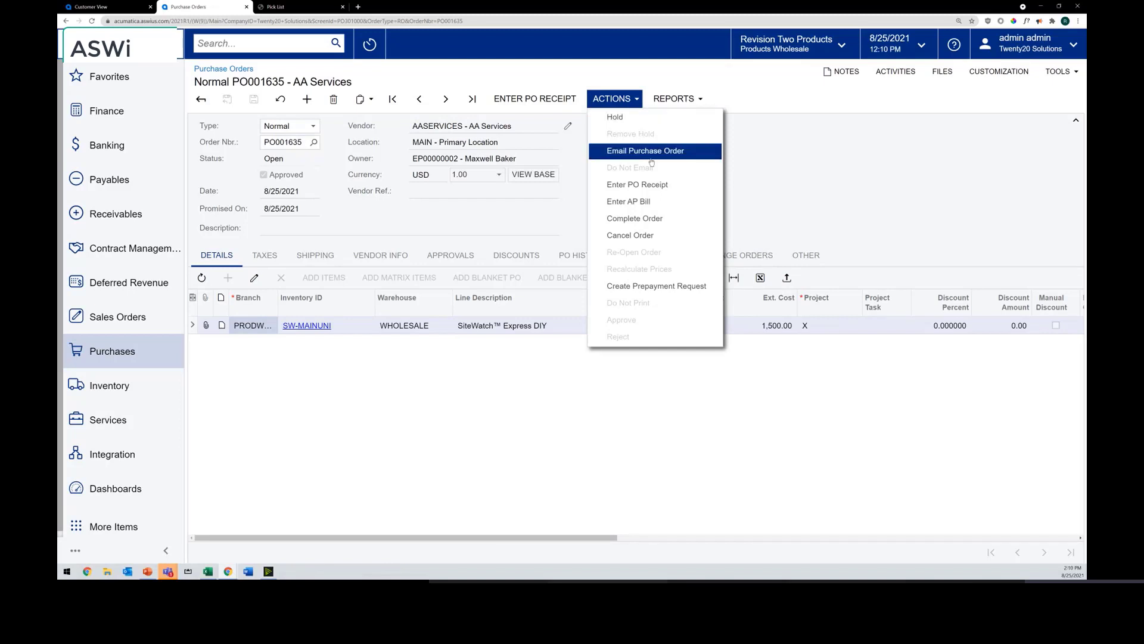
left_click(688, 156)
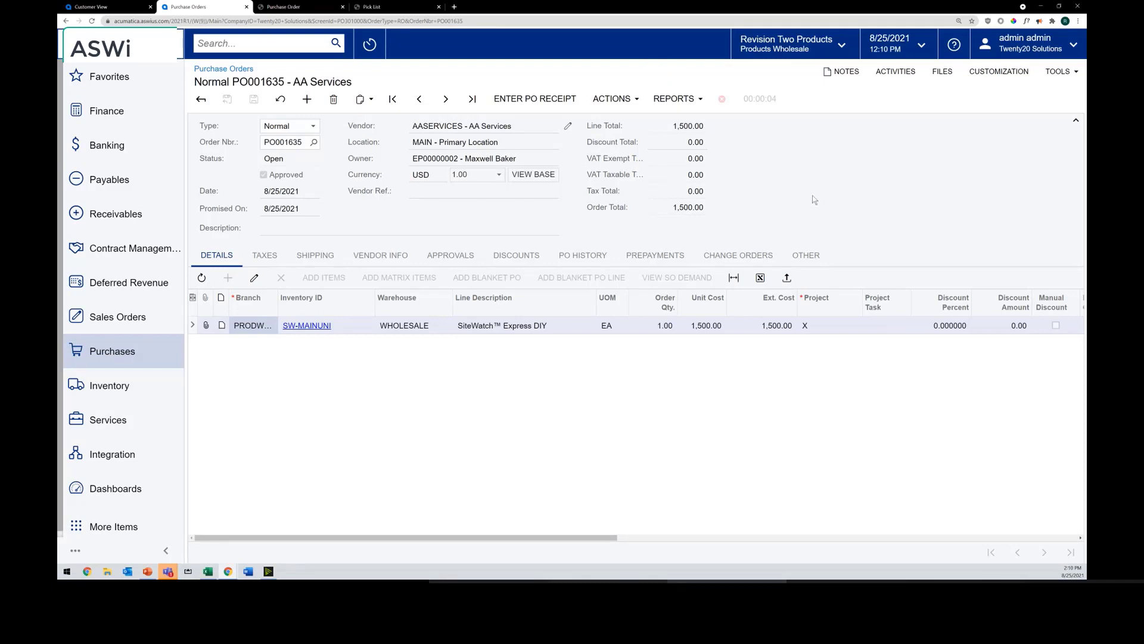
Enter a PO receipt from the approved purchase order and fill in the vendor reference number.
left_click(548, 105)
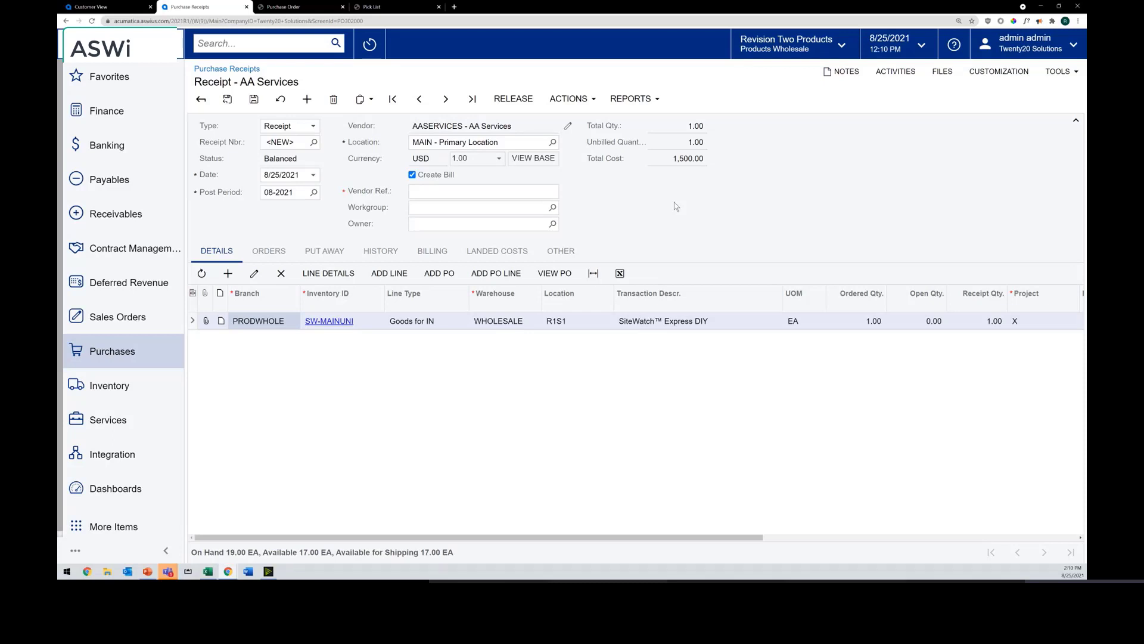
left_click(447, 191)
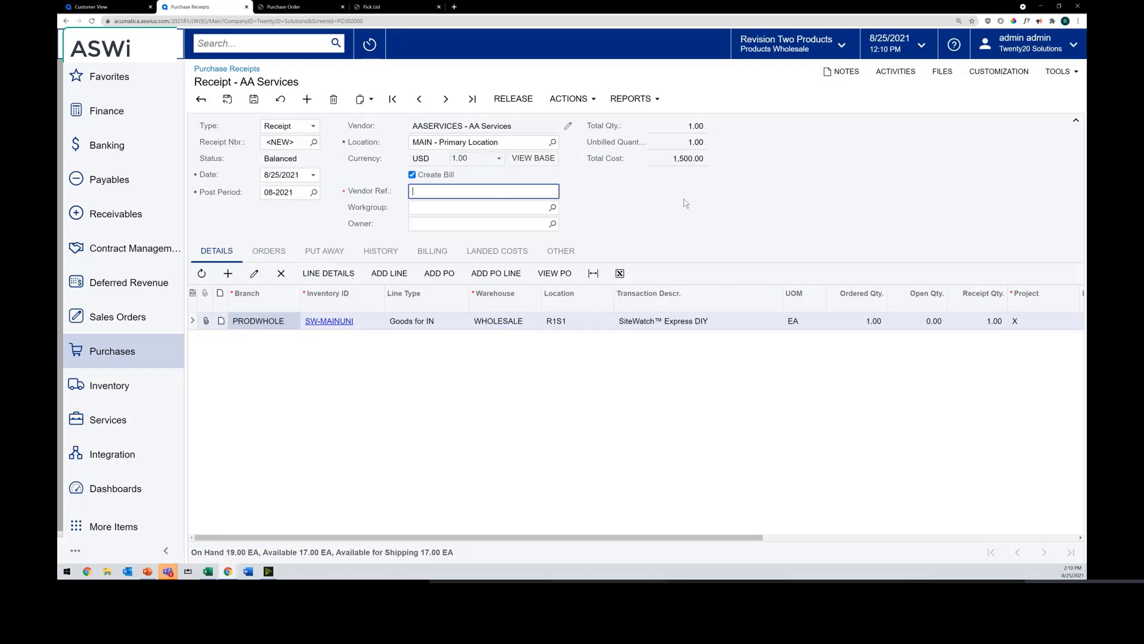
type("05640561")
left_click(684, 202)
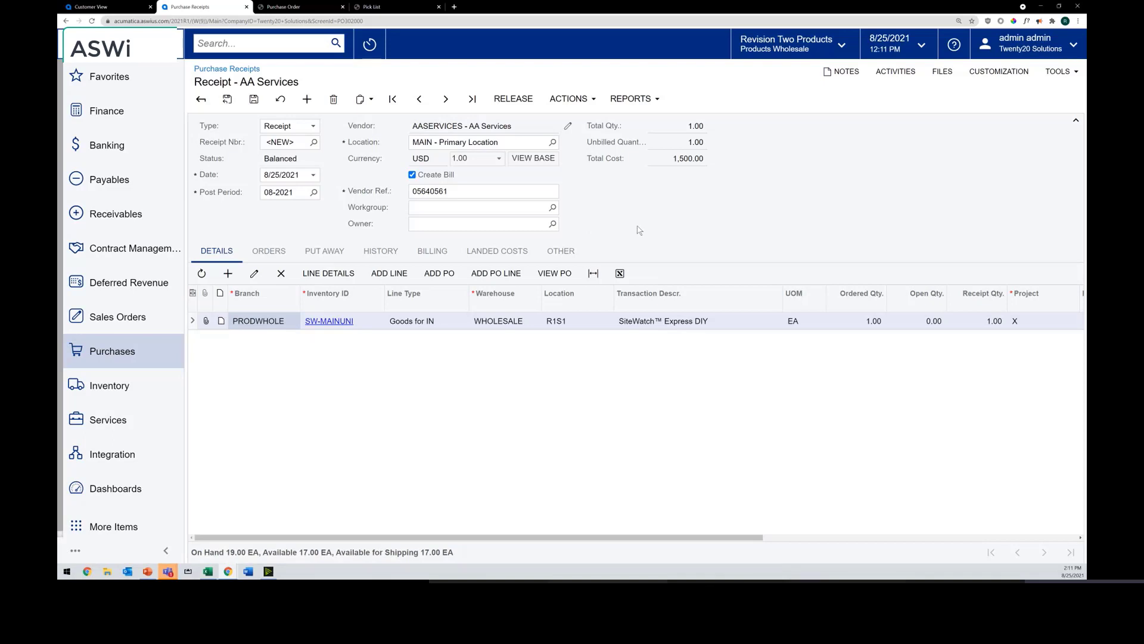
Turn off automatic bill creation for the purchase receipt and release it.
left_click(435, 175)
left_click(513, 99)
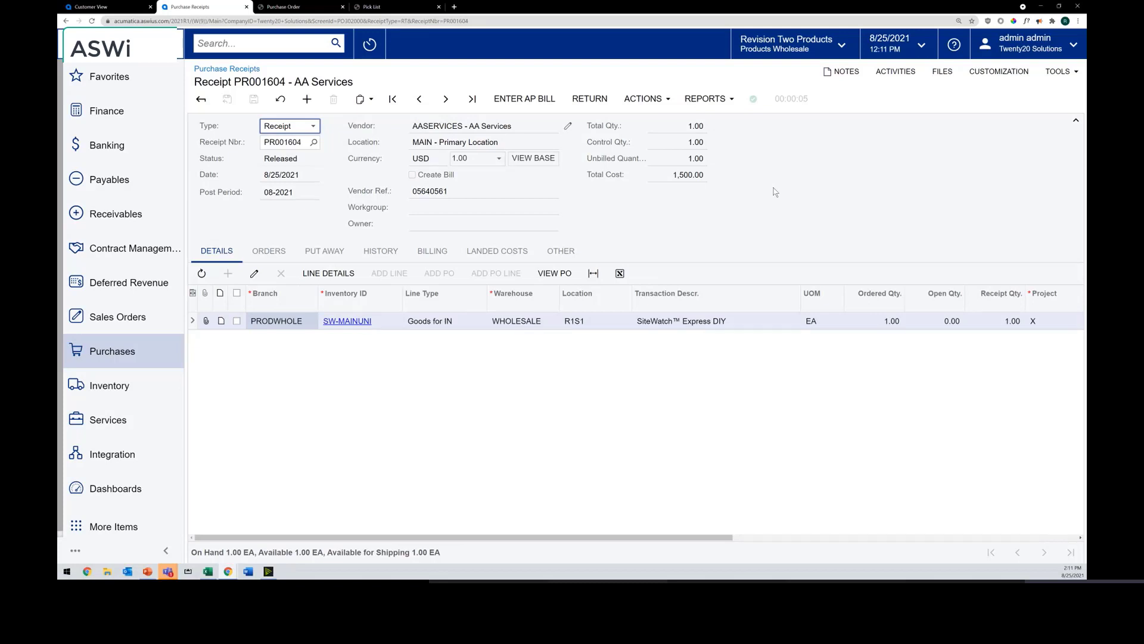
left_click(416, 326)
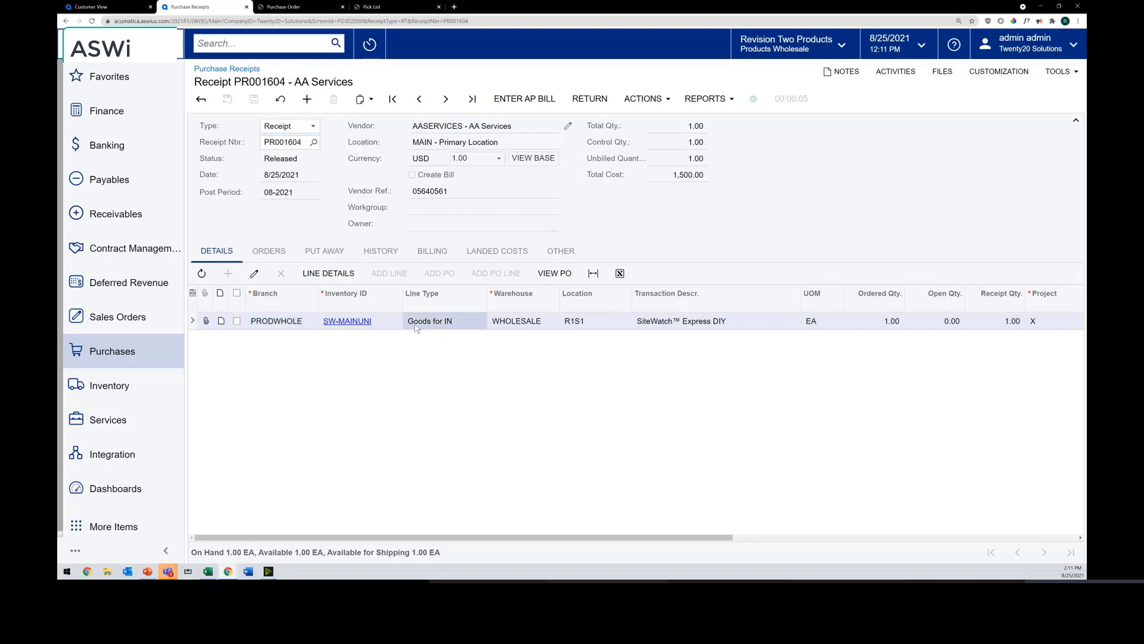
Review the released receipt line's location and description, and check the stock item record for SW-MAINUNI.
left_click(630, 326)
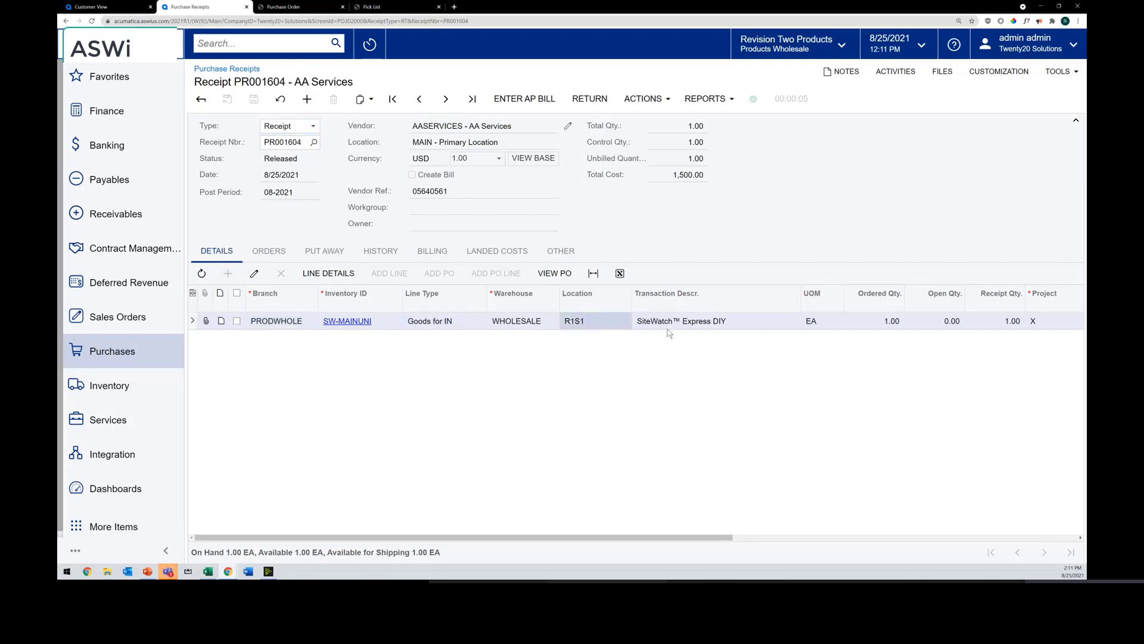
left_click(667, 328)
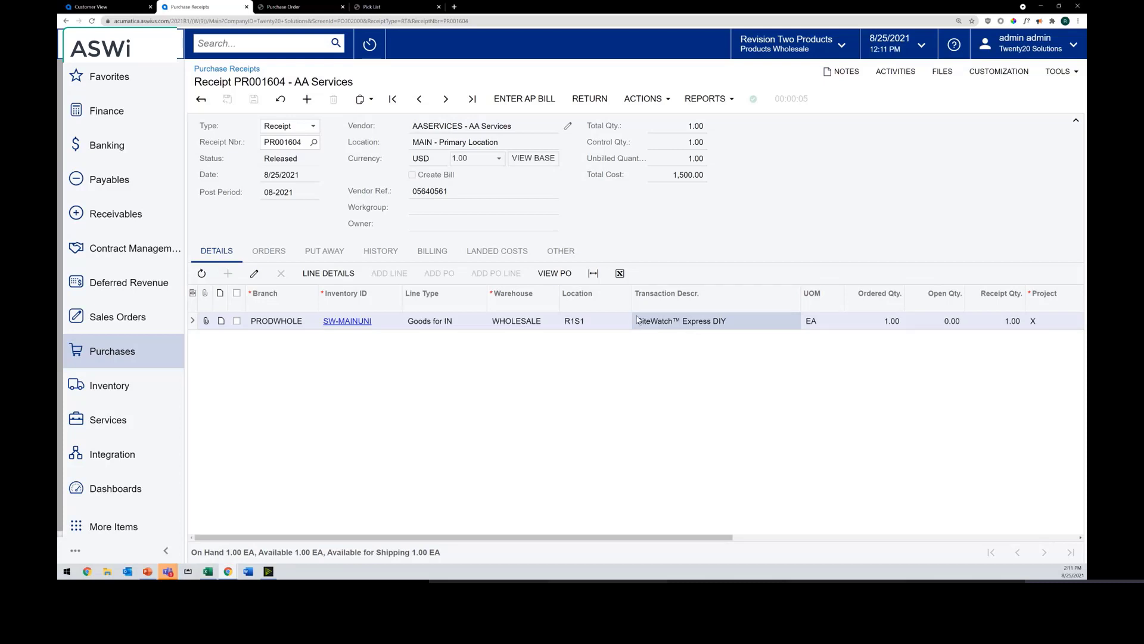
left_click(614, 327)
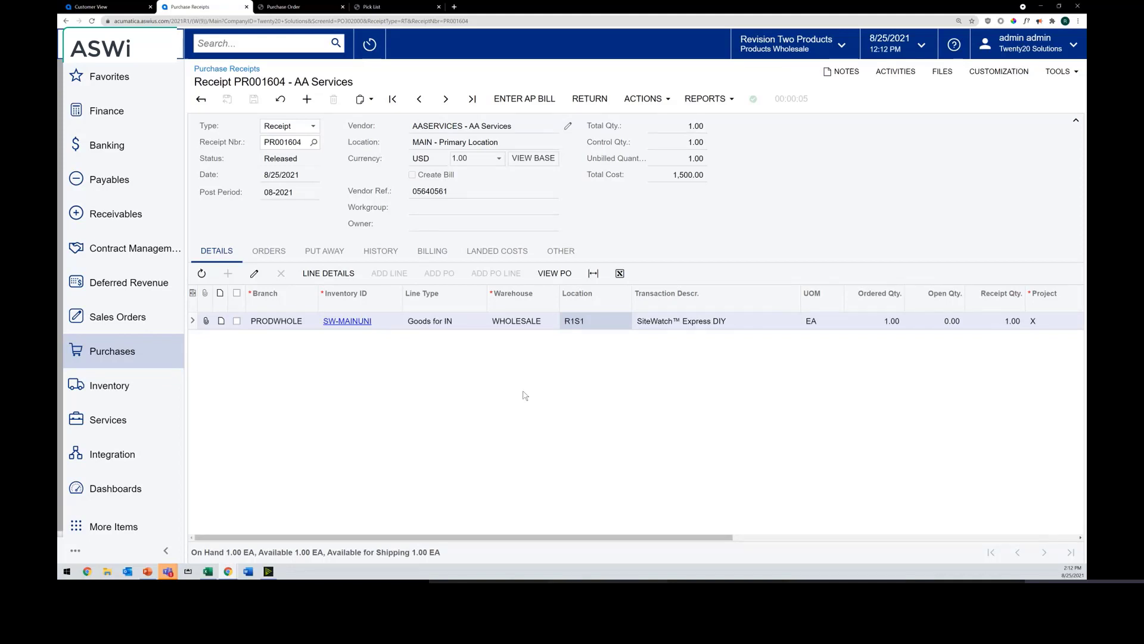
left_click(350, 322)
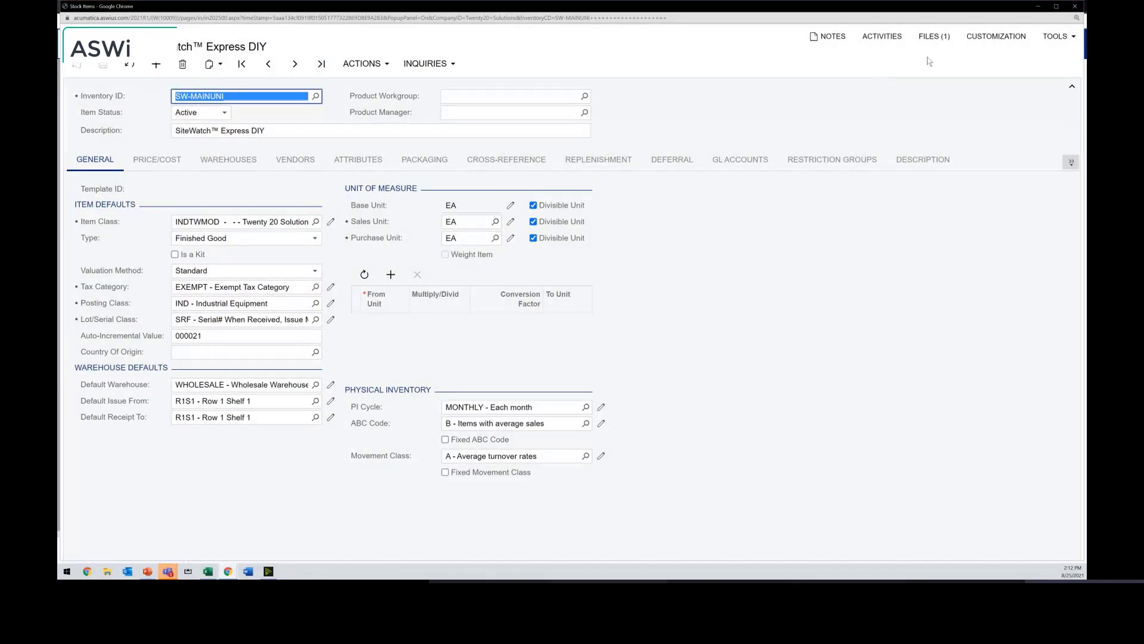
left_click(1076, 7)
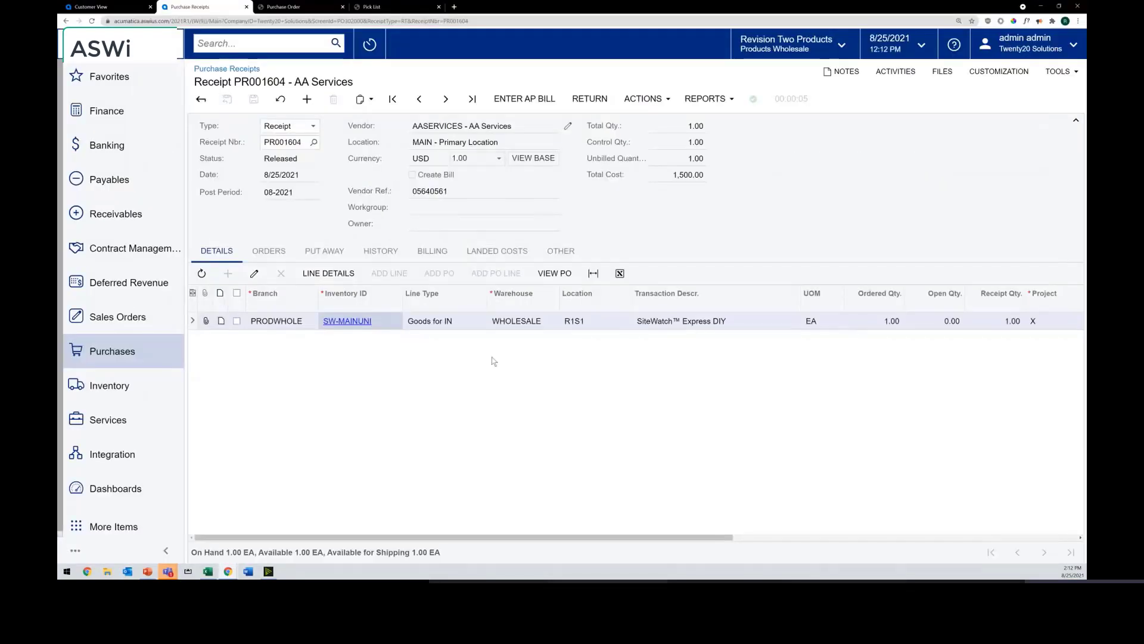
left_click(593, 322)
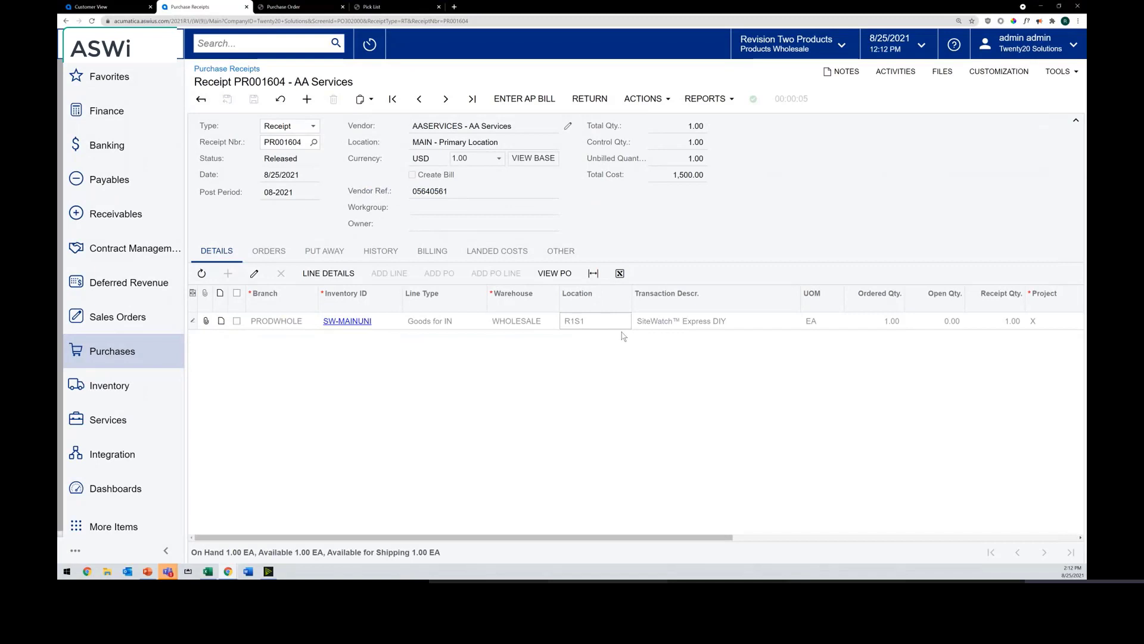
left_click(674, 327)
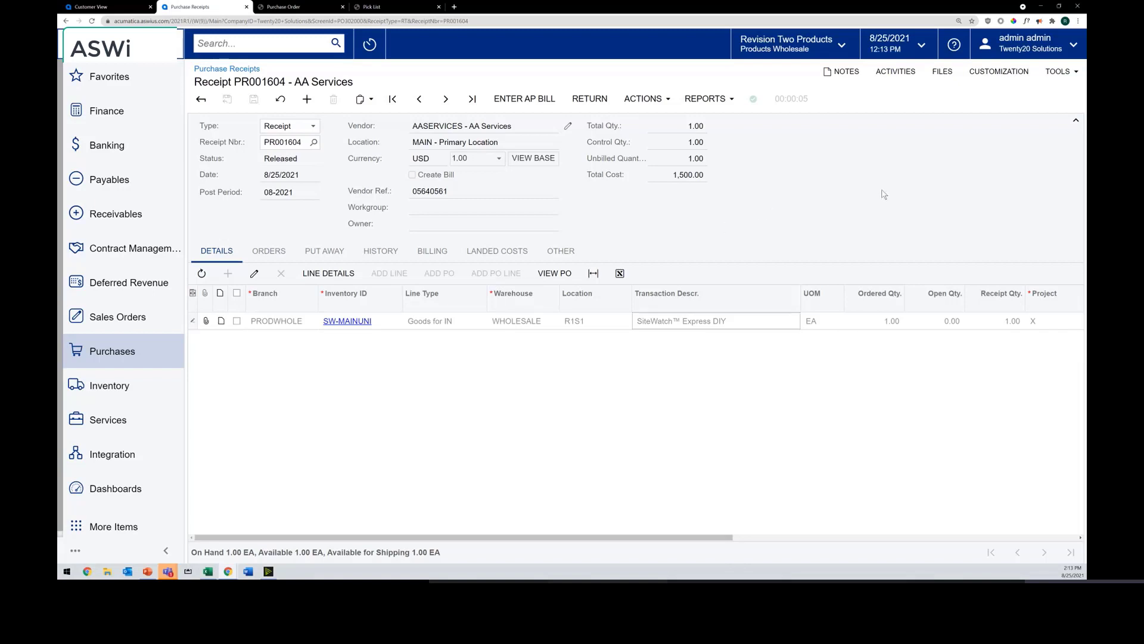
Check the activities of the purchase receipt and of its vendor AA Services, and open the vendor lookup.
left_click(889, 76)
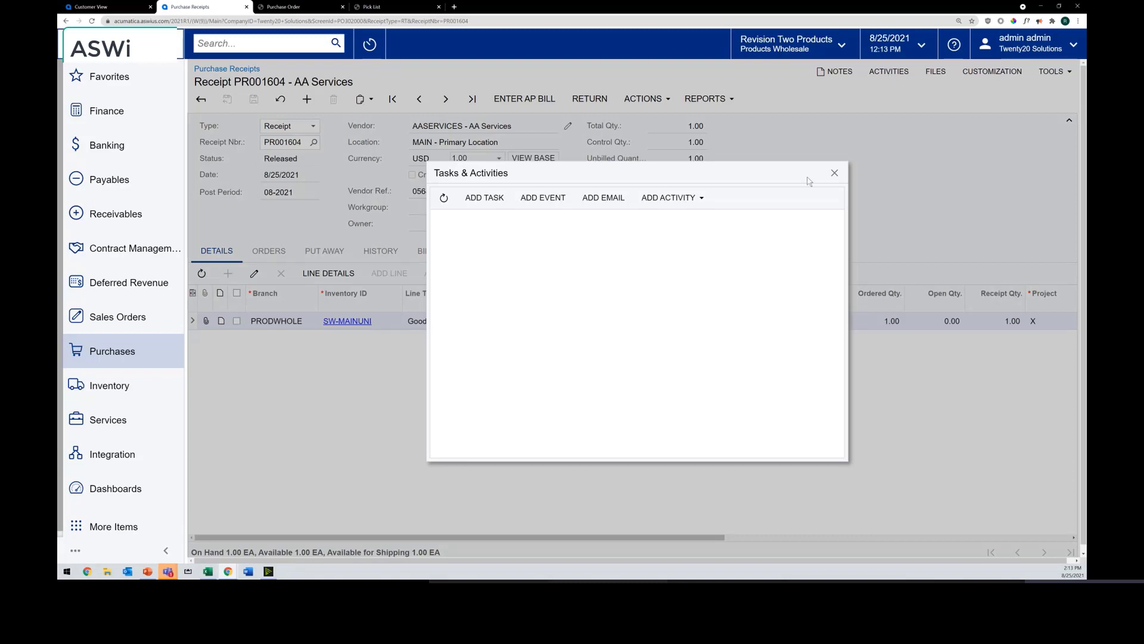
left_click(834, 173)
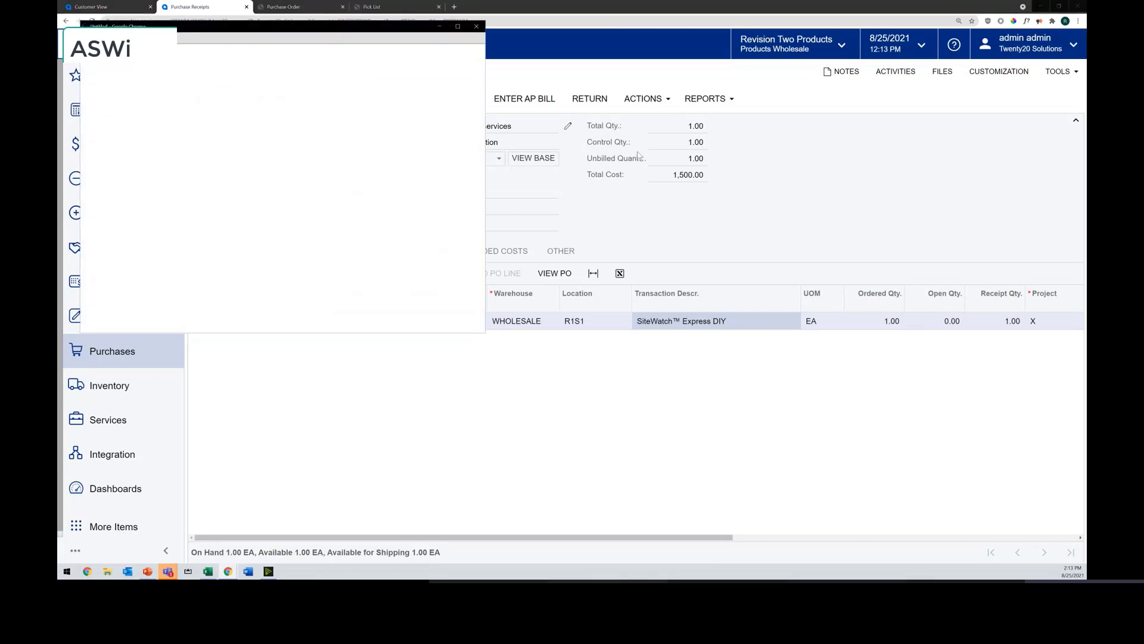
left_click(457, 26)
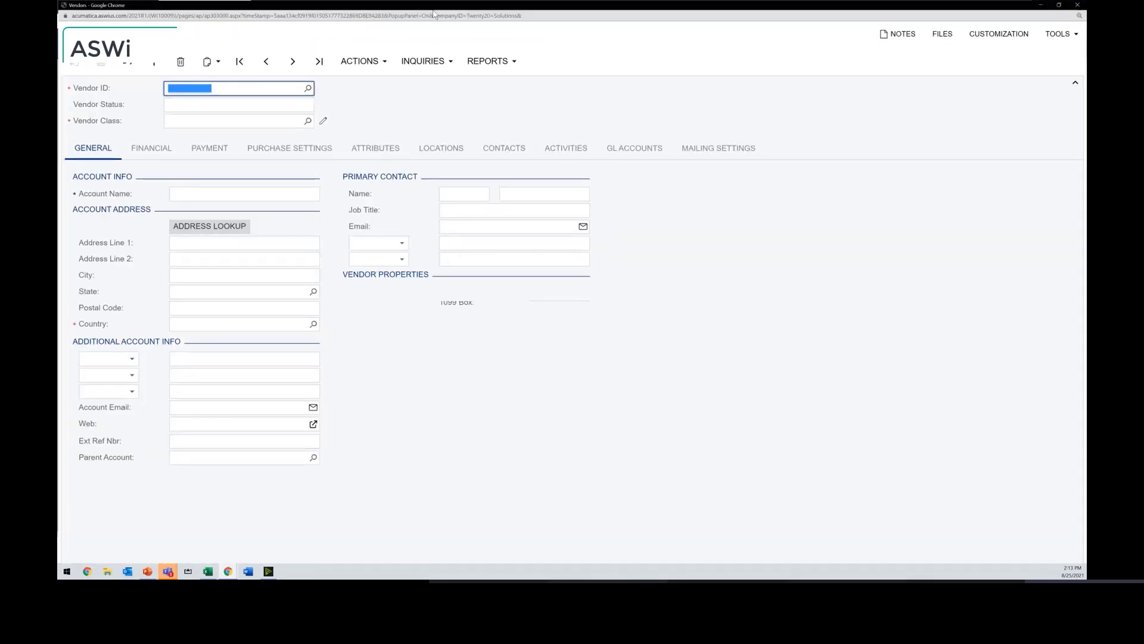
left_click(559, 148)
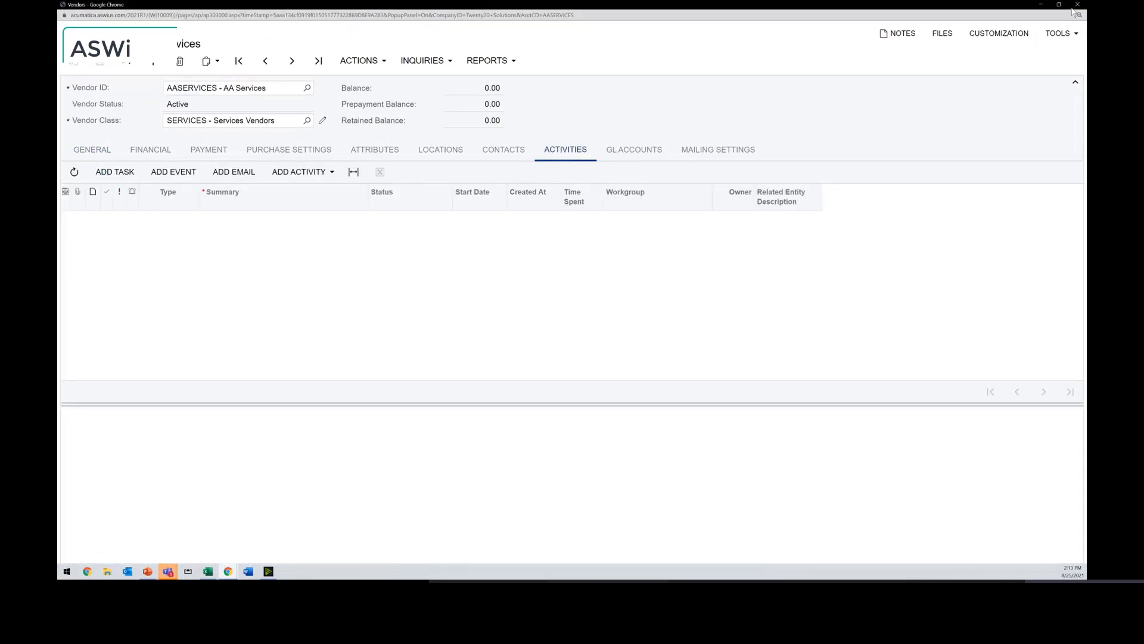
left_click(308, 88)
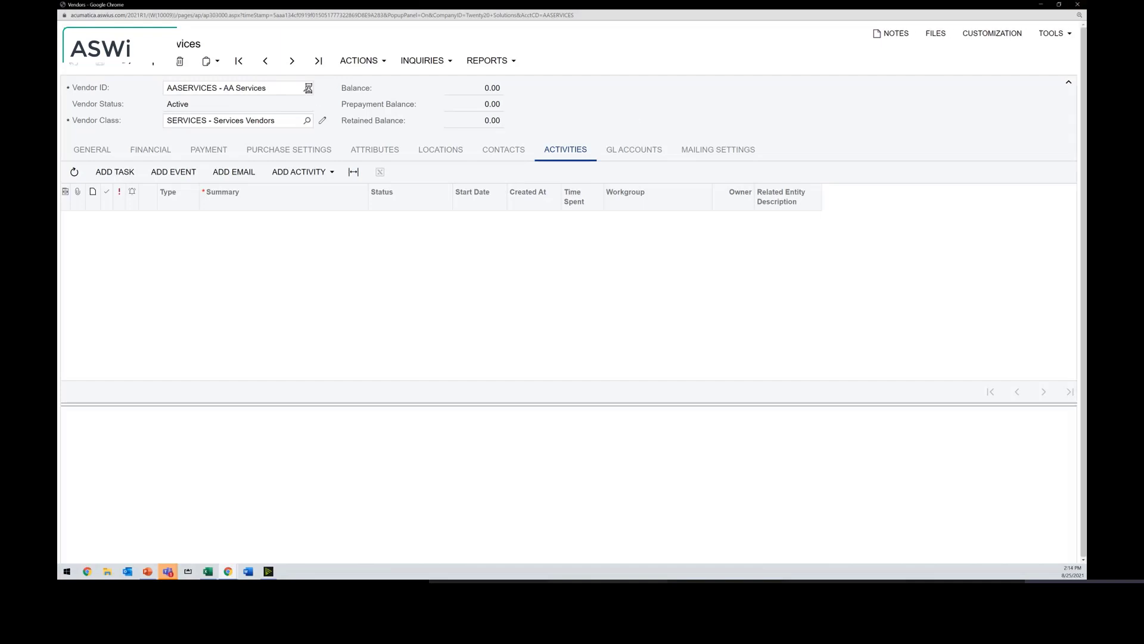
double_click(296, 188)
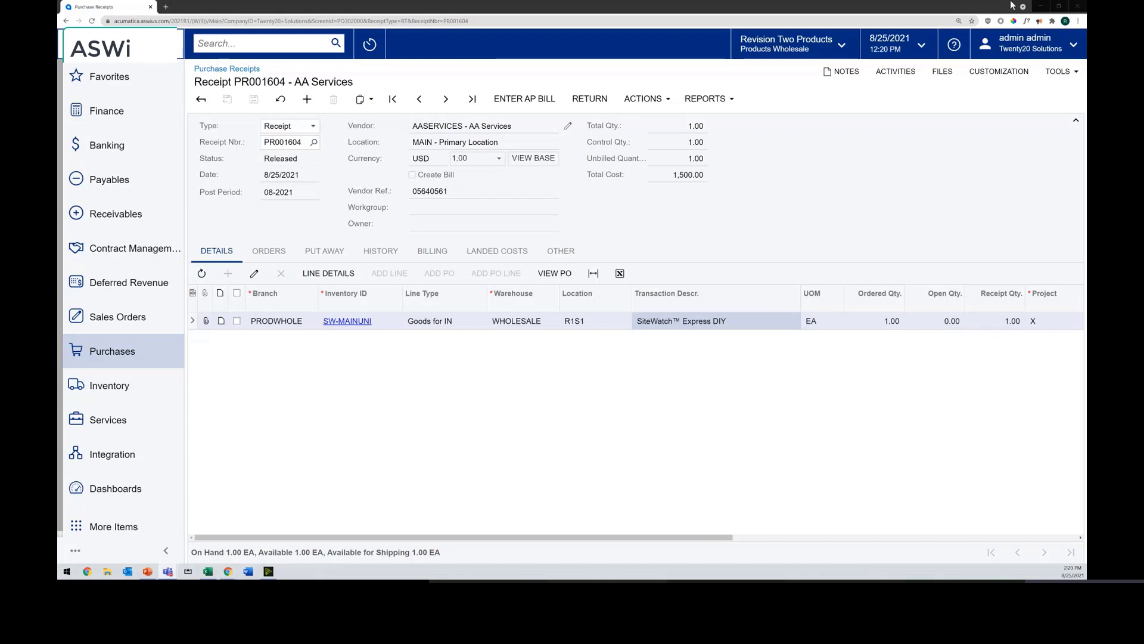
Duplicate the purchase receipt browser tab and load the customer portal at acumatica.aswius.com/2021R1portal in the copy.
left_click(216, 22)
right_click(135, 21)
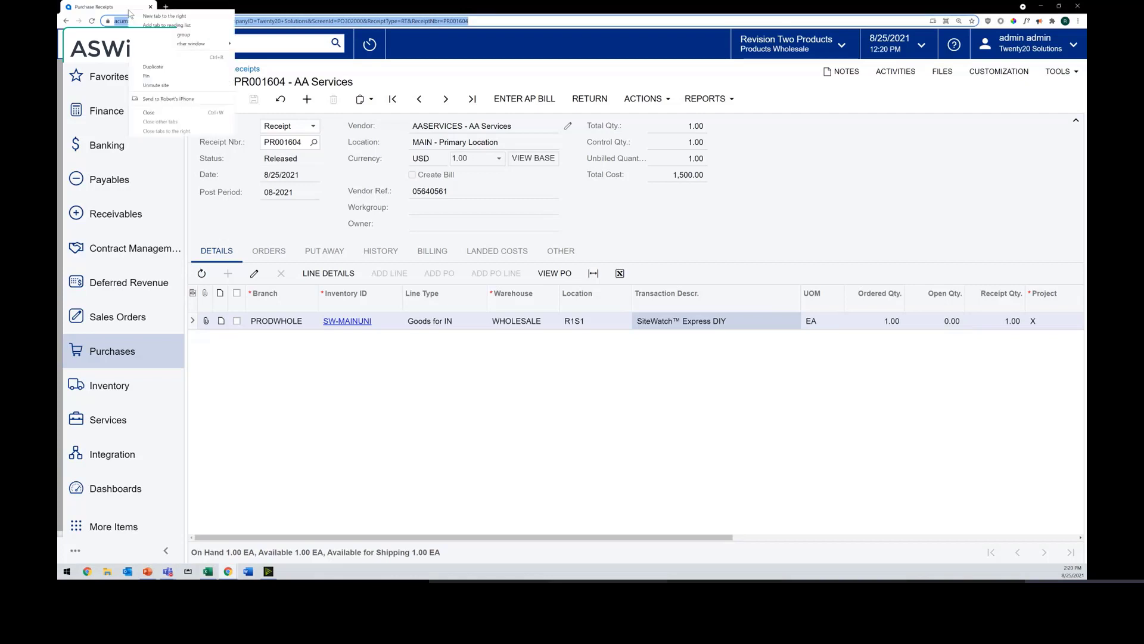
left_click(157, 69)
key("alt+Return")
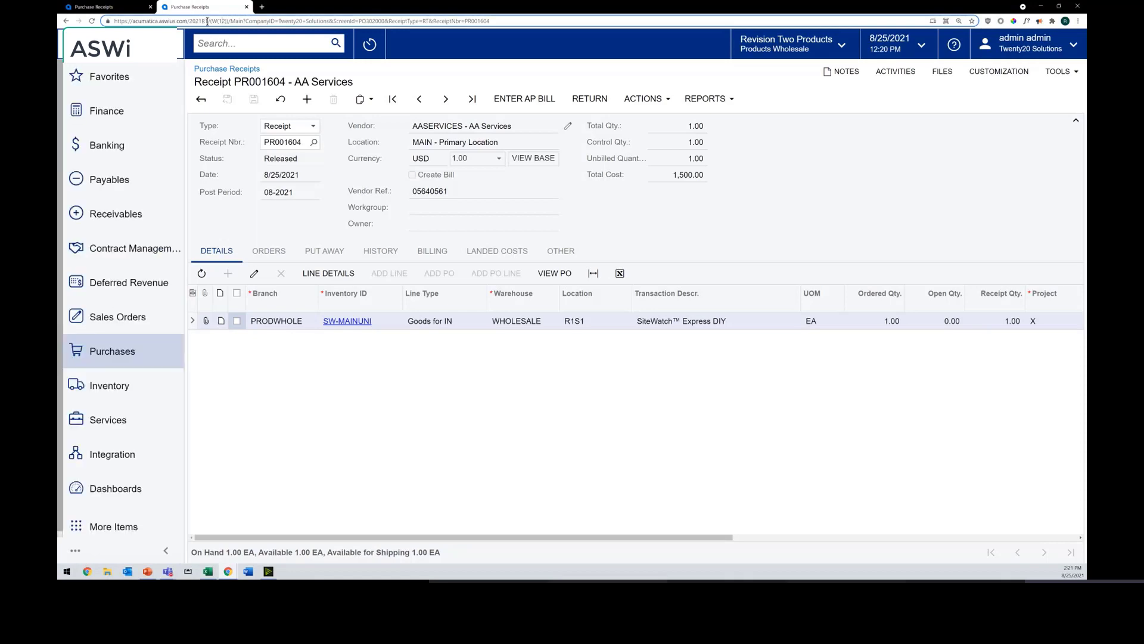
left_click_drag(207, 21, 668, 57)
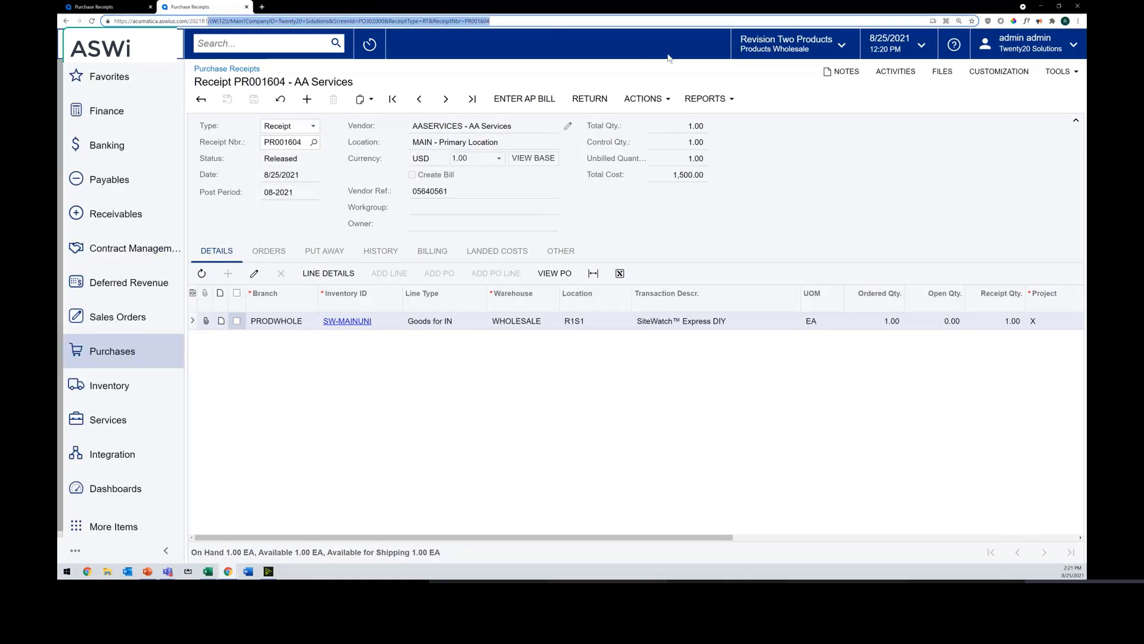
type("portal")
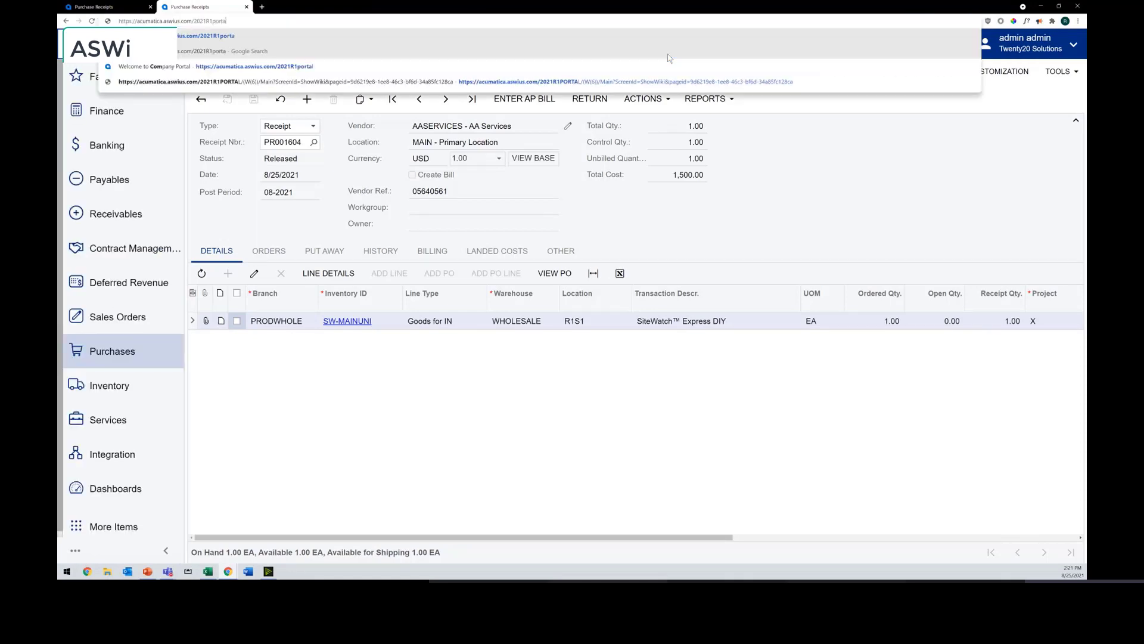
key("Return")
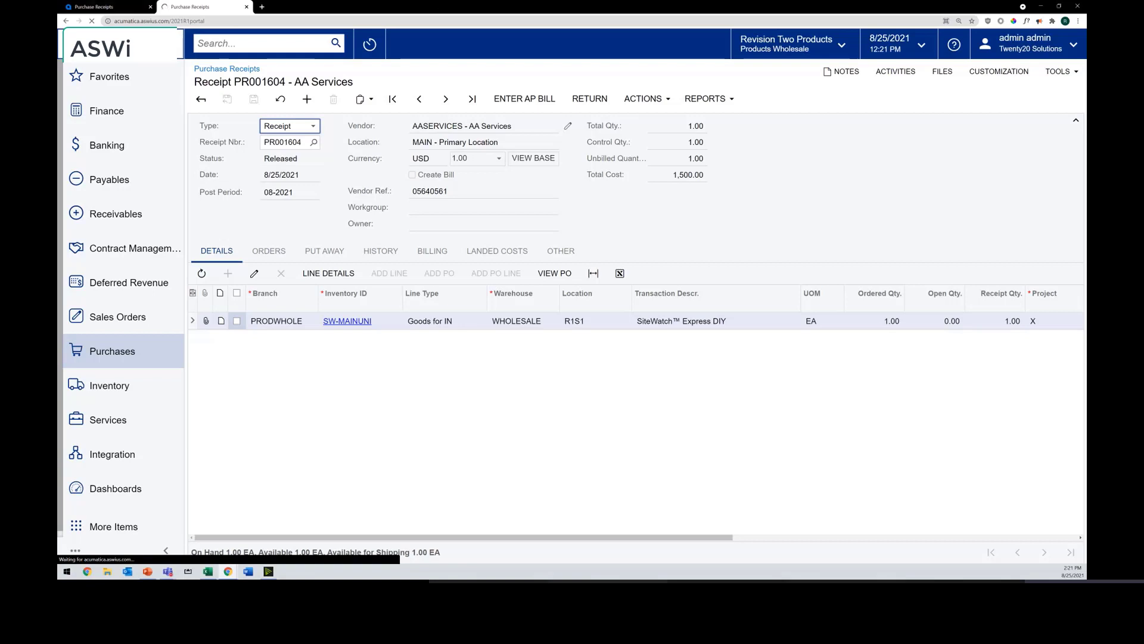
Search for "cases" in the original ERP browser tab and open the Cases list.
left_click(128, 7)
left_click(261, 42)
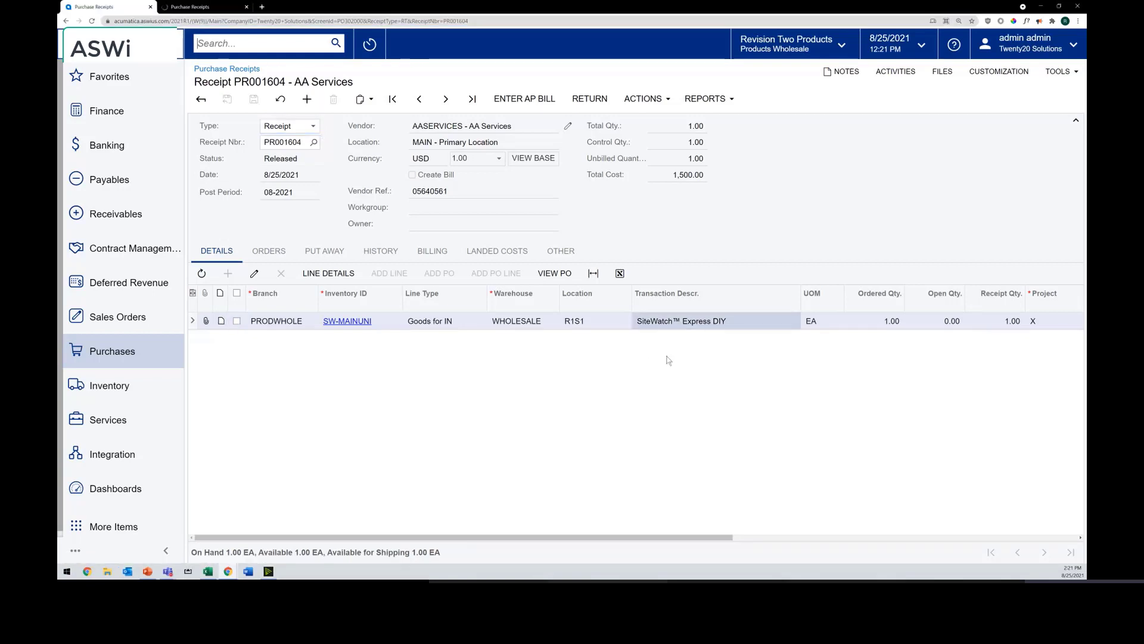
type("cases")
left_click(316, 162)
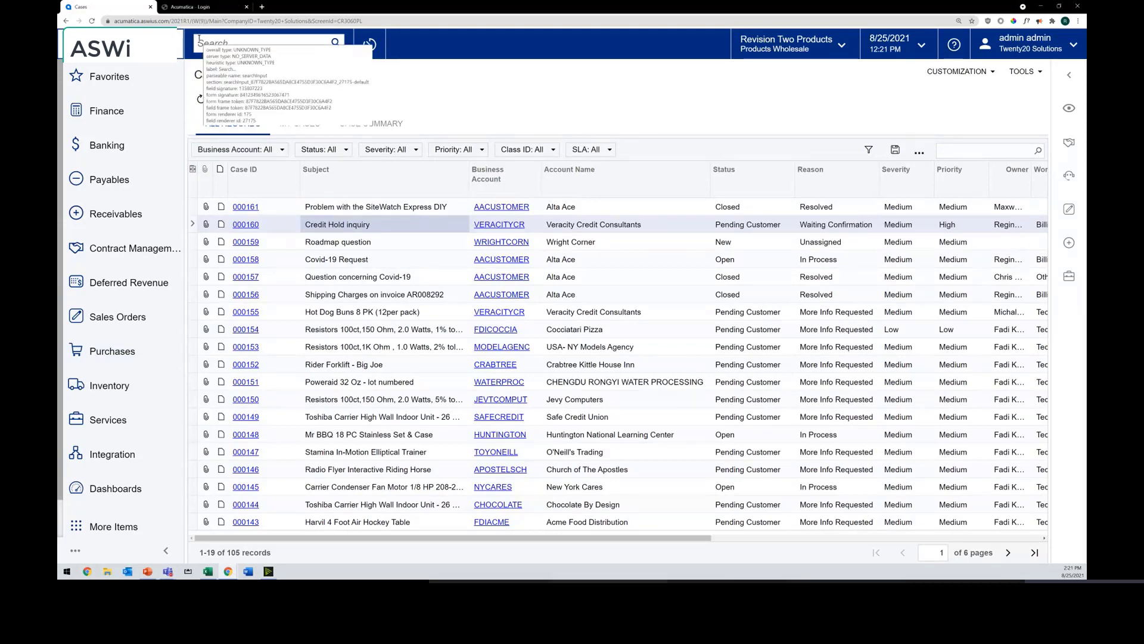
Sign in to the customer portal with the portal user account and its password, and dismiss the browser's password update offer.
left_click(194, 7)
left_click_drag(871, 244, 774, 243)
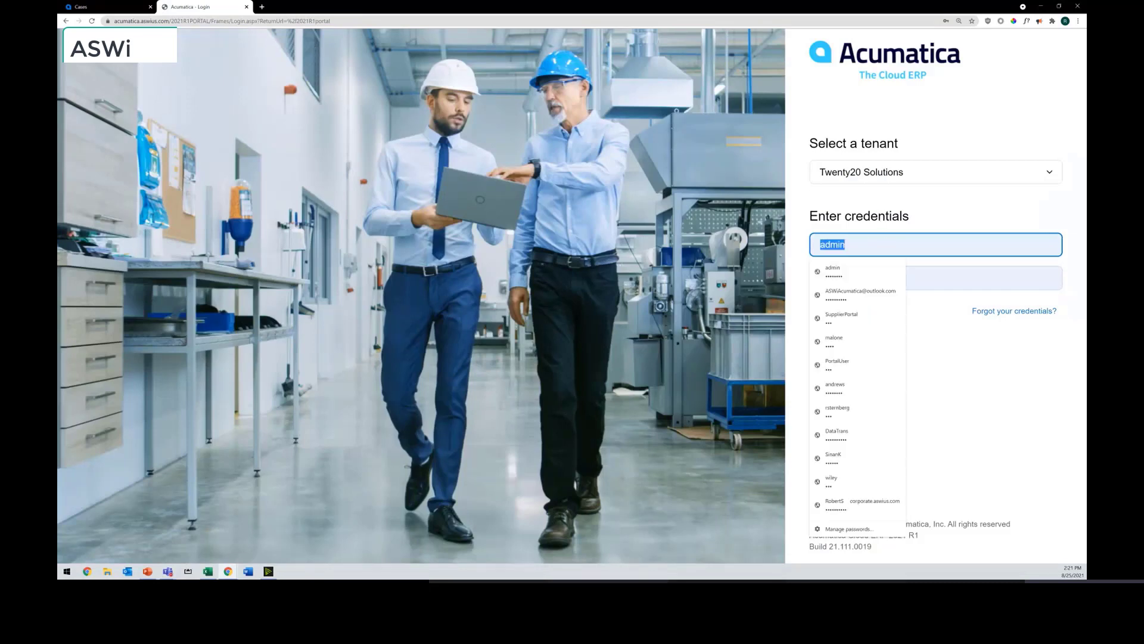
type("p")
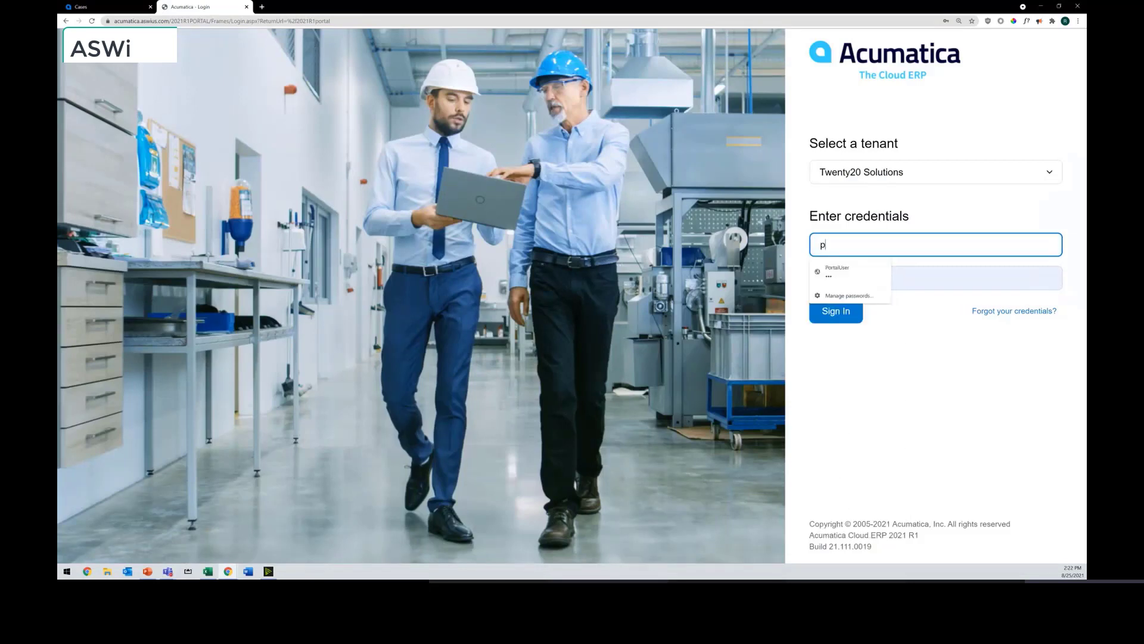
left_click(849, 272)
left_click_drag(898, 277, 693, 282)
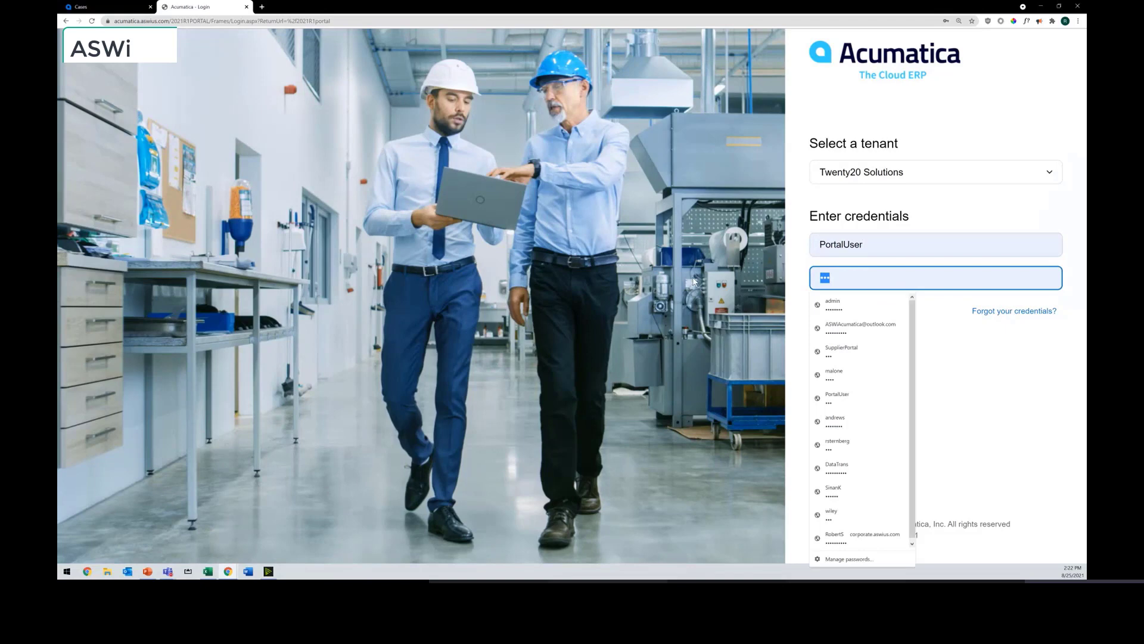
type("•••")
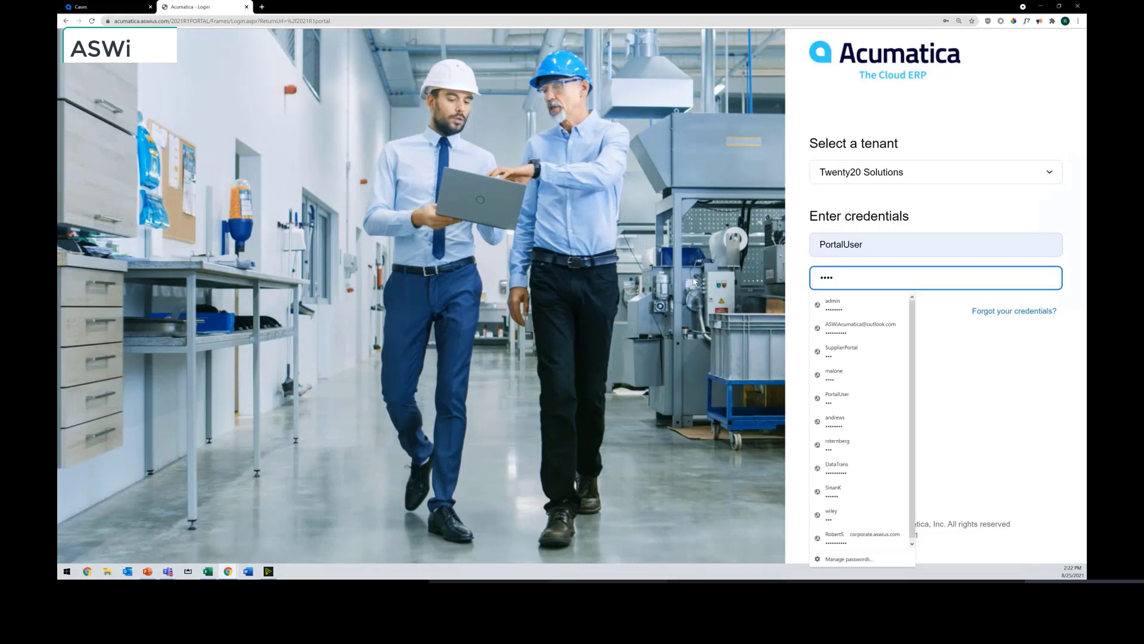
key("Return")
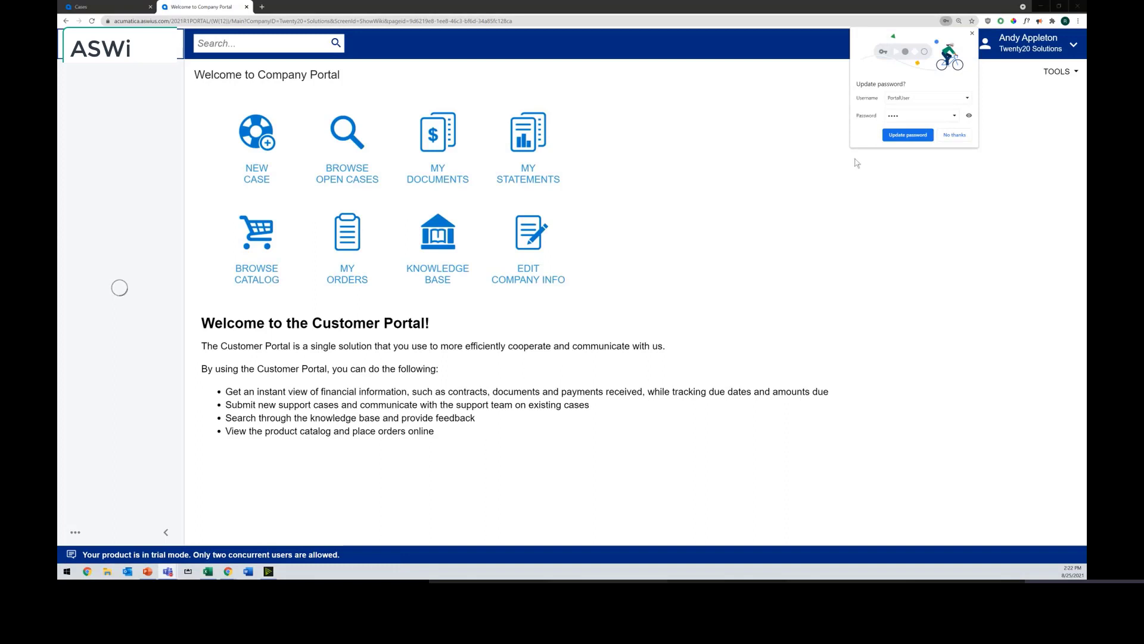
left_click(972, 35)
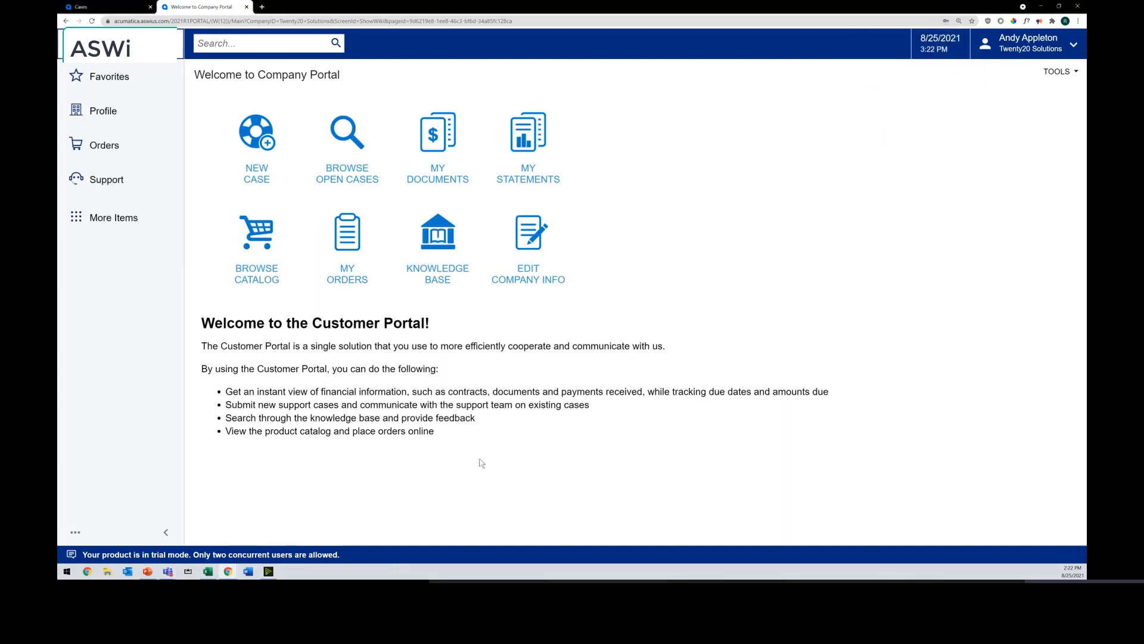
Start a new case in the customer portal and view the available contracts without choosing one.
left_click(258, 134)
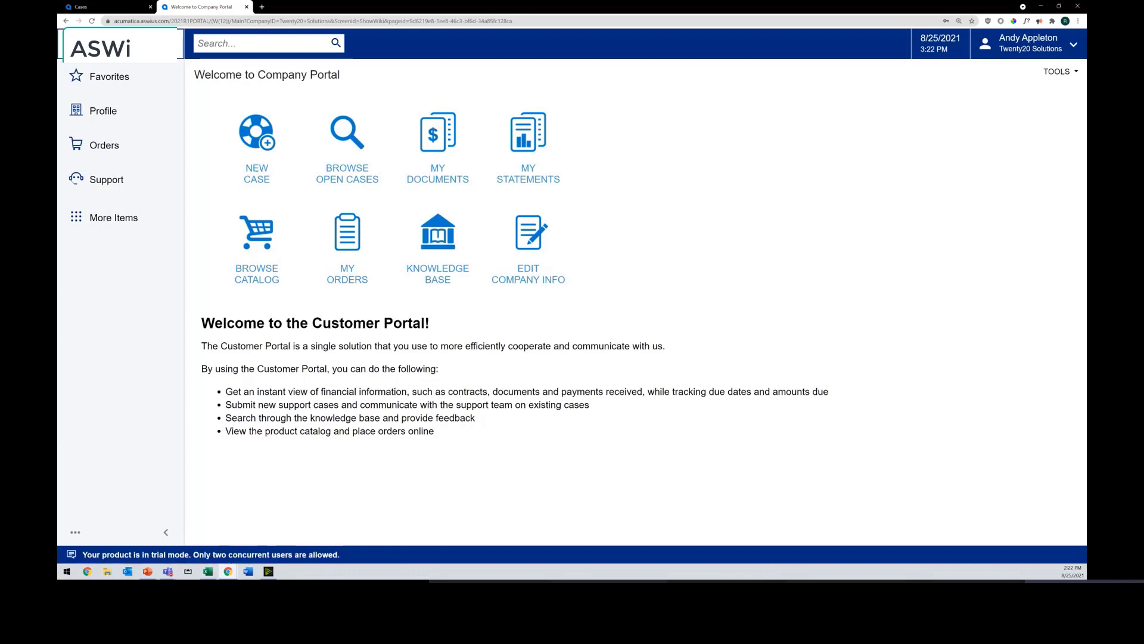
left_click(257, 175)
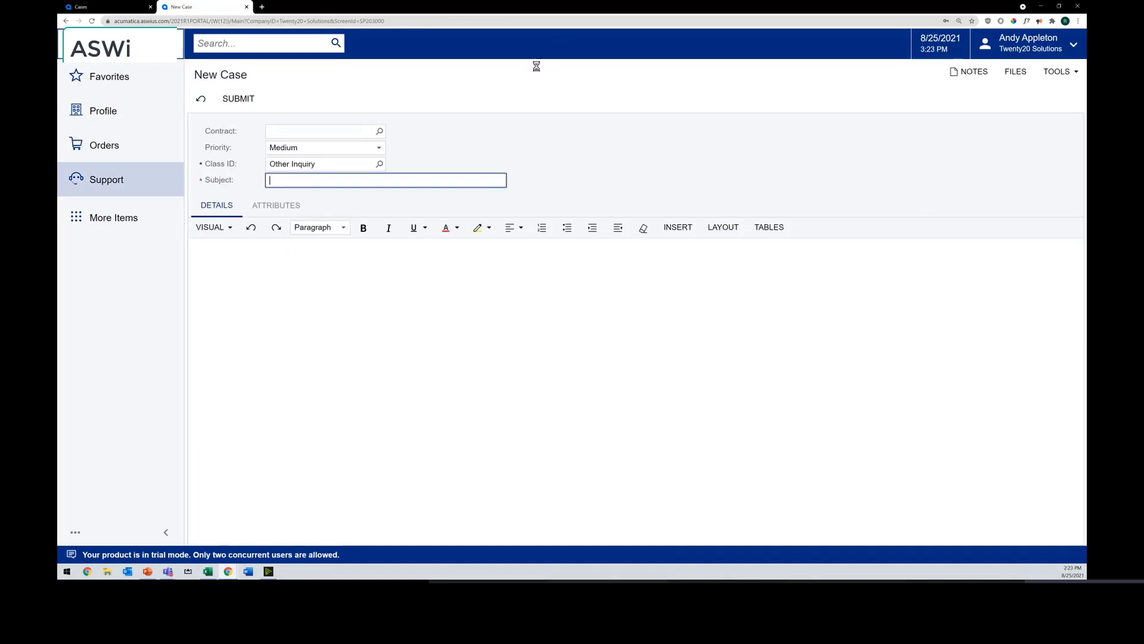
left_click(379, 131)
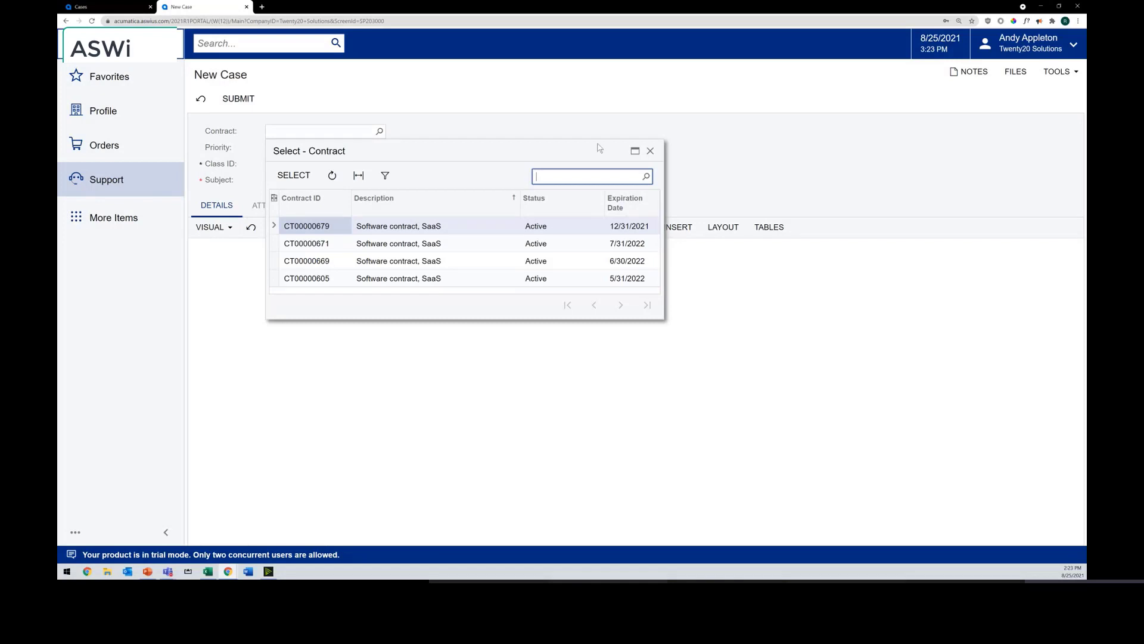
left_click(650, 152)
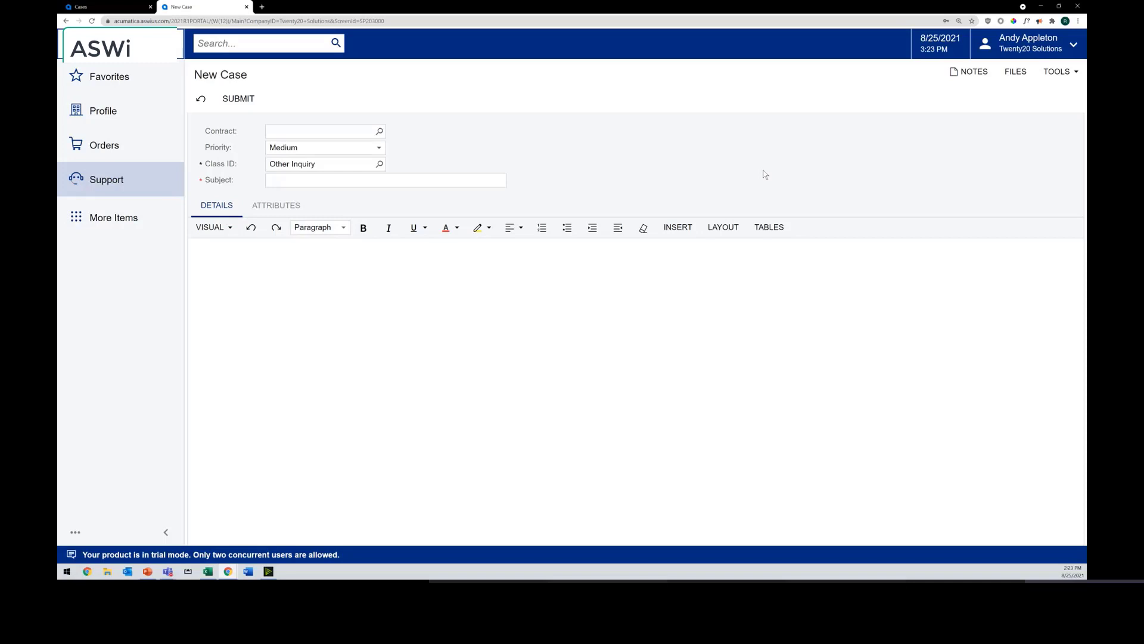
Set the case class to Product Support - Incident and the subject to "Site Watch - Motor for PTZ".
left_click(305, 180)
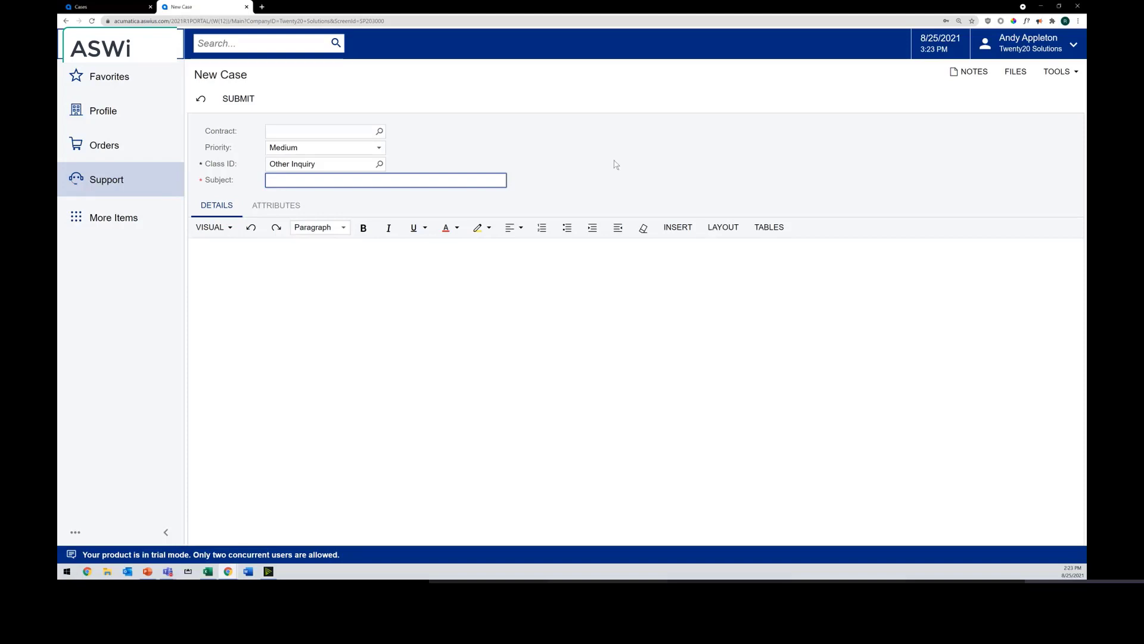
left_click(379, 164)
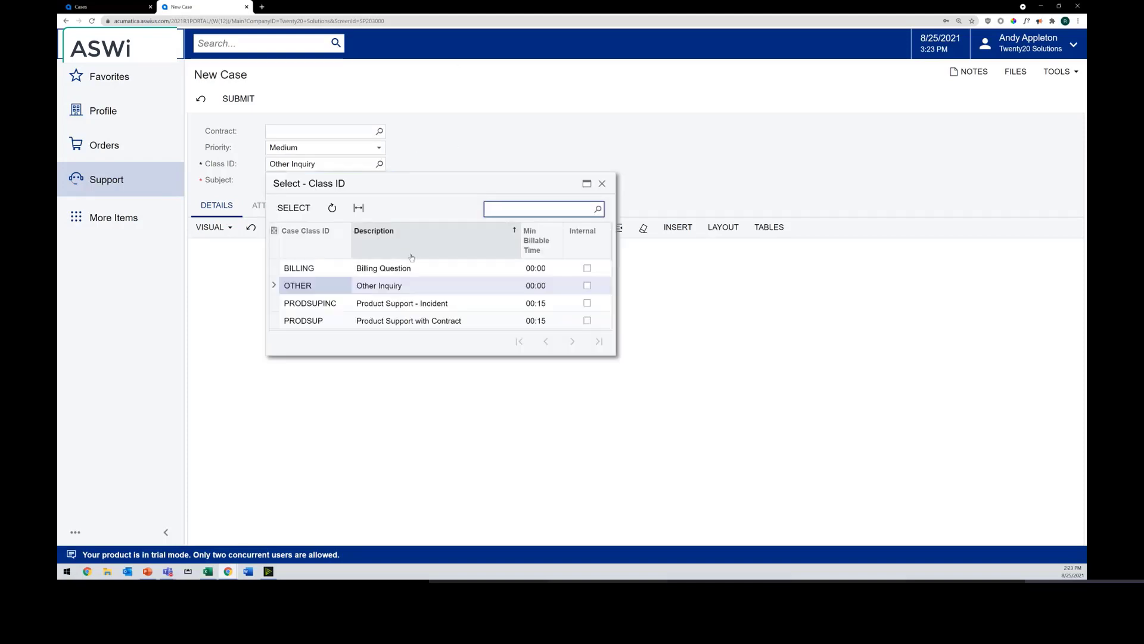
double_click(410, 304)
key("Tab")
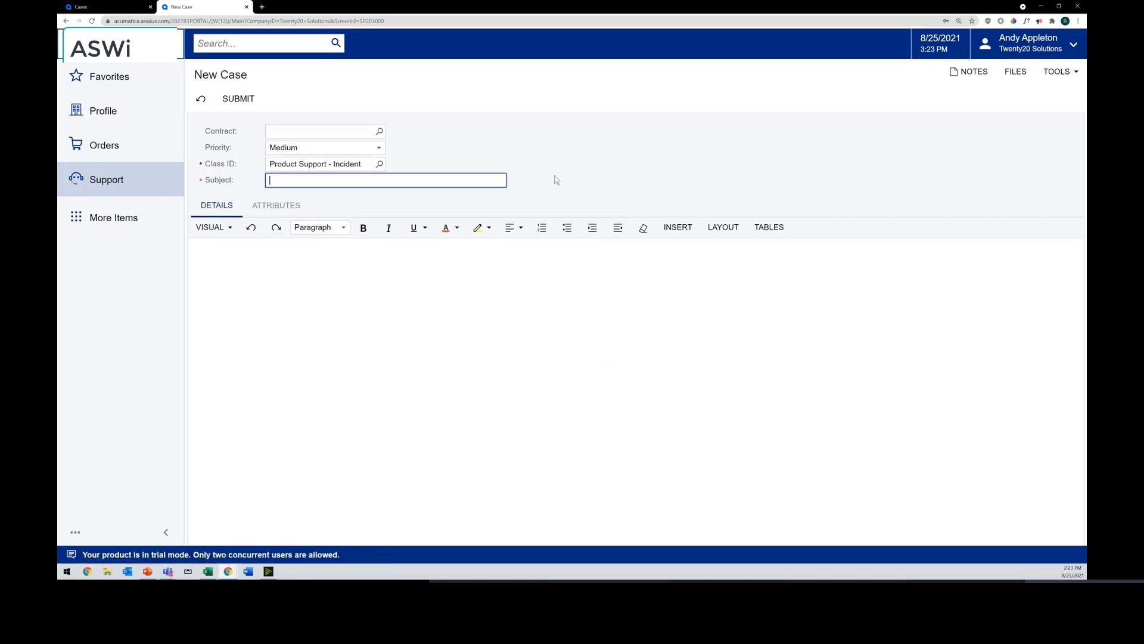
type("Site Watch - Motor for PTZ")
key("Tab")
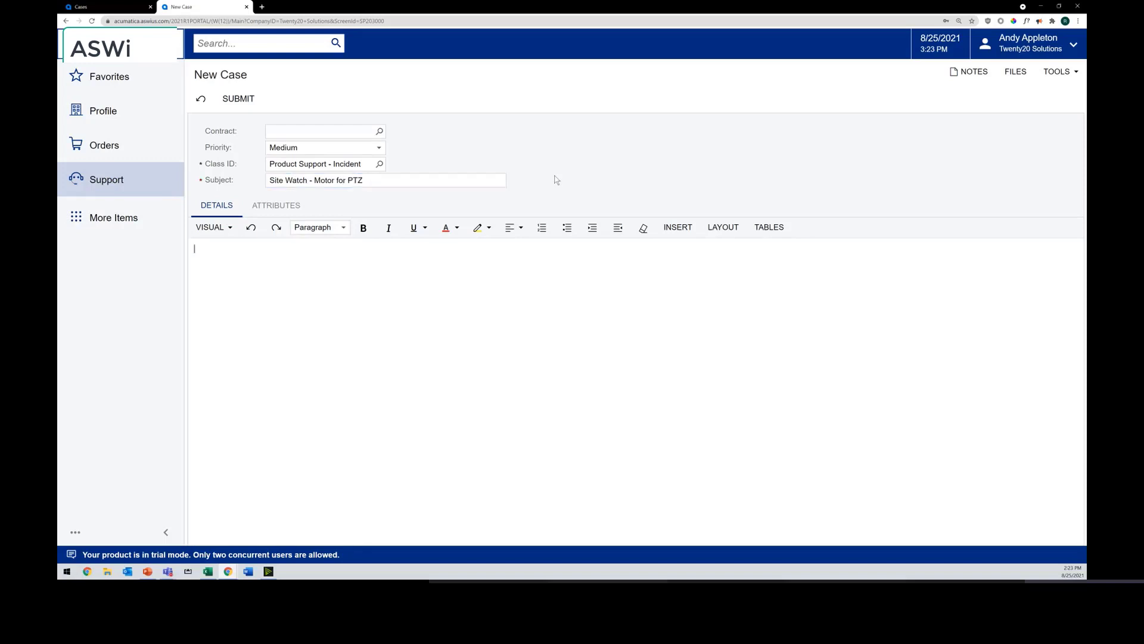
Enter "We received the item and the motor is not running" as the case details, correcting the misspelled word.
type("We recieved the item")
right_click(229, 248)
left_click(252, 254)
type("and the motor is not running")
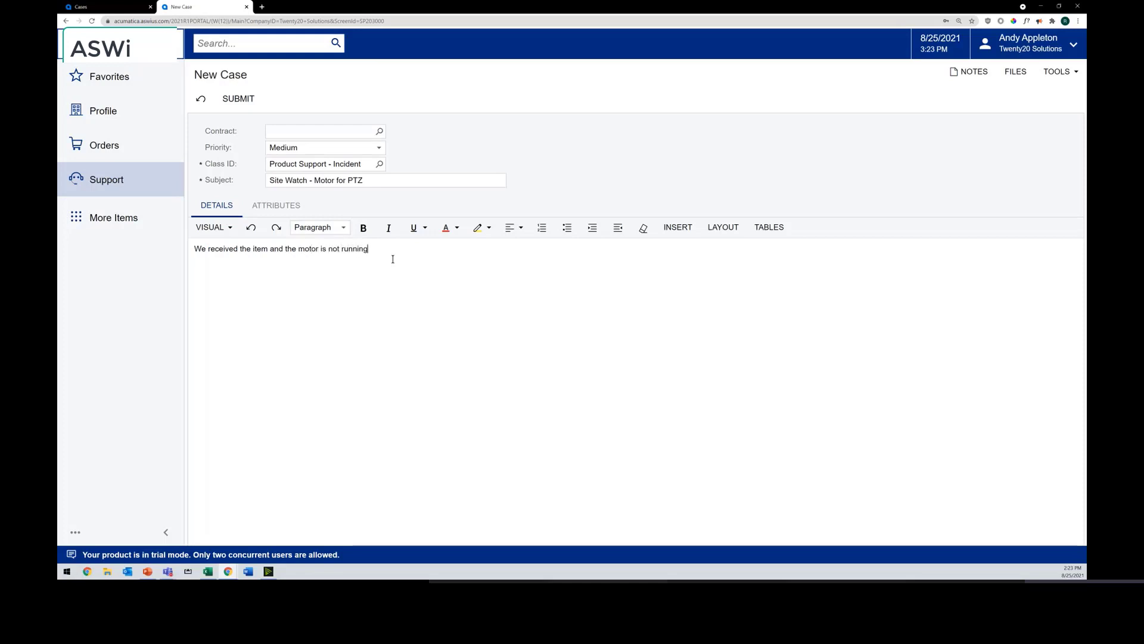
Extend the case details with ", makes humming noise." after "not running", correcting the misspelled last word.
type(", makes humming no")
type("ize")
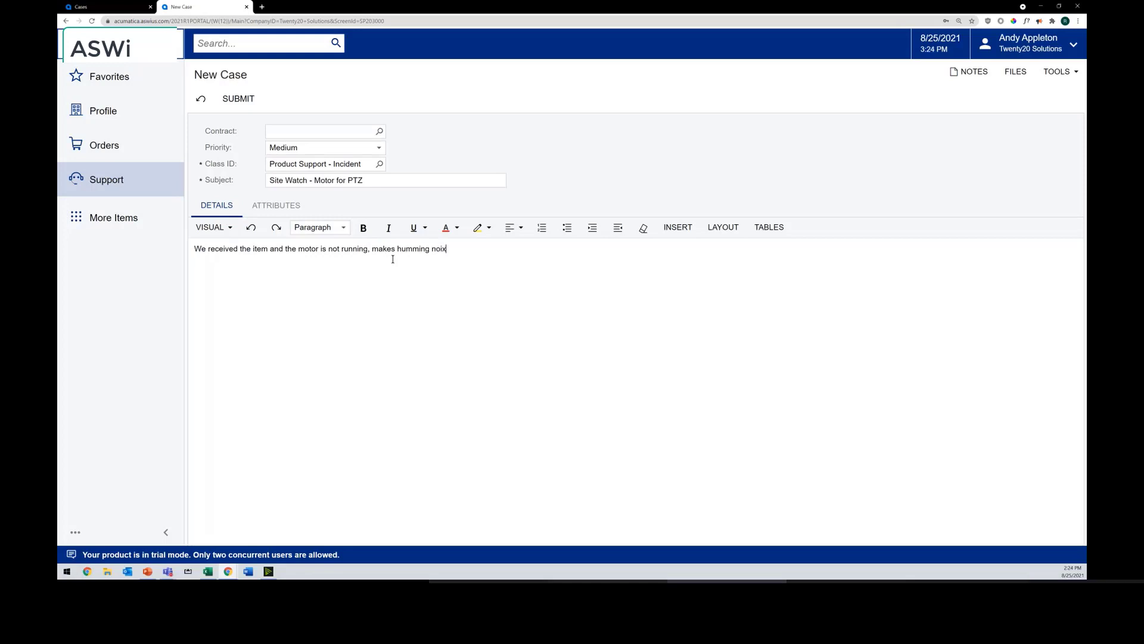
key("BackSpace")
key("BackSpace")
type("se.")
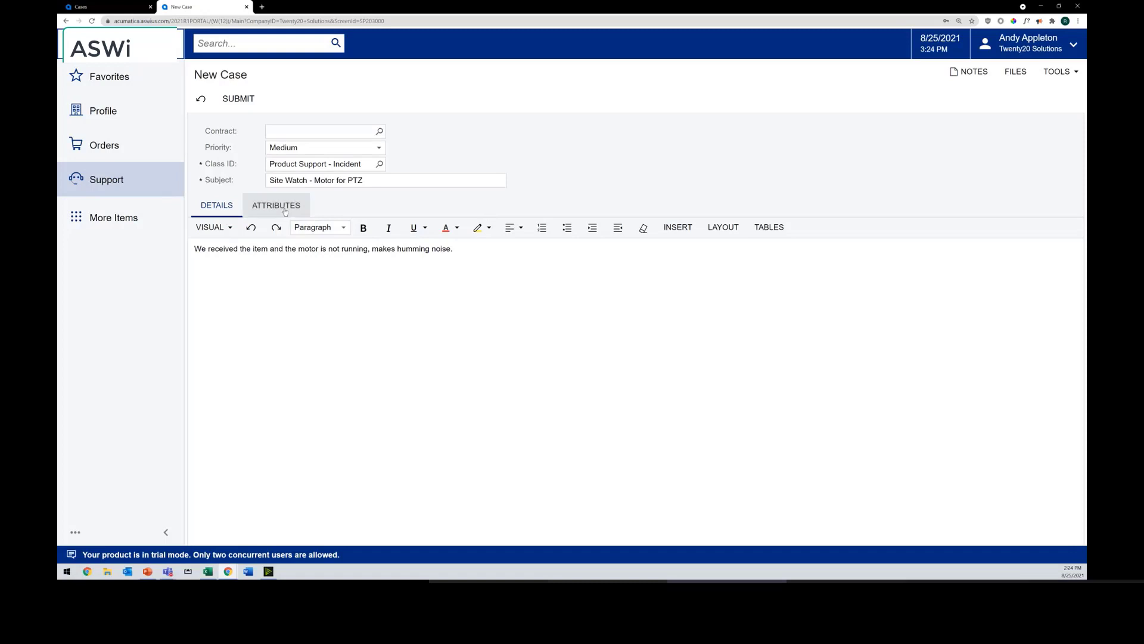
Fill in the case attributes with product "Site Watch Express DIY" and purchase date 8/25/2021, and submit the case.
left_click(263, 207)
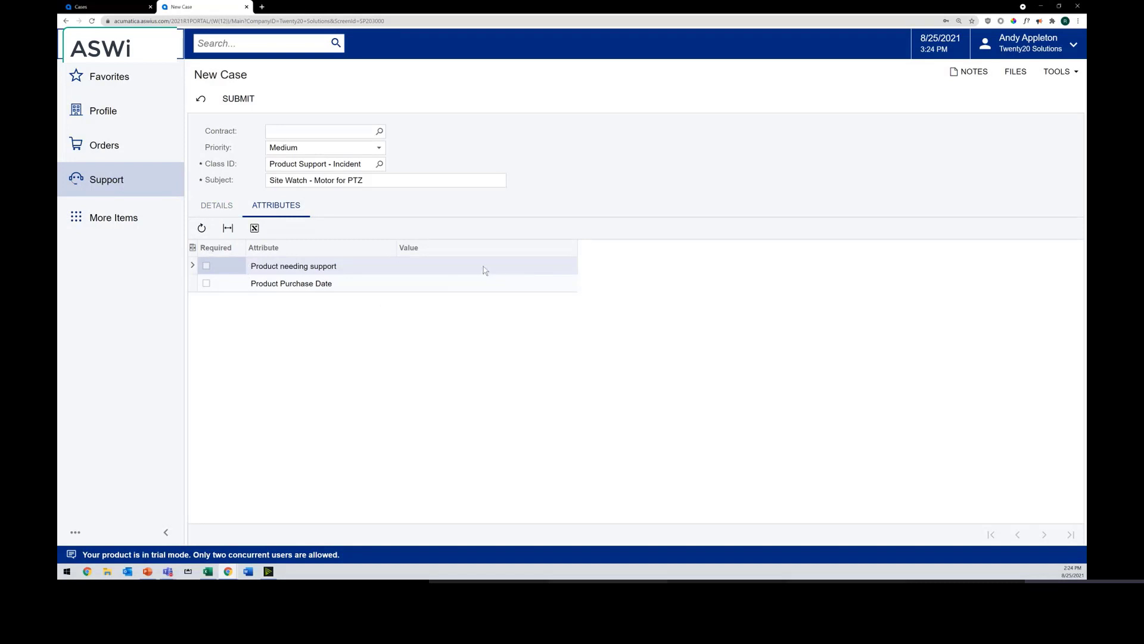
left_click(514, 266)
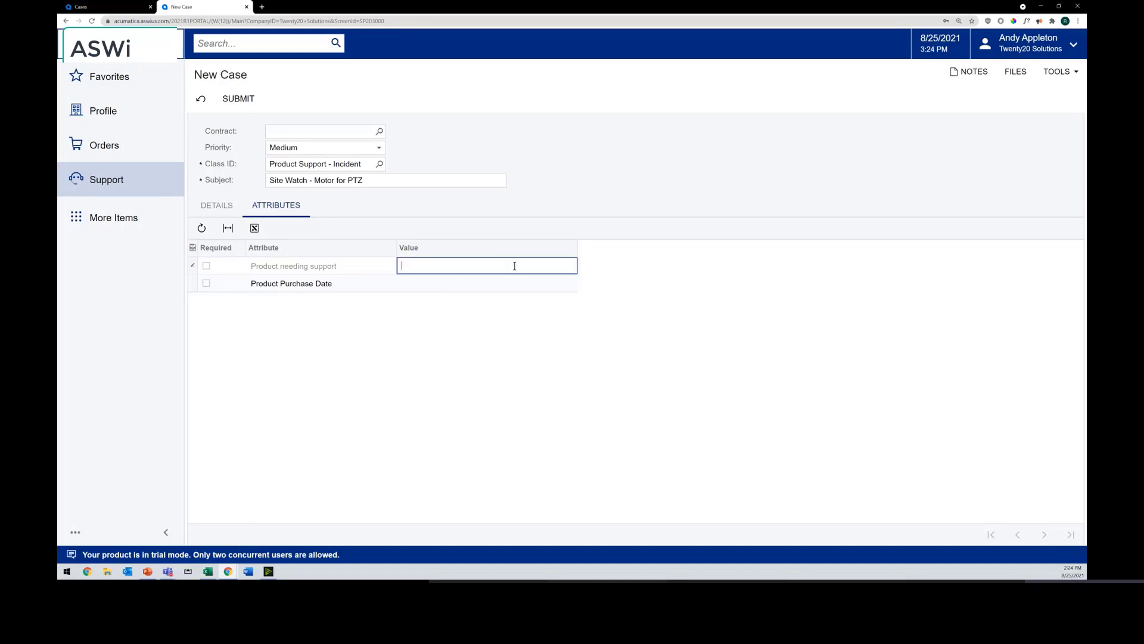
type("Site Watch Express DIY")
key("Tab")
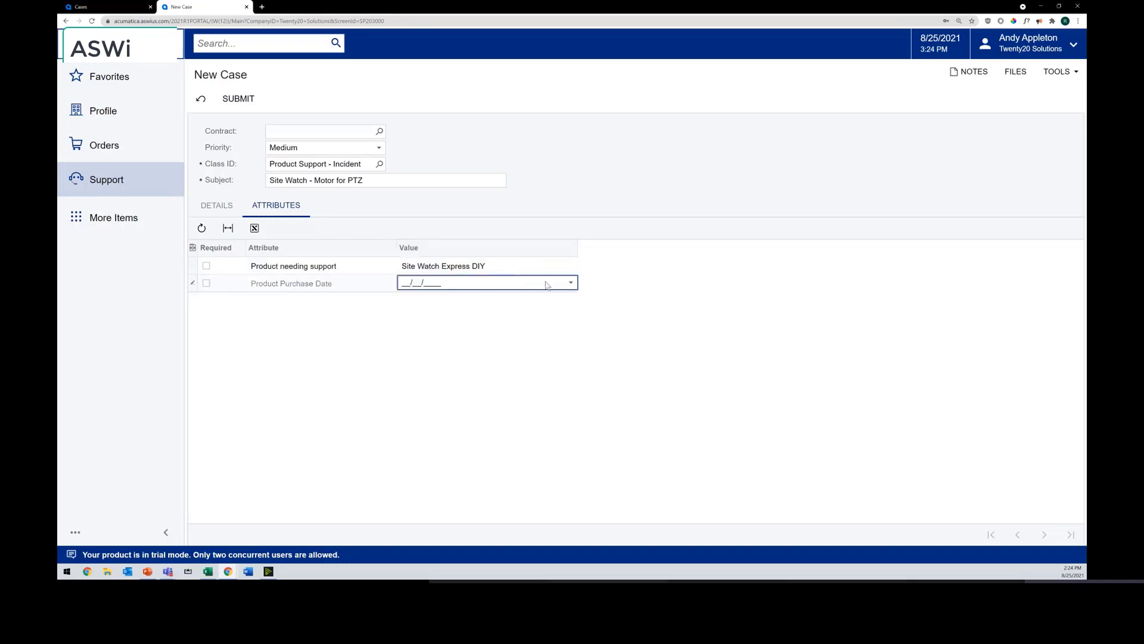
left_click(573, 283)
left_click(437, 441)
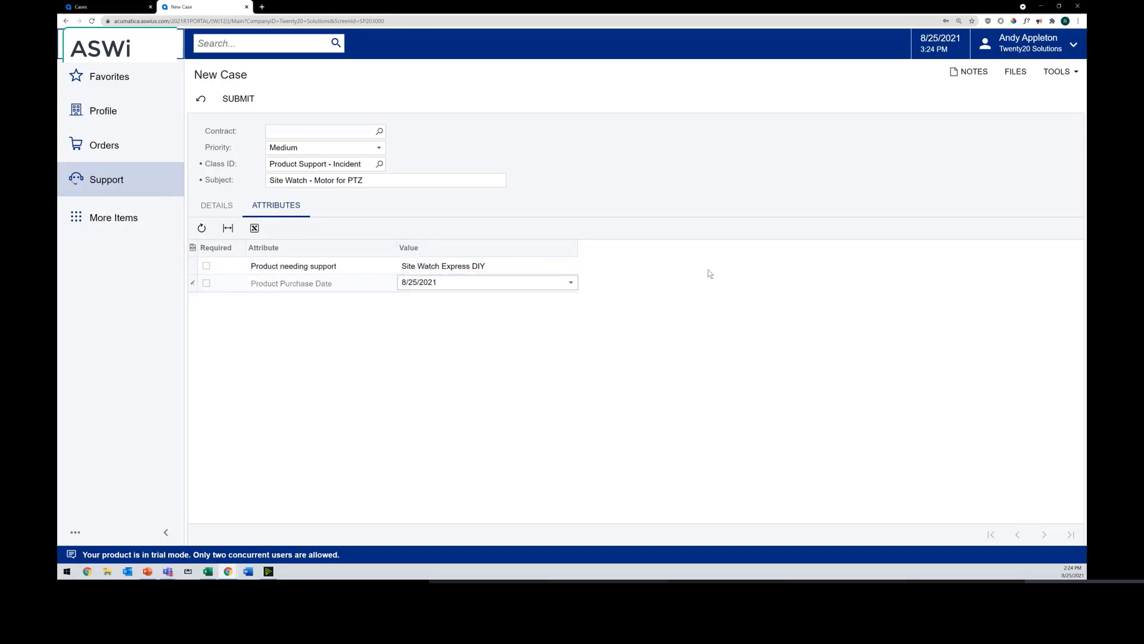
left_click(241, 100)
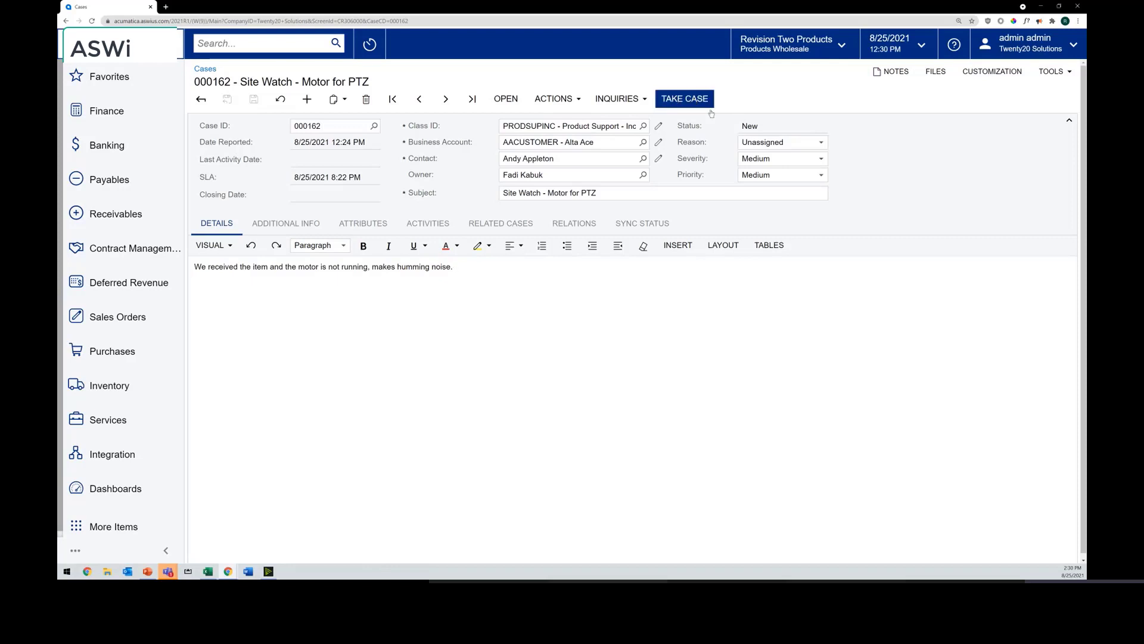
Take ownership of the submitted Site Watch - Motor for PTZ case and check its owner.
left_click(683, 102)
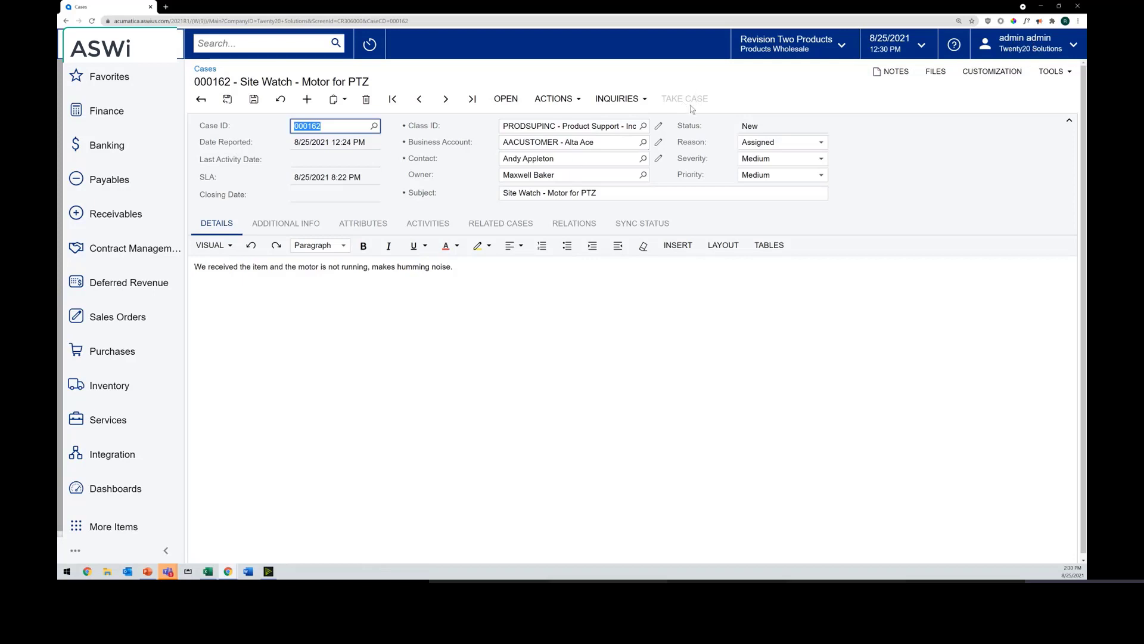
left_click(523, 177)
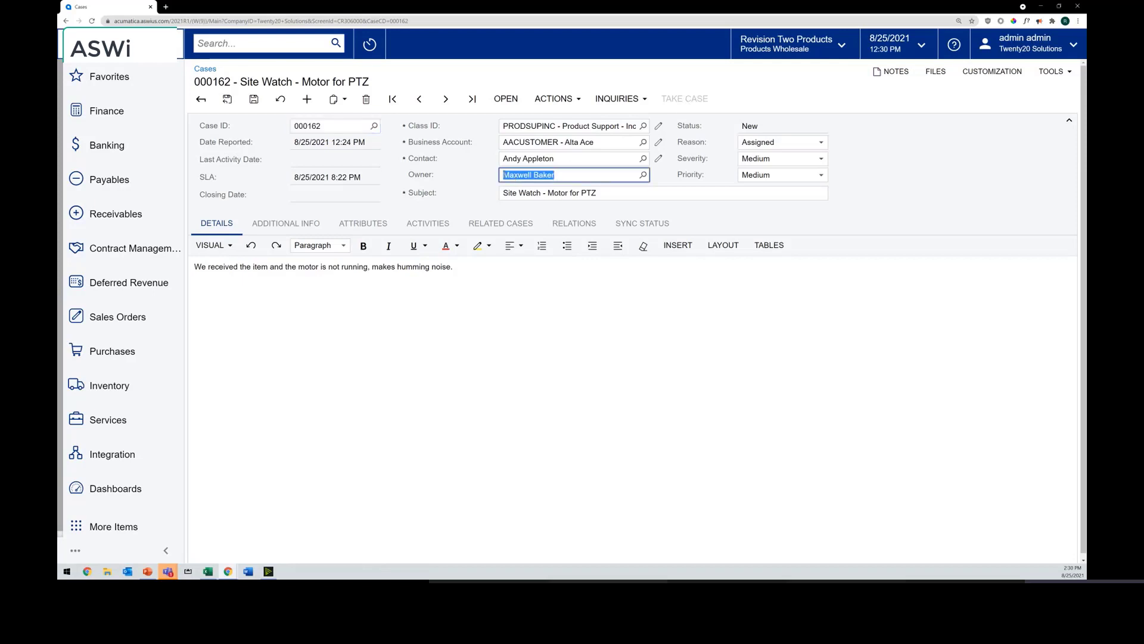
left_click(962, 174)
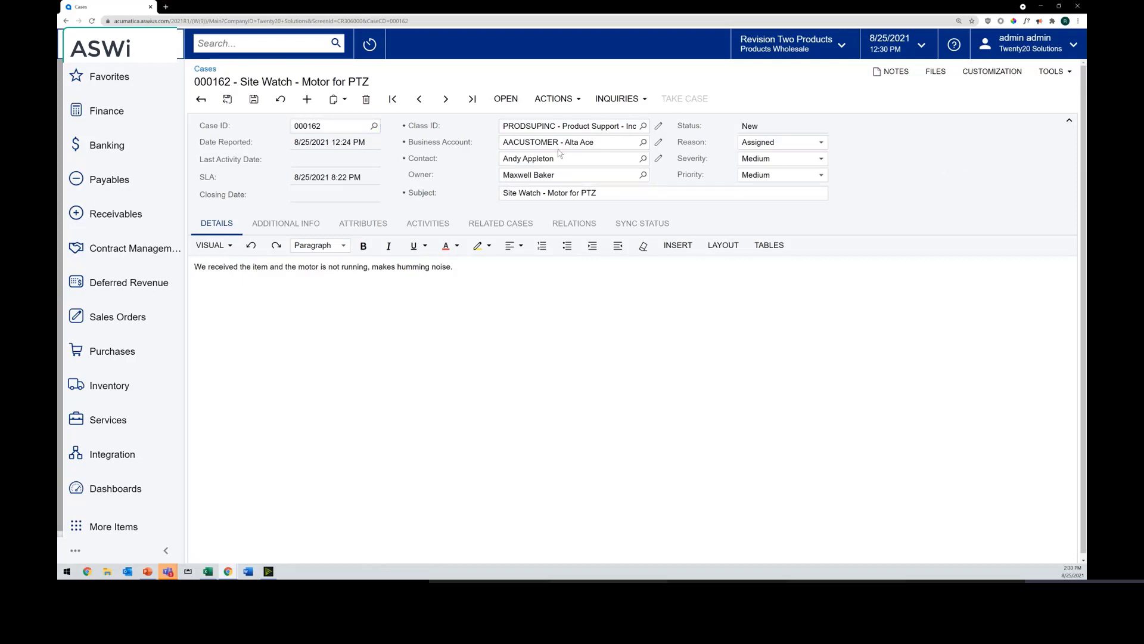
Open the case with the reason In Process, keeping the proposed owner.
left_click(510, 102)
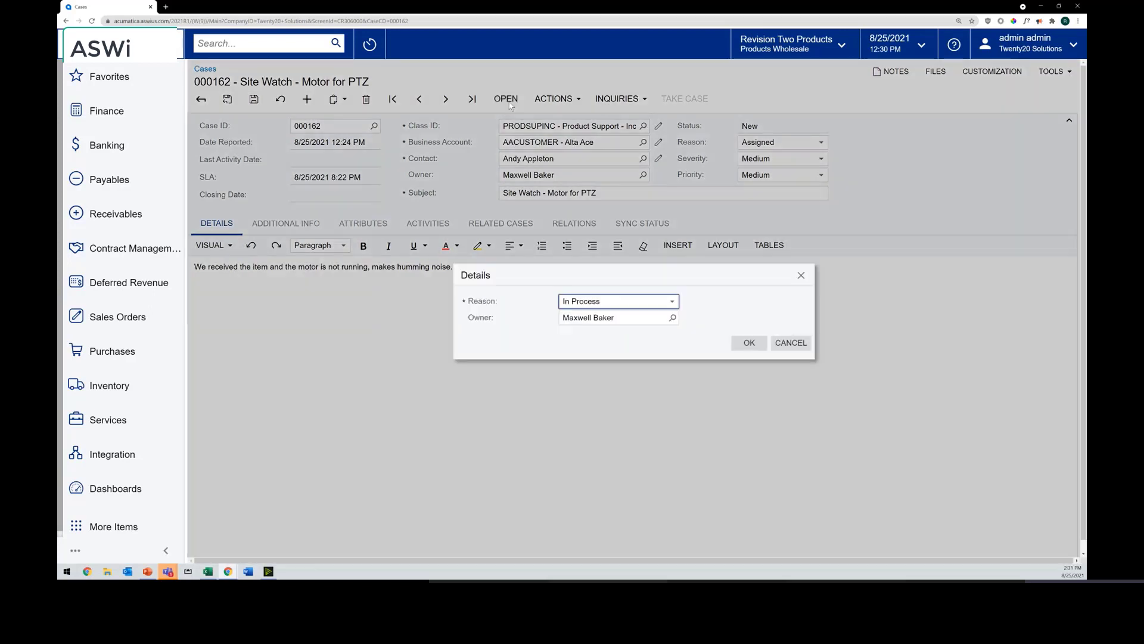
left_click(640, 306)
left_click(640, 306)
left_click(749, 343)
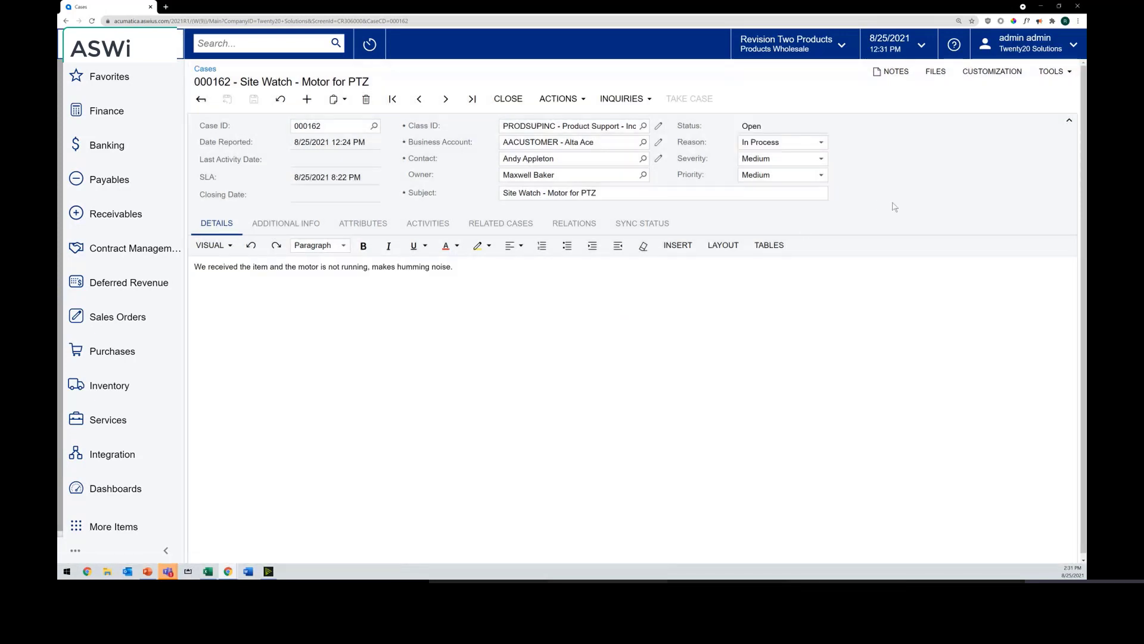
Add an email activity to the case reading "We are working the issue." and send it to the case contact.
left_click(428, 224)
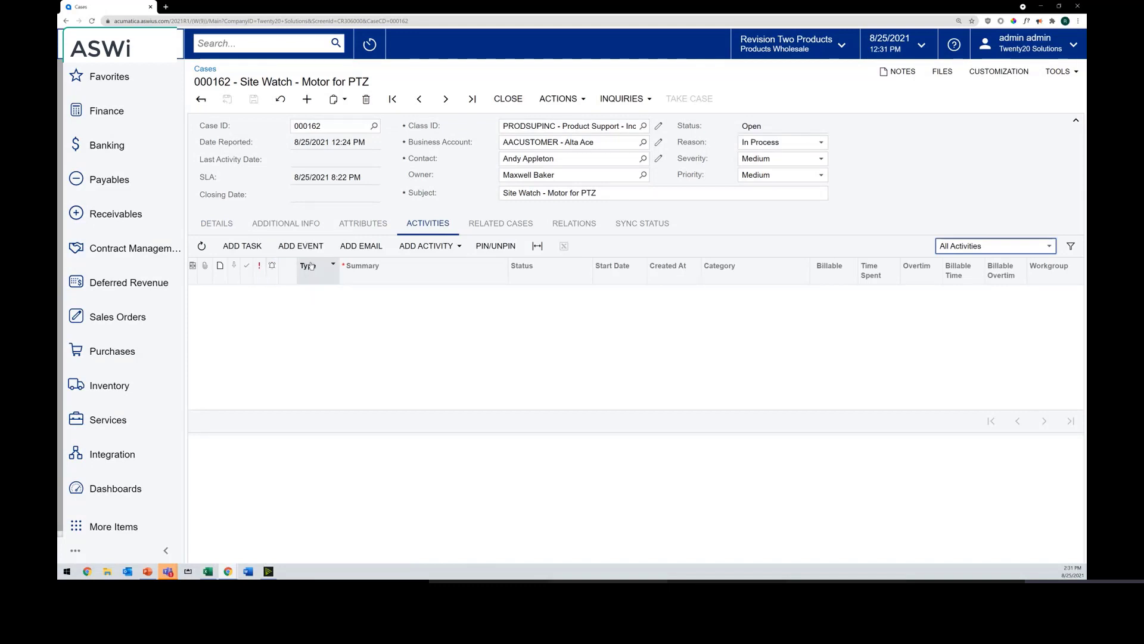
left_click(361, 245)
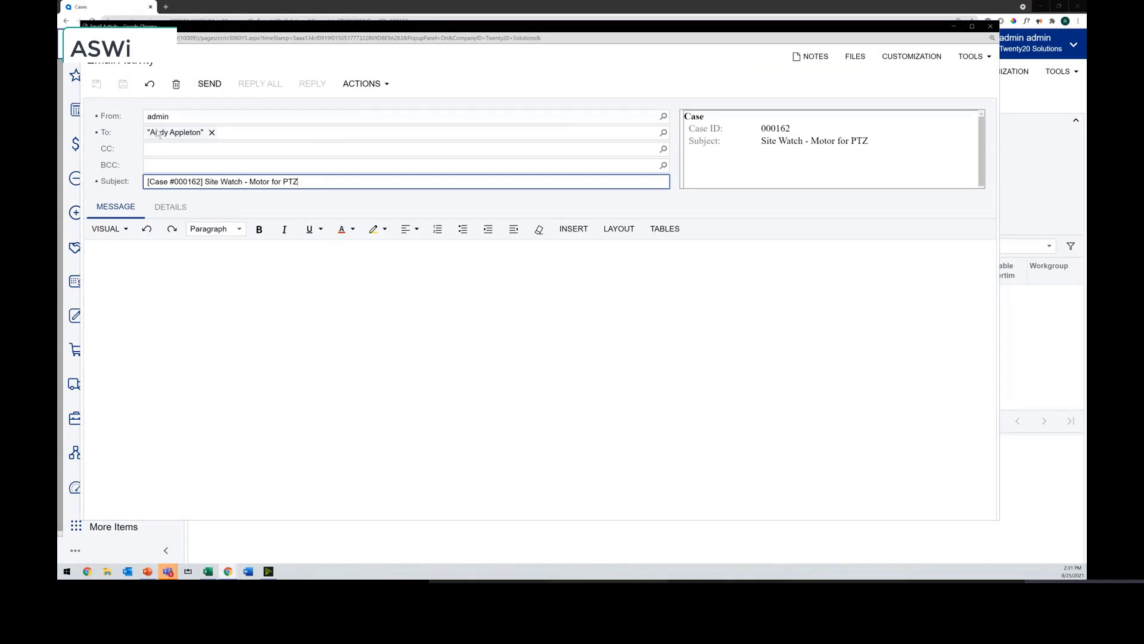
mouse_move(185, 135)
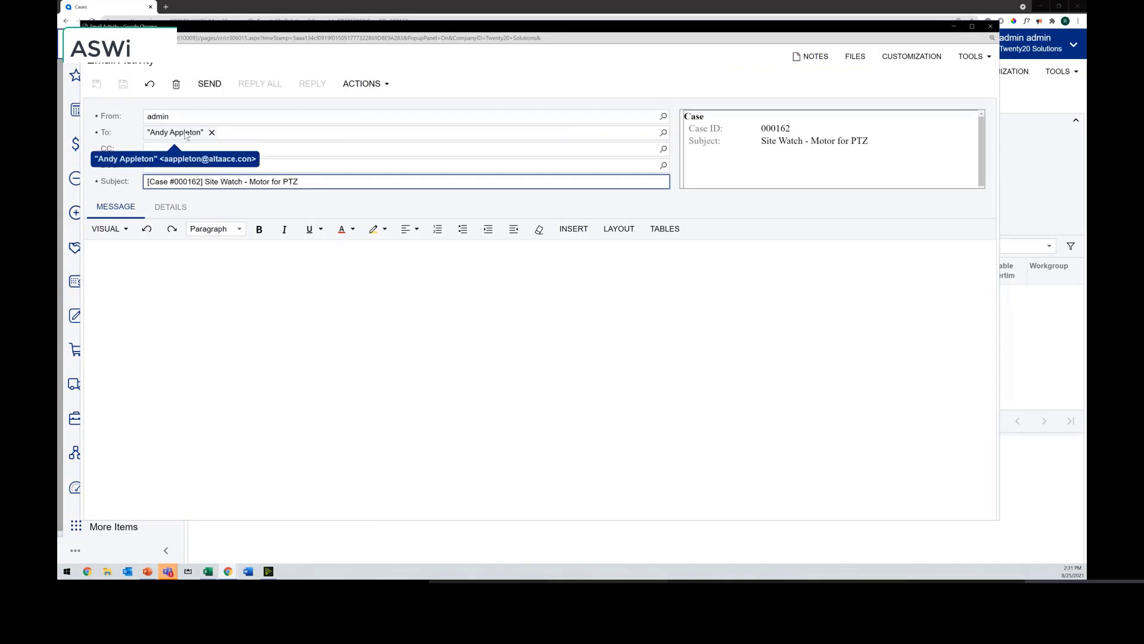
left_click(201, 314)
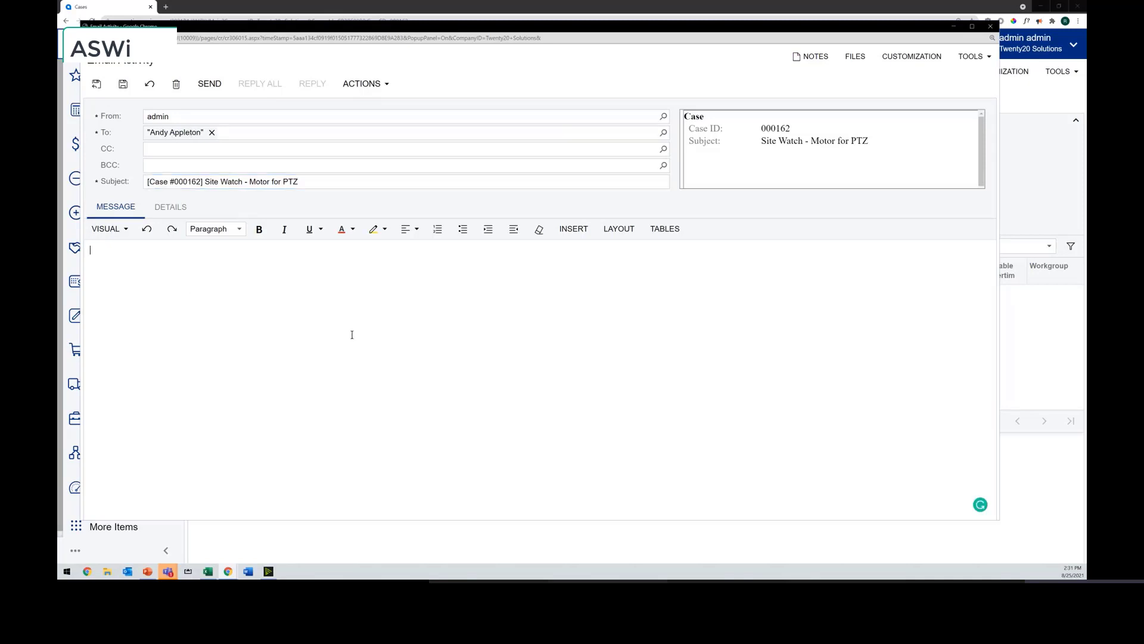
type("We are working the issue.")
left_click(208, 84)
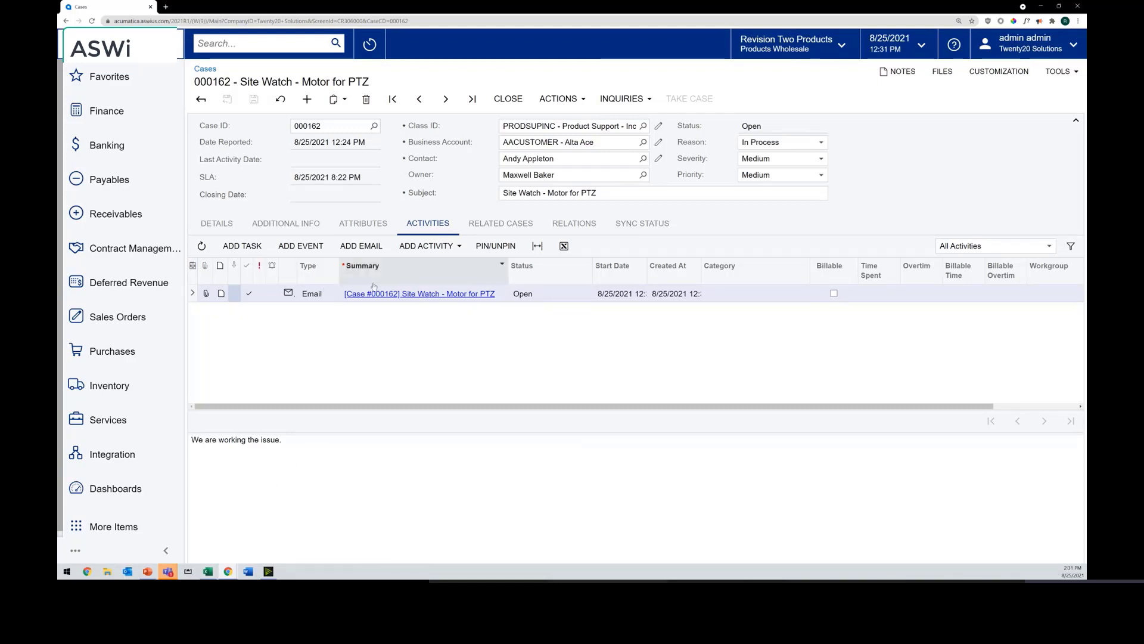
left_click(453, 257)
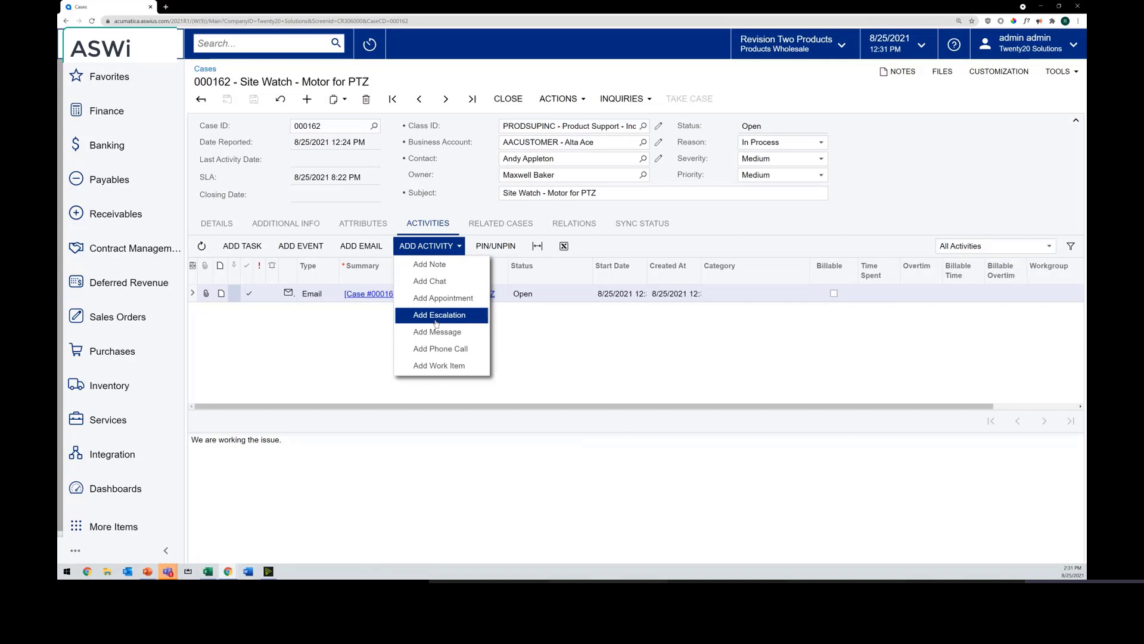
left_click(447, 246)
Create a service order from the case, keeping the proposed maintenance and repair type and Bronx Location, with no assignee or problem.
left_click(560, 99)
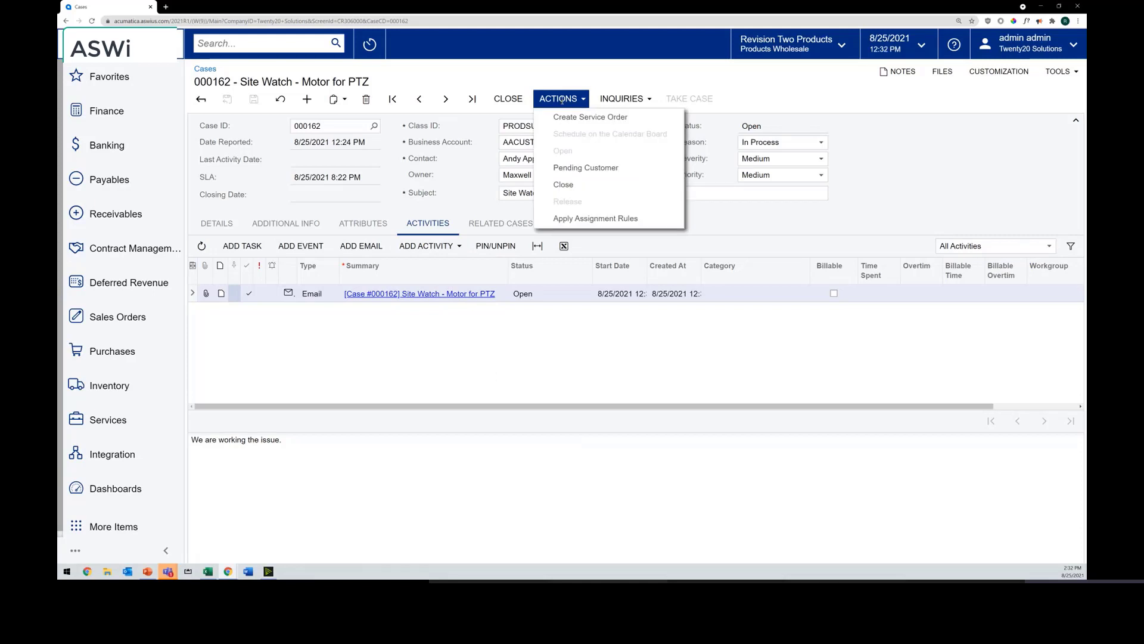
left_click(638, 120)
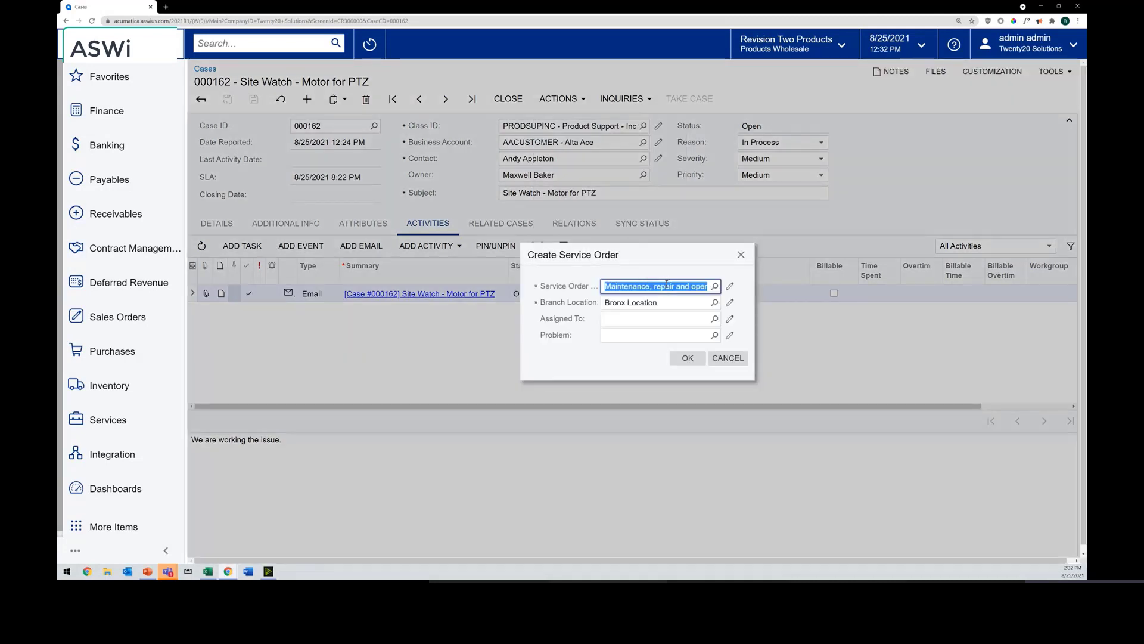
left_click_drag(677, 286, 659, 298)
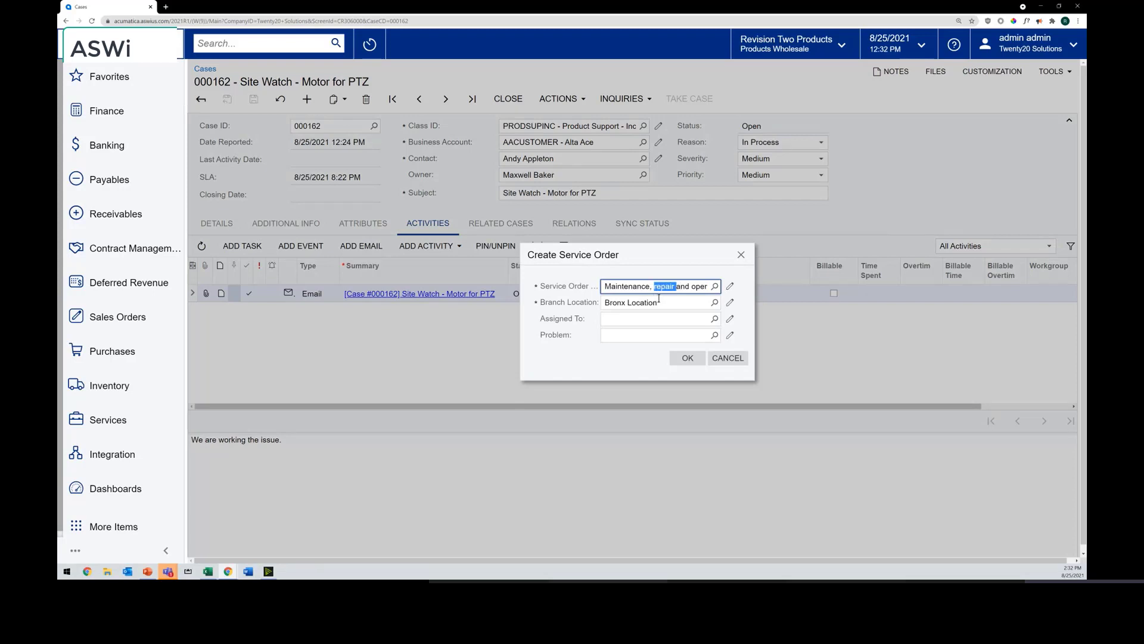
left_click(639, 291)
left_click(714, 319)
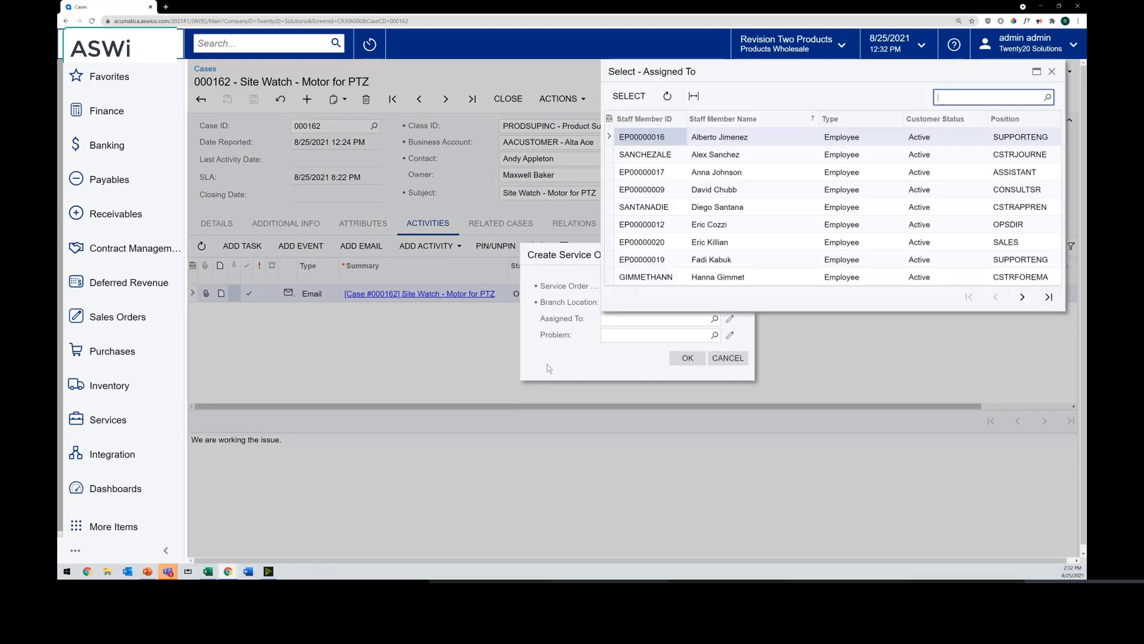
left_click(605, 320)
left_click(580, 348)
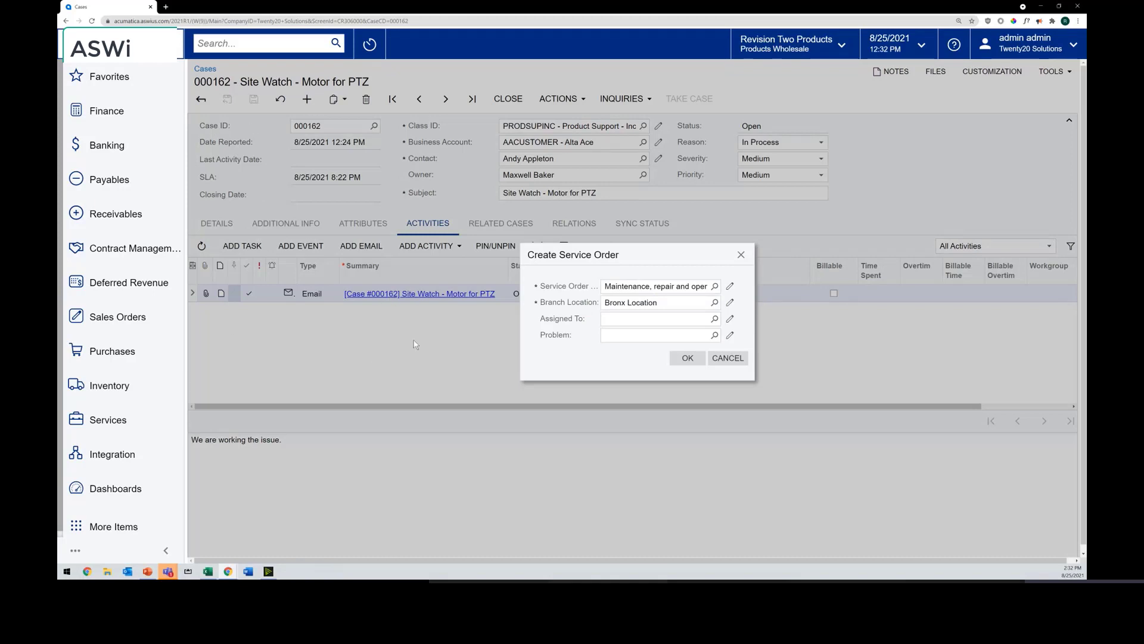
left_click(687, 358)
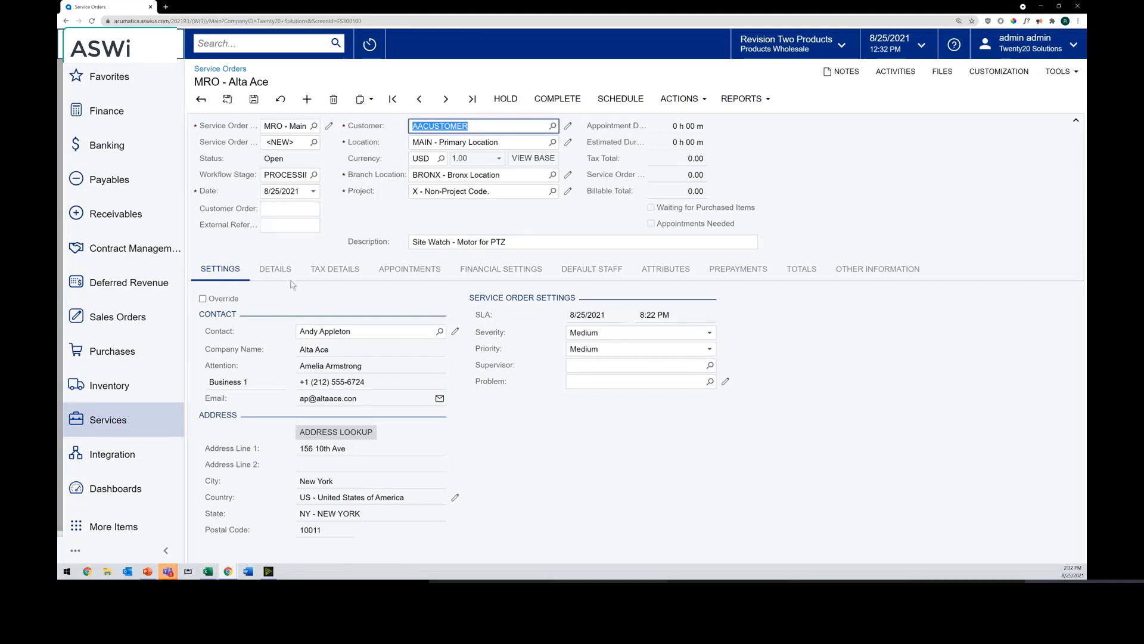
Add a Service line to the service order's details with the item MRO AC - Hardware Repair Service.
left_click(274, 268)
left_click(228, 291)
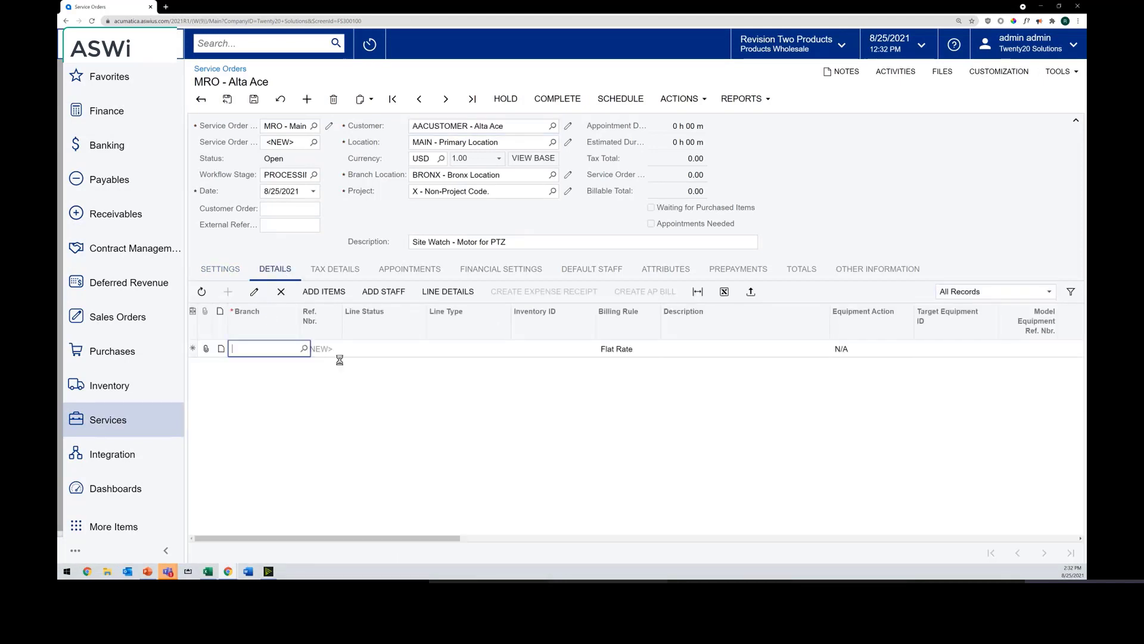
left_click(444, 356)
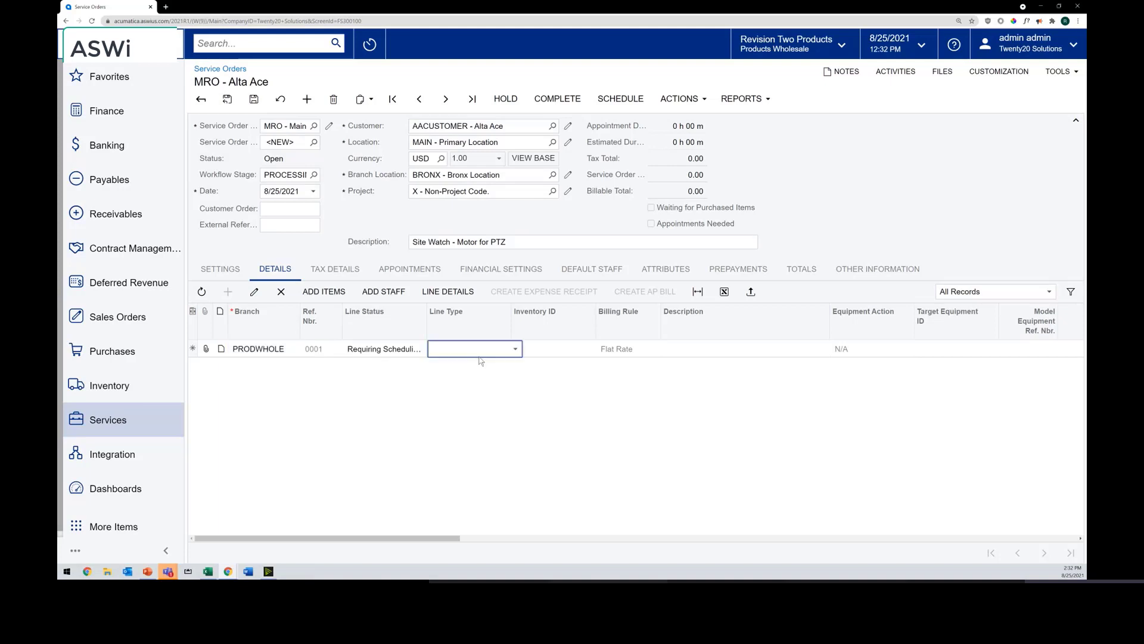
left_click(516, 350)
left_click(516, 362)
left_click(536, 350)
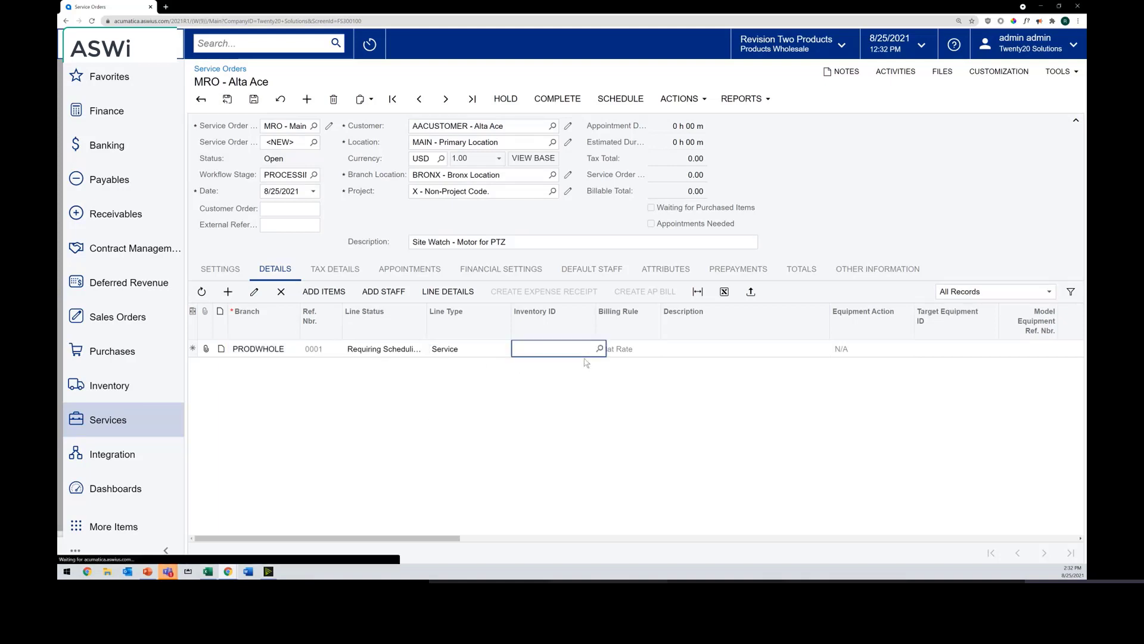
type("repair")
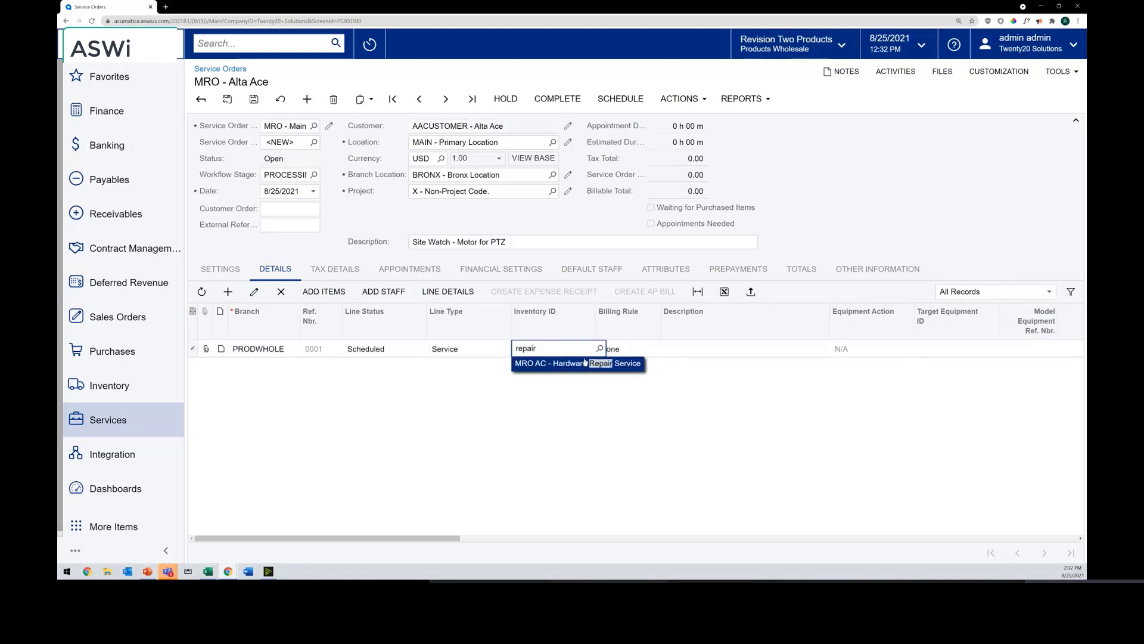
left_click(618, 366)
key("Tab")
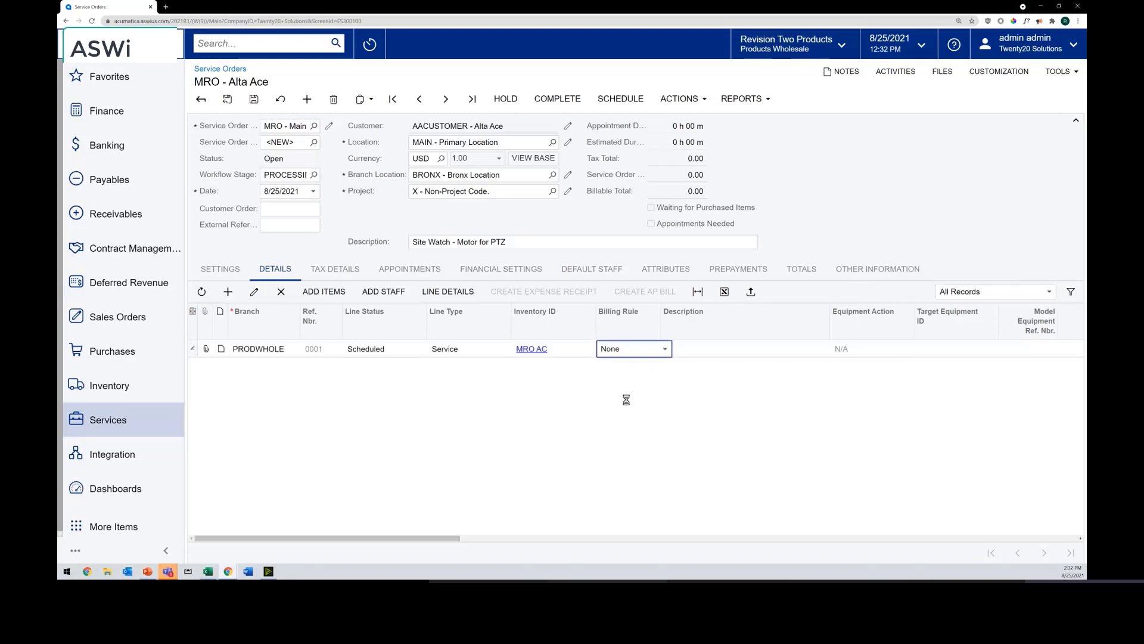
Set the repair line's billing rule to Flat Rate and its target equipment to SME00008, SiteWatch Express DIY.
left_click(657, 352)
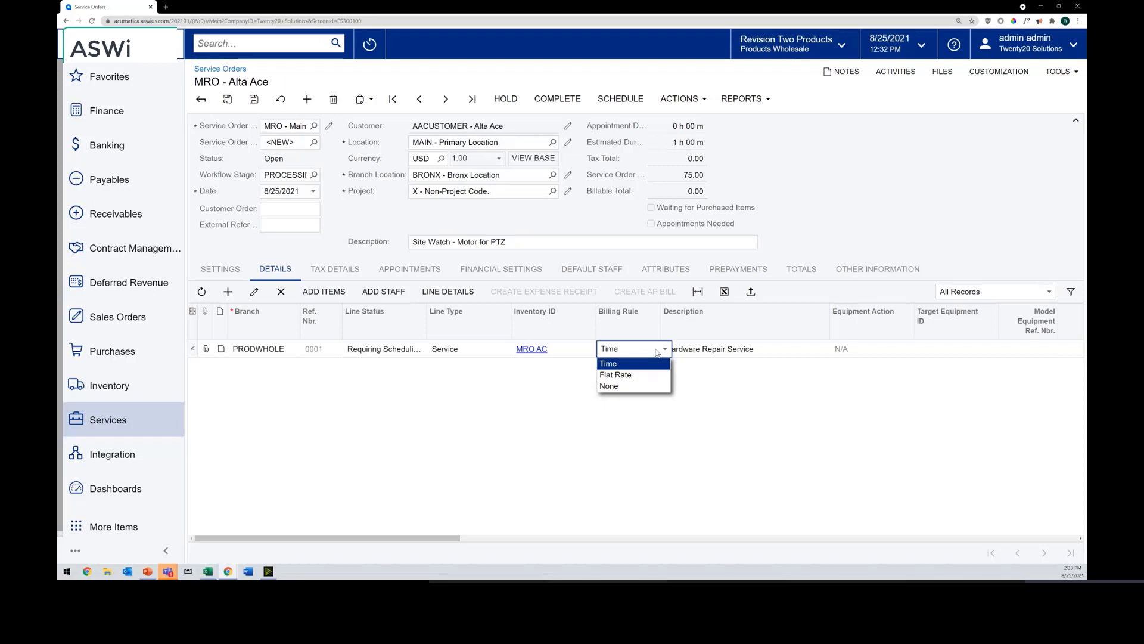
left_click(649, 374)
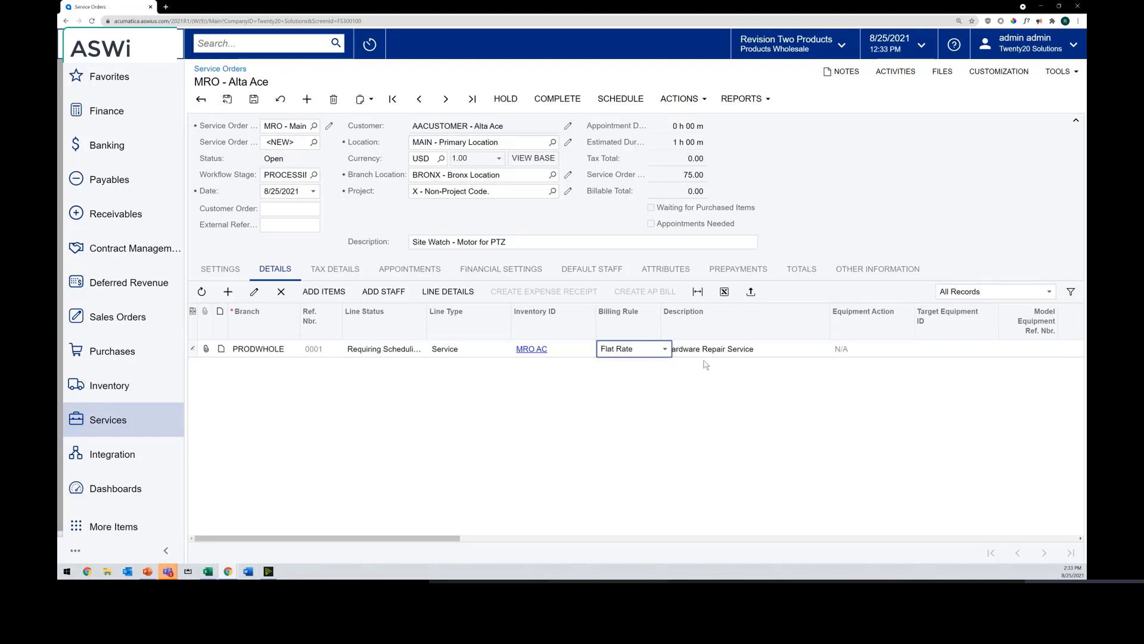
left_click(962, 349)
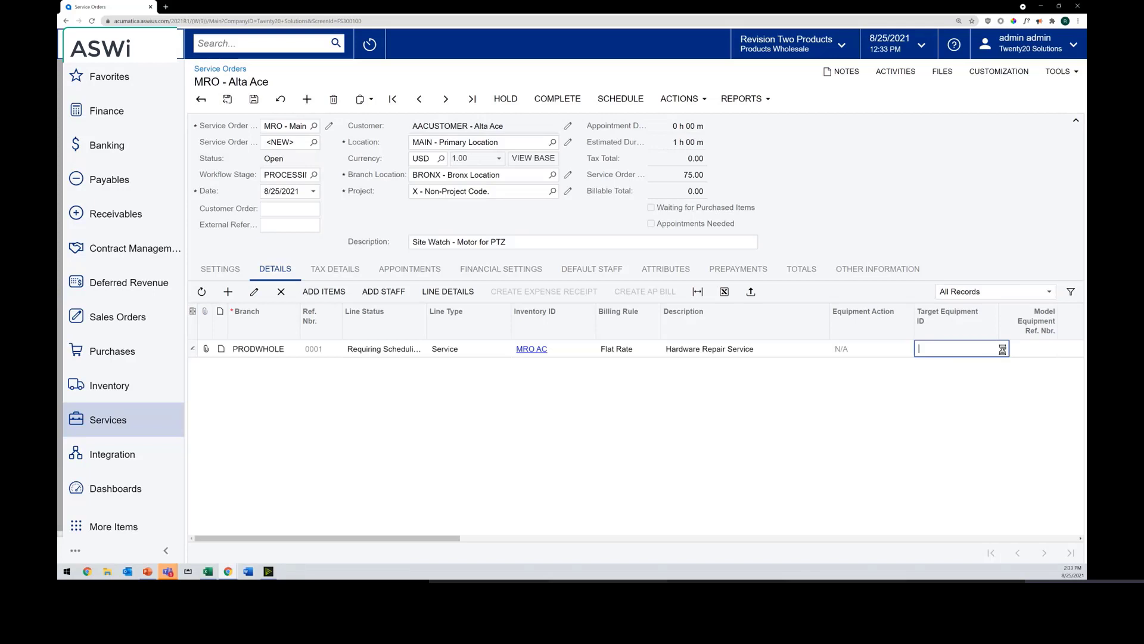
left_click(1003, 349)
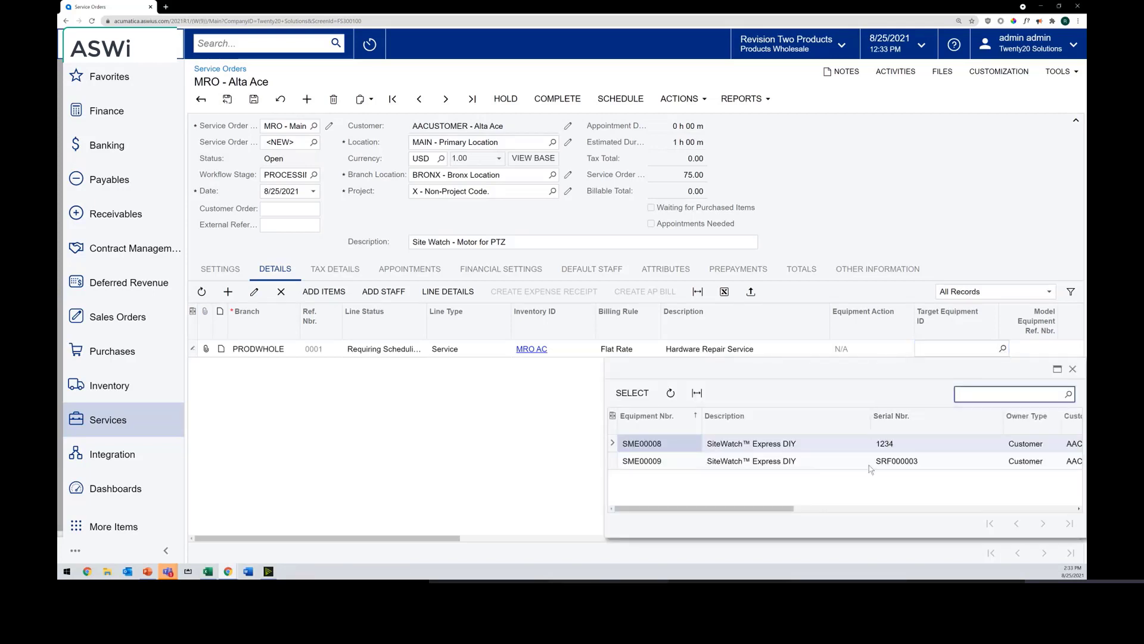
left_click(768, 462)
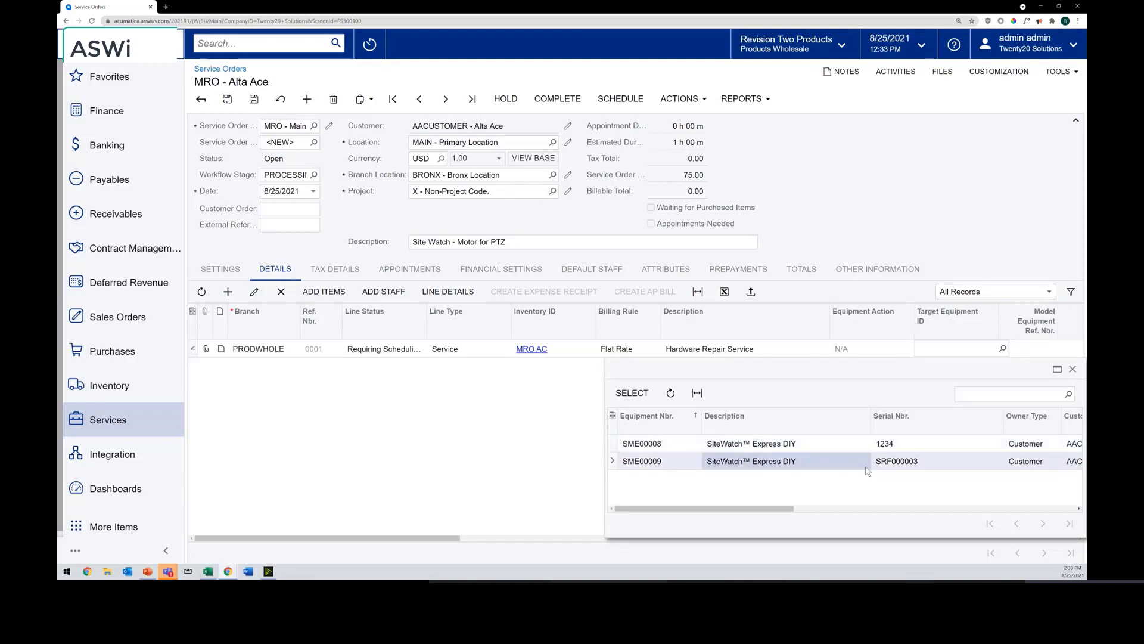
double_click(842, 443)
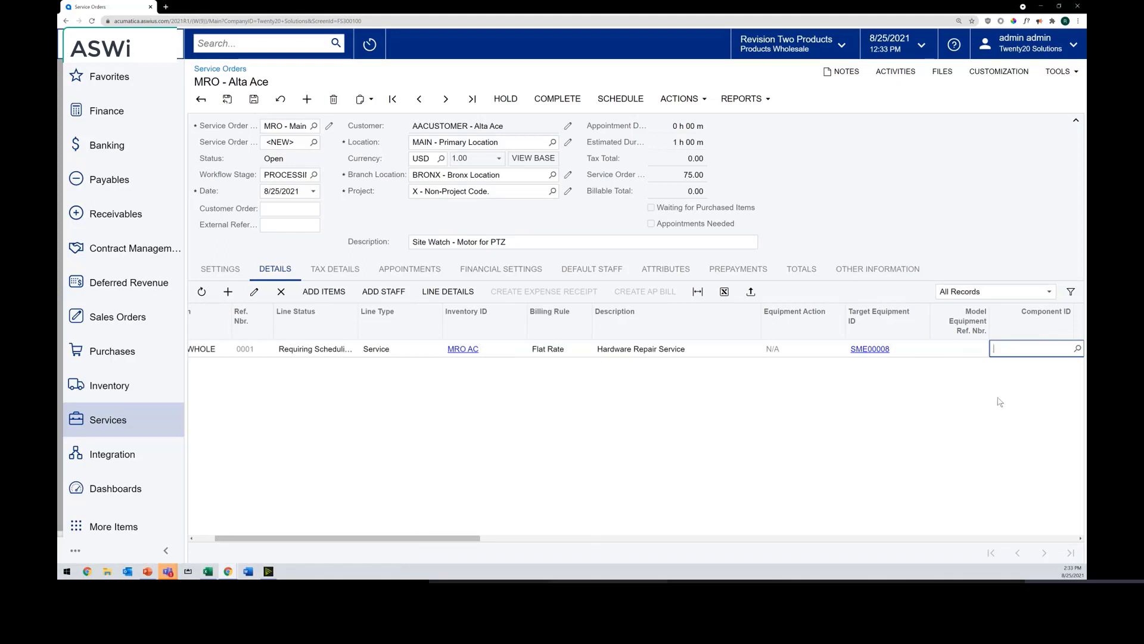
Set the repair line's component to SWMOTOR and its component reference to 00004, PTZ Motor, and save the service order.
left_click(1077, 348)
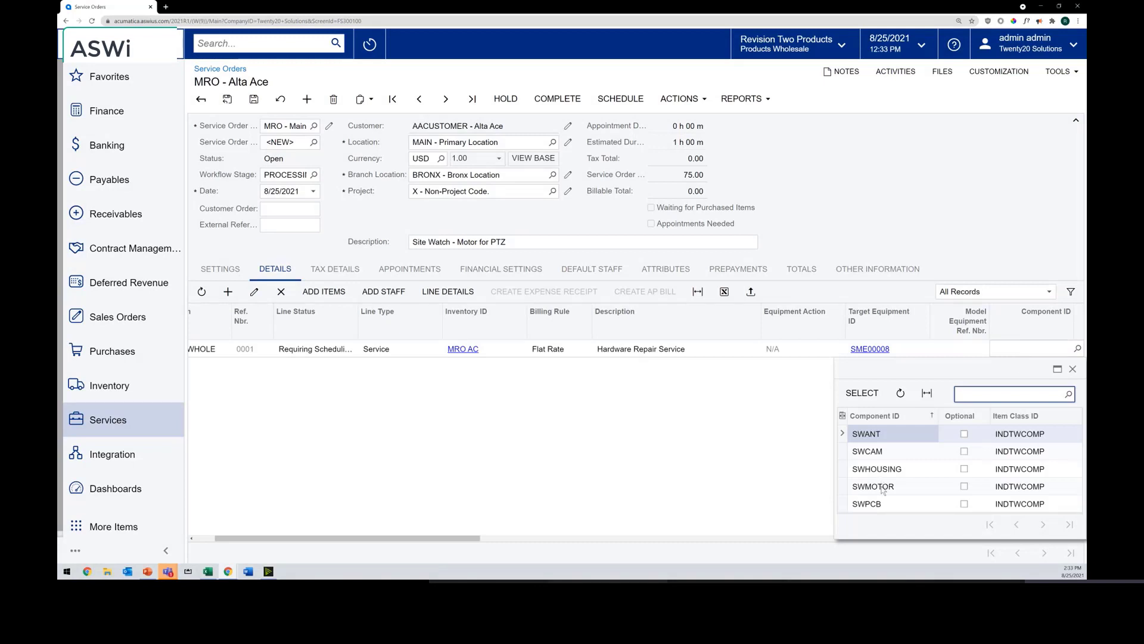
left_click(852, 491)
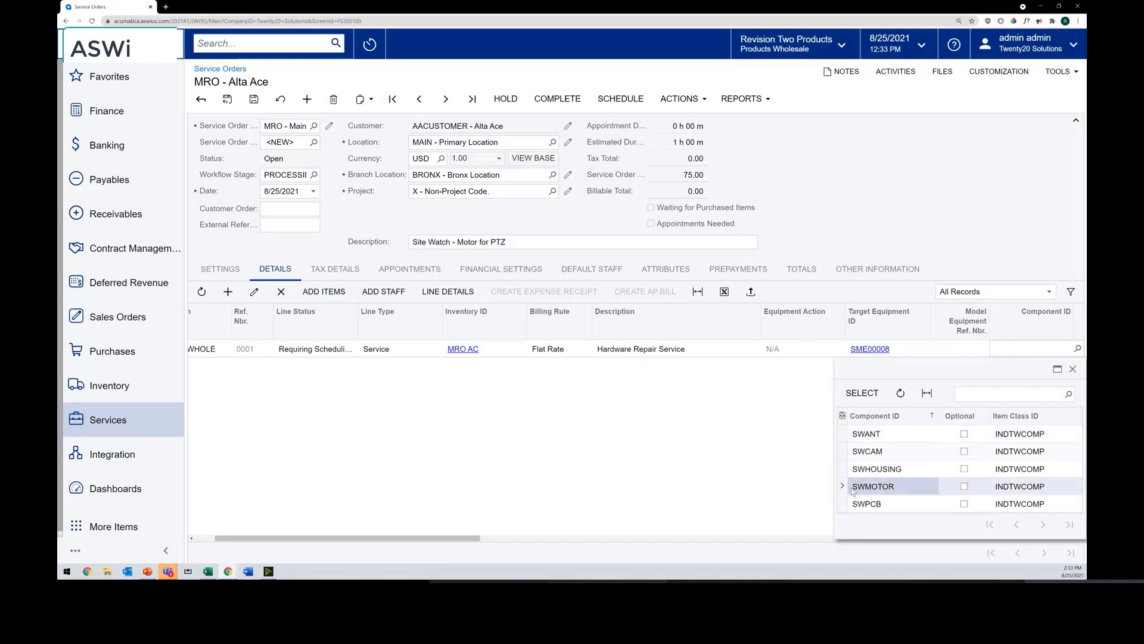
double_click(920, 493)
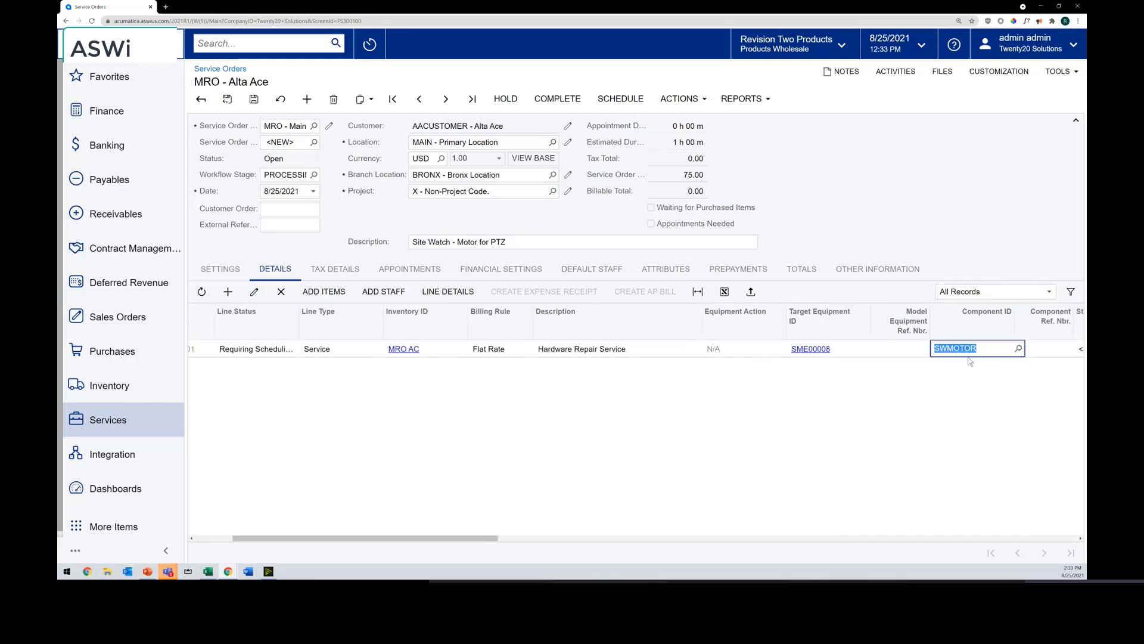
left_click(255, 100)
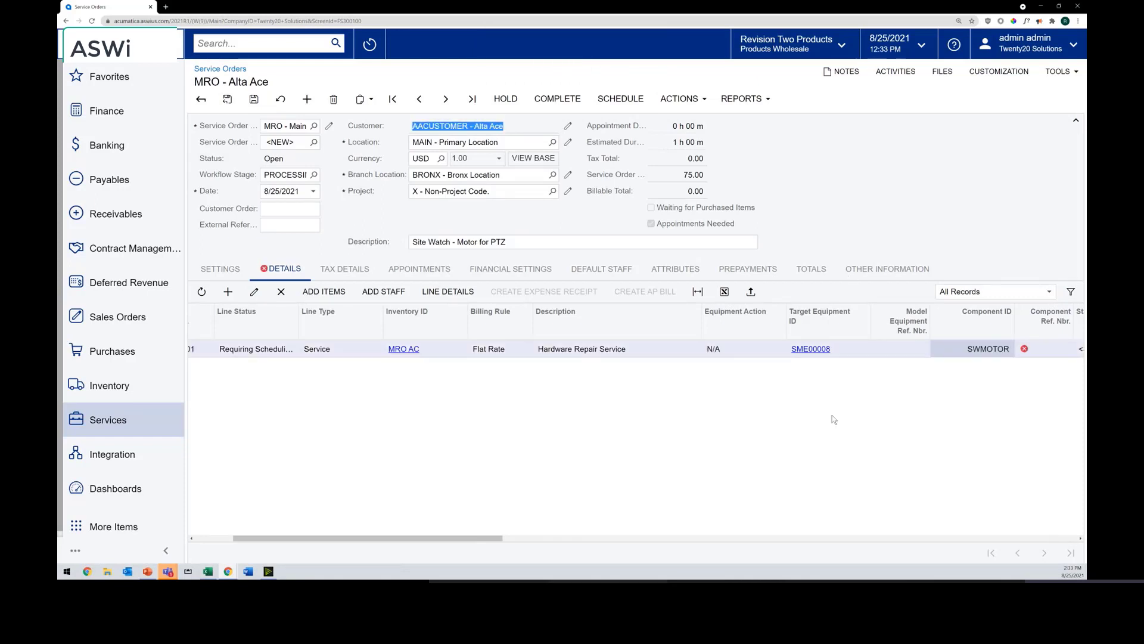
left_click(1040, 349)
left_click(1078, 349)
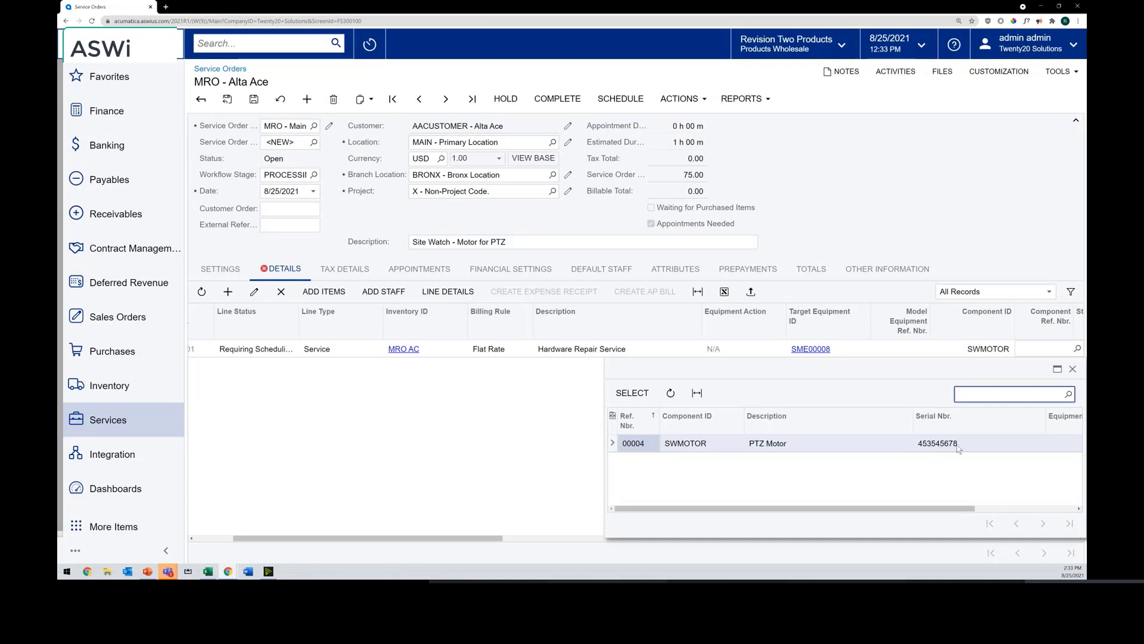
left_click(929, 447)
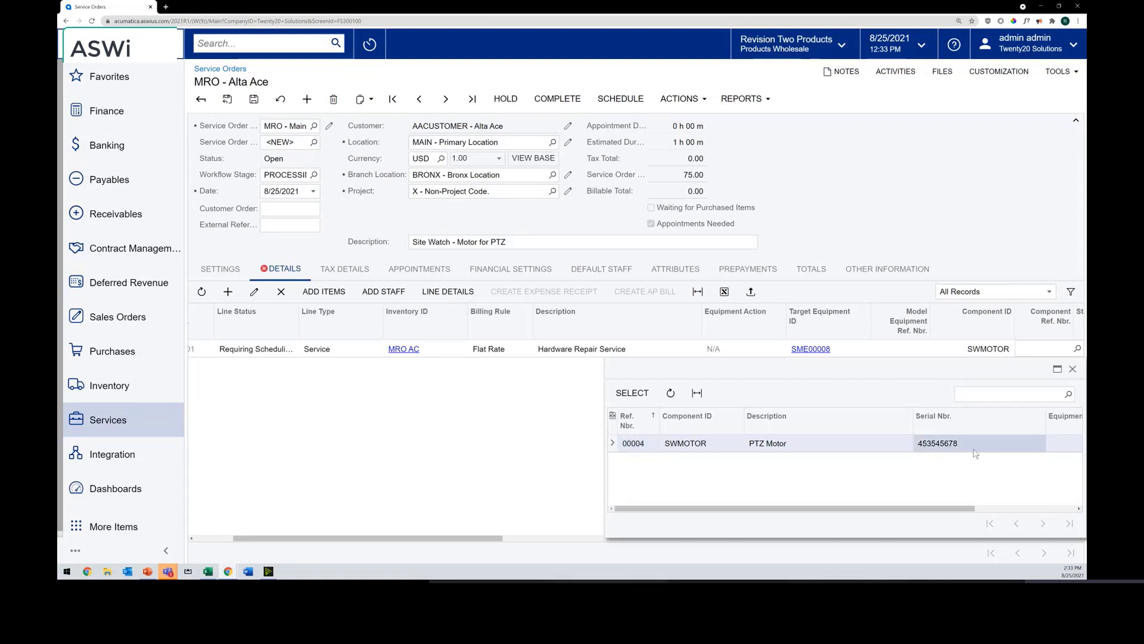
double_click(942, 452)
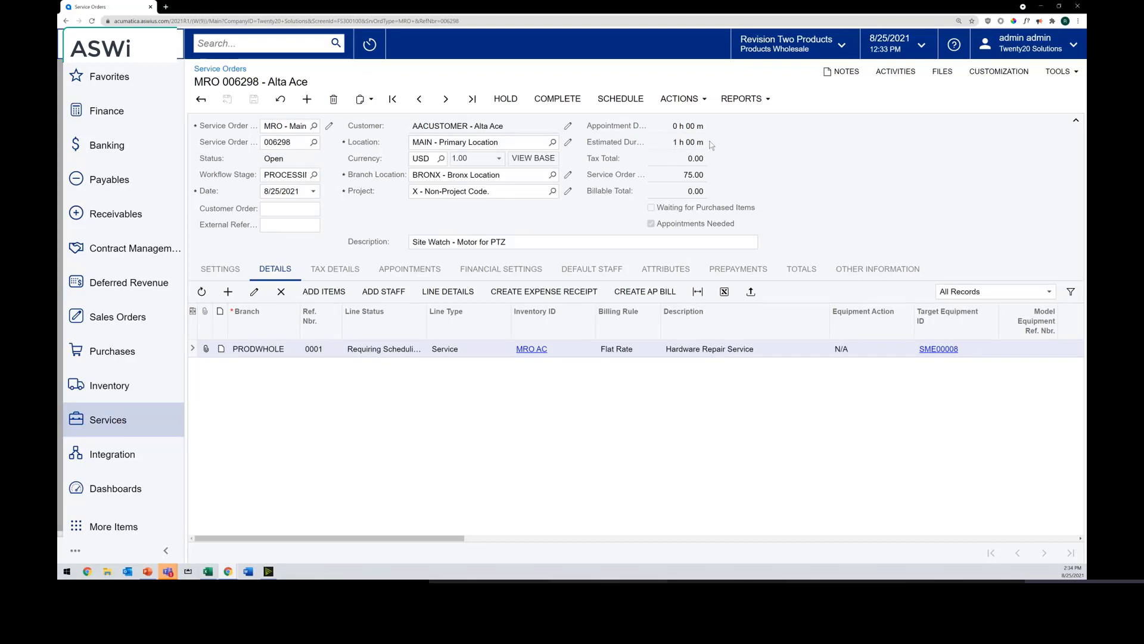
Open the calendar board for scheduling service order 006298 and move its window so the whole board is in view.
left_click(700, 104)
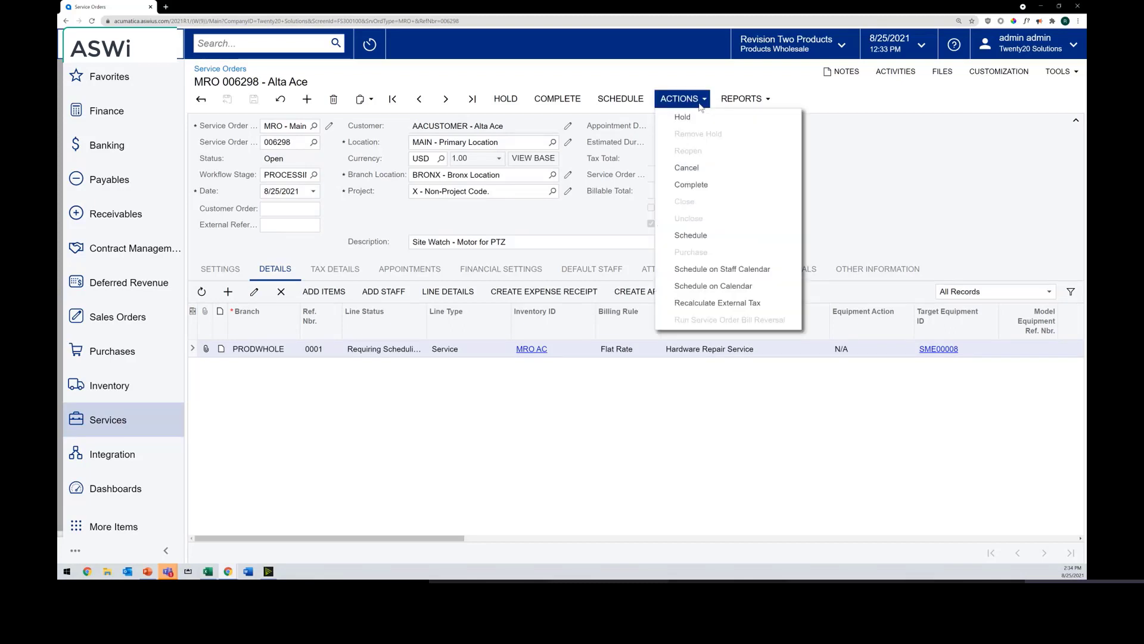
left_click(773, 287)
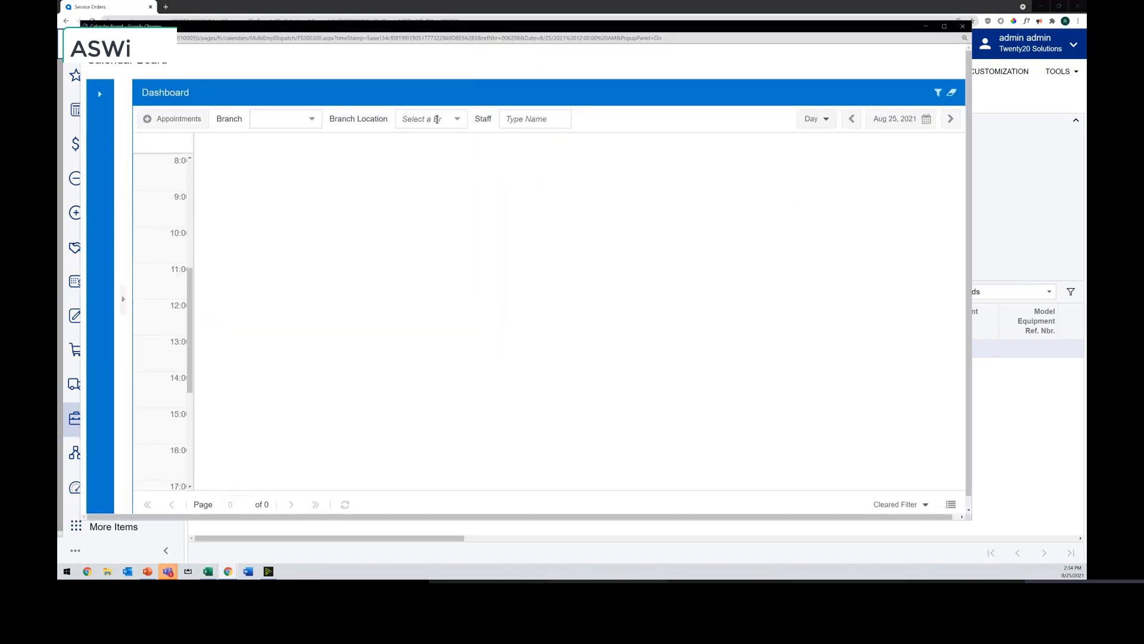
left_click(456, 119)
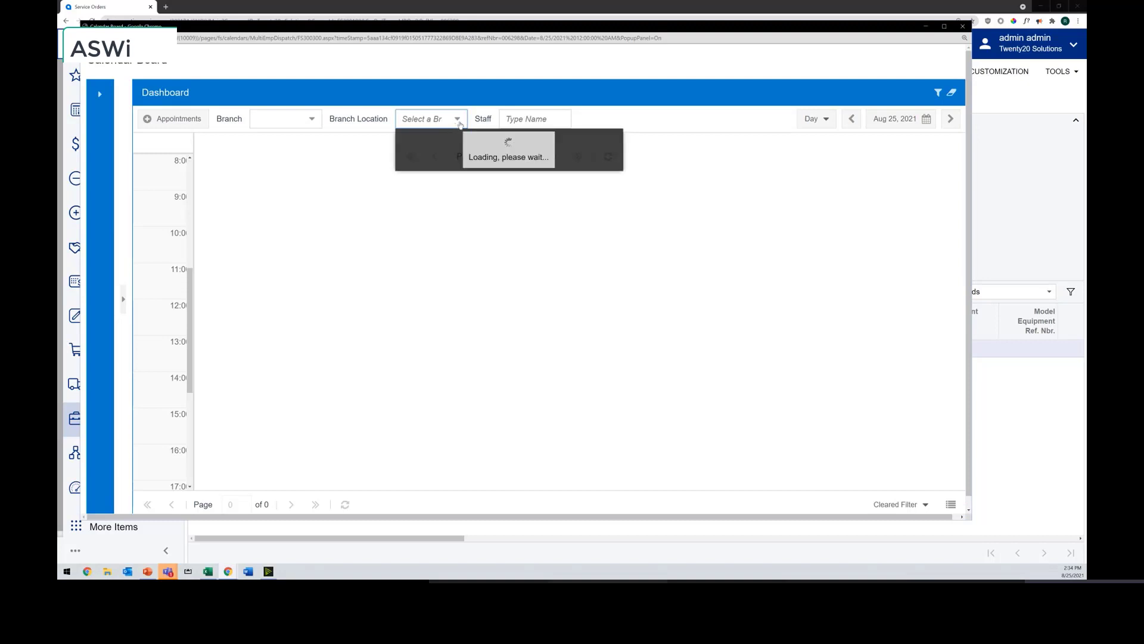
left_click(464, 122)
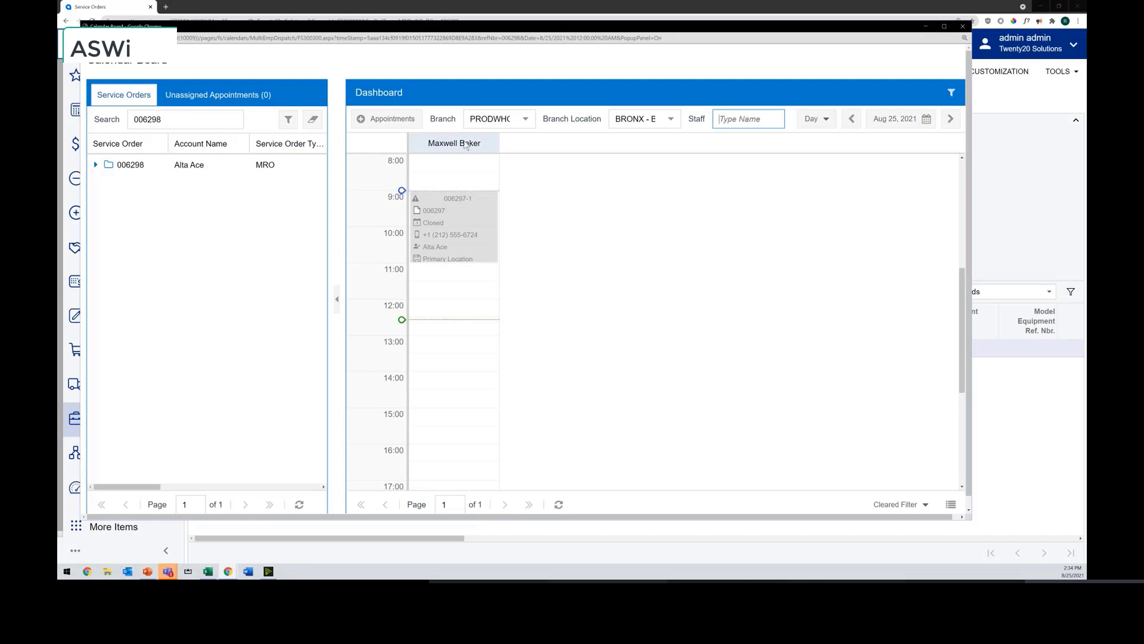
mouse_move(448, 149)
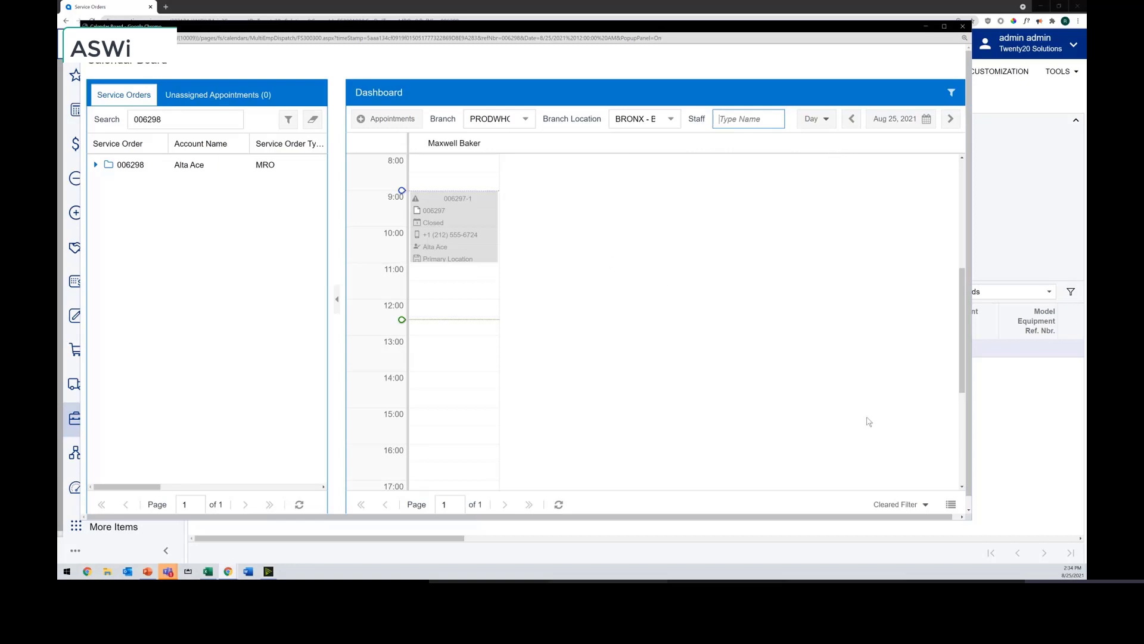
left_click_drag(402, 193, 484, 147)
double_click(672, 27)
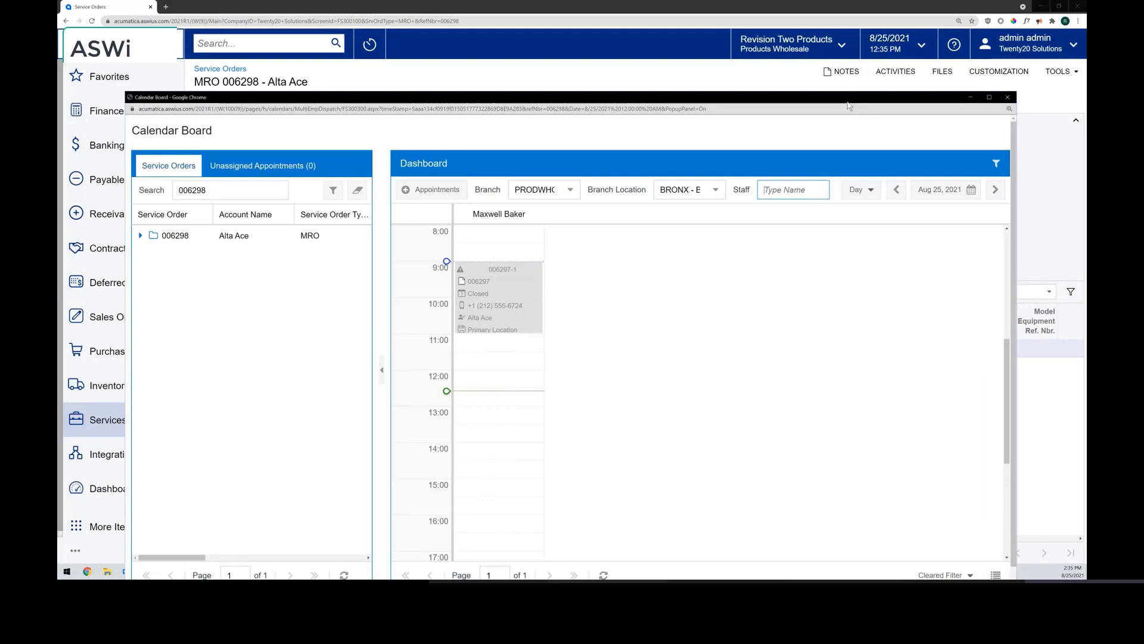
left_click_drag(846, 99, 852, 42)
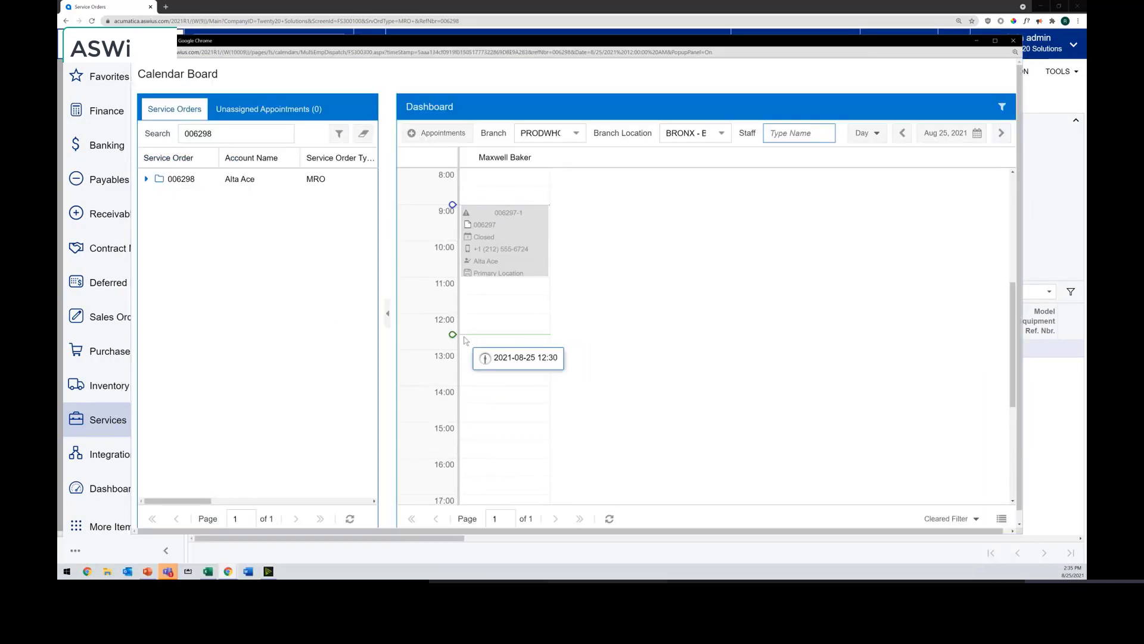
Schedule service order 006298 on the staff member's calendar for Aug 25, 2021 at 13:00.
scroll(529, 351, "down", 5)
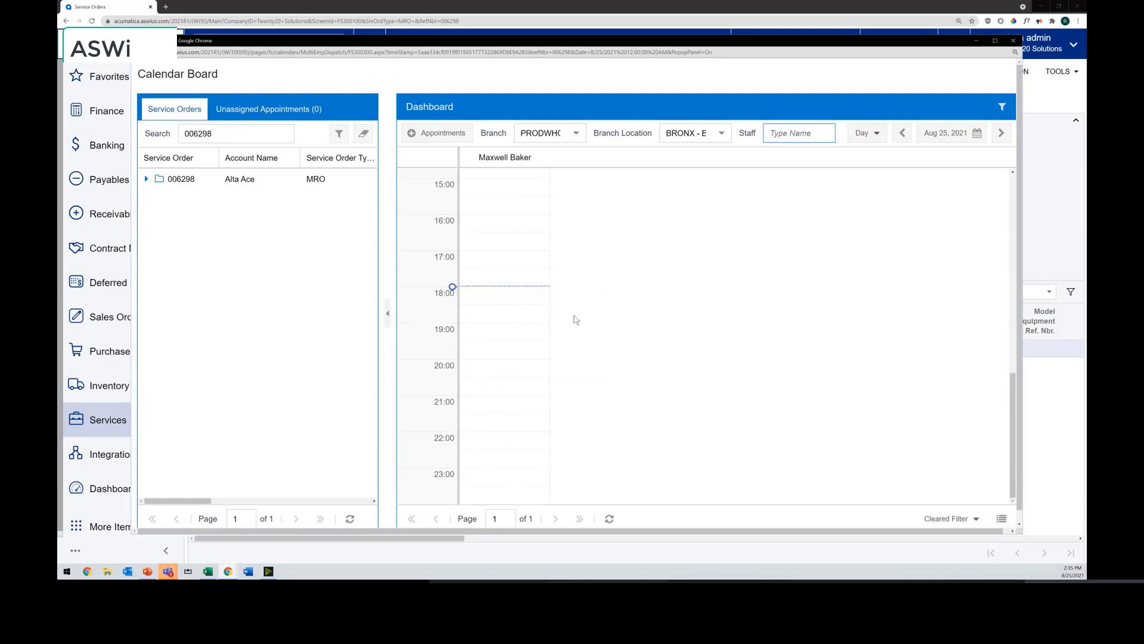
scroll(564, 310, "up", 7)
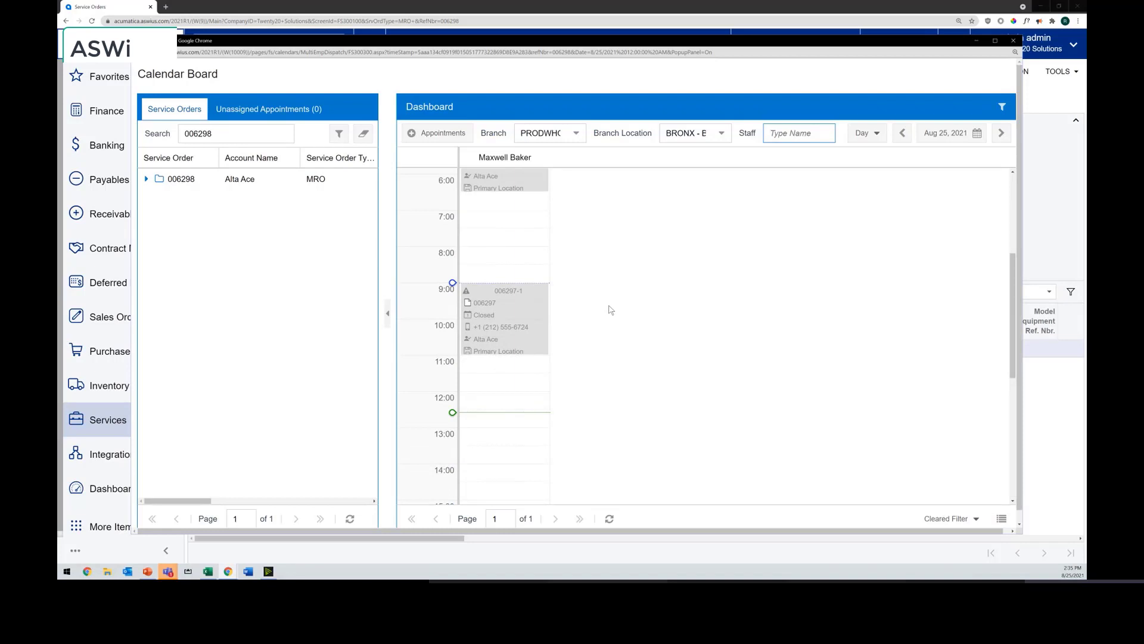
scroll(217, 209, "down", 1)
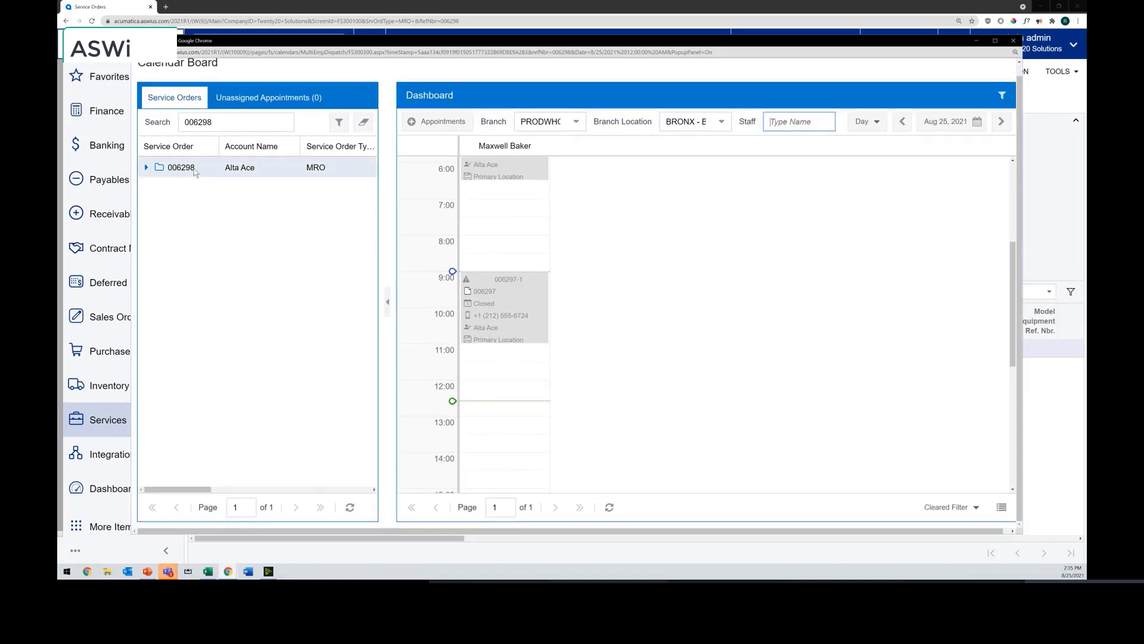
left_click_drag(190, 170, 485, 333)
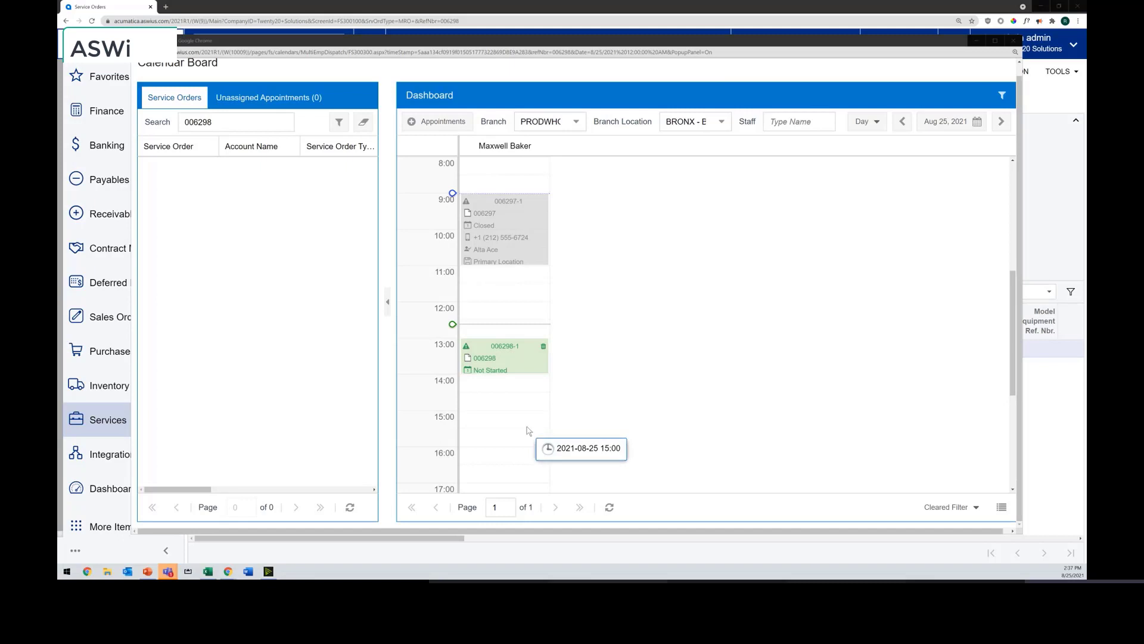
Extend the 006298-1 appointment to end at 15:00 and close the calendar board.
left_click_drag(504, 374, 505, 417)
right_click(534, 363)
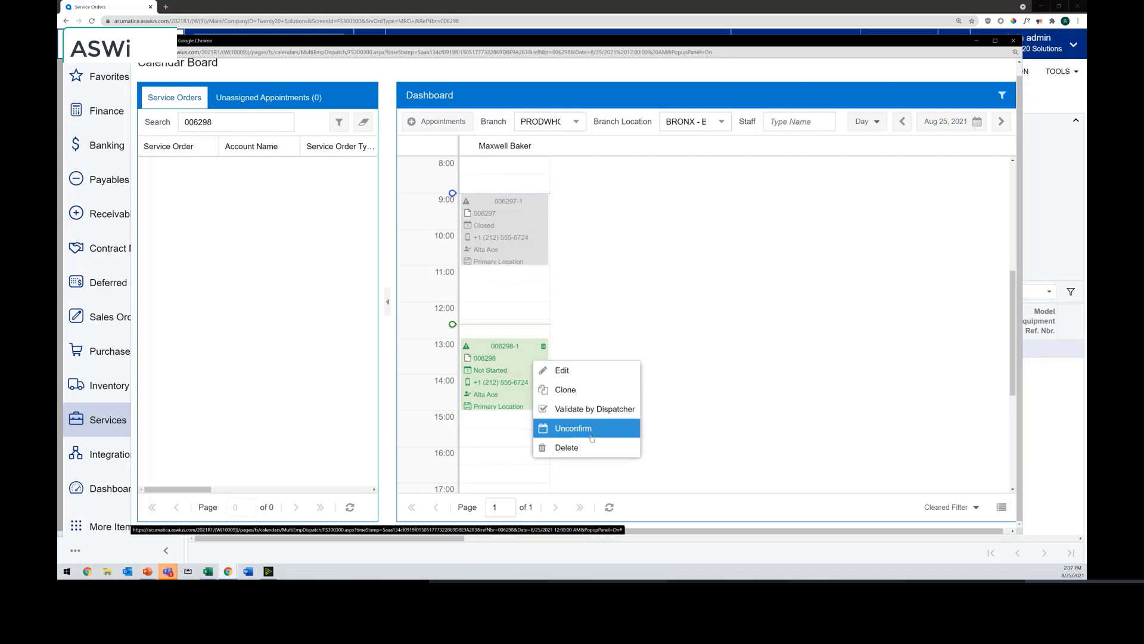
left_click(902, 445)
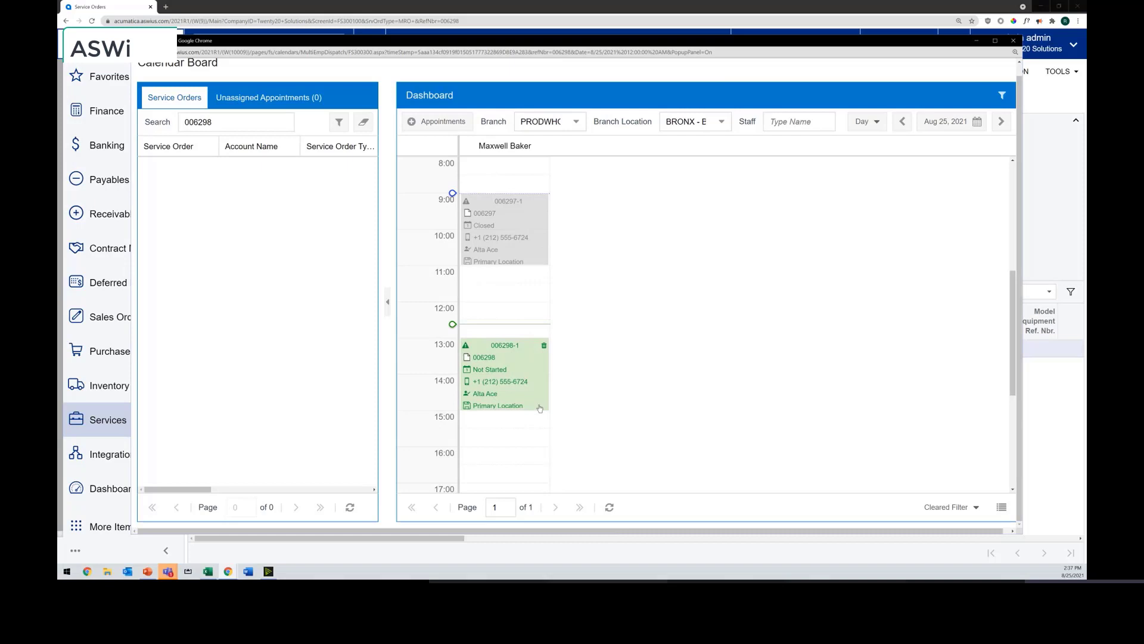
mouse_move(517, 144)
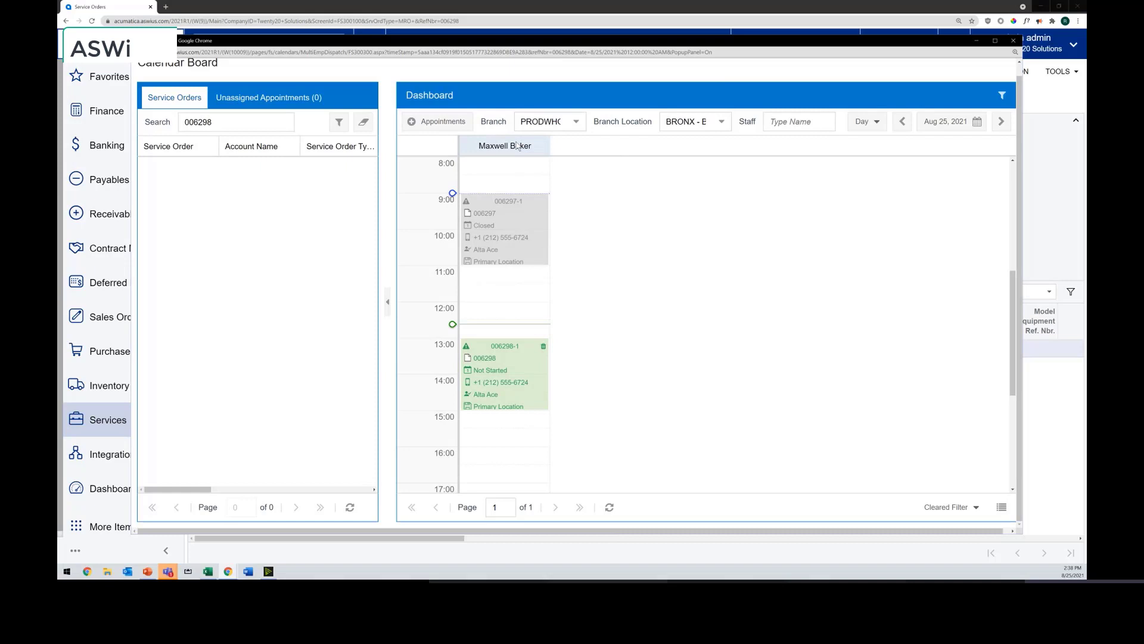
left_click(1012, 40)
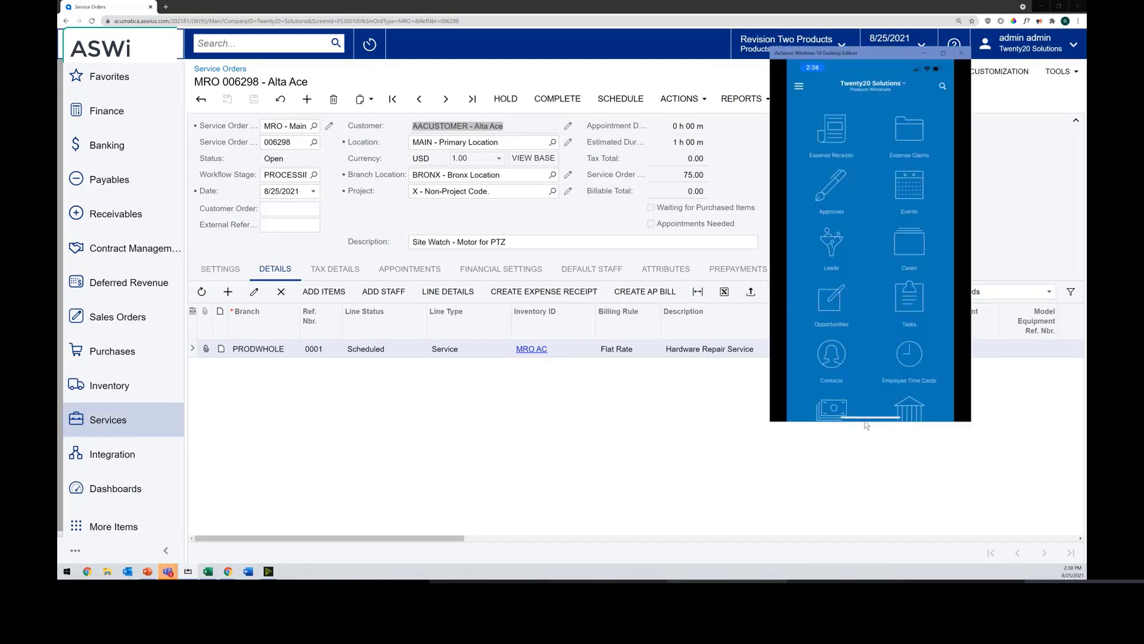
In the mirrored mobile app, open appointment 006298-1 from the appointments list and view its location on the map.
left_click_drag(865, 430, 891, 504)
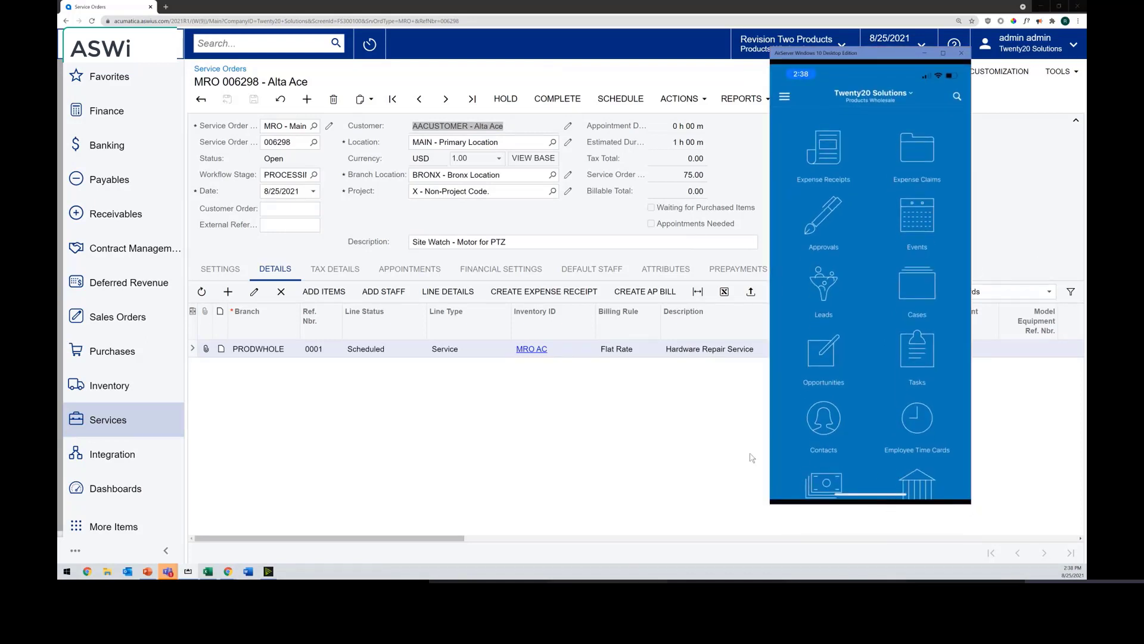
left_click_drag(769, 446, 764, 446)
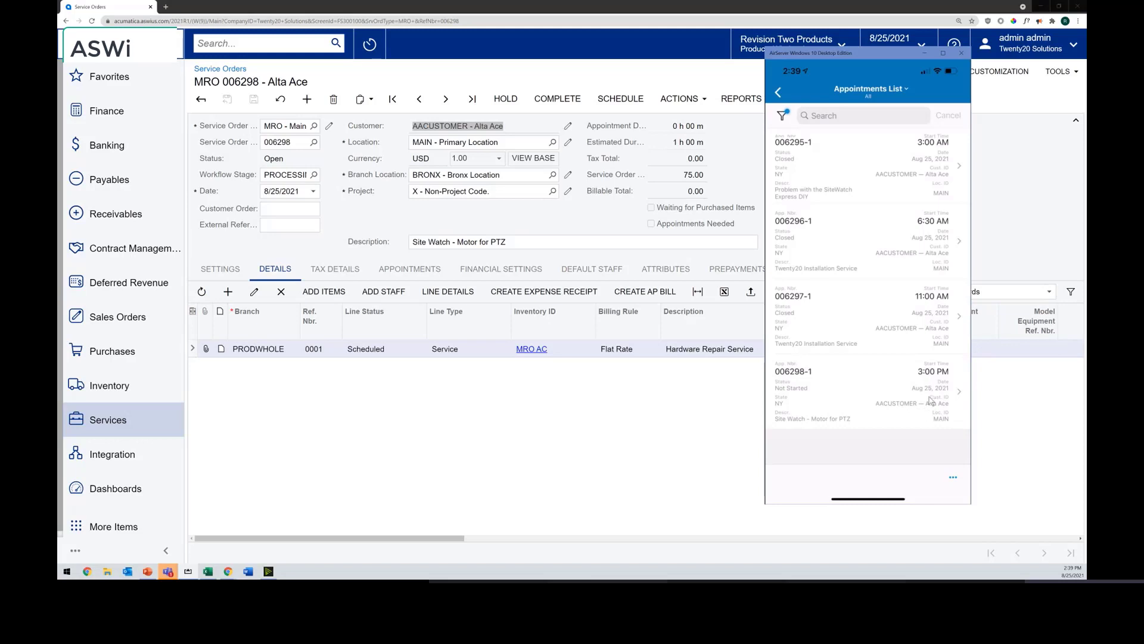
left_click(848, 396)
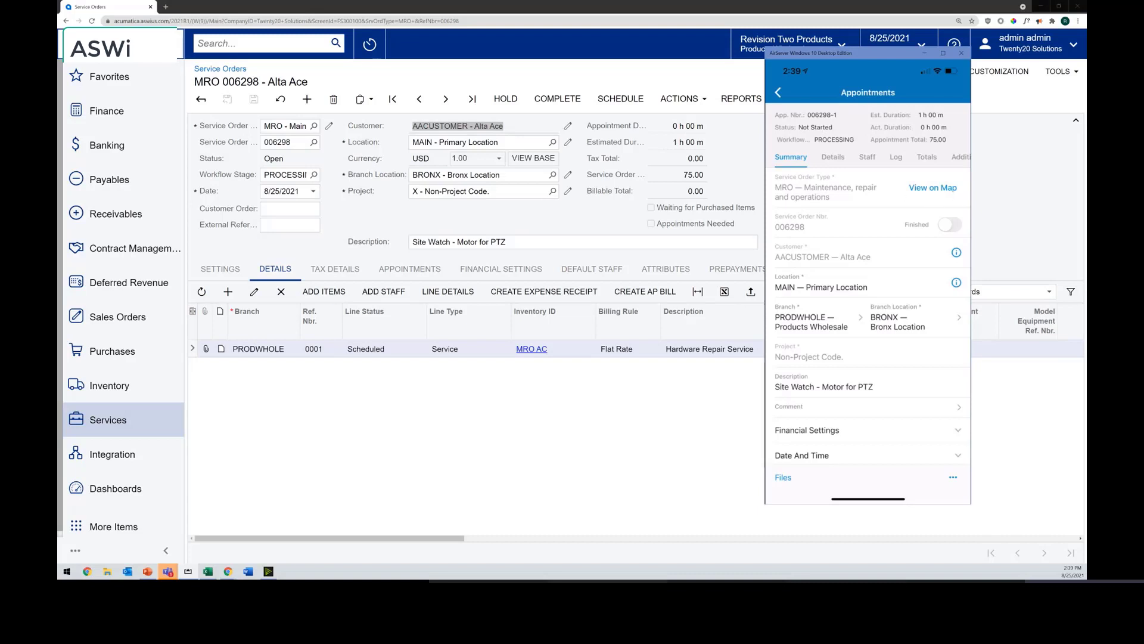
left_click(933, 188)
Depart for appointment 006298-1, starting Travel logging for the assigned staff member at 2:40 PM on Aug 25, 2021.
left_click(953, 480)
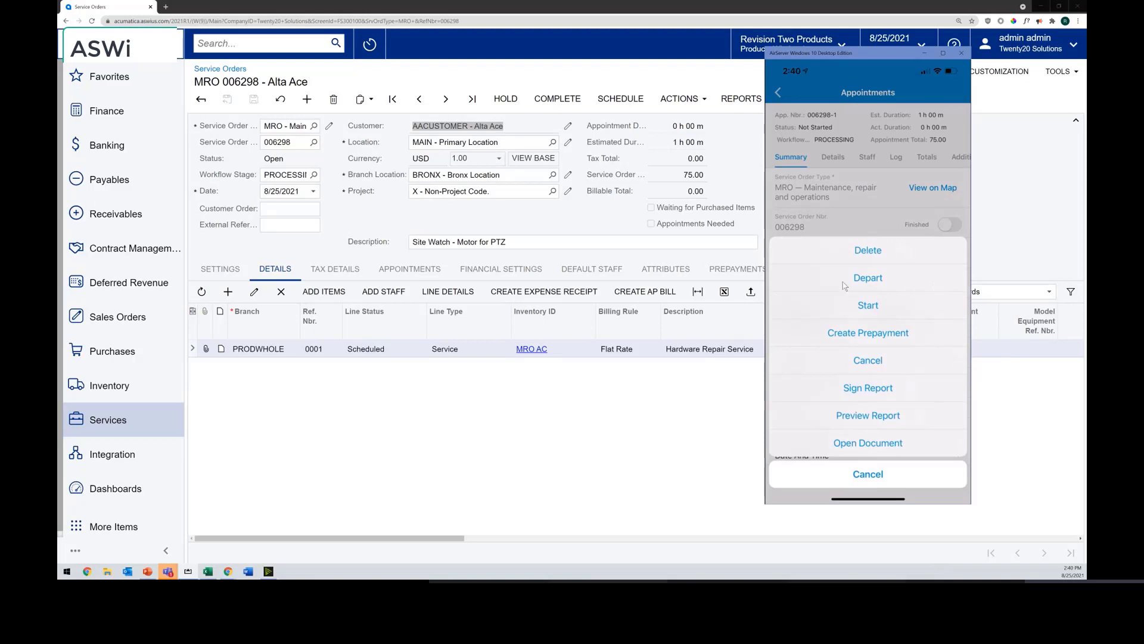
left_click(894, 288)
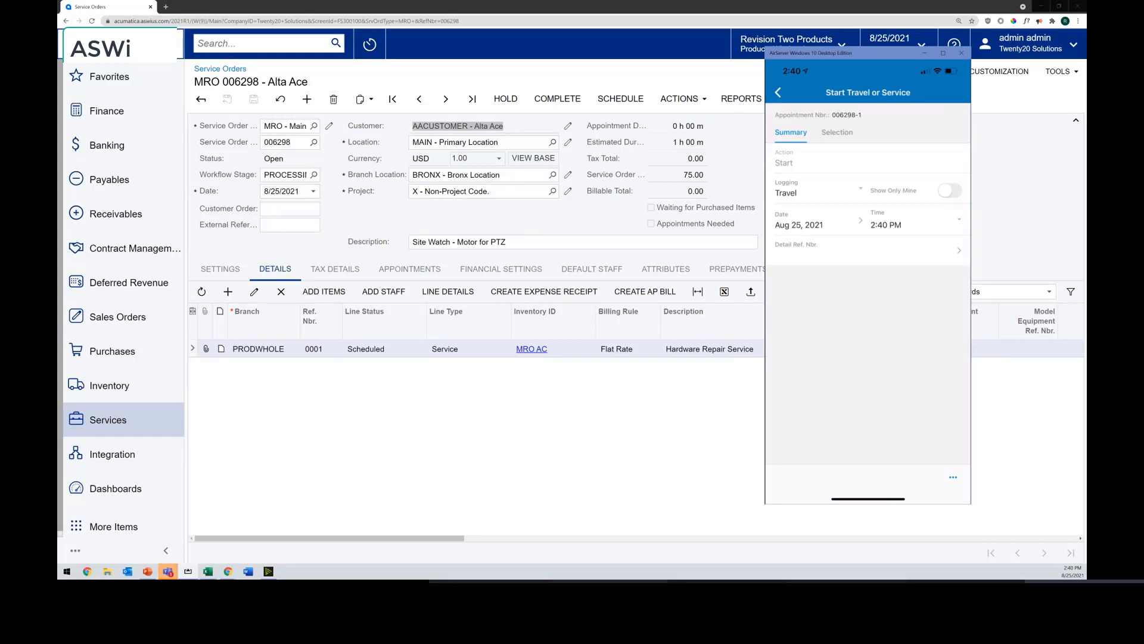
left_click(837, 132)
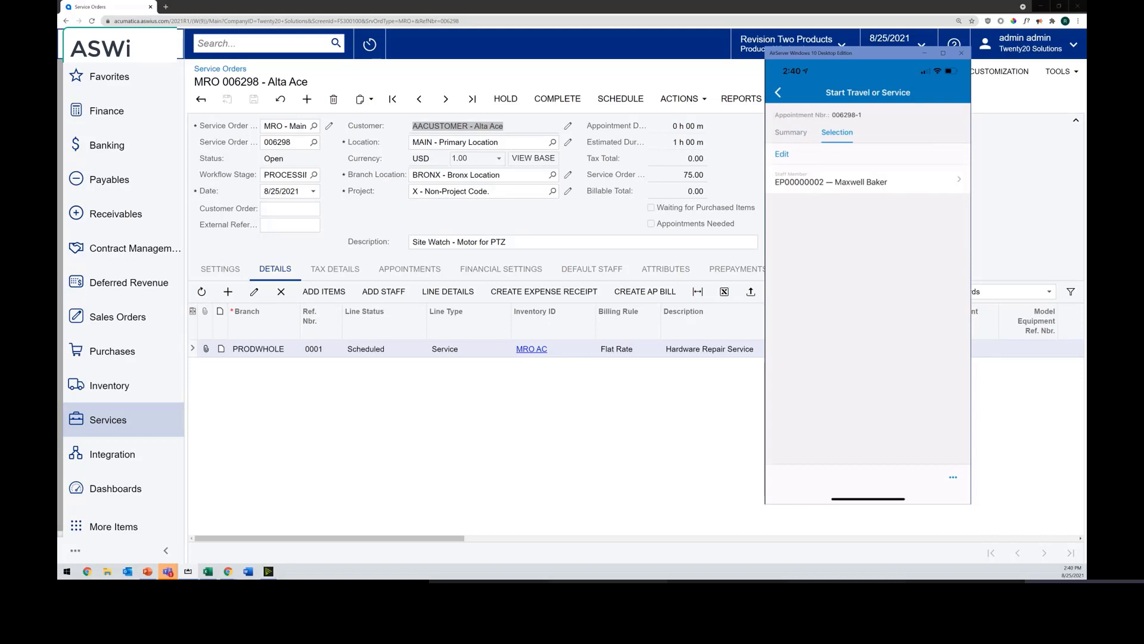
left_click(791, 132)
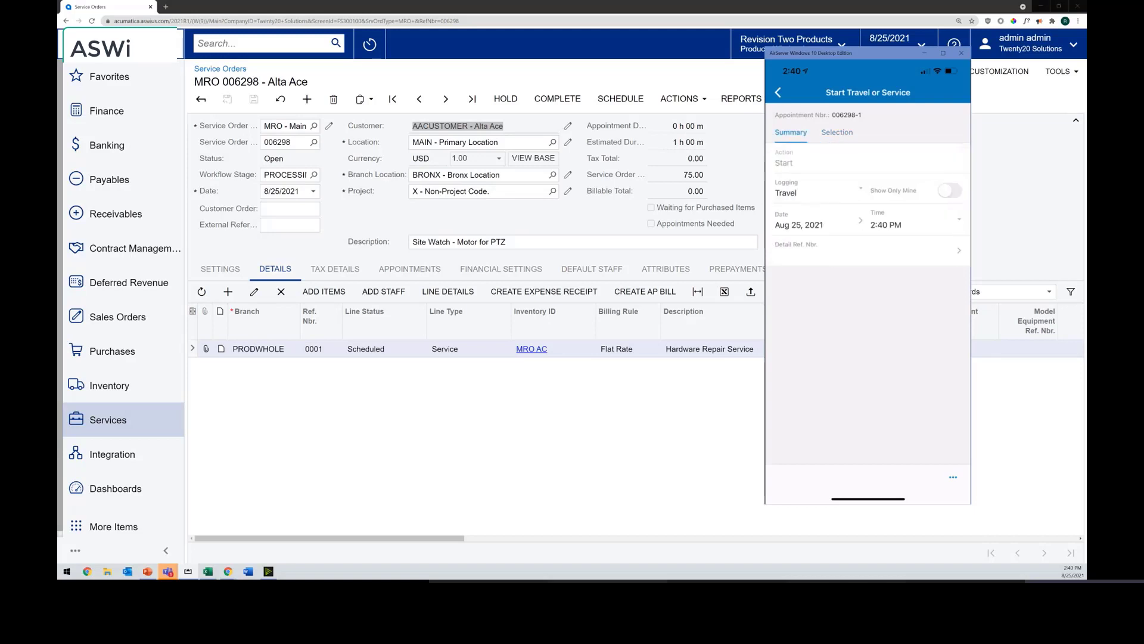
left_click(952, 477)
left_click(868, 416)
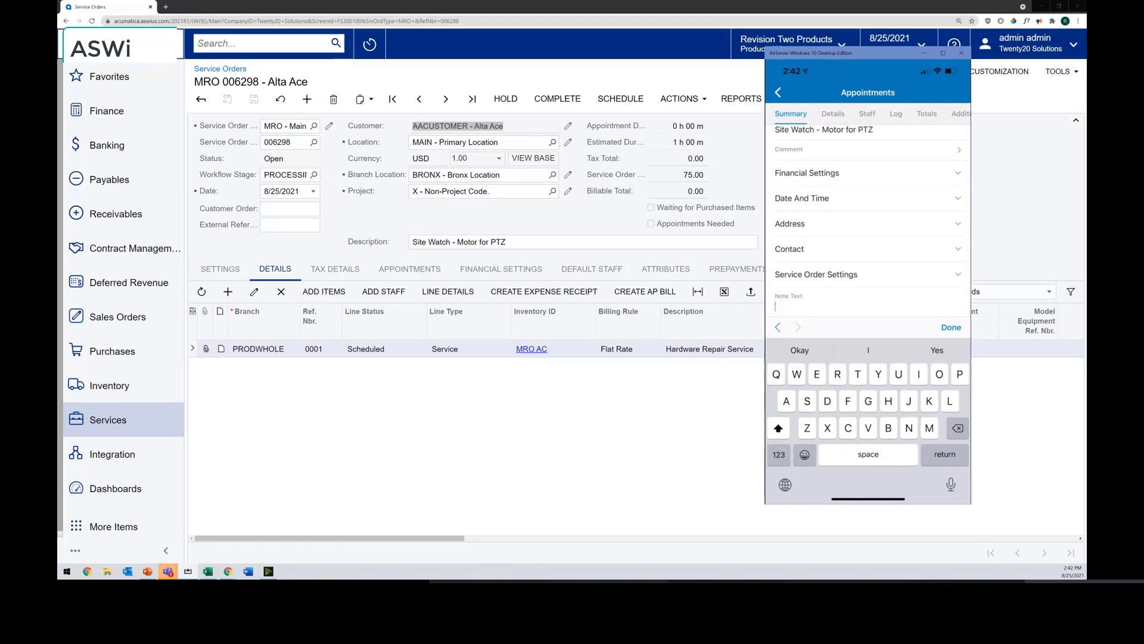
Add the note "DOA Motor arrived on site checked the voltage inside of the motor not receiving any voltage going to replace with a unit on my truck".
type("DO")
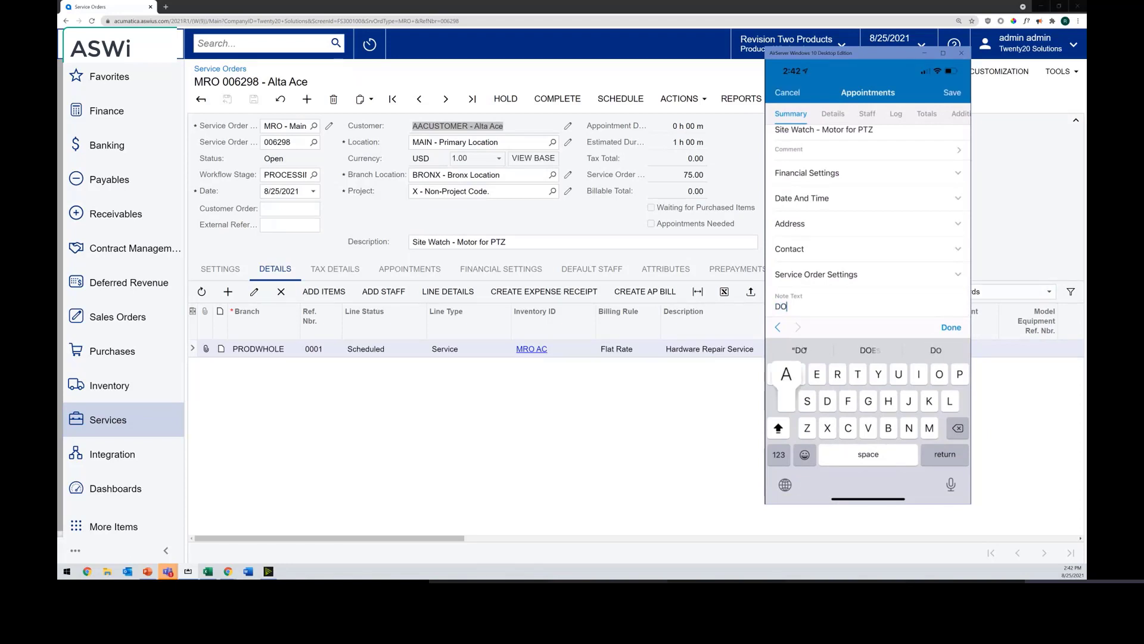
type("A M")
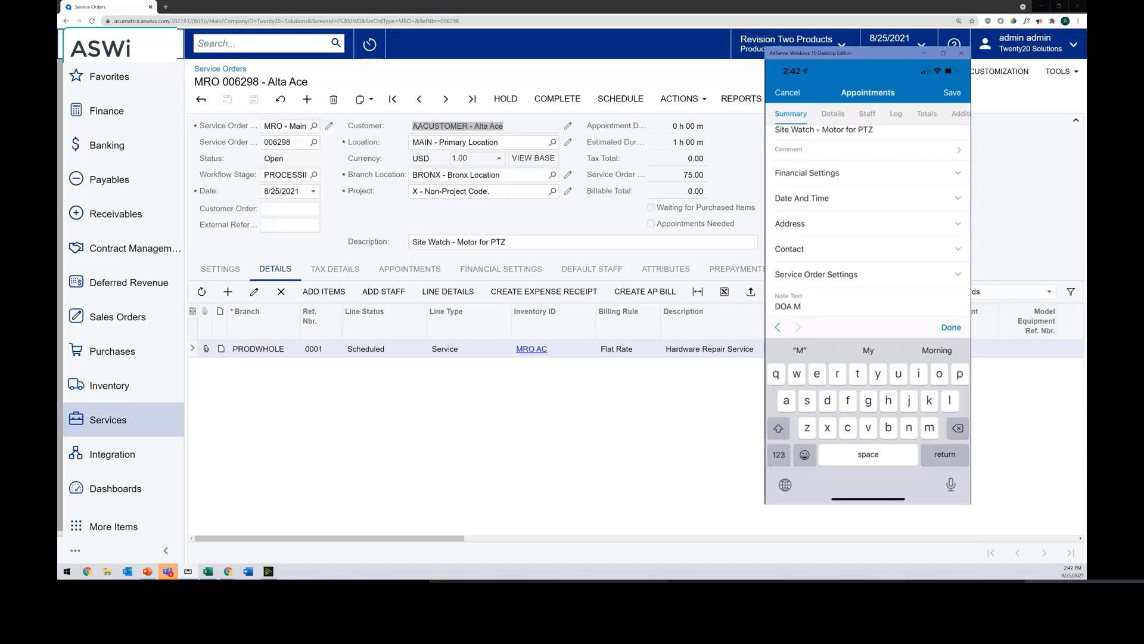
type("otor")
left_click(951, 484)
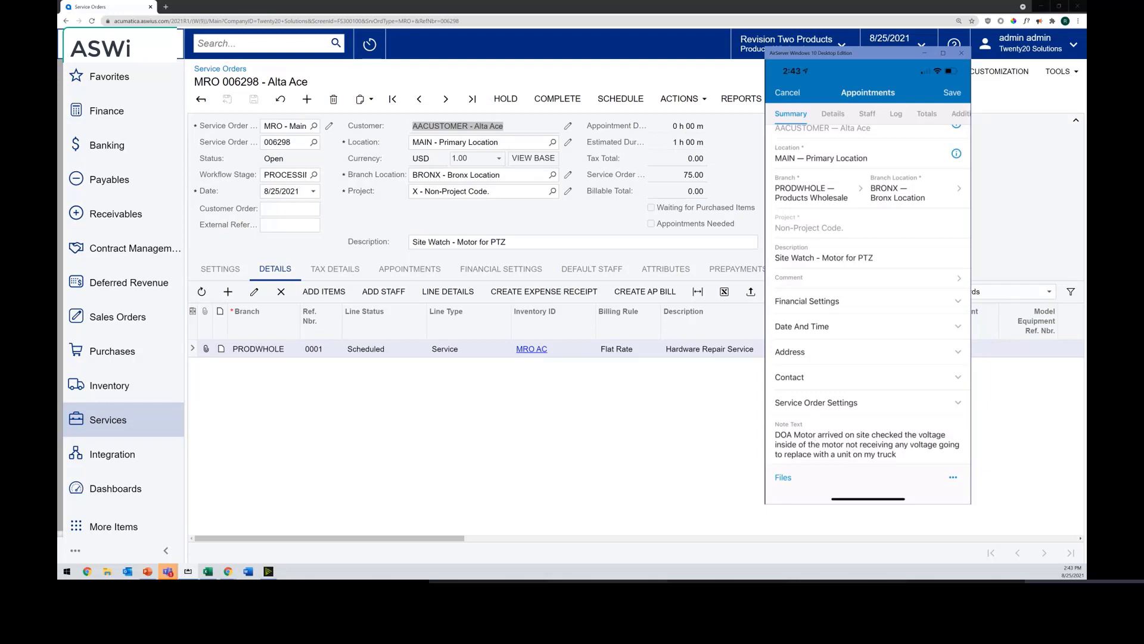
Add an Inventory Item line for SW-PTZ, the Site Watch PTZ Motor, to the appointment's details.
scroll(867, 293, "down", 1)
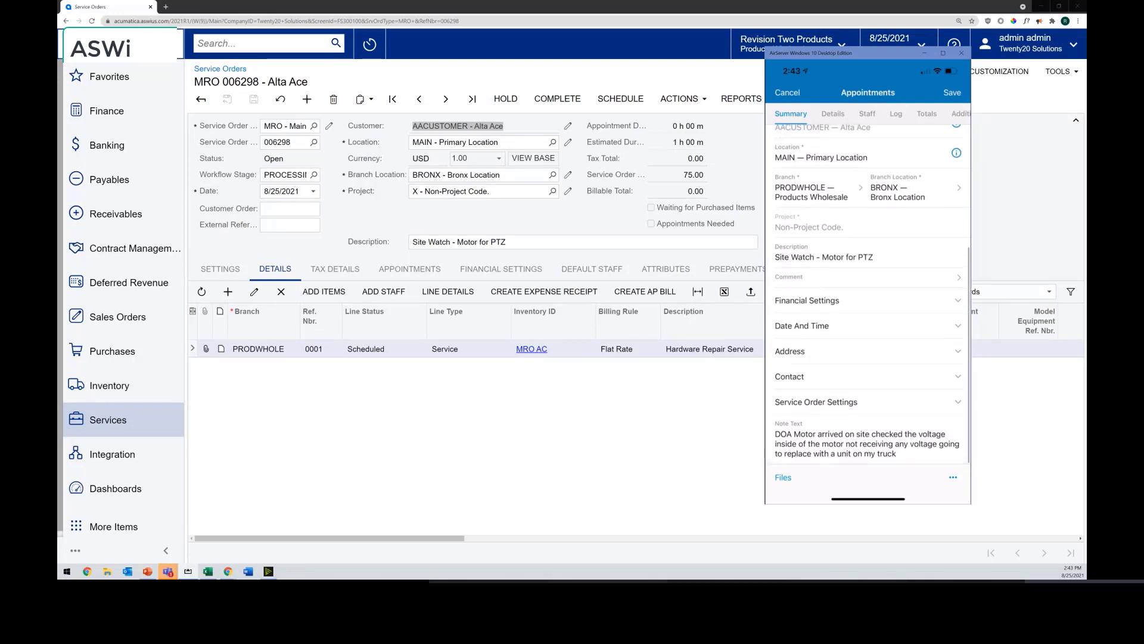
scroll(867, 293, "right", 3)
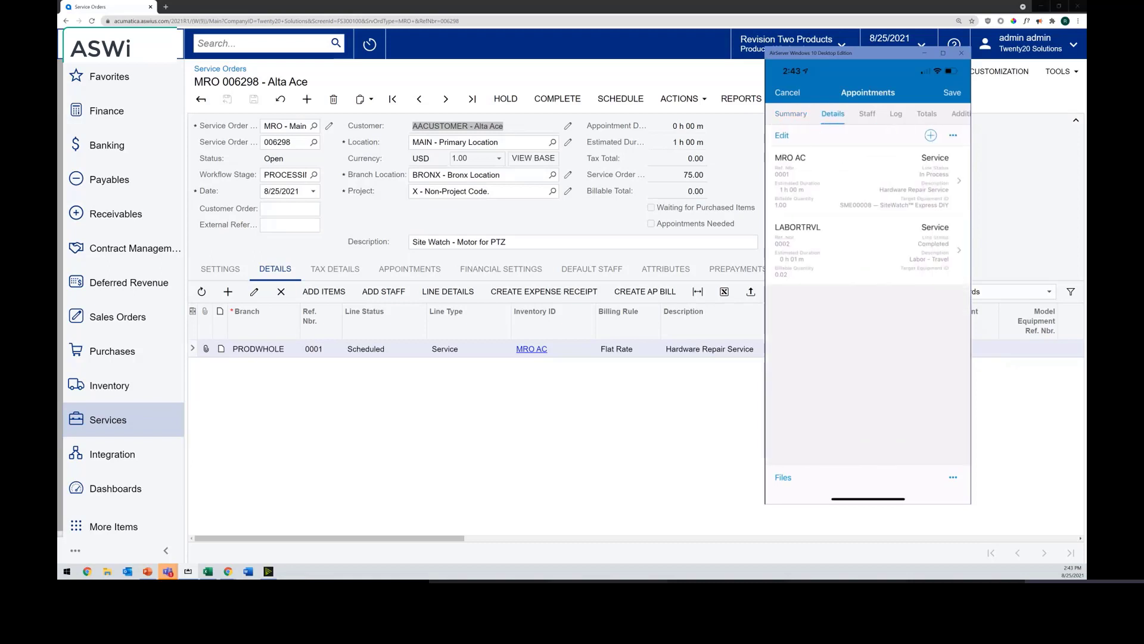
left_click(931, 135)
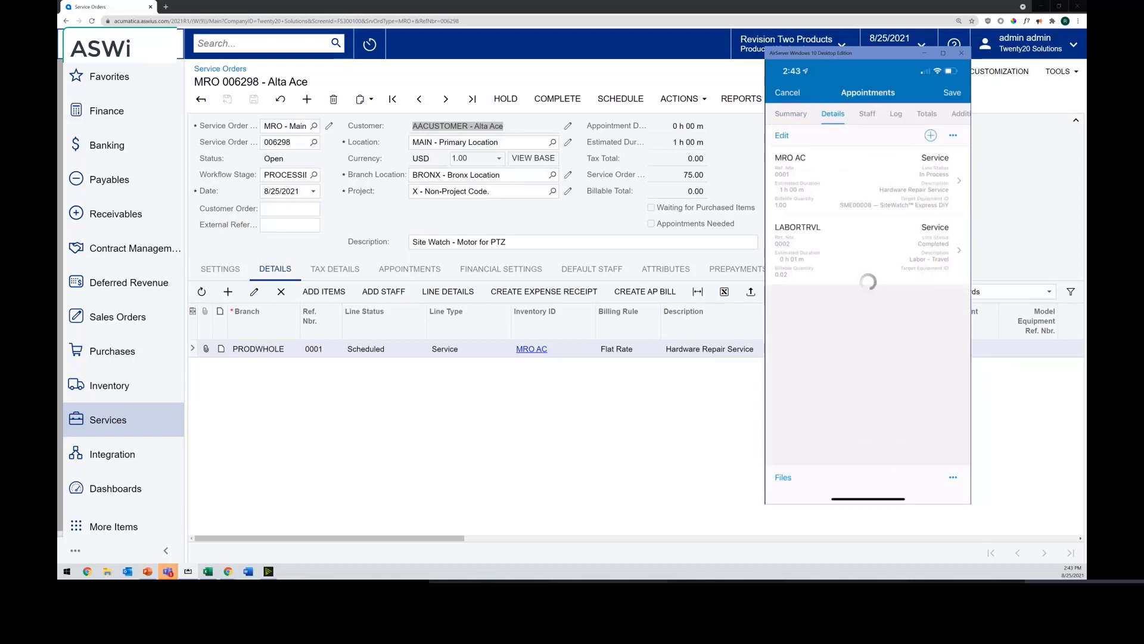
left_click(933, 119)
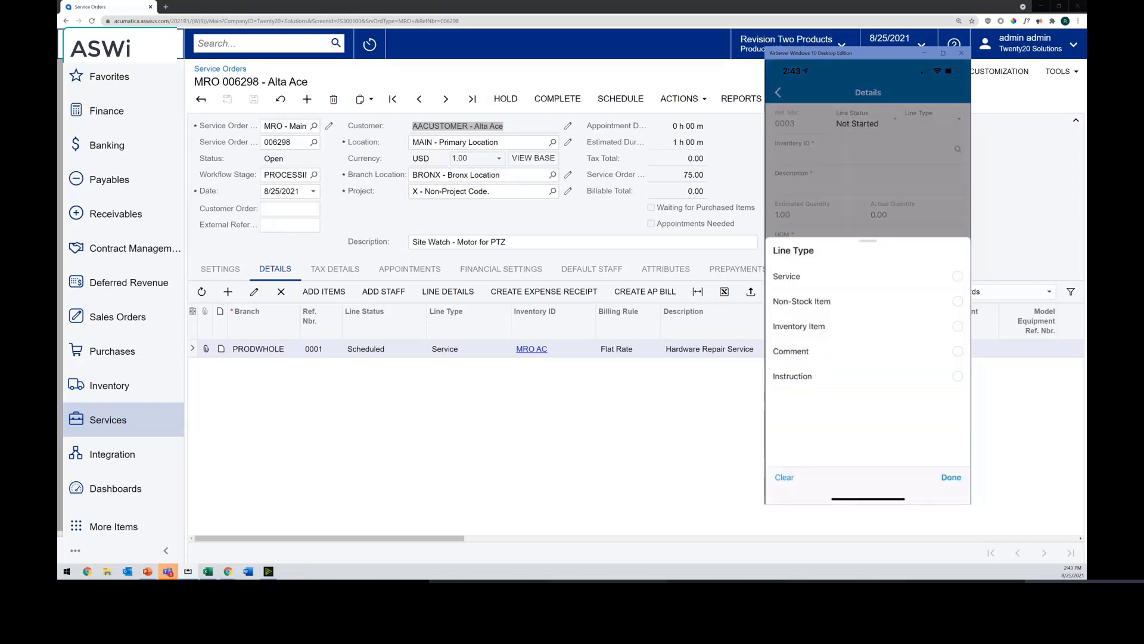
left_click(867, 326)
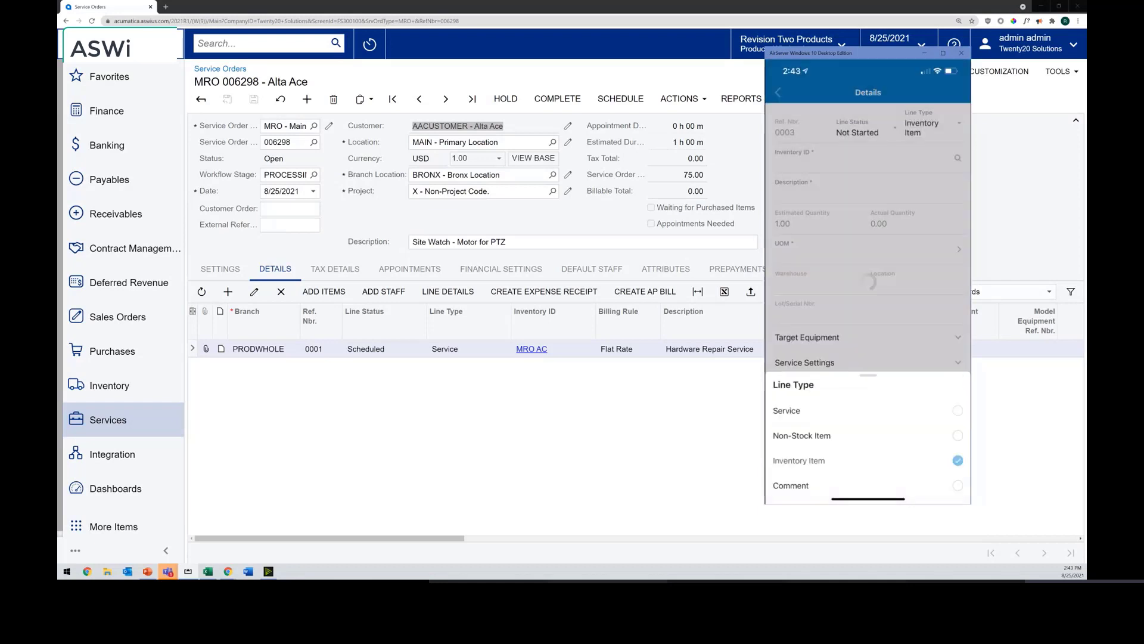
left_click(958, 158)
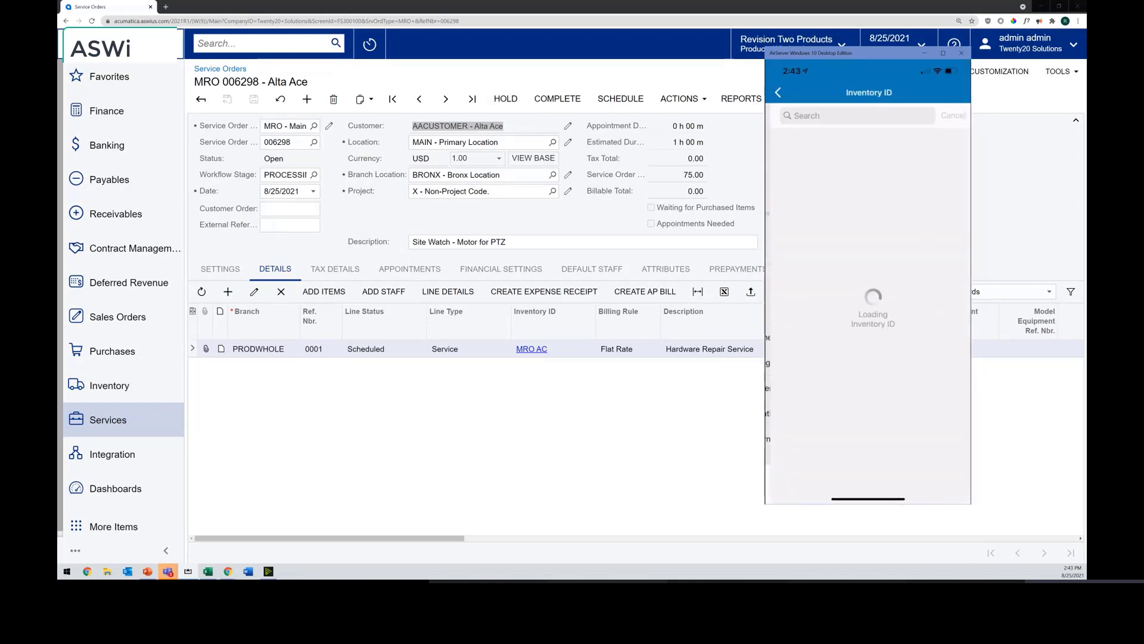
left_click(852, 116)
type("Motor")
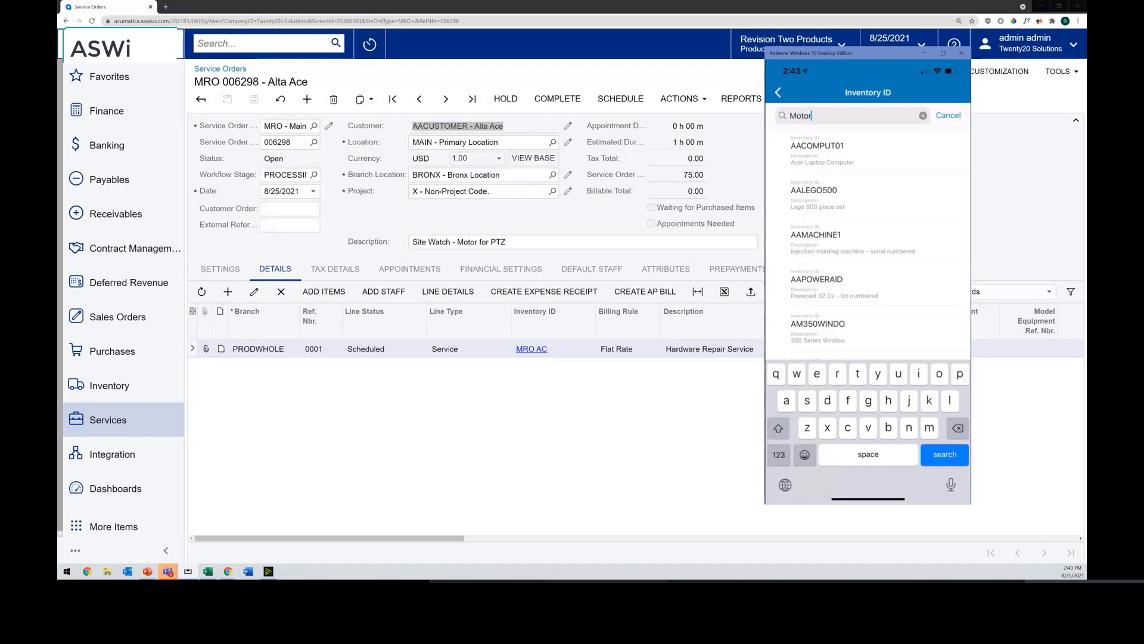
key("Return")
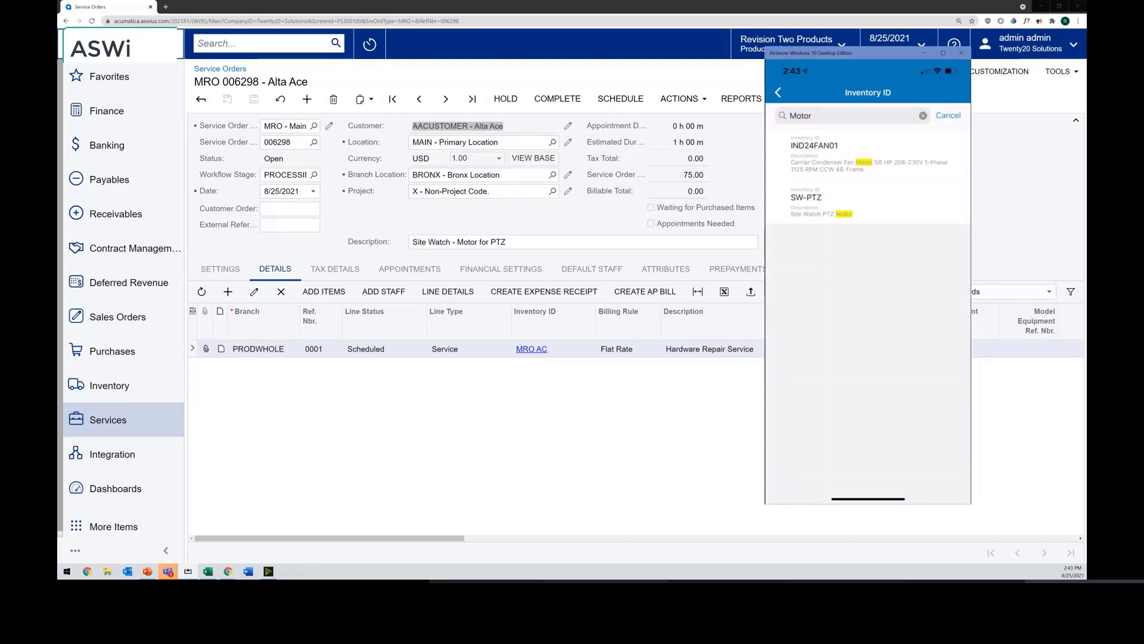
left_click(867, 202)
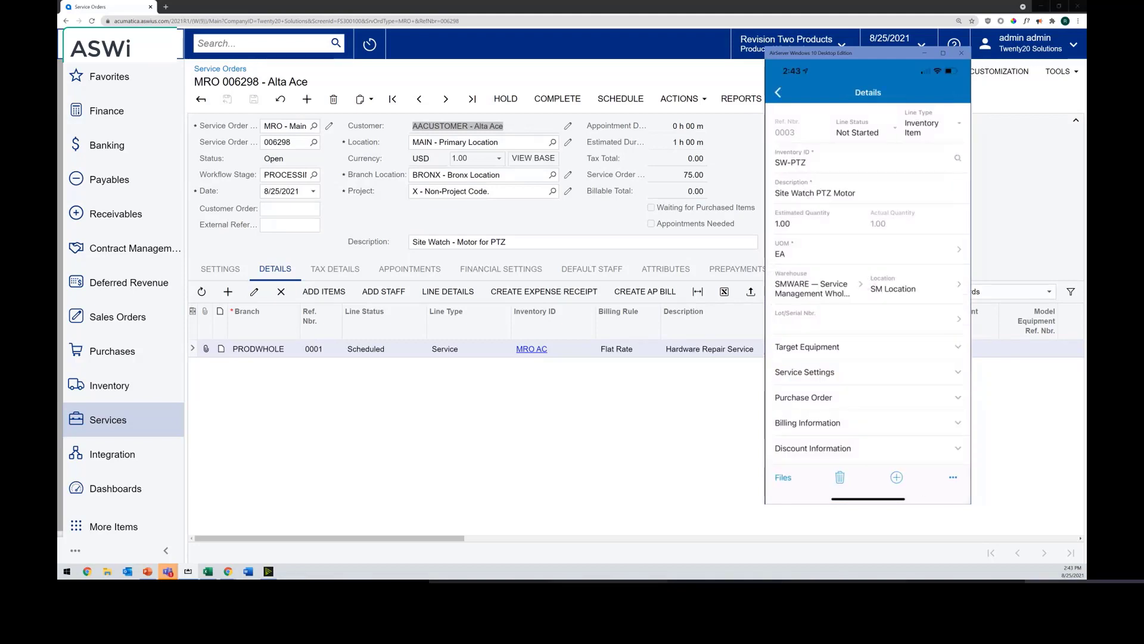
Link the SW-PTZ line to target equipment SME00008, component SWMOTOR, with component reference number 00004.
scroll(868, 298, "down", 2)
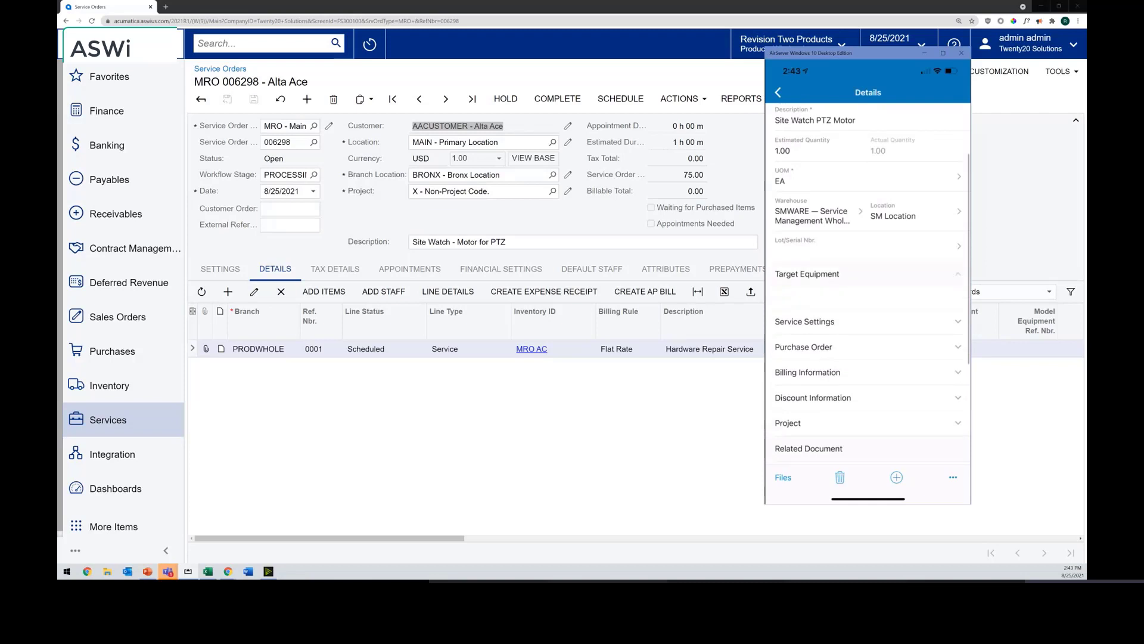
left_click(808, 226)
left_click(816, 309)
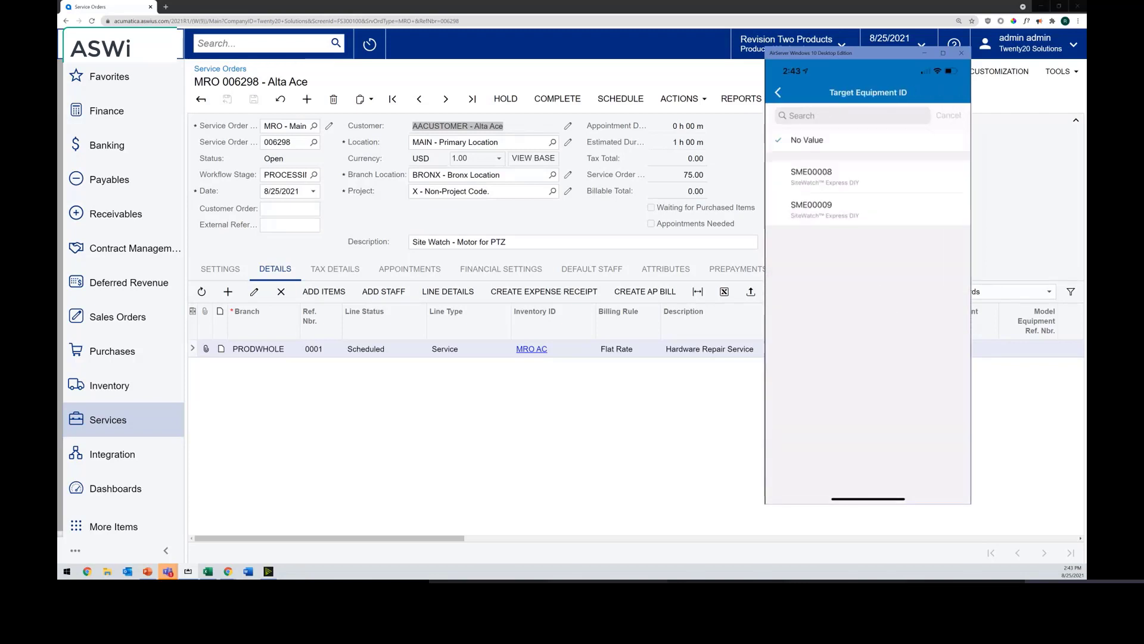
left_click(811, 172)
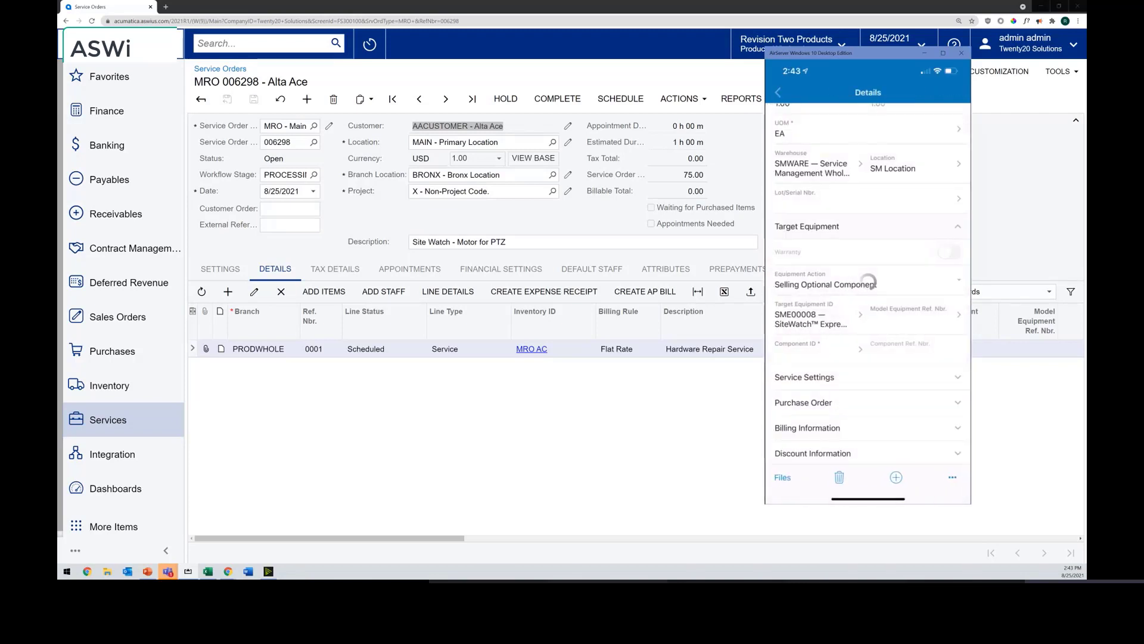
left_click(811, 348)
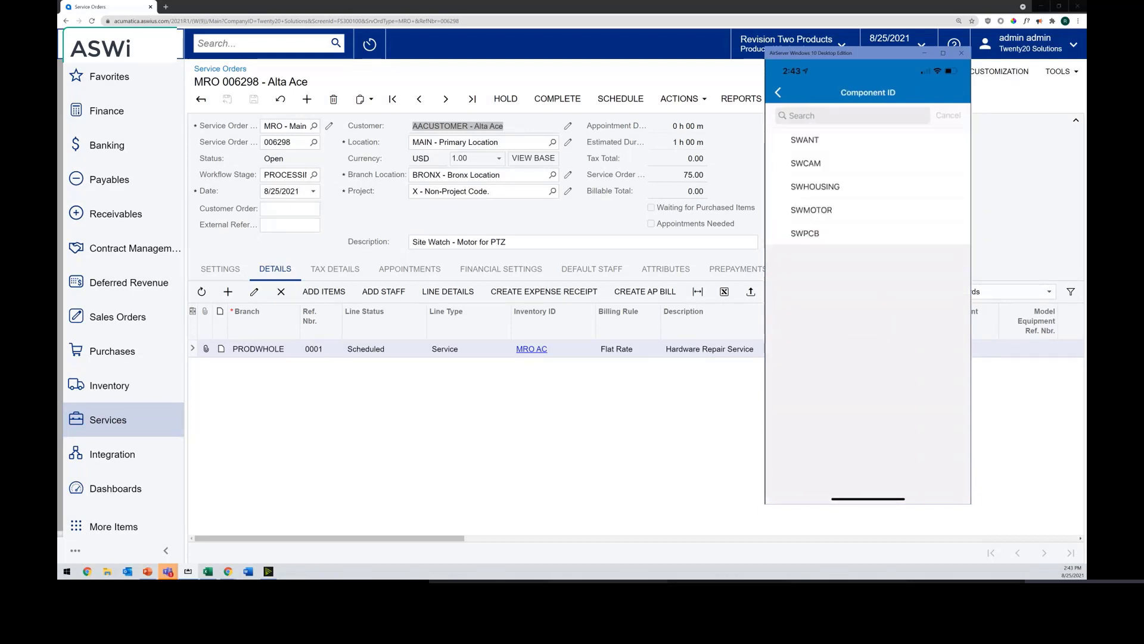
left_click(811, 210)
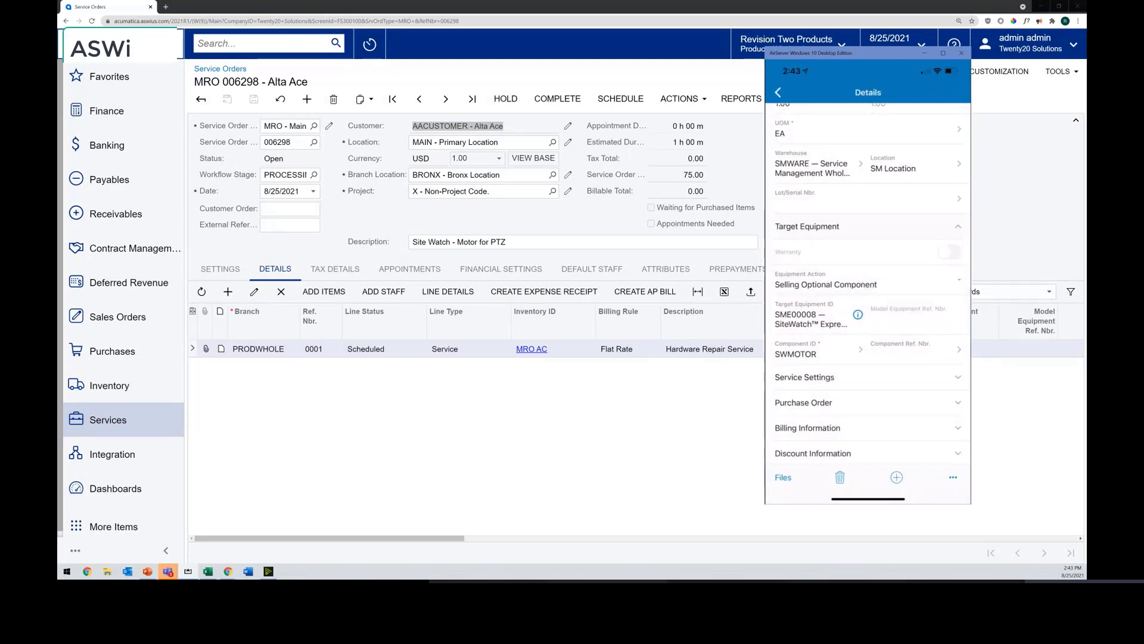
left_click(912, 349)
left_click(803, 172)
Mark the SW-PTZ line as a free item in its billing information.
scroll(869, 284, "down", 2)
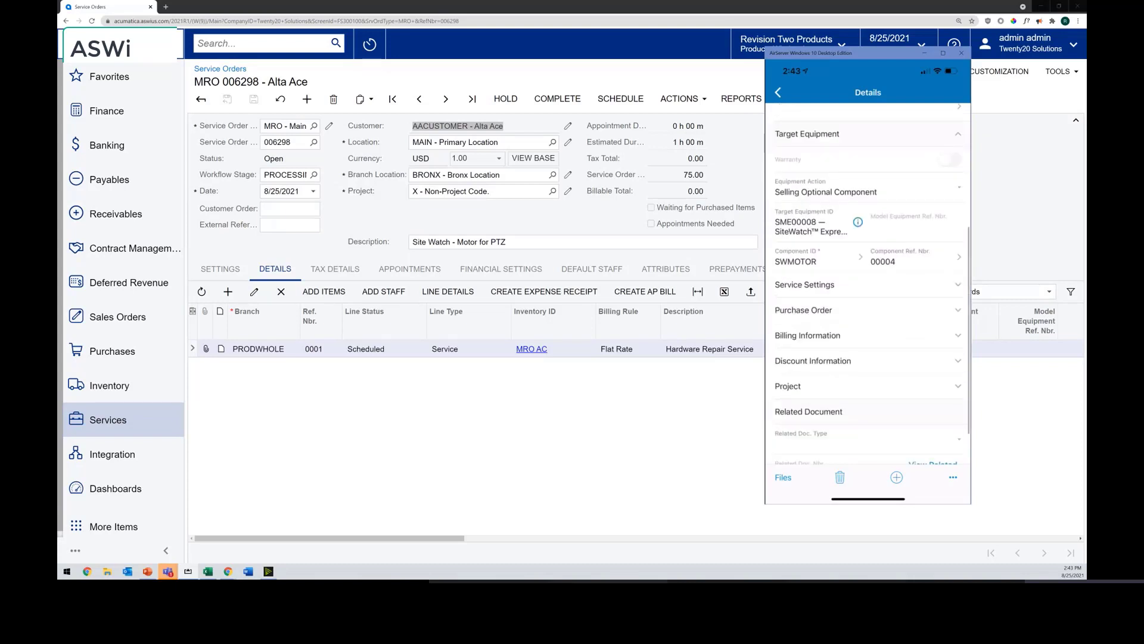
left_click(867, 336)
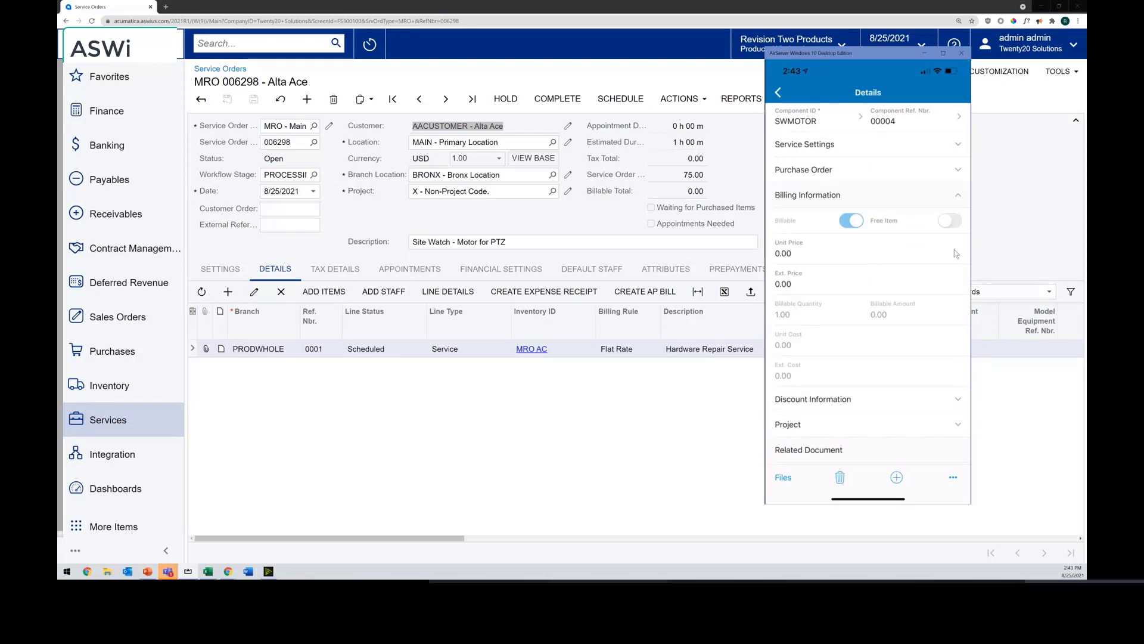
left_click(939, 224)
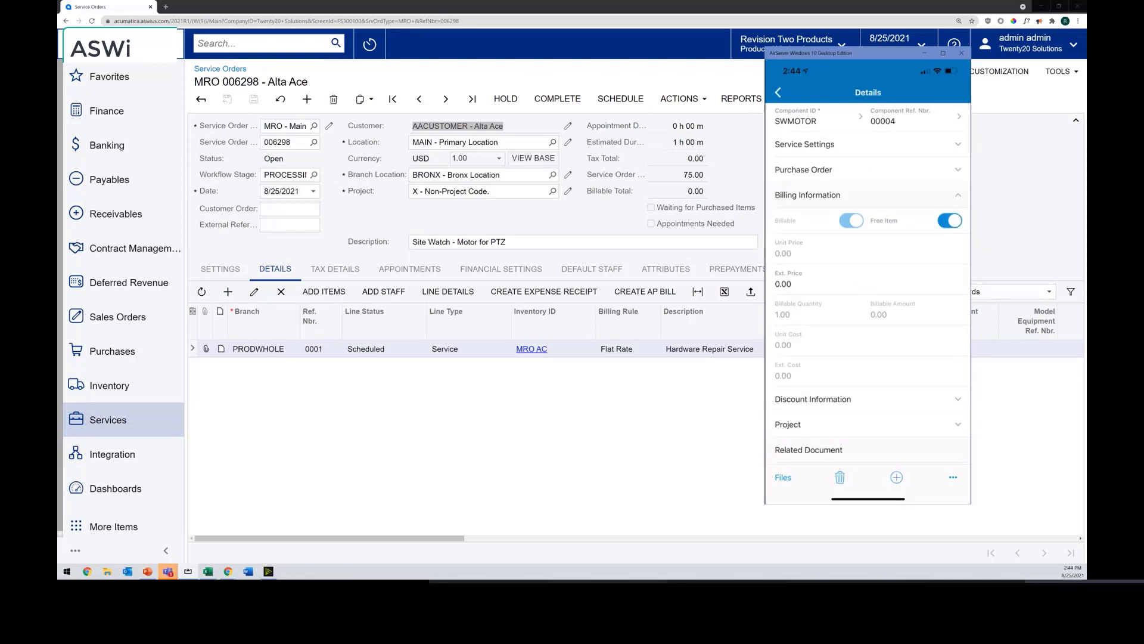
Set the SW-PTZ line's warehouse to TRUCK01 and return to the appointment's detail lines.
scroll(868, 283, "up", 5)
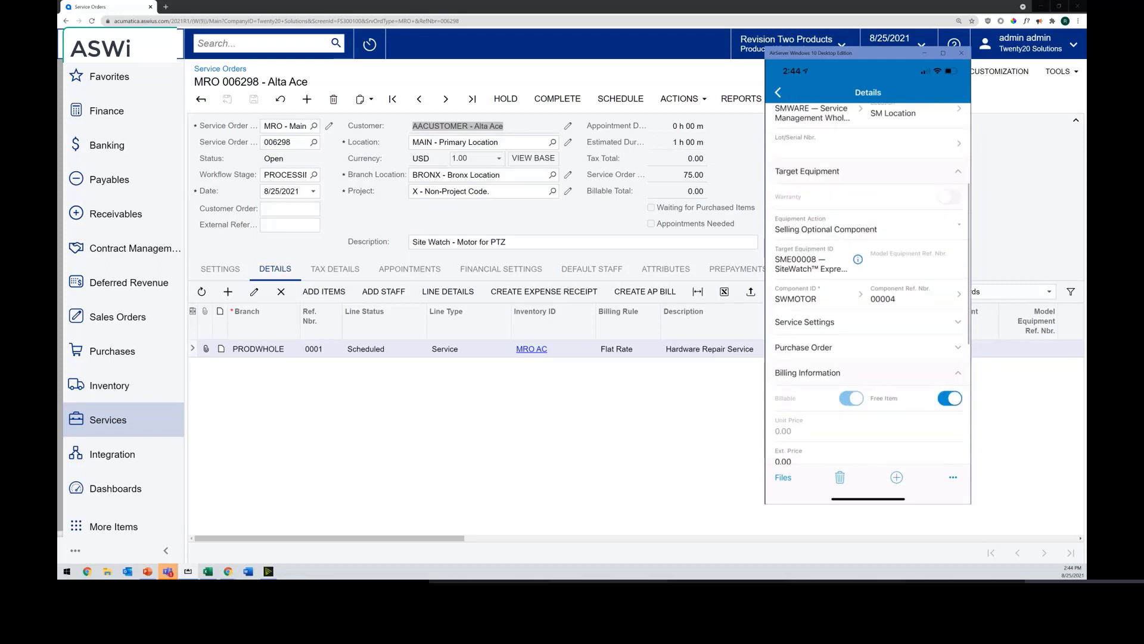
scroll(868, 283, "up", 5)
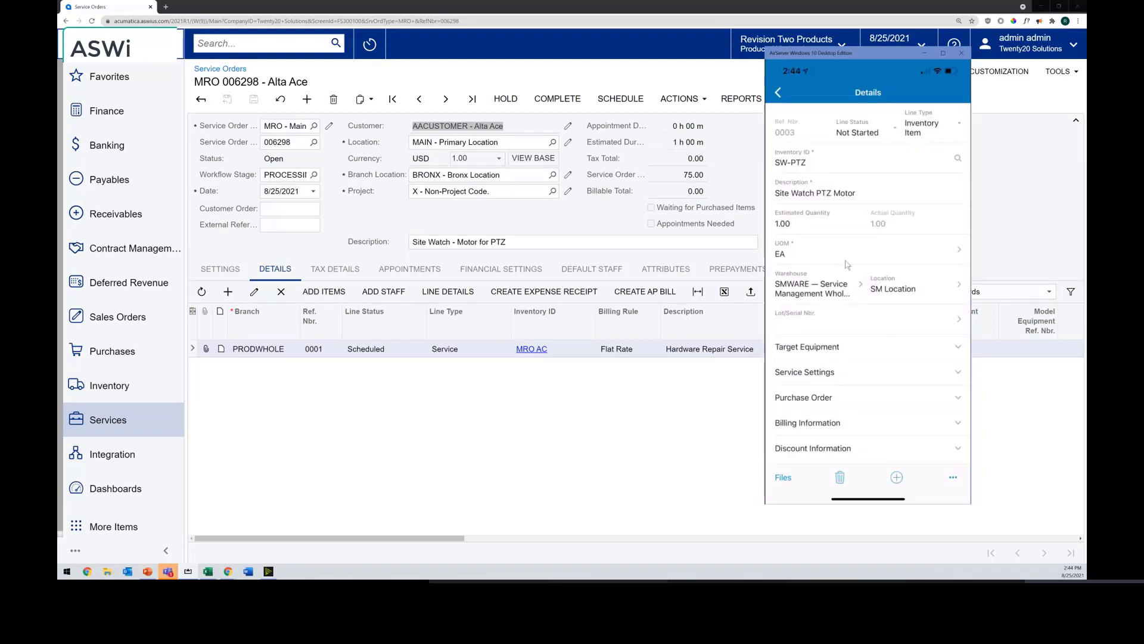
left_click(826, 292)
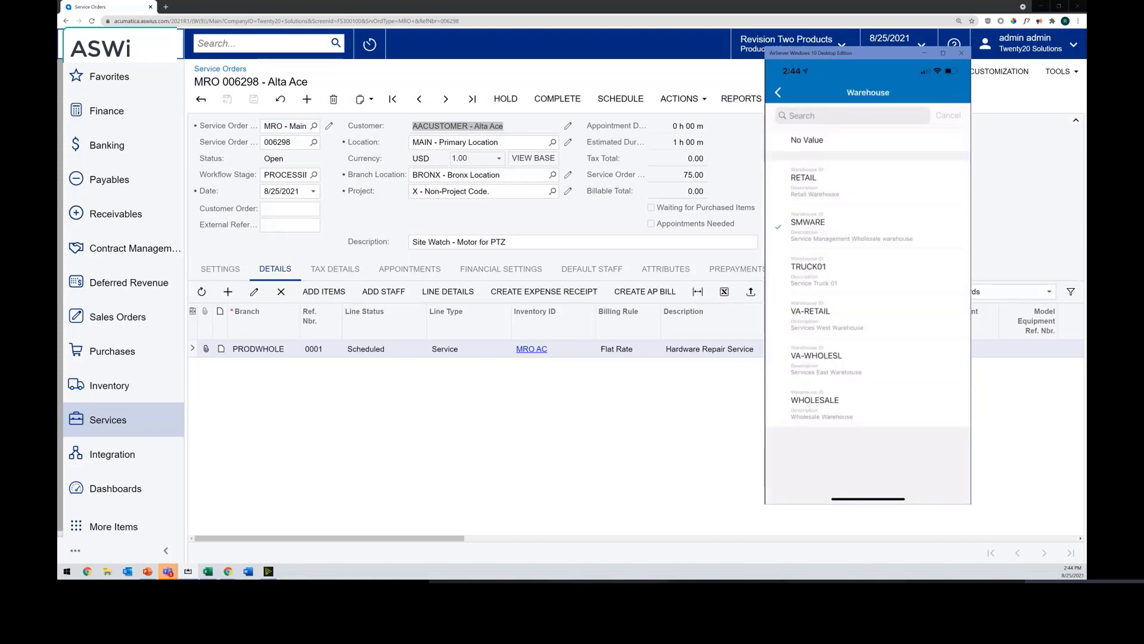
left_click(826, 271)
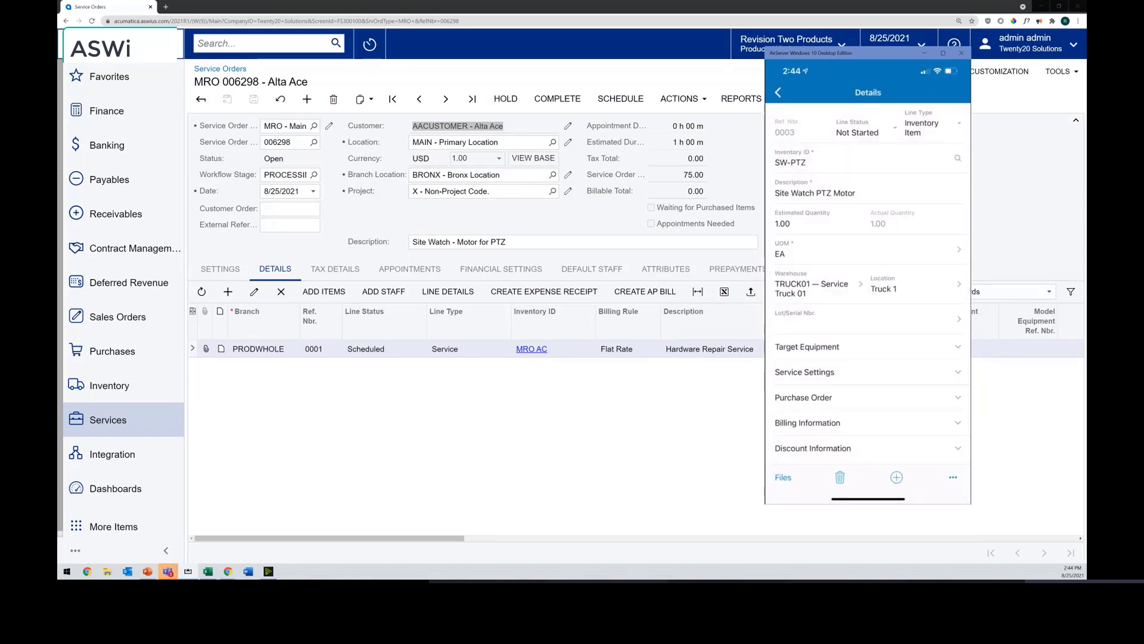
left_click(778, 93)
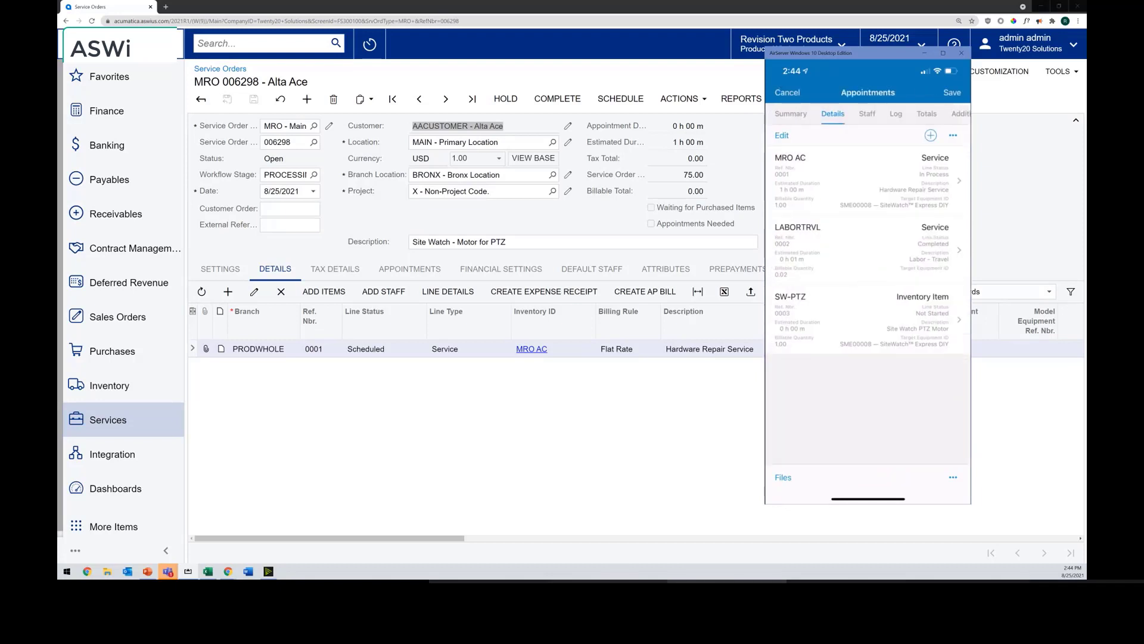
Take a photo of the technician's on-site work and attach it to the appointment.
left_click(790, 114)
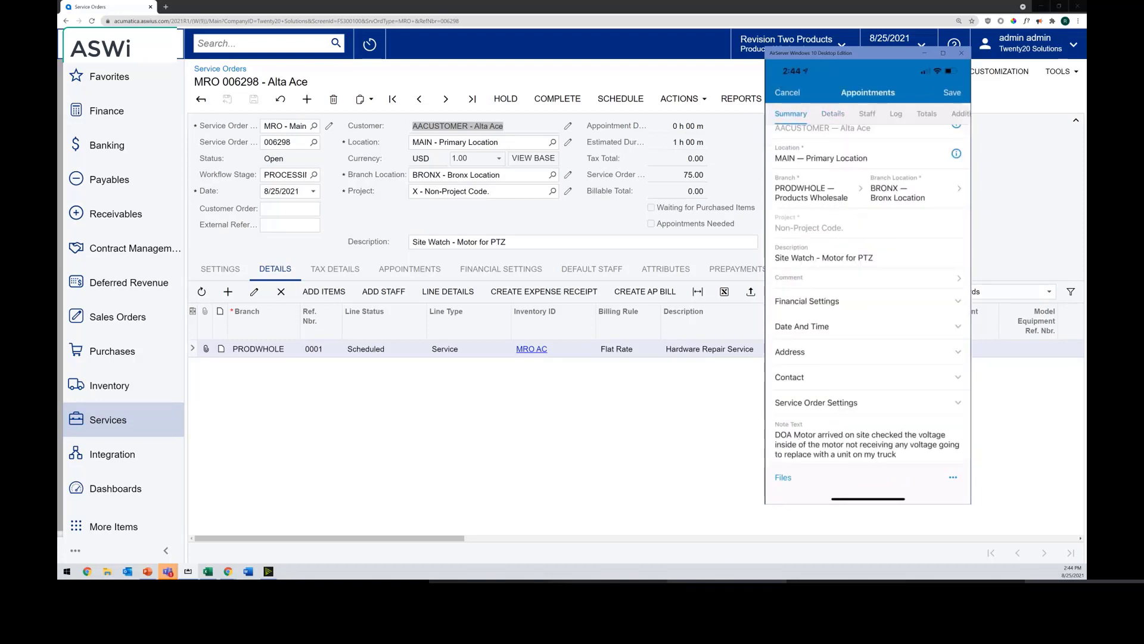
scroll(868, 293, "down", 1)
left_click(789, 478)
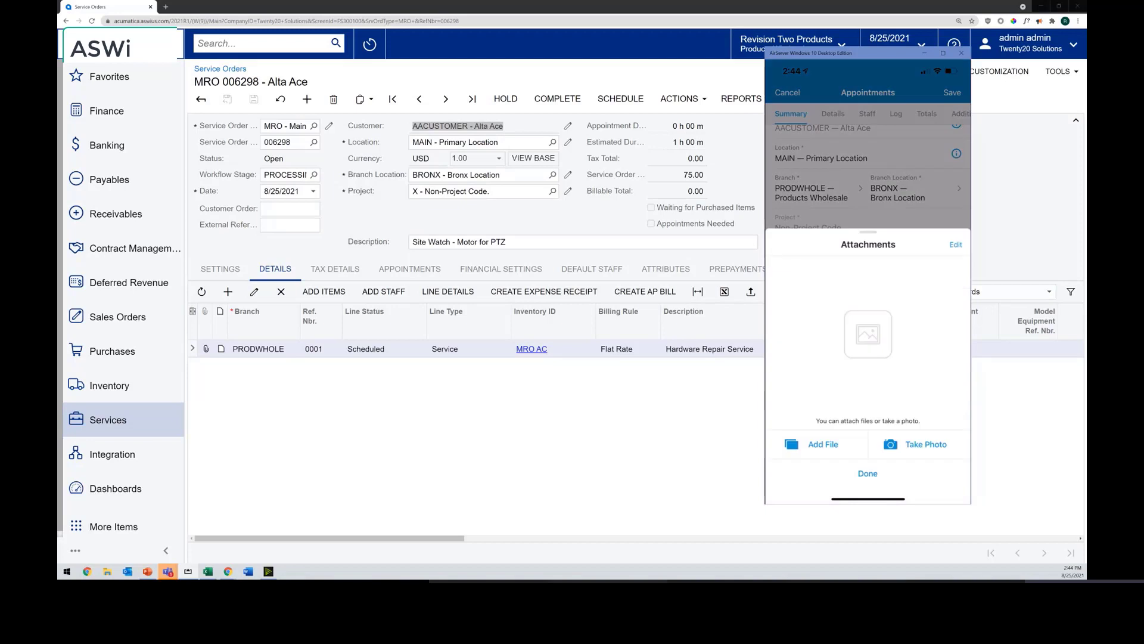
left_click(915, 444)
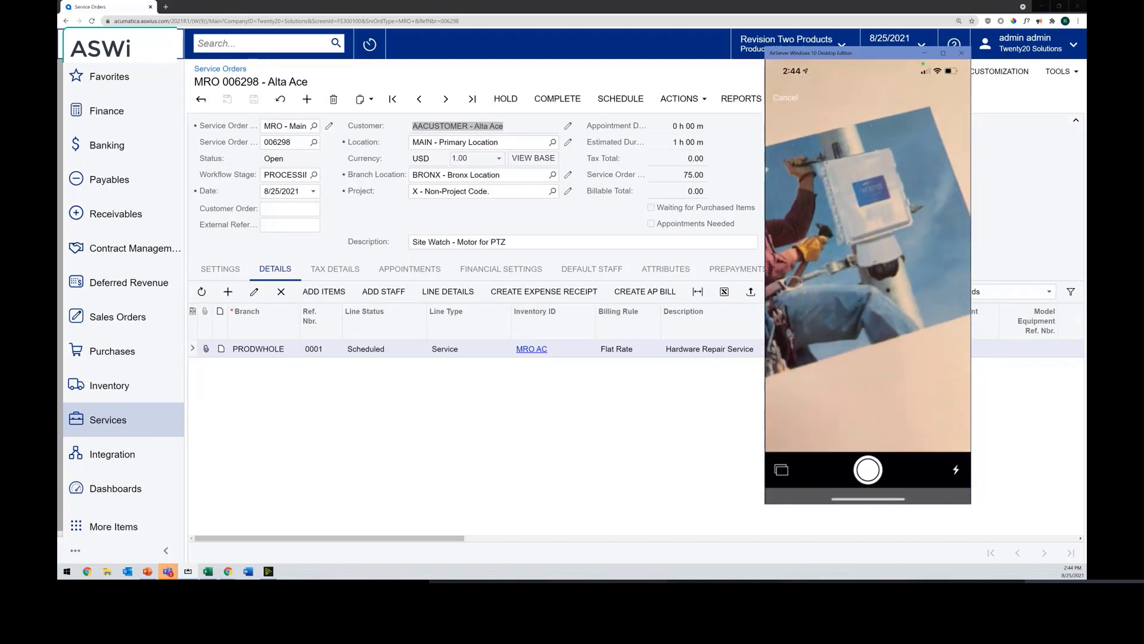
left_click(868, 470)
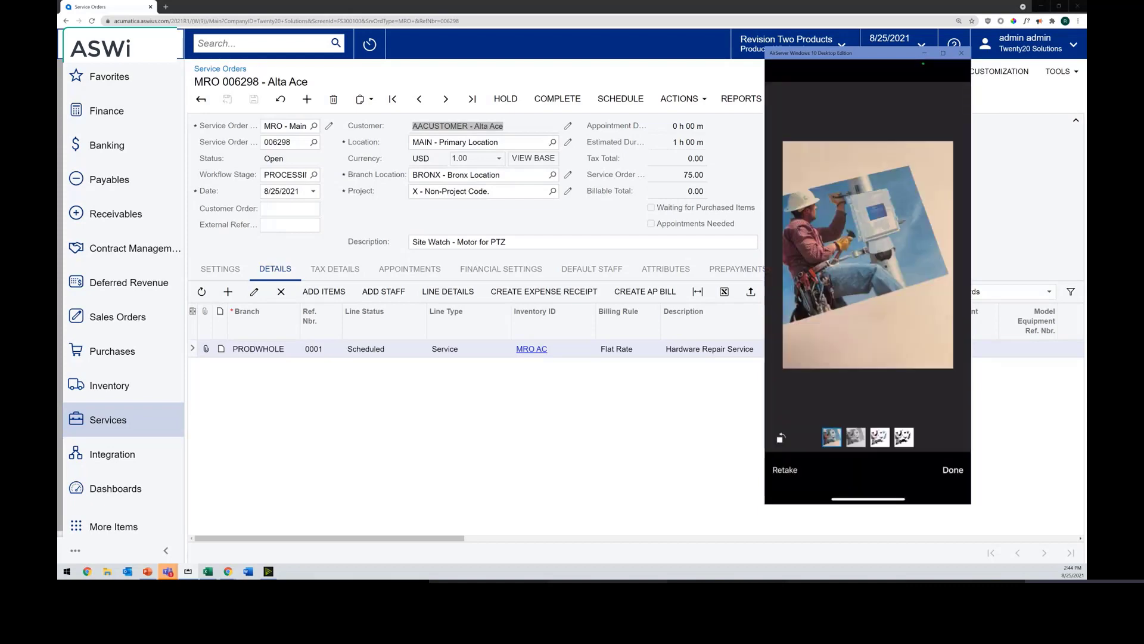
left_click(952, 469)
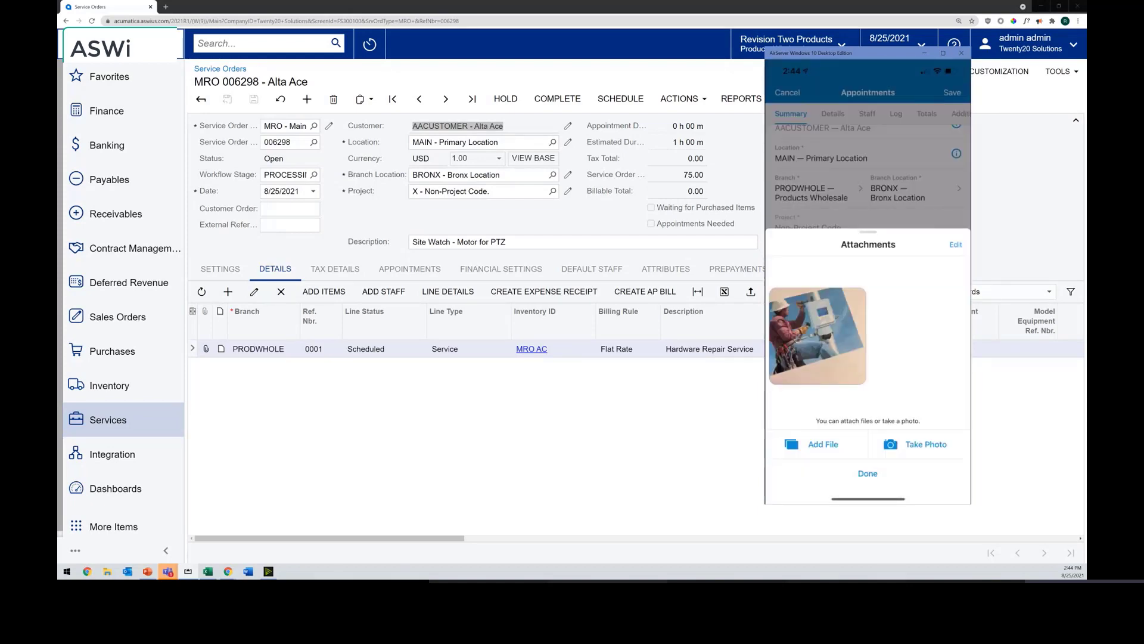
left_click(867, 473)
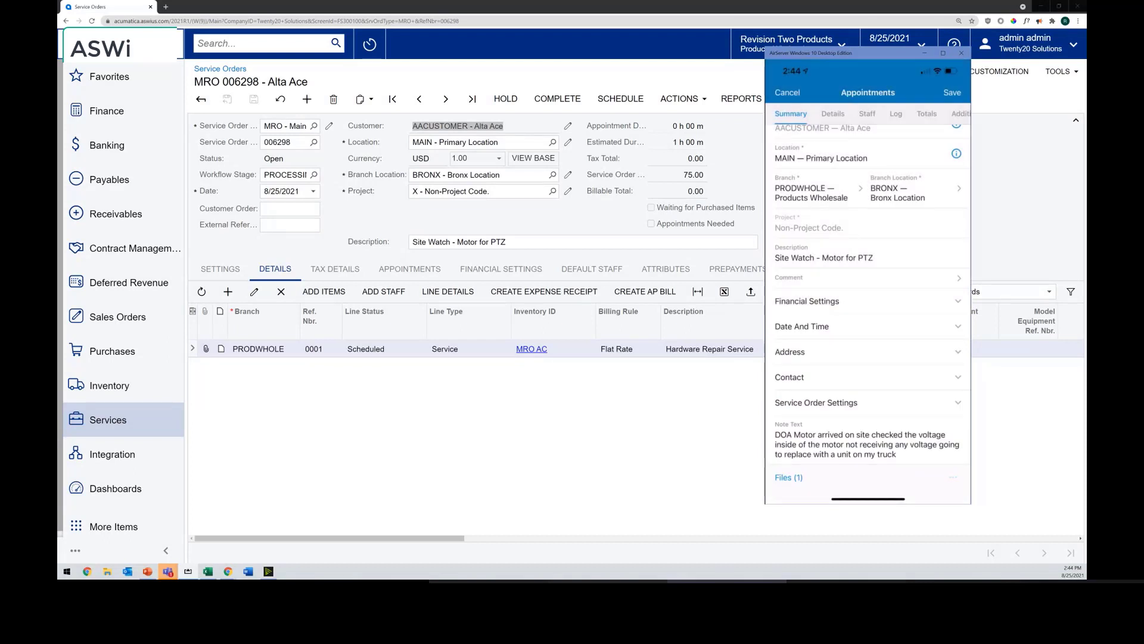
Sign the appointment report with a handwritten signature and save it.
left_click(953, 478)
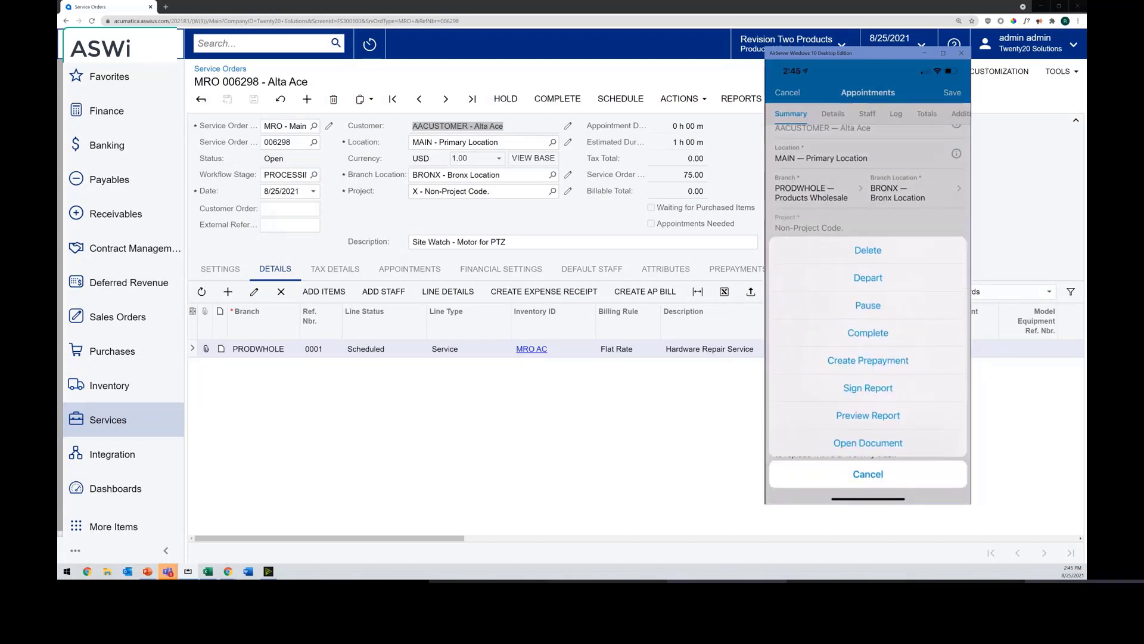
left_click(867, 387)
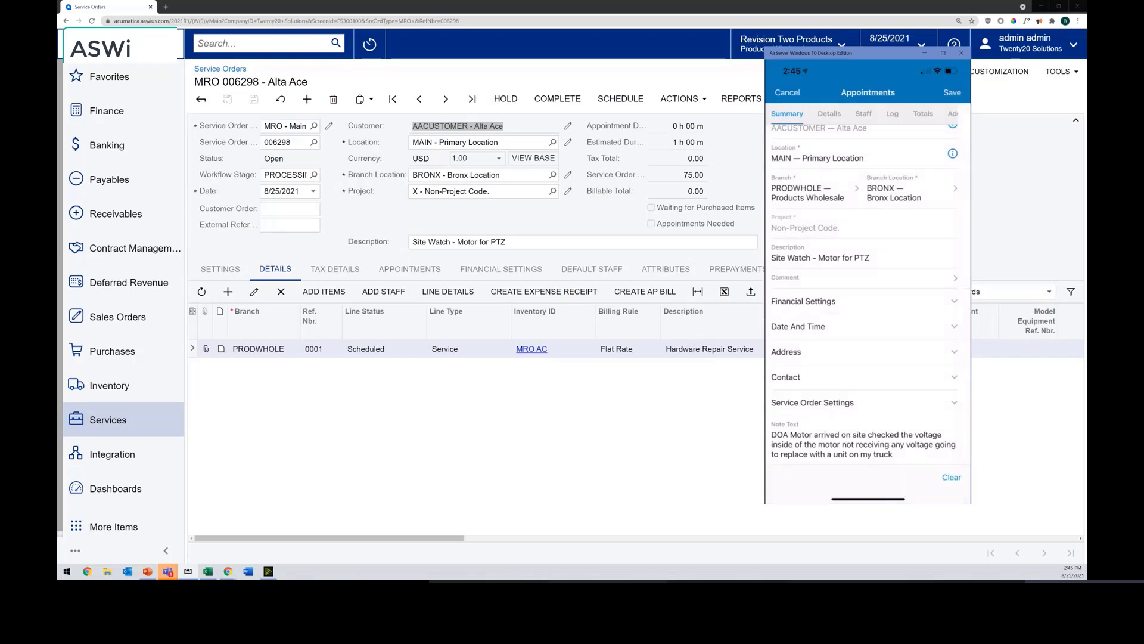
mouse_move(818, 348)
left_mouse_down()
mouse_move(918, 197)
mouse_move(914, 164)
left_mouse_up()
left_click(951, 93)
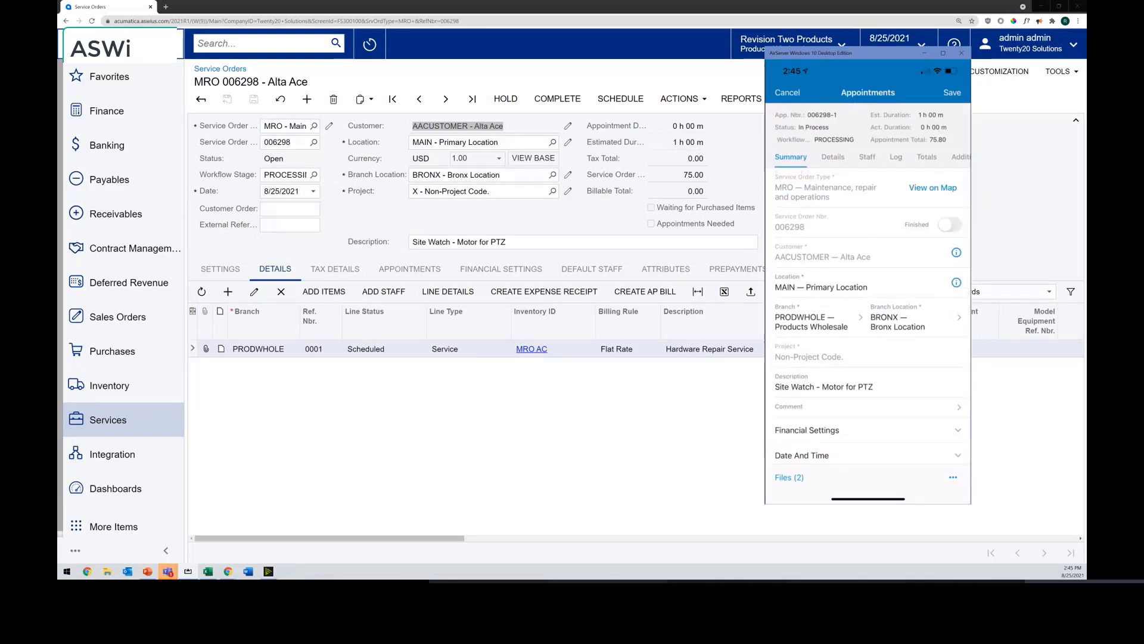
Mark appointment 006298-1 as finished and complete it, and refresh service order 006298 in the browser.
left_click(949, 231)
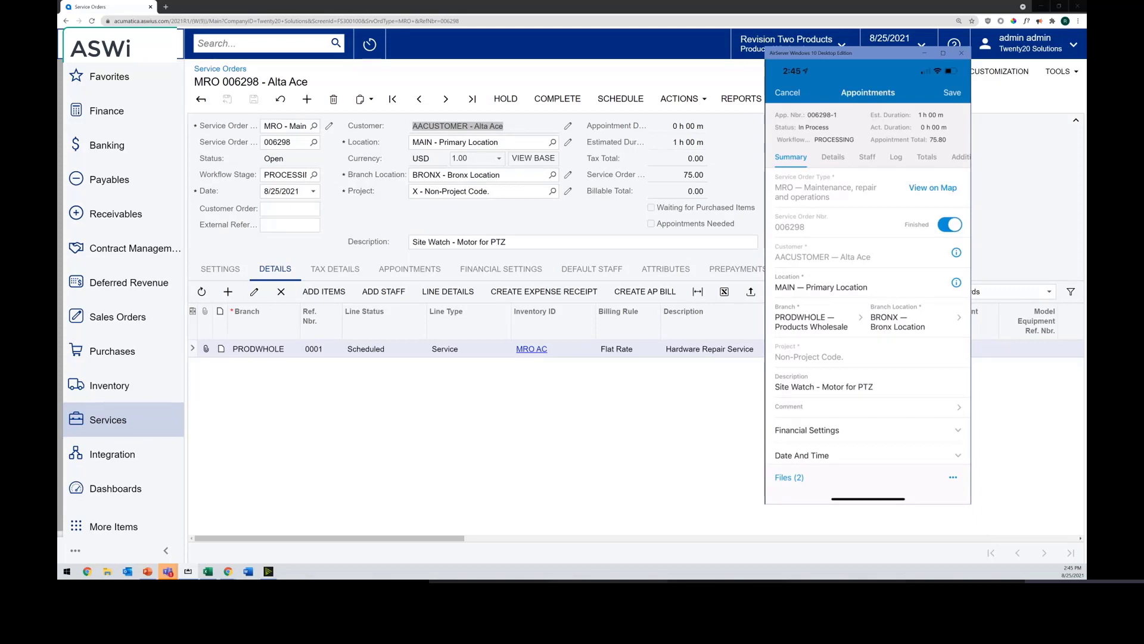
left_click(953, 477)
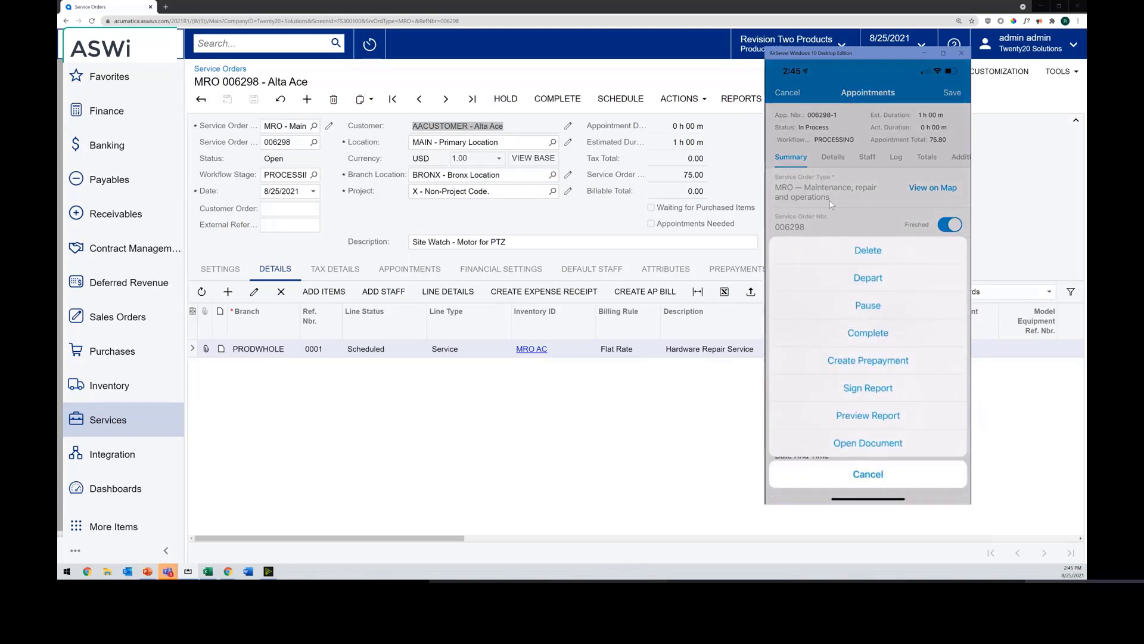
left_click(887, 341)
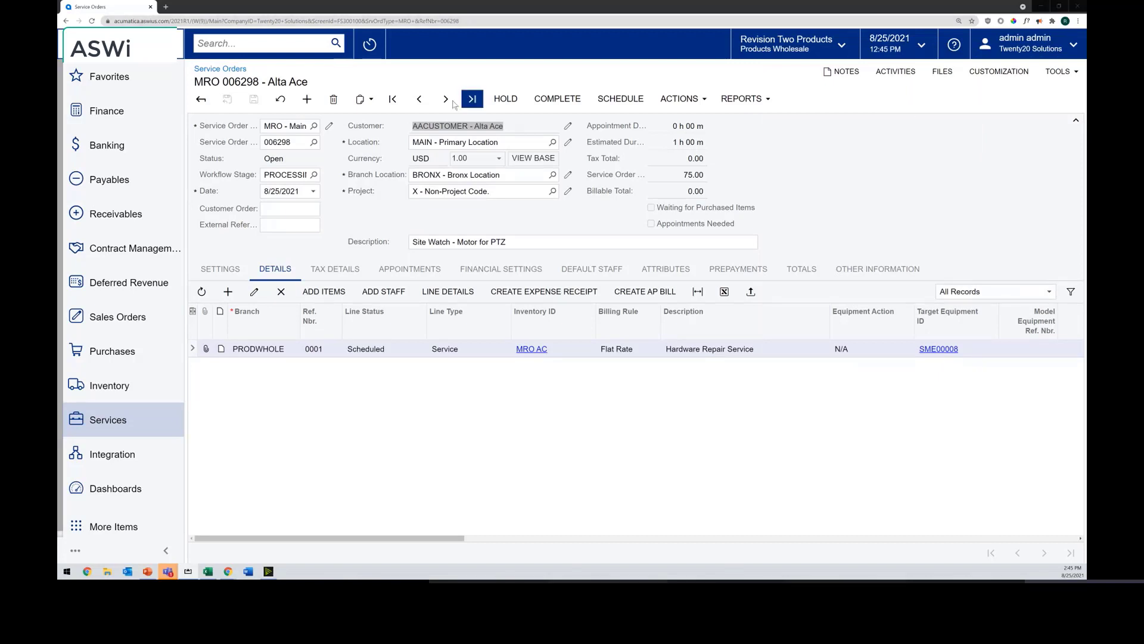
left_click(280, 100)
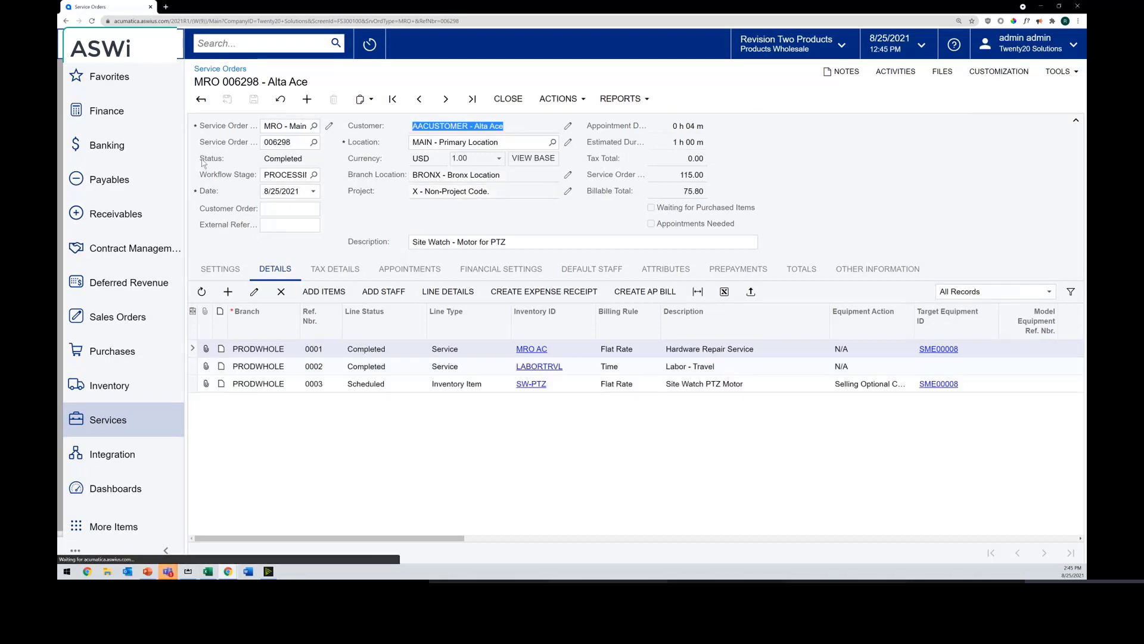
Review the completed service order's status, billable total and totals breakdown.
left_click(275, 162)
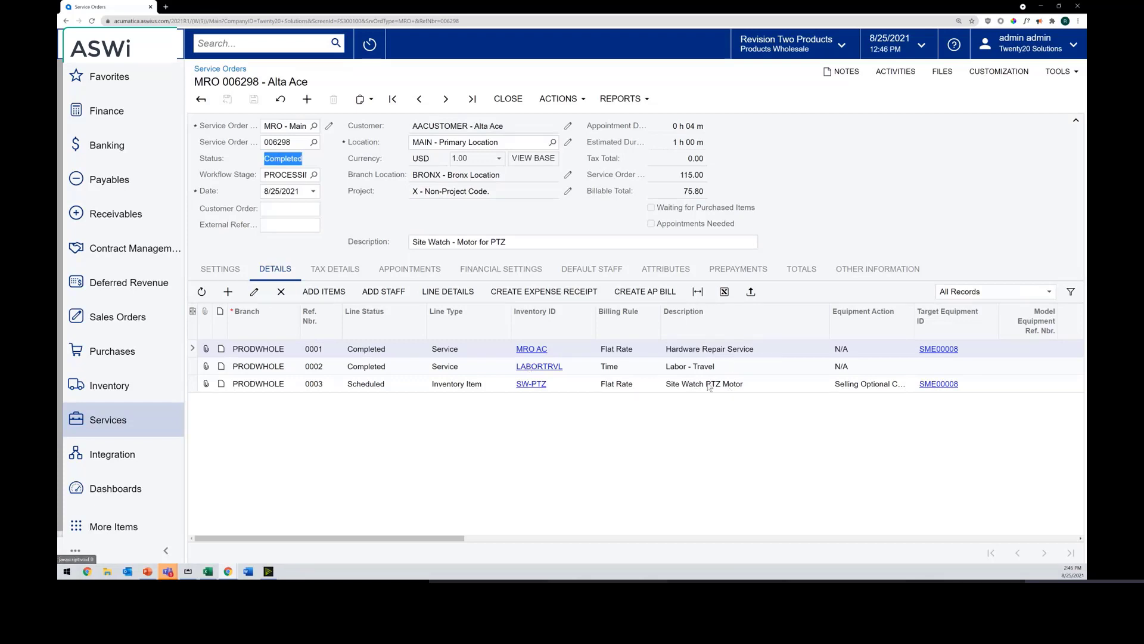
left_click(680, 187)
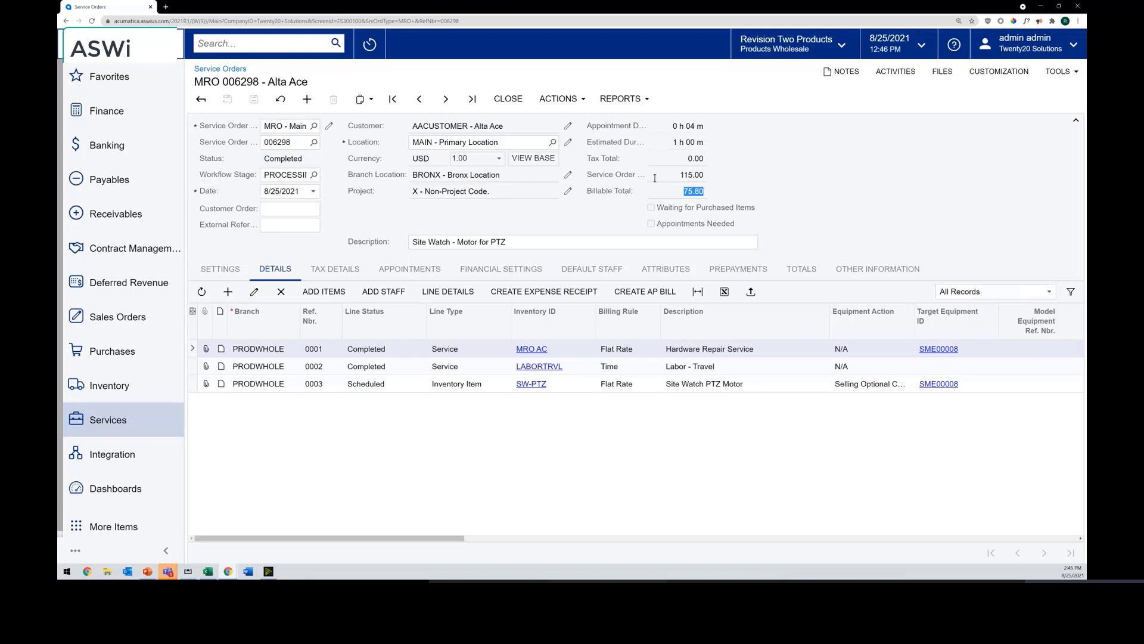
left_click(598, 216)
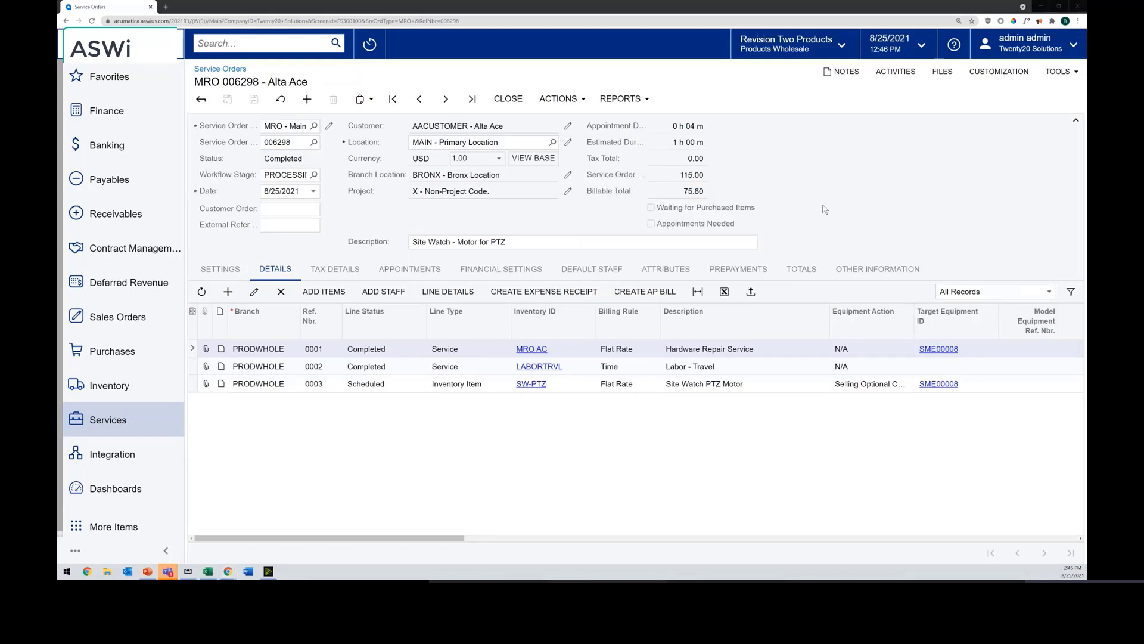
left_click(801, 269)
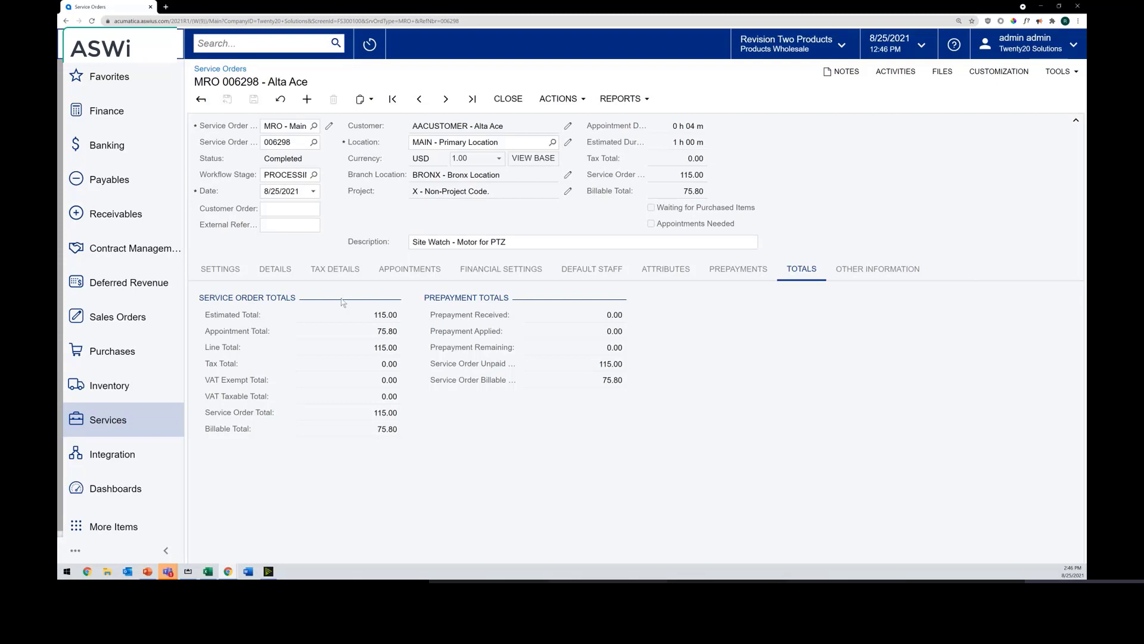
Read the technician's note on the service order's appointment and check its attached signed report and uploaded photo.
left_click(409, 269)
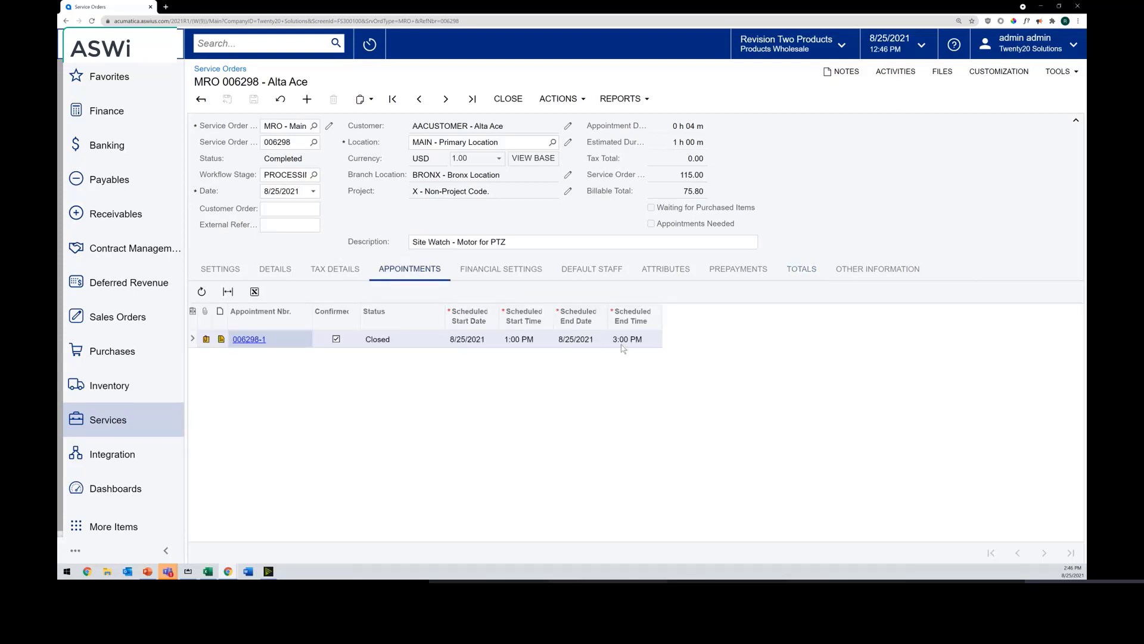
left_click(221, 339)
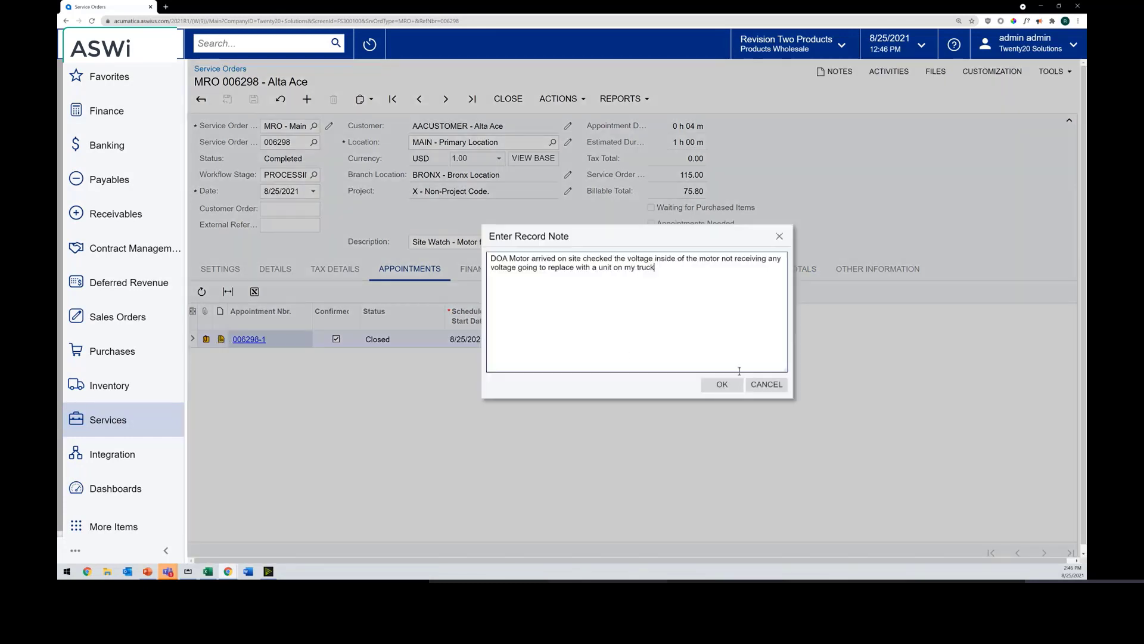
left_click(766, 384)
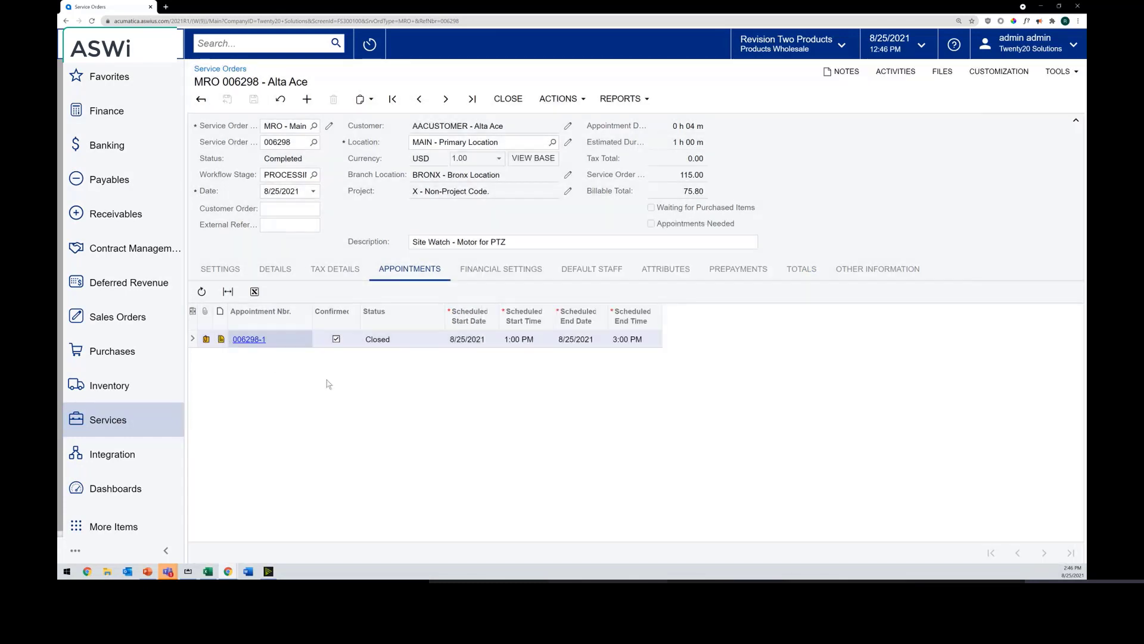
left_click(206, 339)
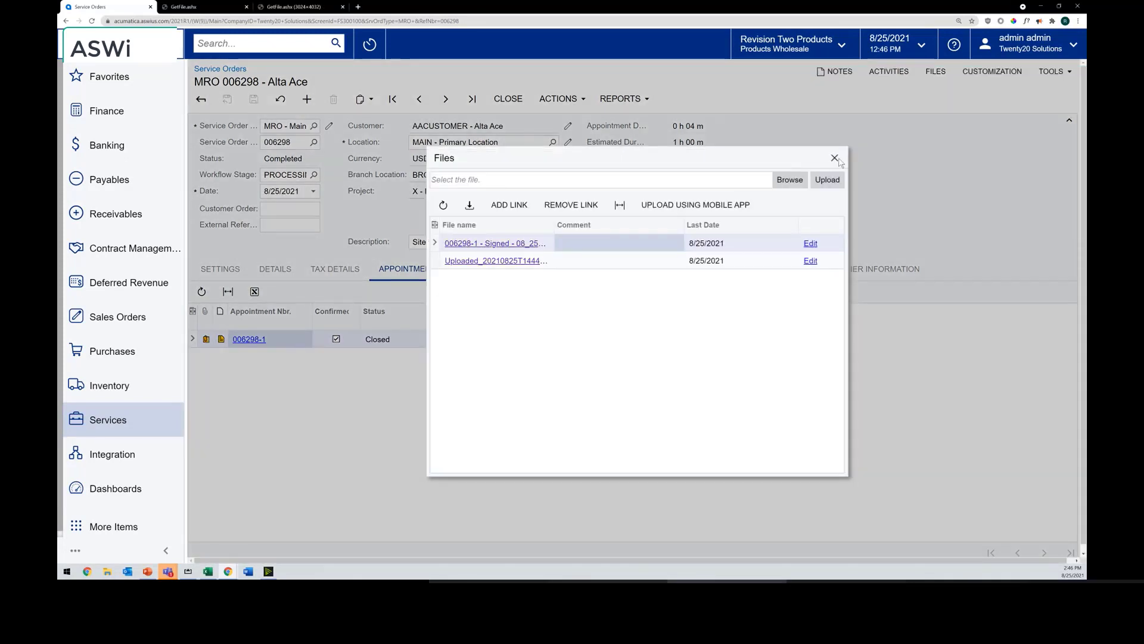
left_click(835, 159)
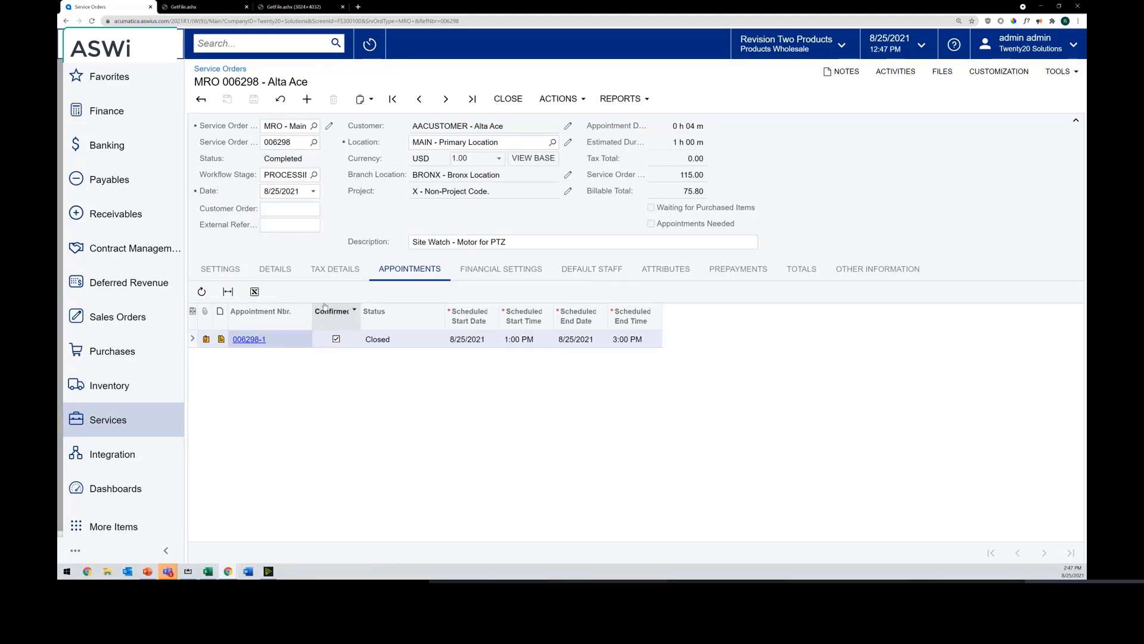
Start a new sales order of type SO for customer AACUSTOMER (Alta Ace).
left_click(117, 316)
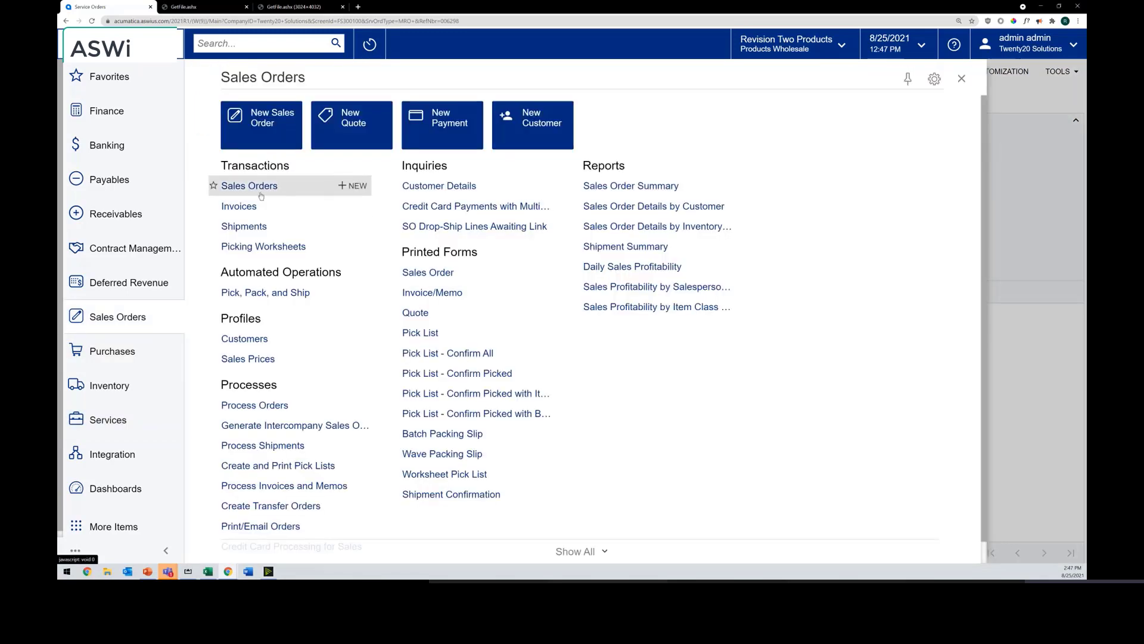
left_click(262, 124)
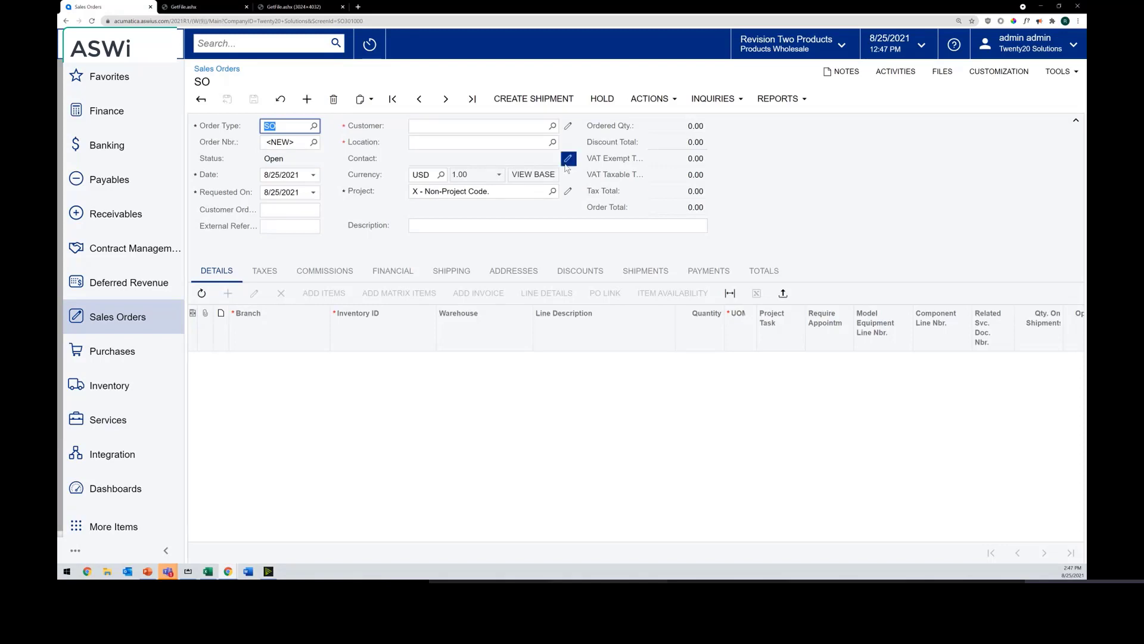
left_click(552, 126)
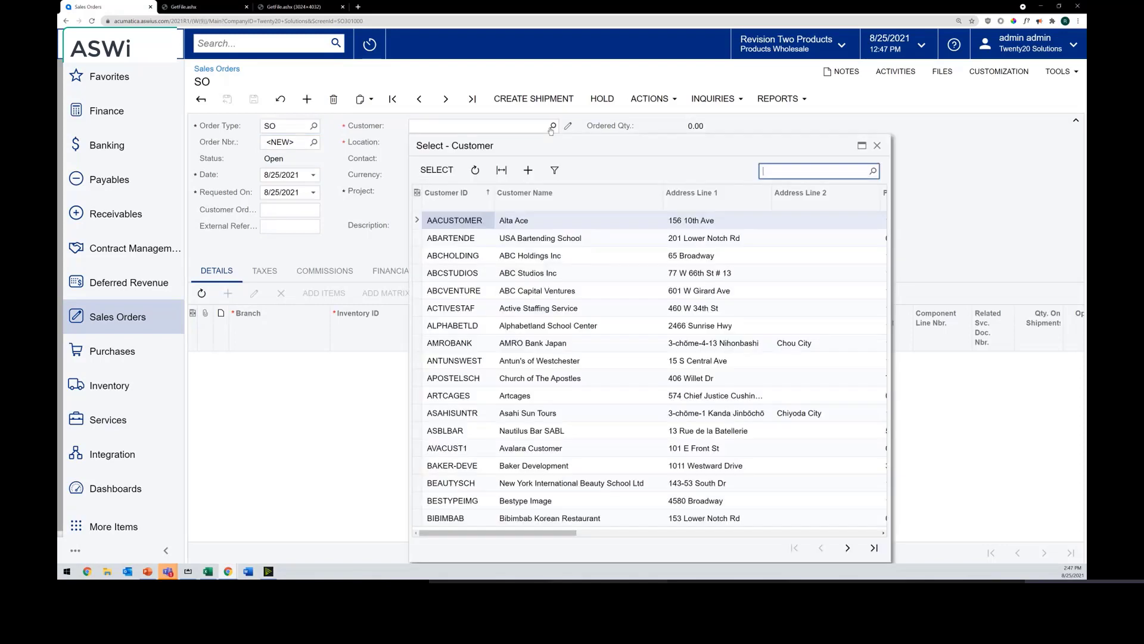
double_click(518, 220)
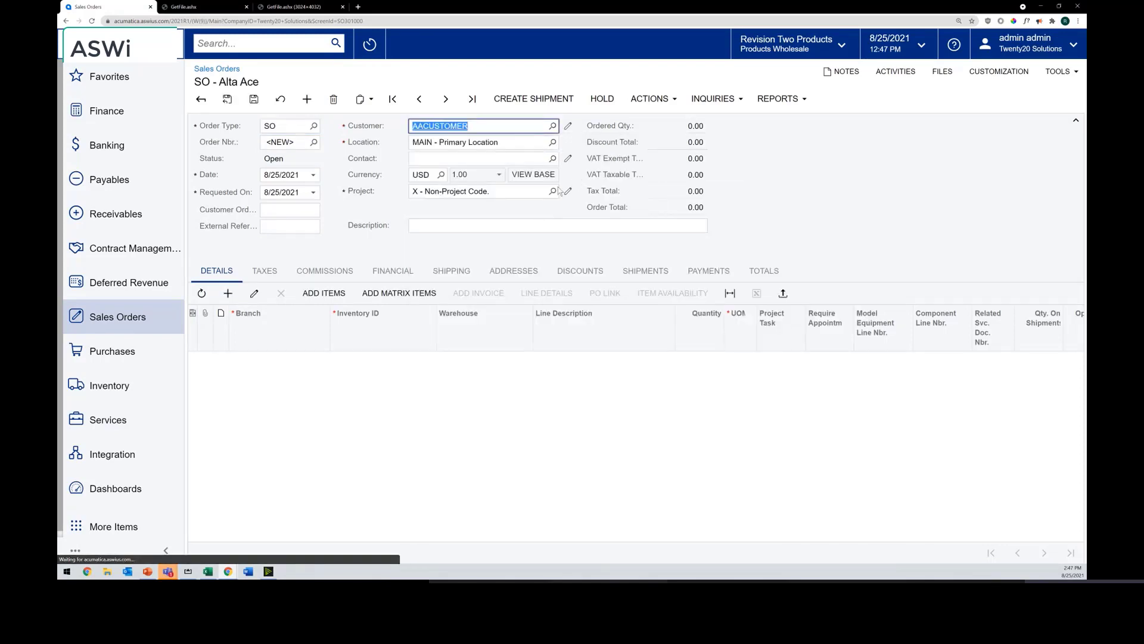
Add an order line for item SW-MAINUNI with the description shortened to SiteWatch™ Express and a quantity of 1.
left_click(228, 293)
key("Tab")
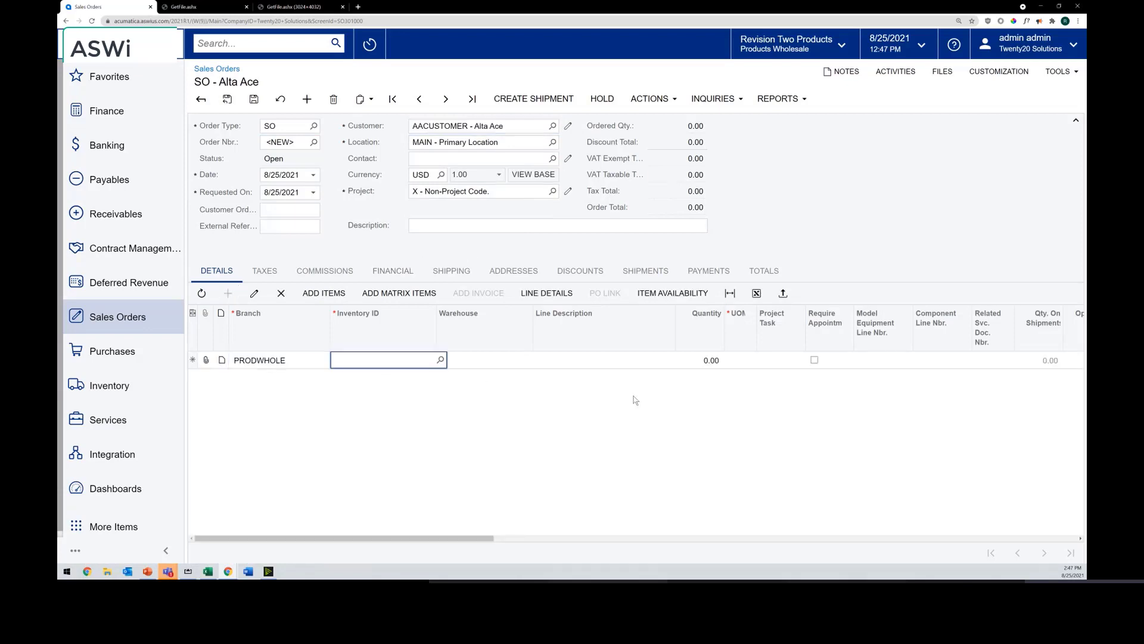
type("diy")
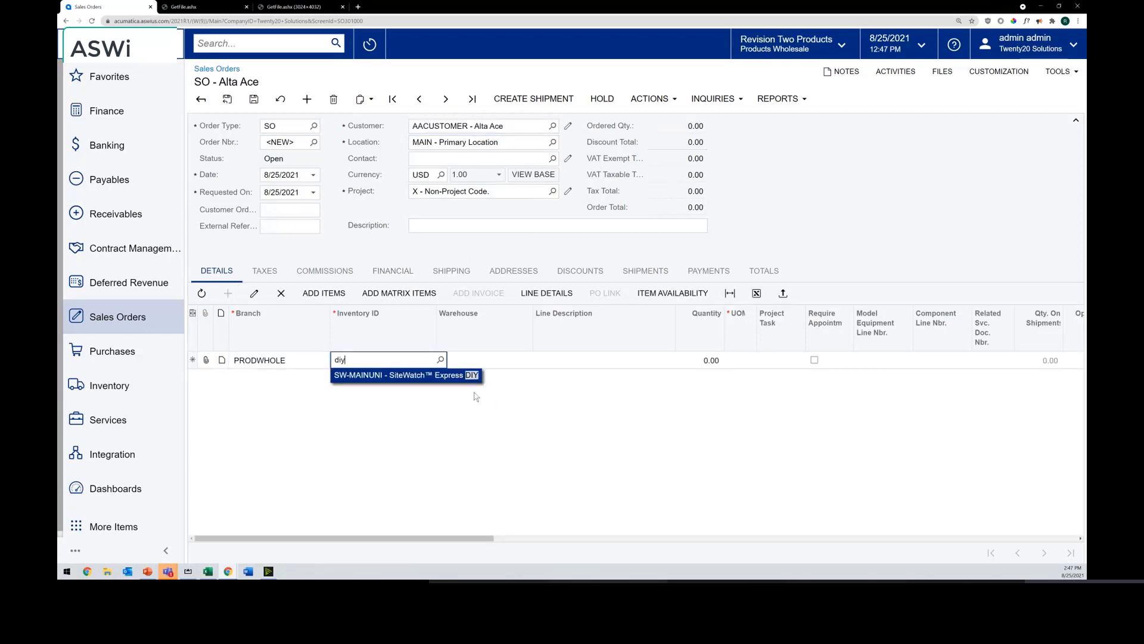
key("Tab")
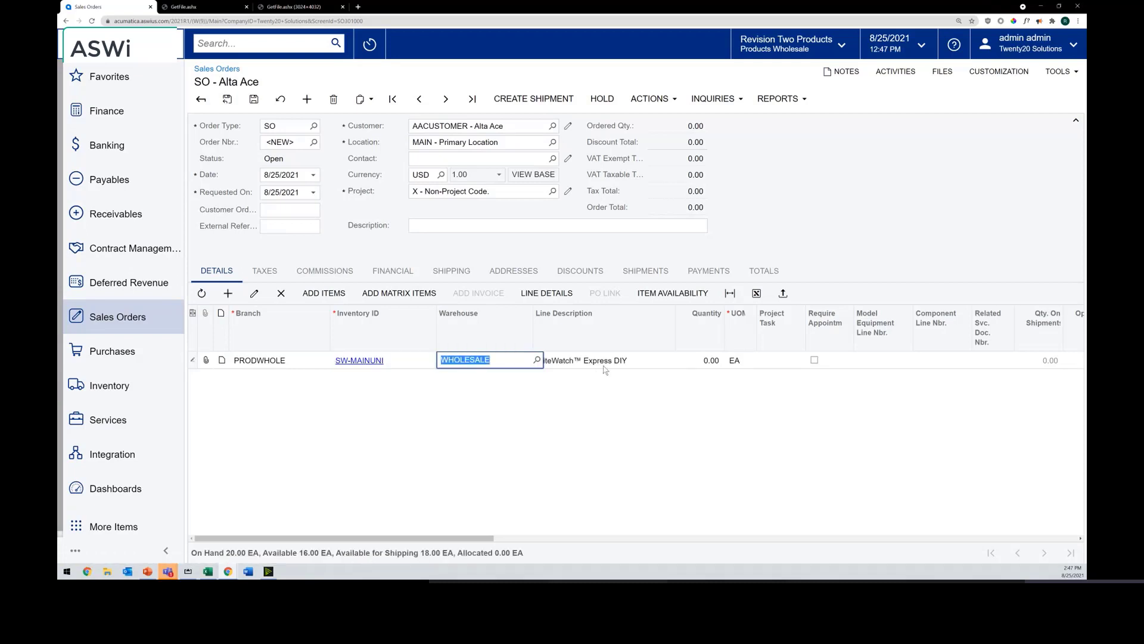
left_click(614, 361)
left_click_drag(613, 360, 671, 362)
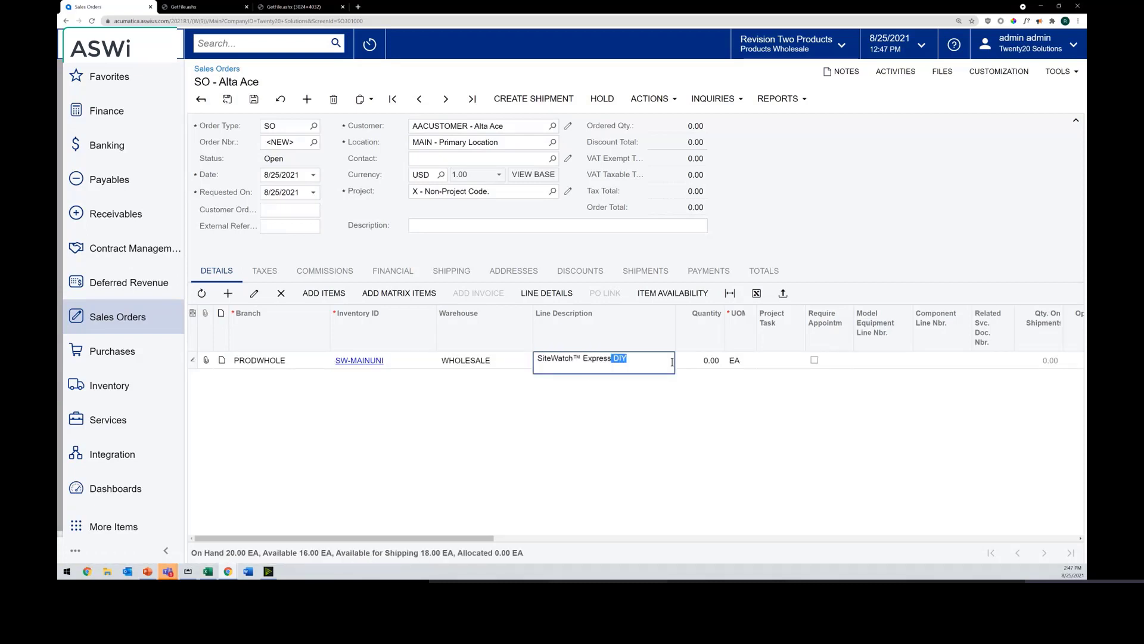
key("BackSpace")
key("Tab")
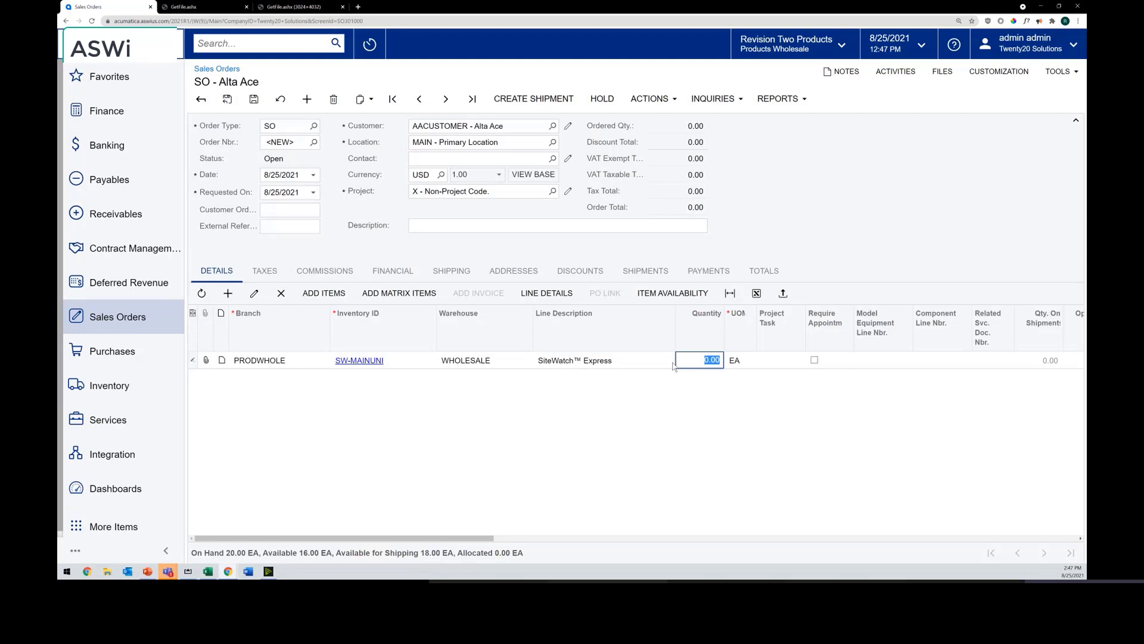
type("1")
Add an INST AC installation service line with quantity 1, mark it as requiring an appointment, and save the sales order.
left_click(227, 293)
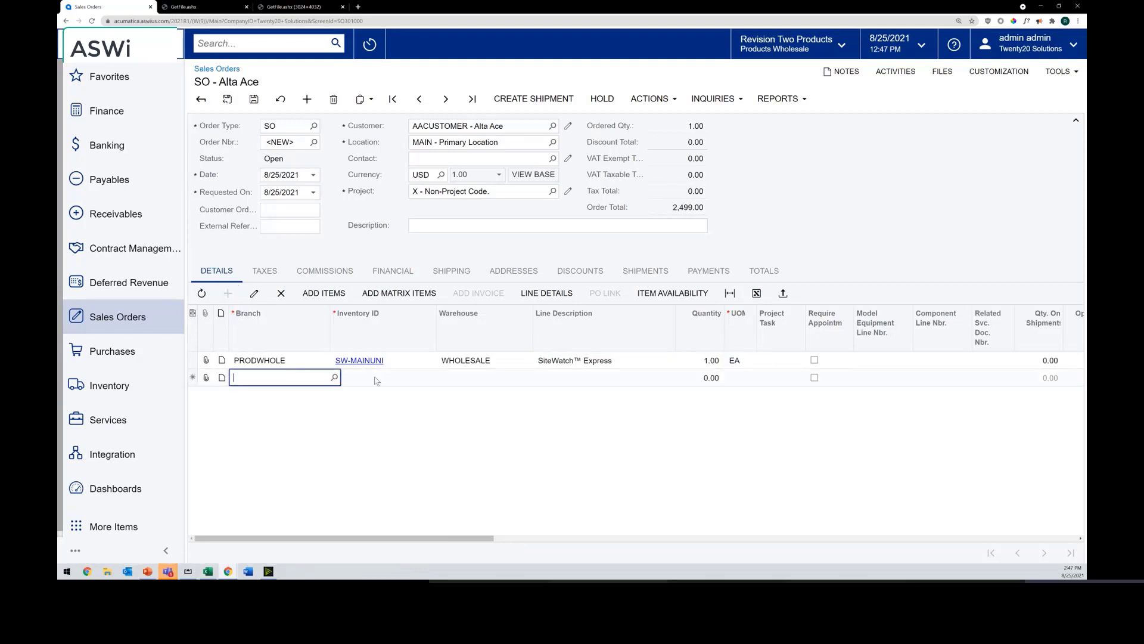
left_click(375, 381)
type("instal")
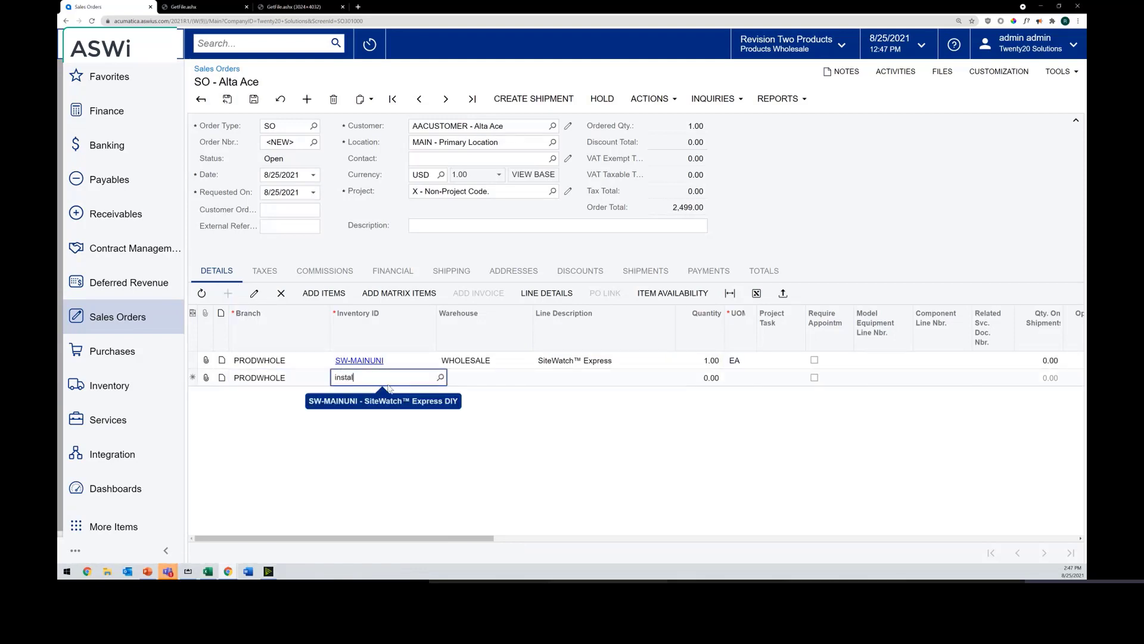
type("l")
key("Tab")
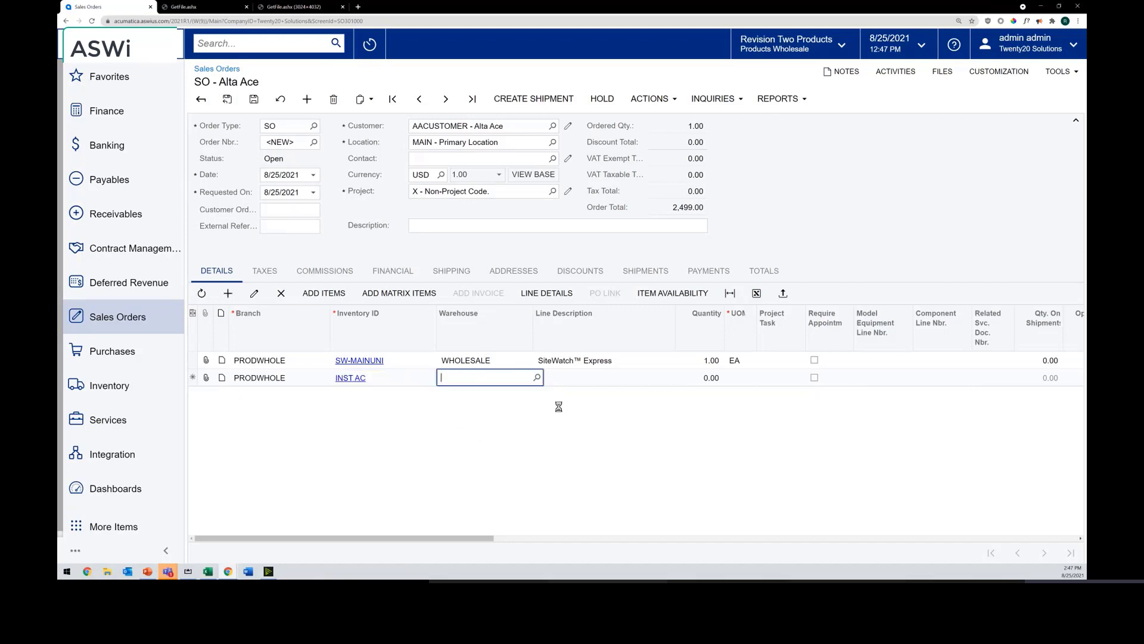
key("Tab")
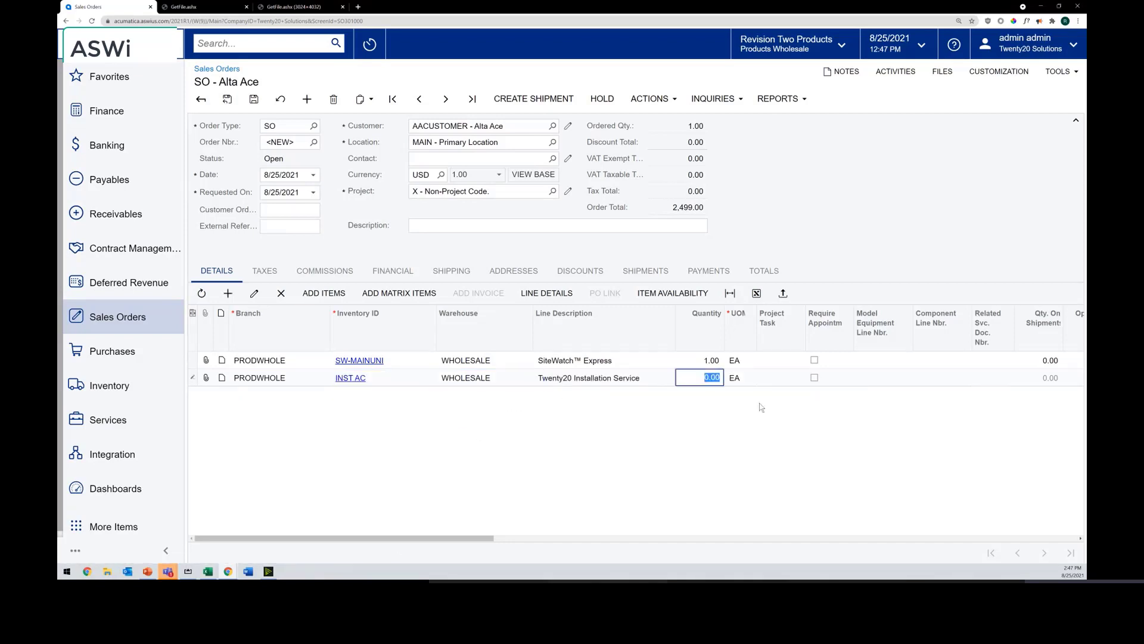
type("1")
key("Tab")
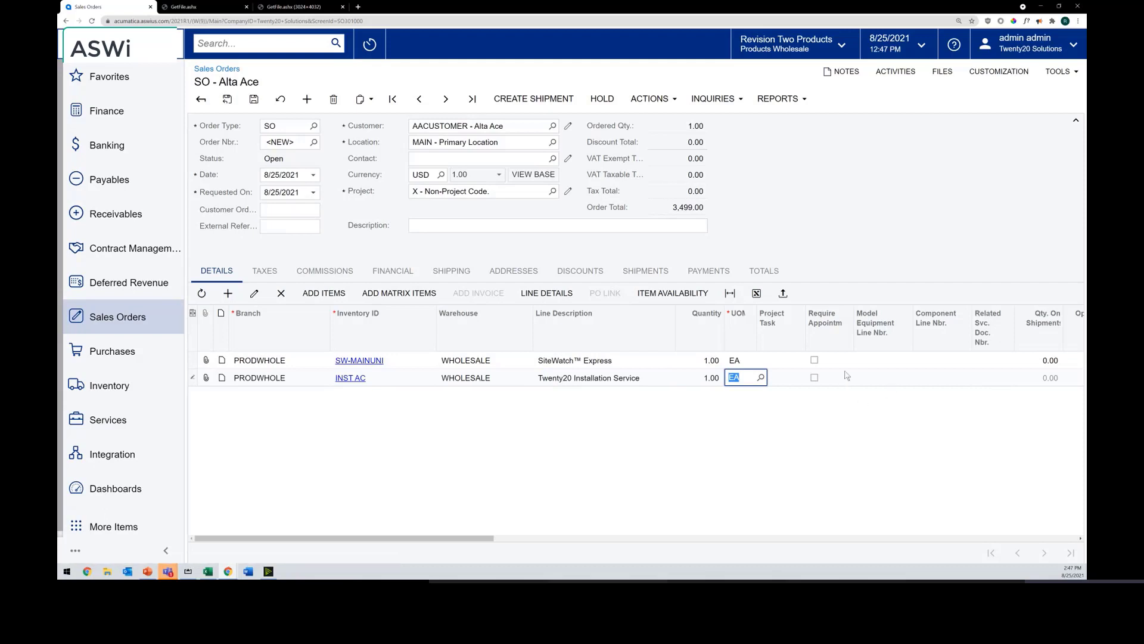
left_click(814, 377)
left_click(253, 96)
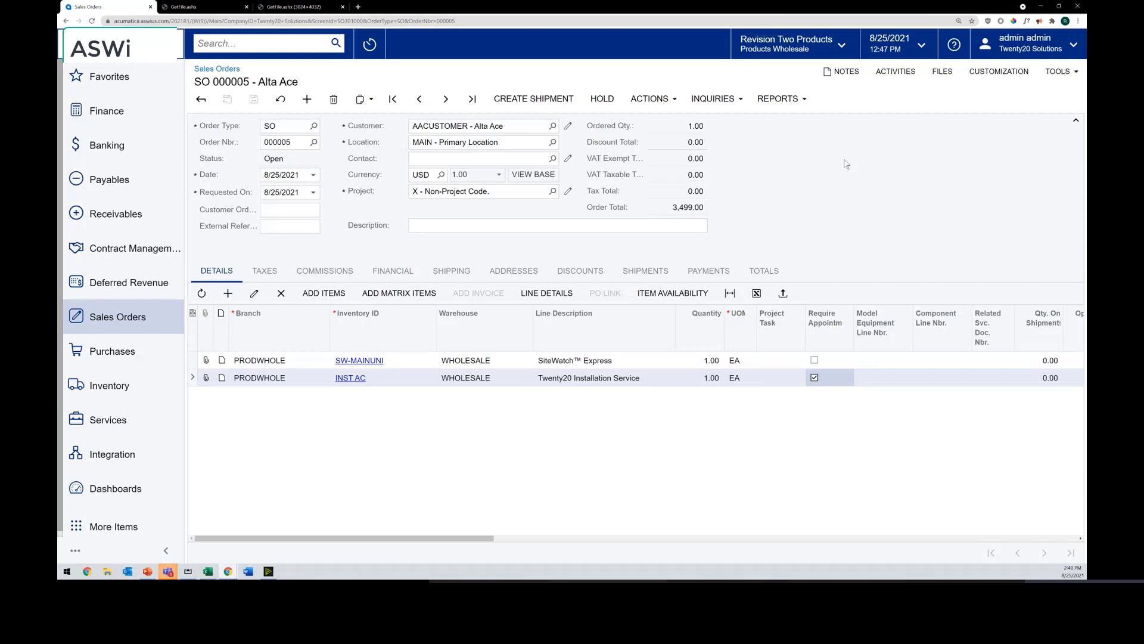
Create a service order of type Installation from the sales order and check its detail lines and settings.
left_click(652, 99)
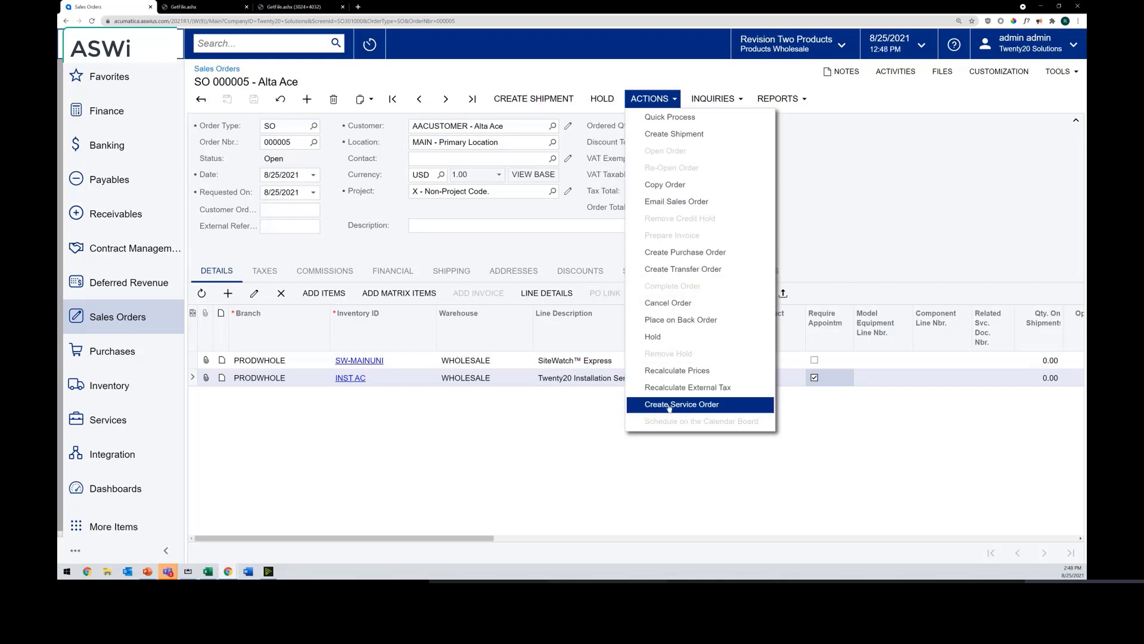
left_click(708, 410)
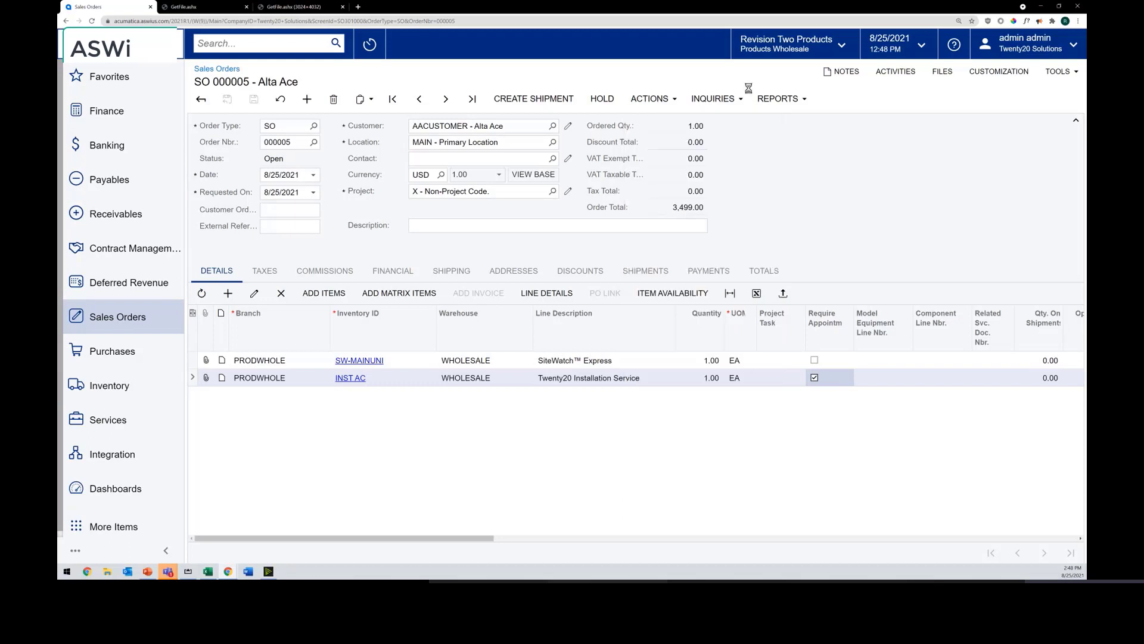
left_click(736, 294)
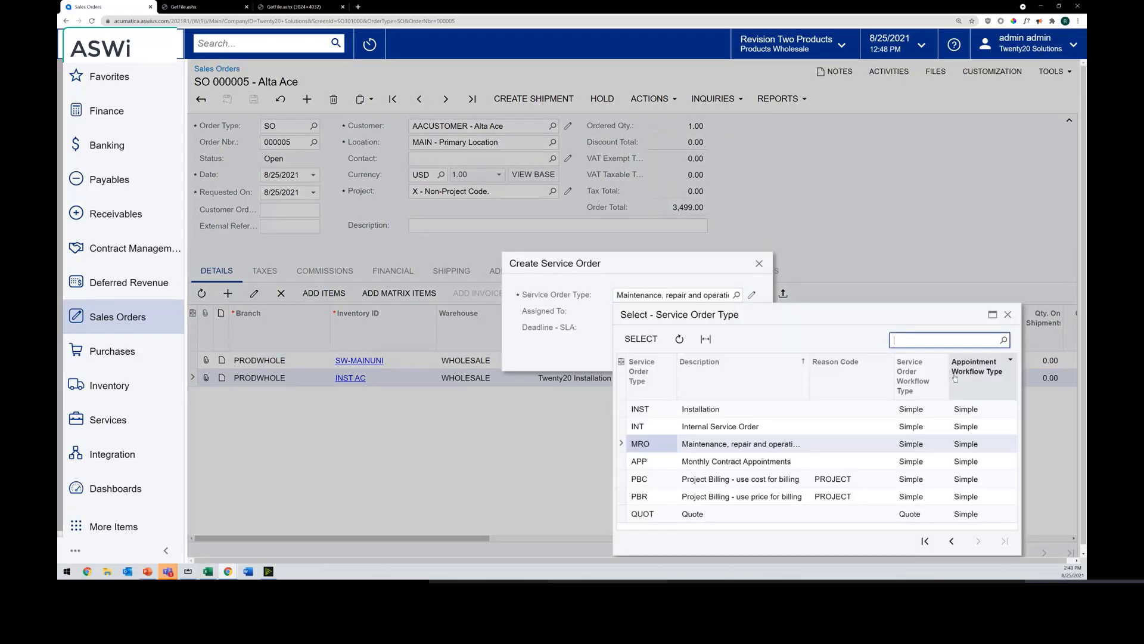
type("install")
double_click(705, 408)
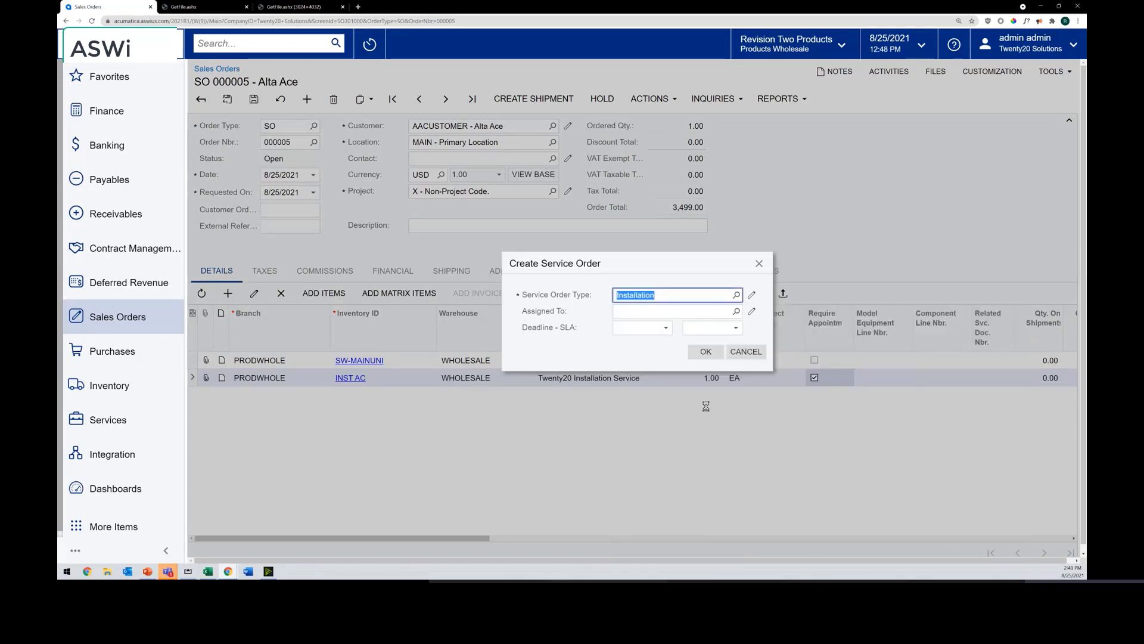
left_click(705, 352)
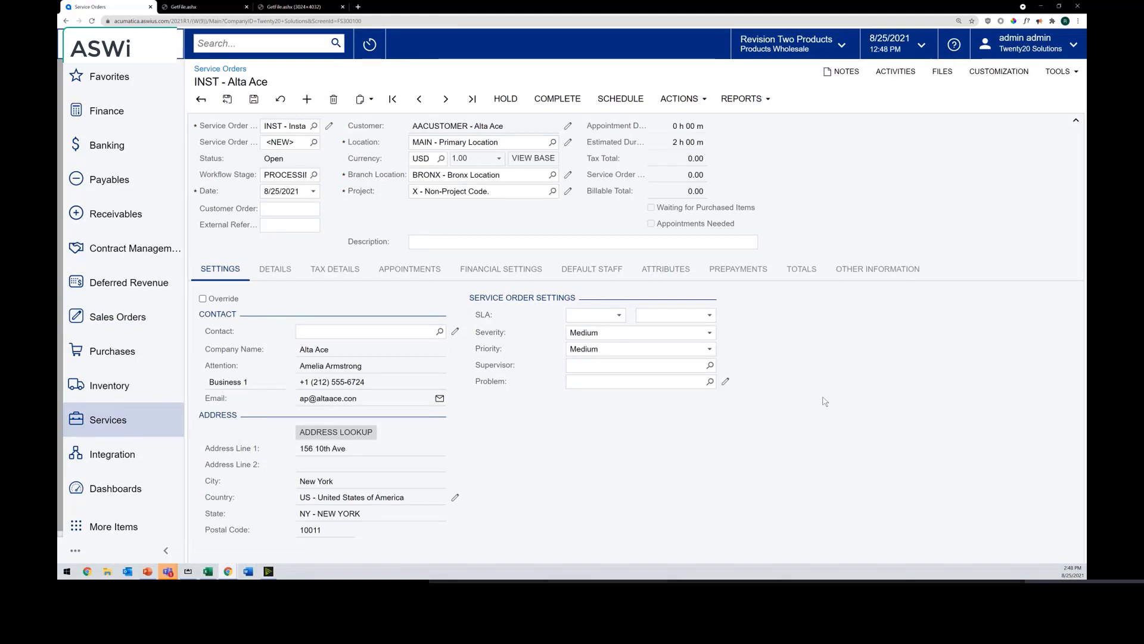
left_click(276, 269)
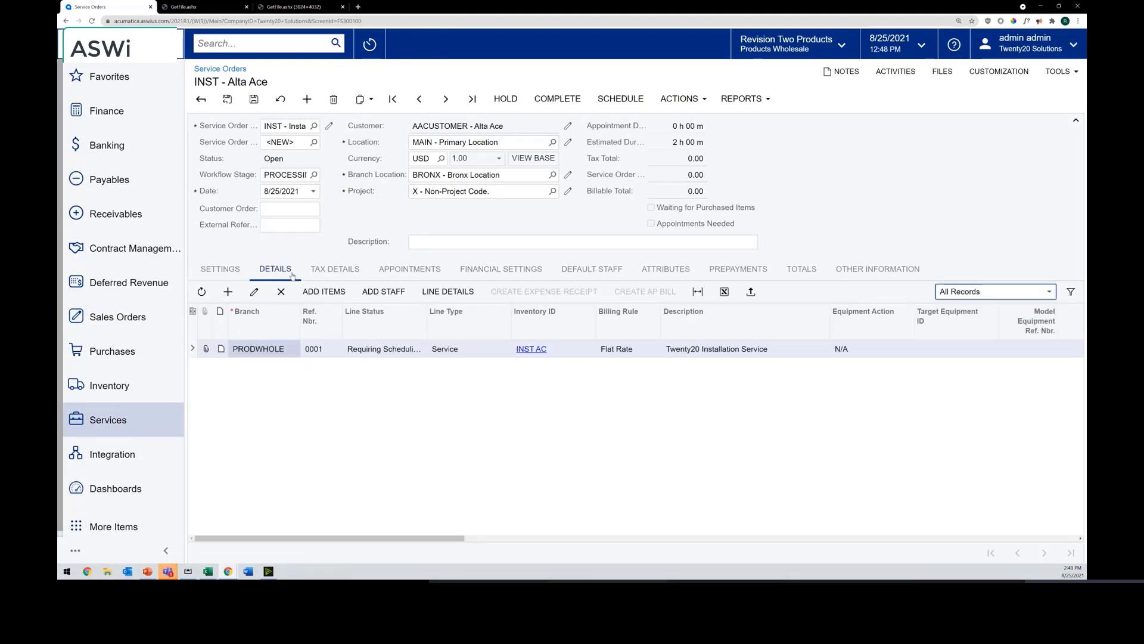
left_click(221, 269)
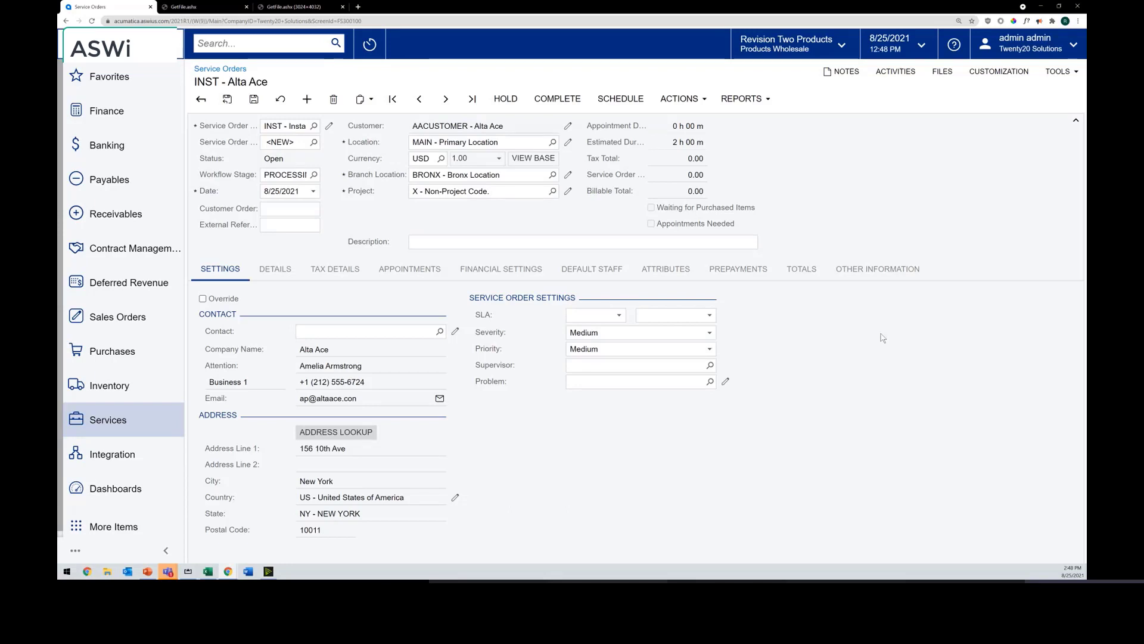
Find the Services equipment list through a search for "equip" and go to its last page of records.
left_click(236, 45)
type("eq")
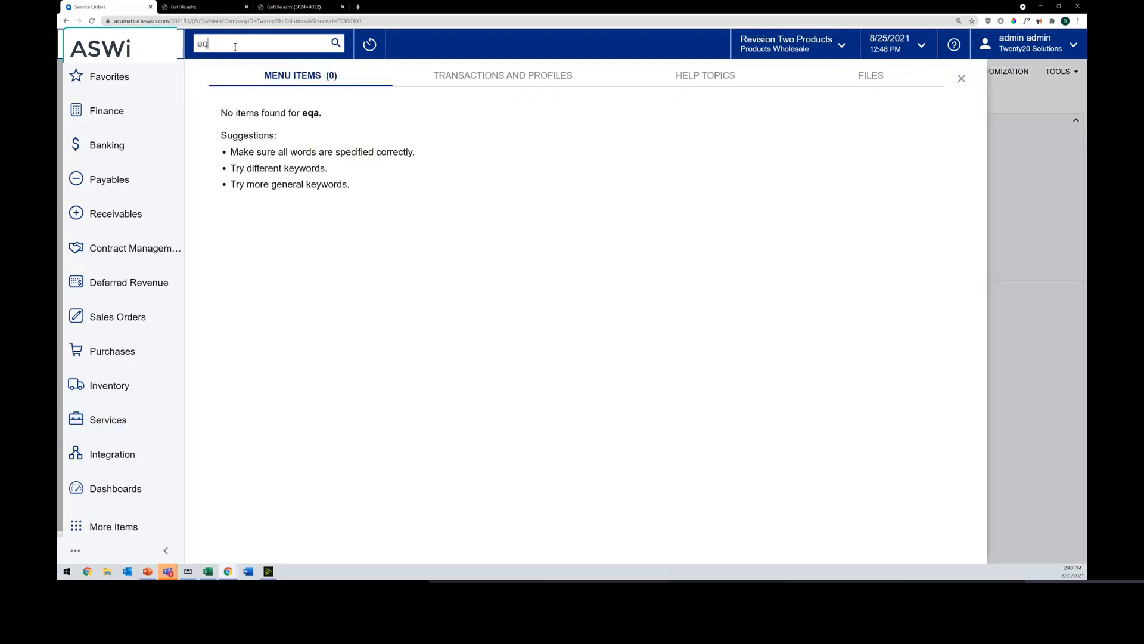
type("auip")
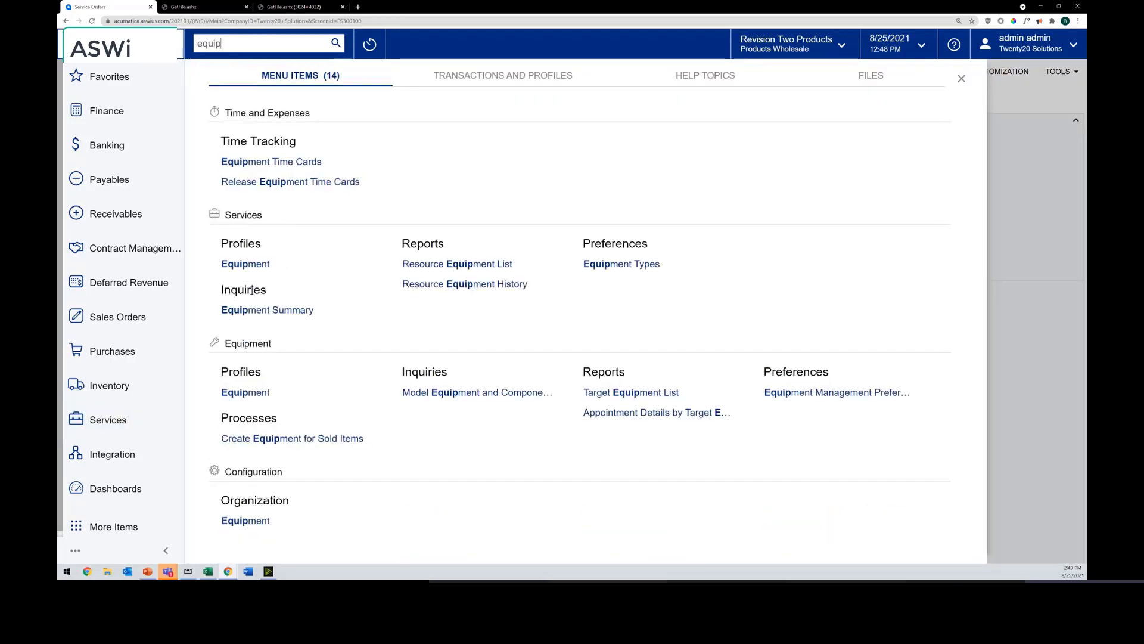
left_click(222, 263)
left_click(606, 66)
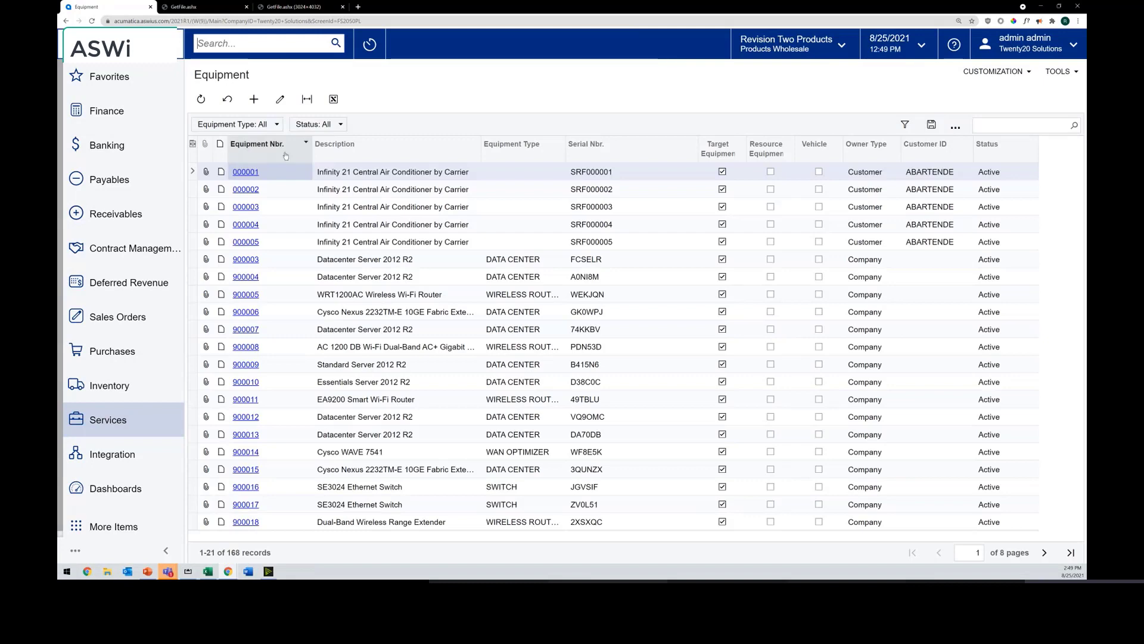
left_click(1071, 552)
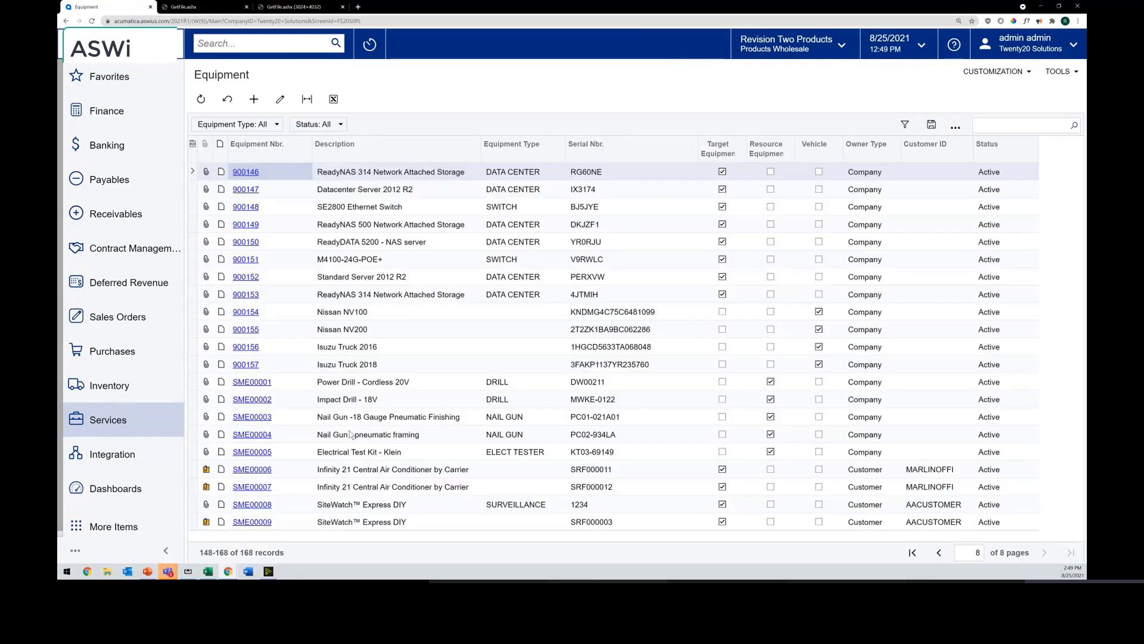
Open equipment record SME00009, look through its general information, and bring up its components and warranties.
left_click(252, 522)
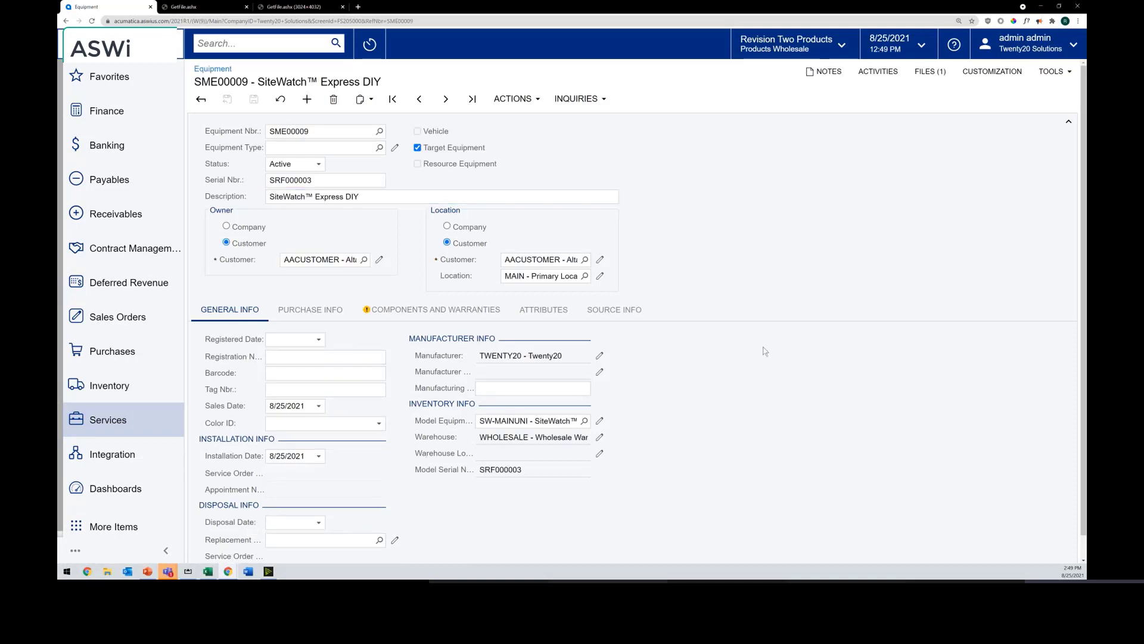
scroll(756, 369, "down", 1)
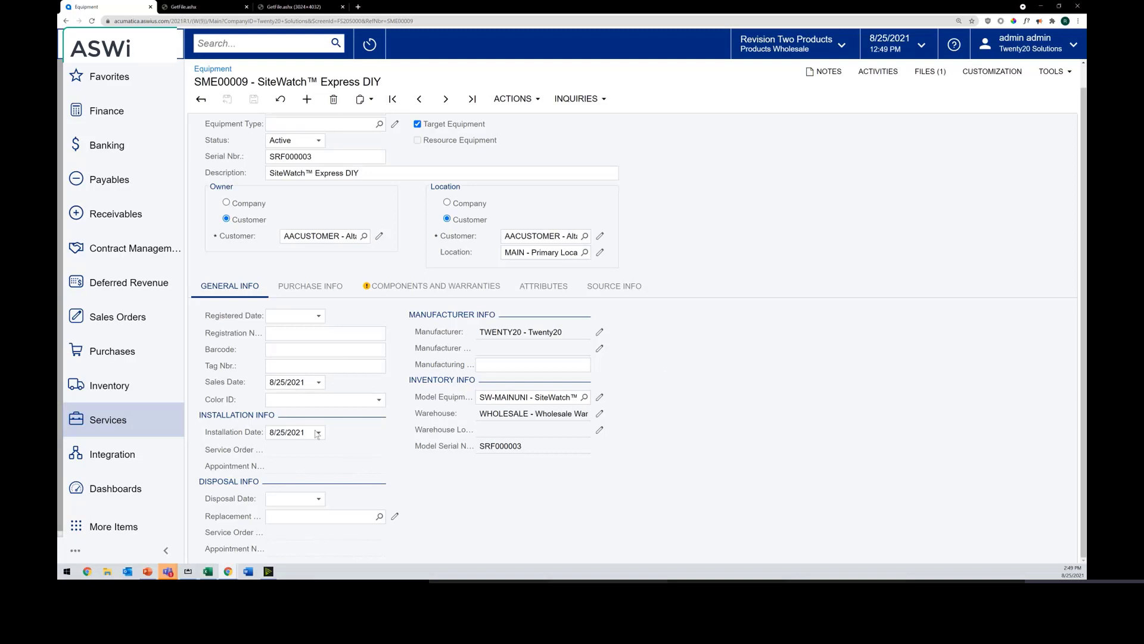
scroll(739, 417, "up", 1)
left_click(436, 309)
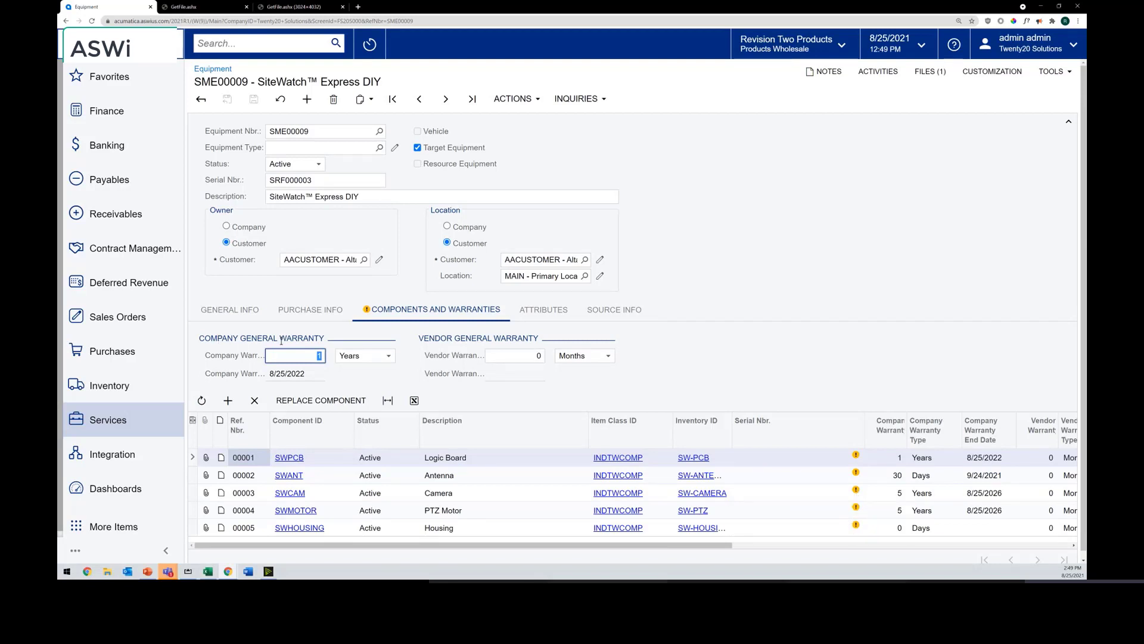
Enter serial numbers 545641, 42867, 6456, 456456 and 45645 for the logic board, antenna, camera, PTZ motor and housing, and save the record.
left_click(823, 460)
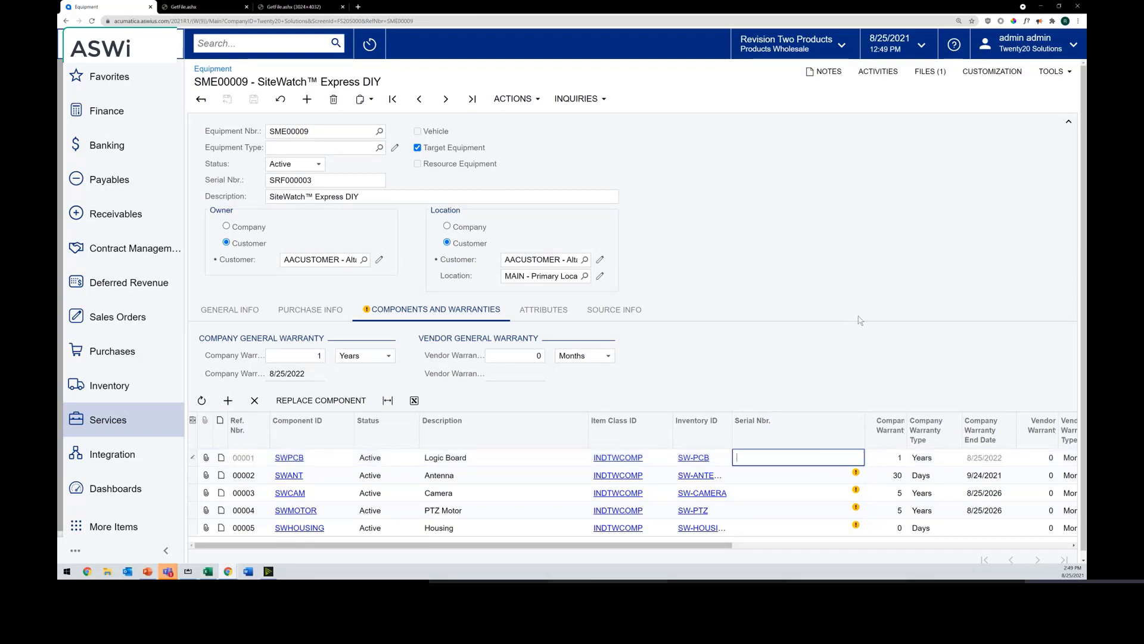
type("545641")
left_click(764, 480)
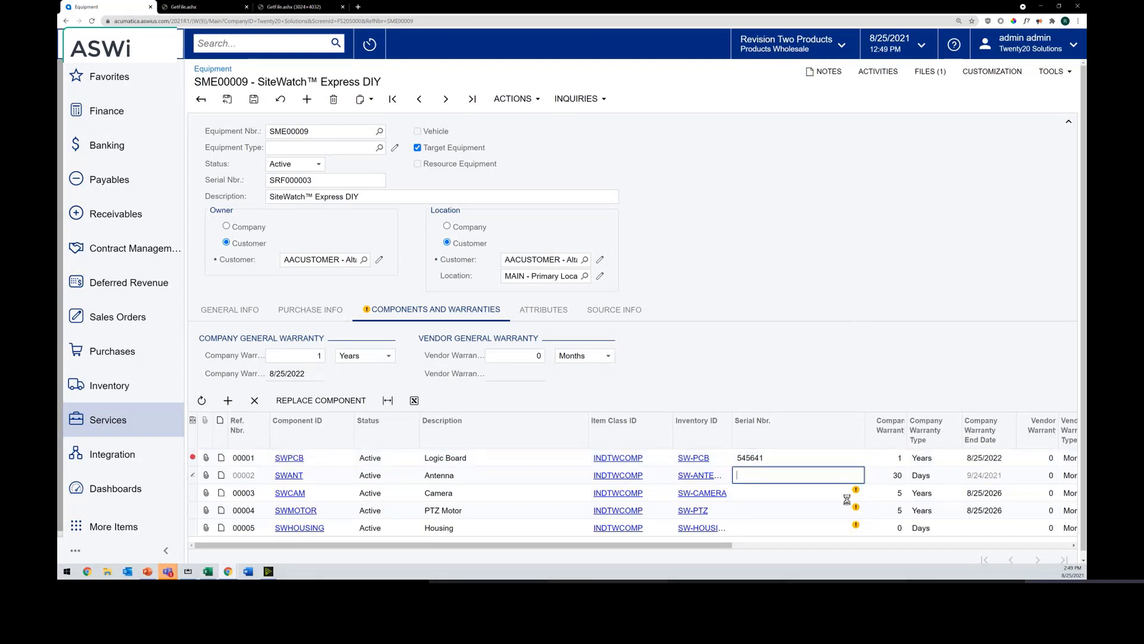
type("42867")
key("Return")
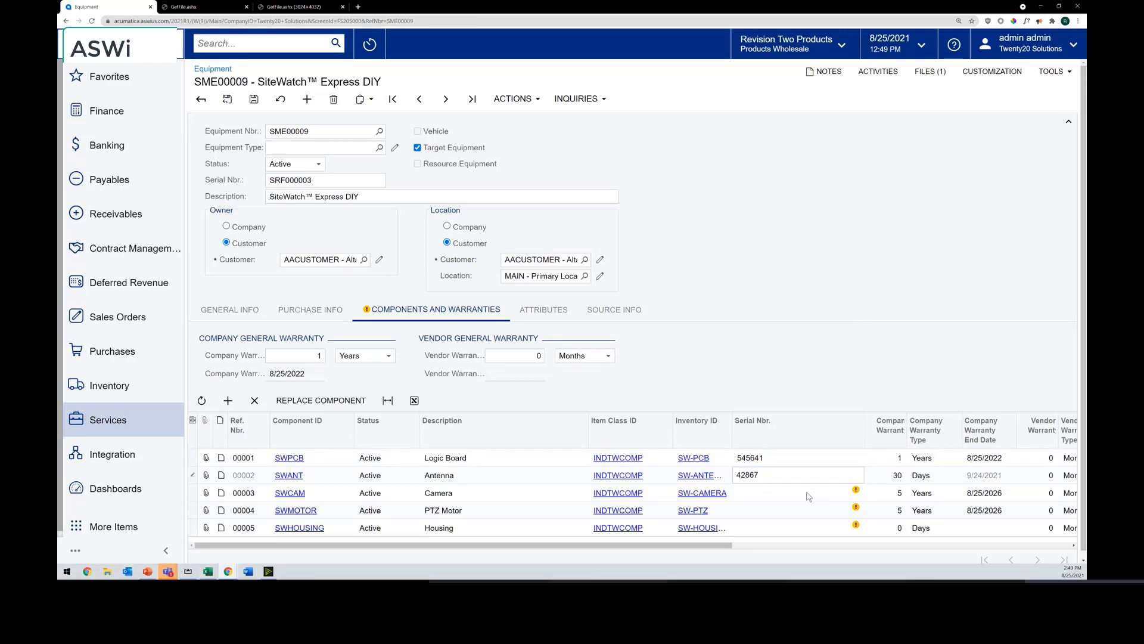
type("6456")
key("Return")
type("456456")
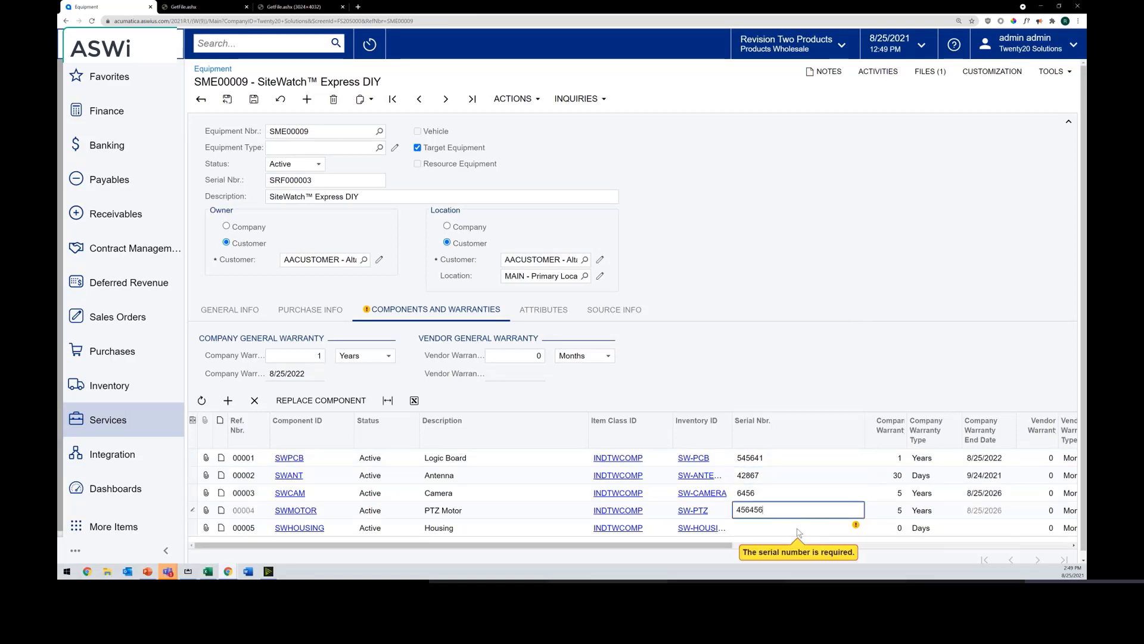
key("Return")
type("45645")
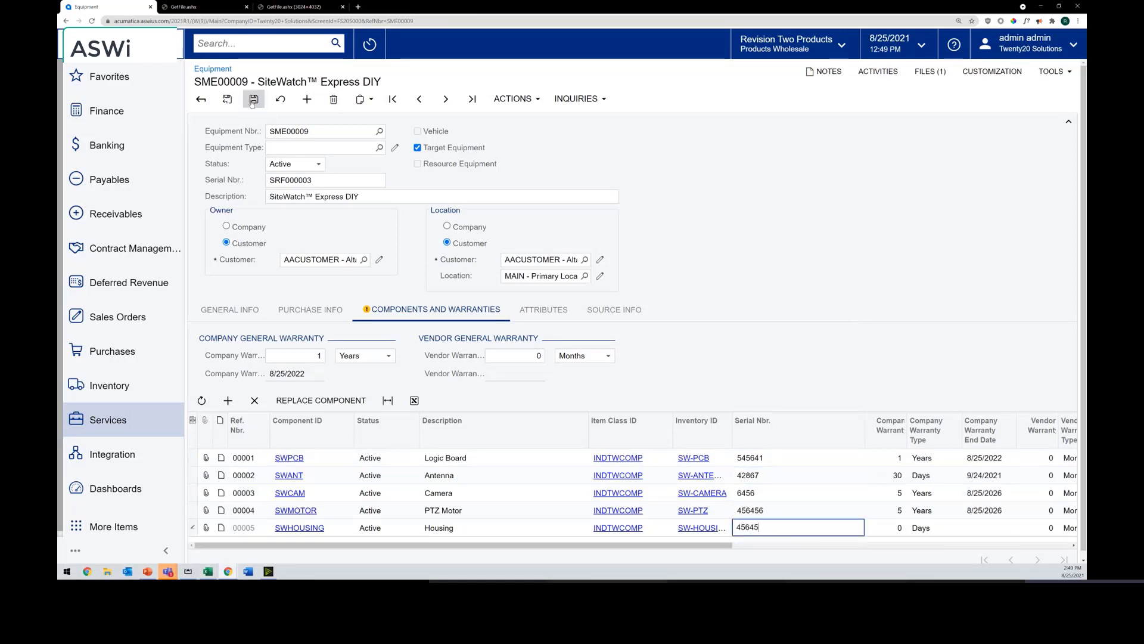
left_click(254, 99)
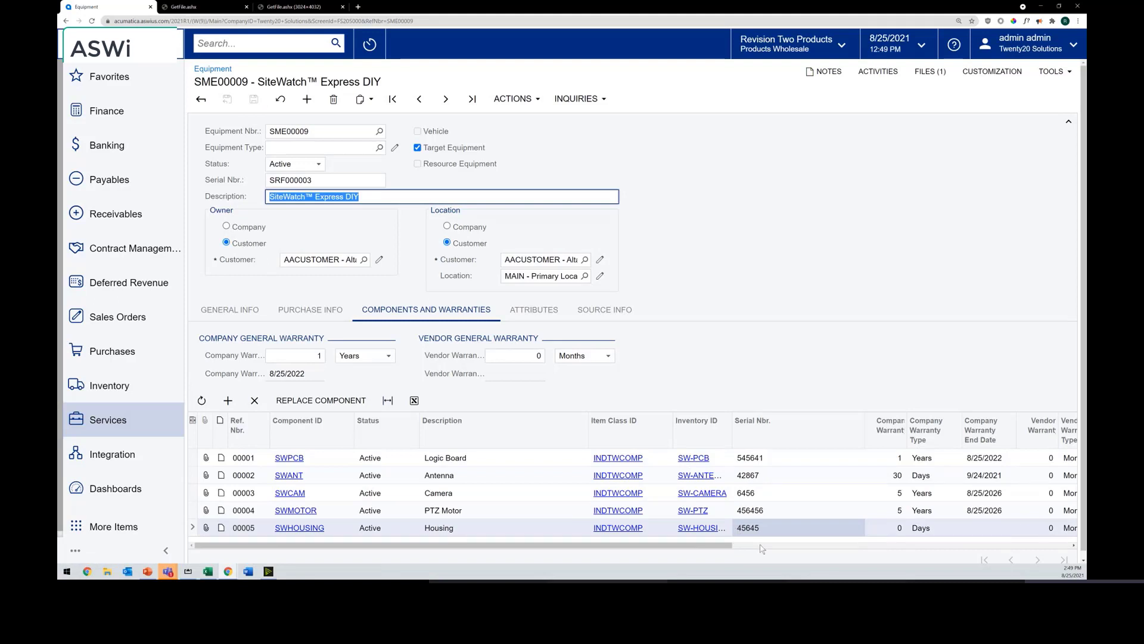
Review the warranty details of the equipment's component lines, going from the logic board to the camera.
left_click(831, 304)
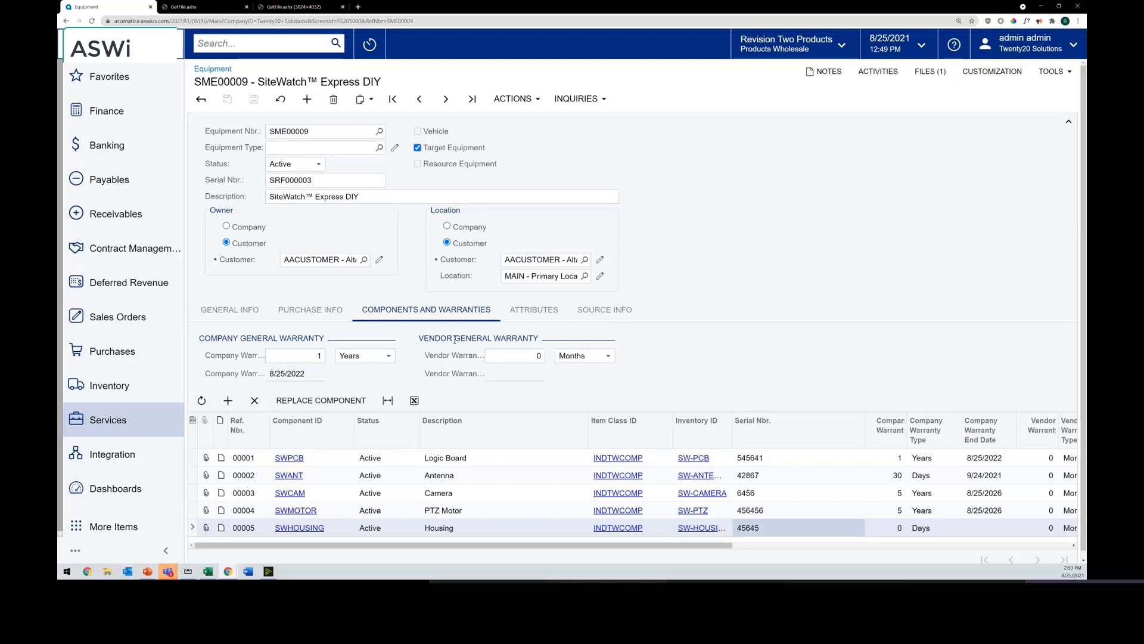
left_click(492, 458)
left_click(499, 498)
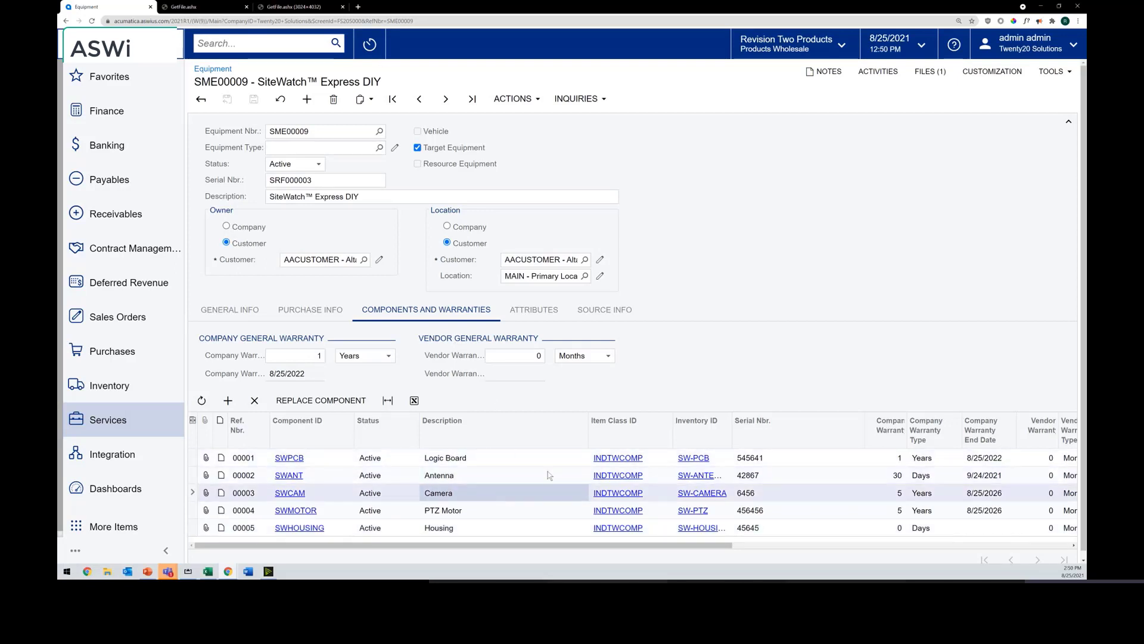